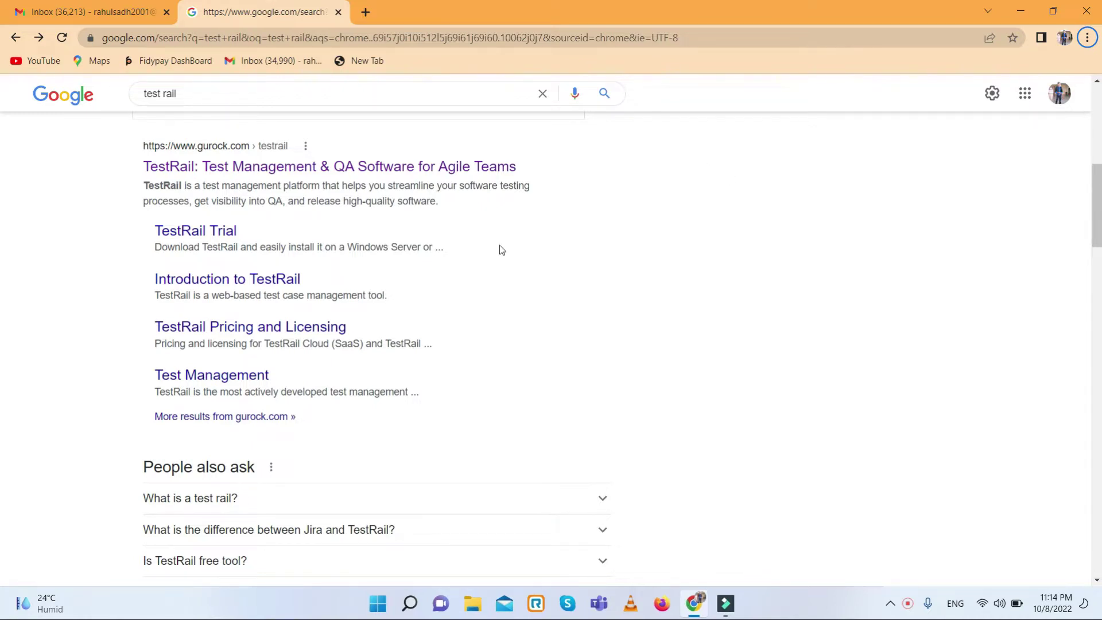
# - From the 'test rail' Google results, open the official TestRail page on gurock.com
pyautogui.scroll(2, 216, 152)
pyautogui.click(215, 95)
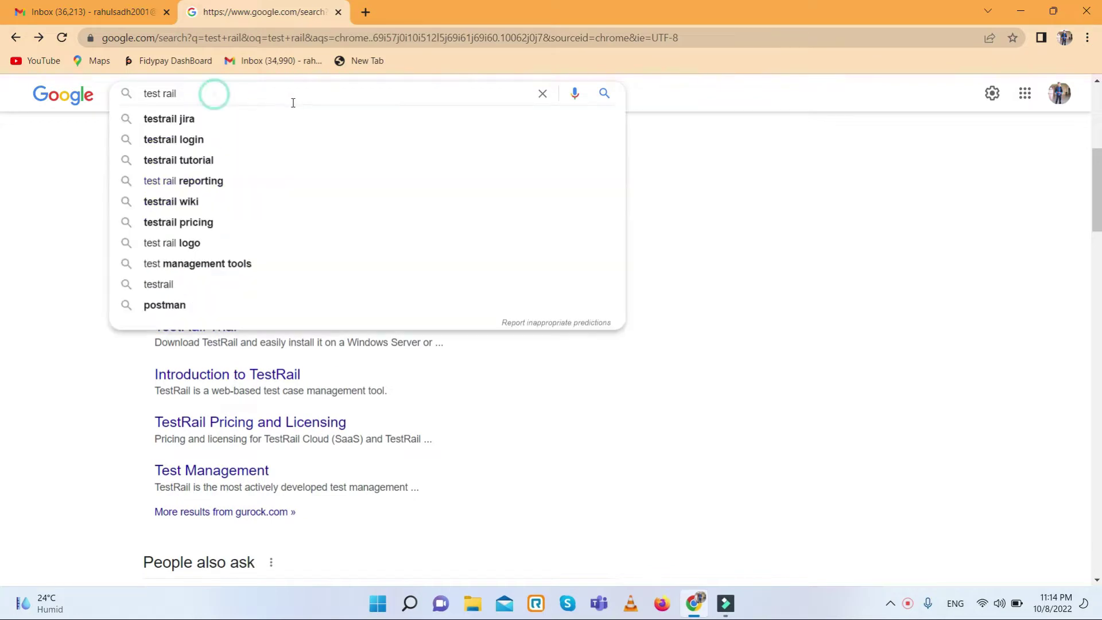
pyautogui.click(16, 211)
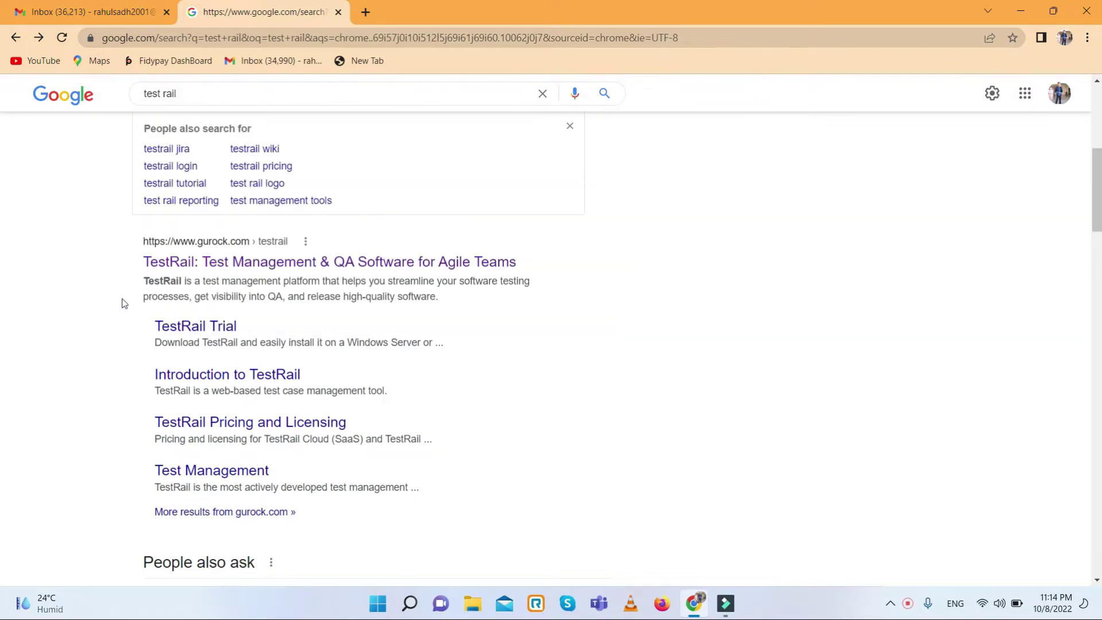
pyautogui.scroll(-2, 138, 295)
pyautogui.scroll(2, 138, 295)
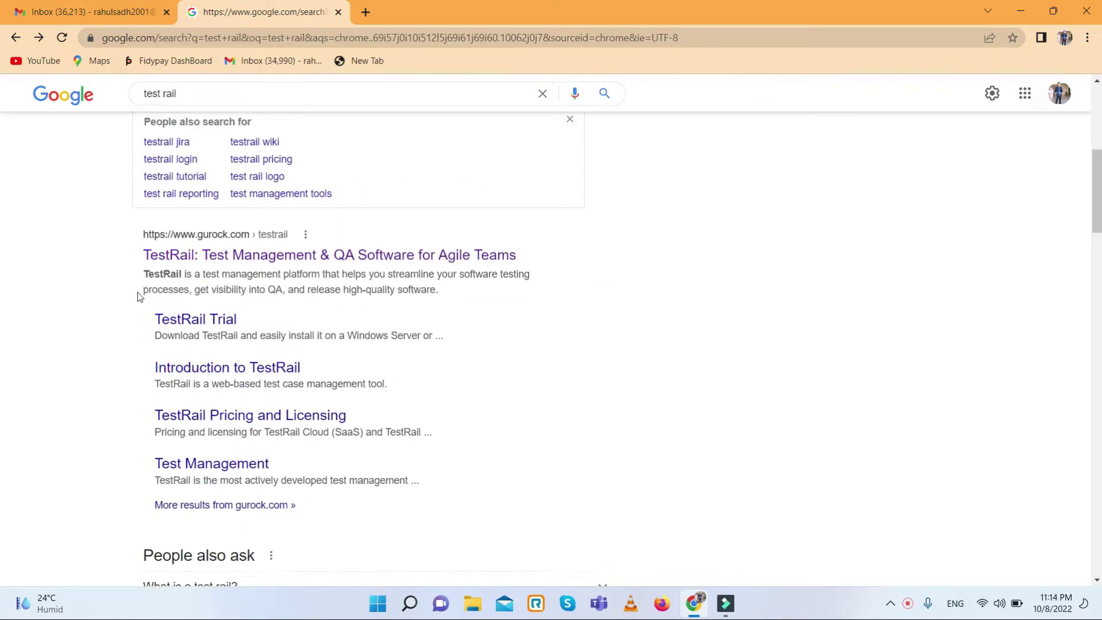
pyautogui.click(231, 263)
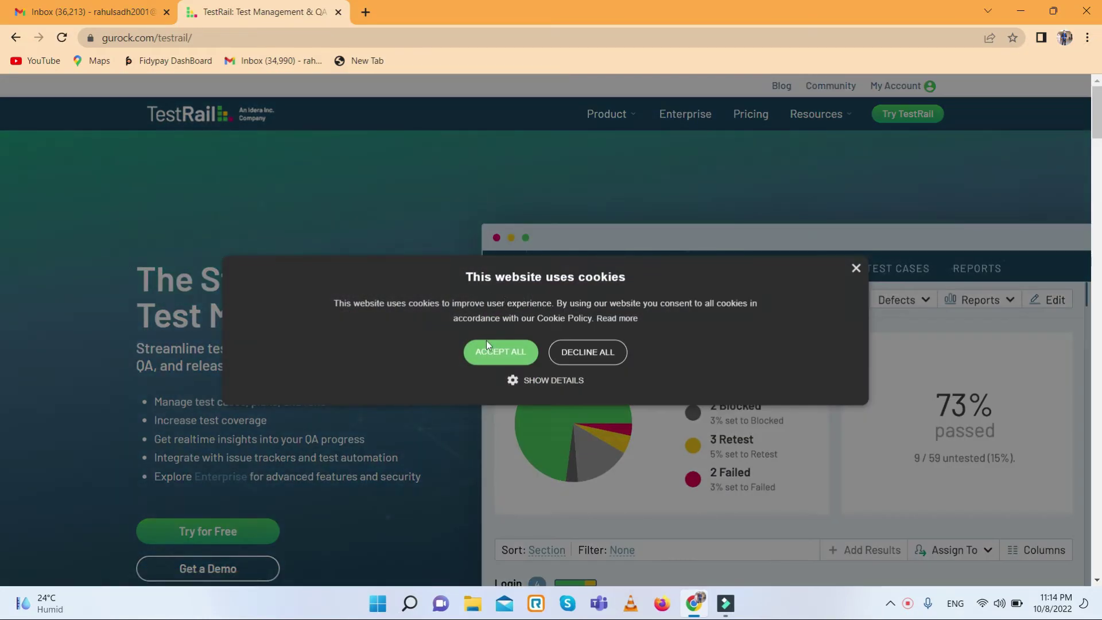
# - Accept all cookies on the TestRail homepage and scroll down the page
pyautogui.click(497, 354)
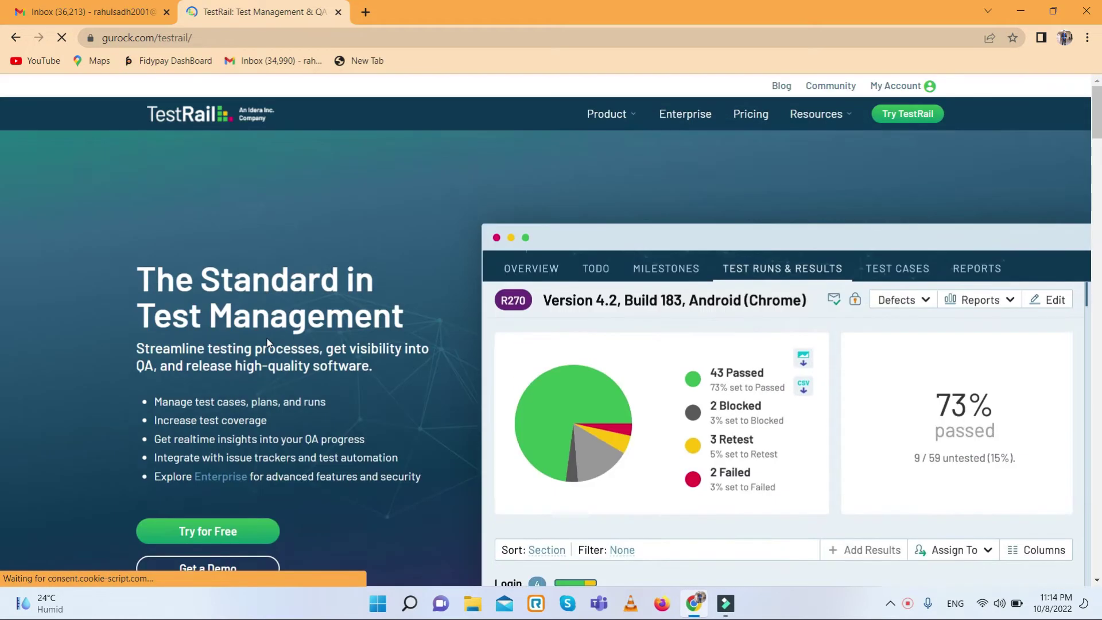
pyautogui.scroll(-2, 267, 342)
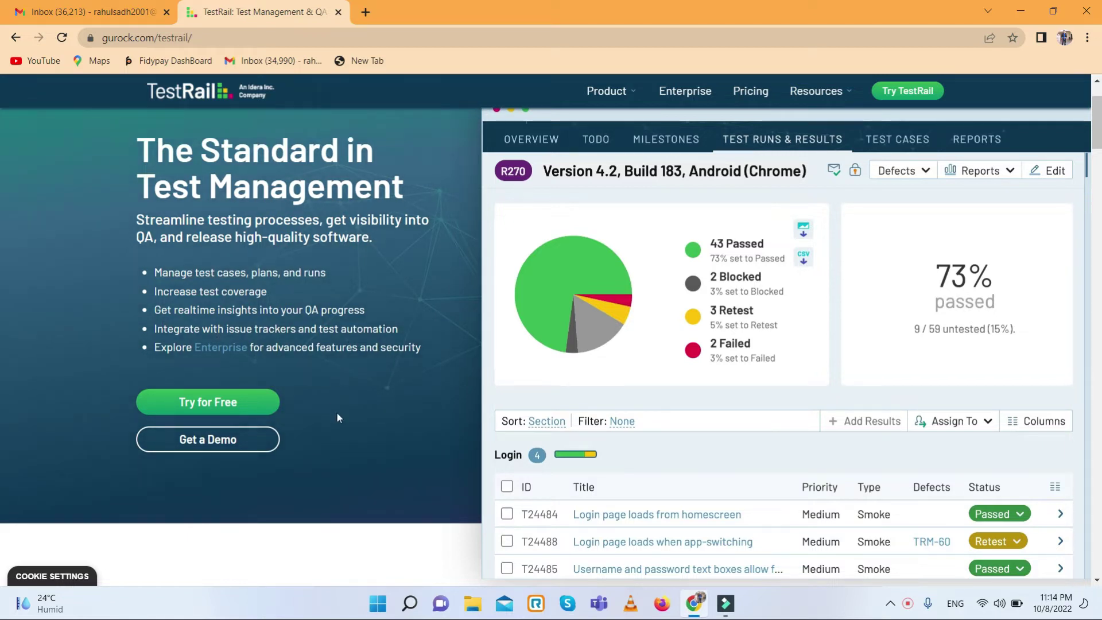
# - Open the free 14-day TestRail Cloud trial form, look it over, and focus the Web Address field
pyautogui.click(221, 408)
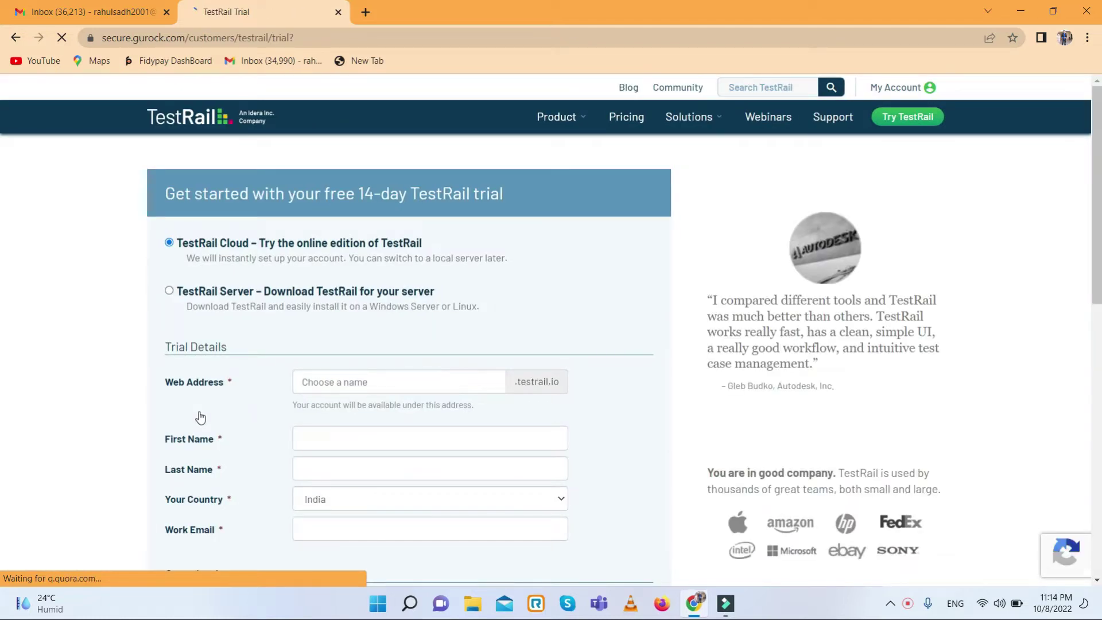
pyautogui.scroll(-2, 200, 417)
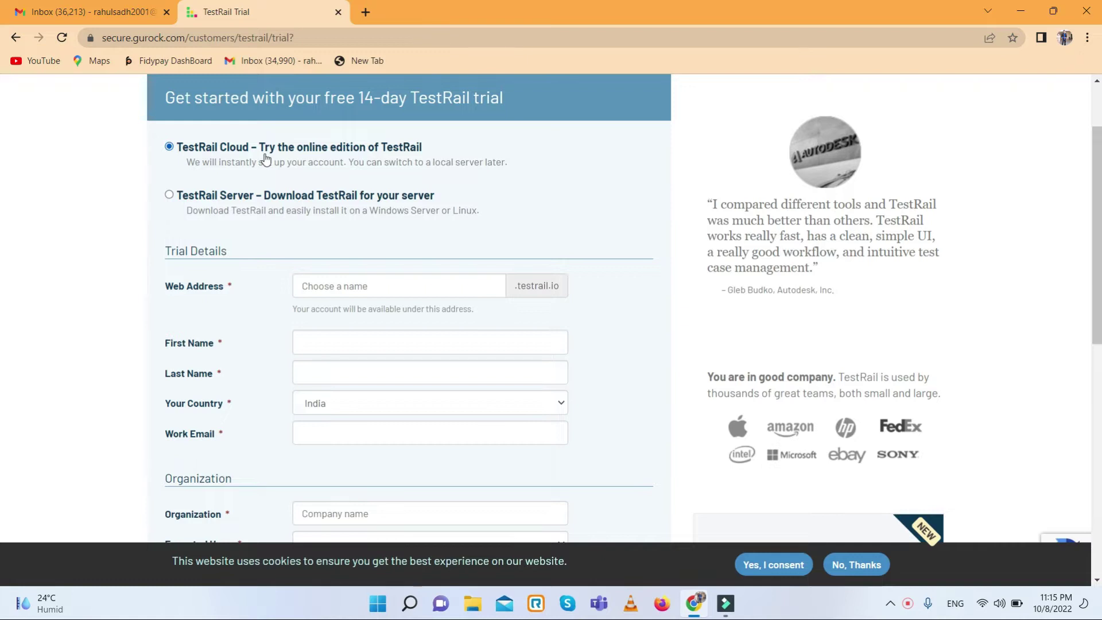
pyautogui.scroll(-3, 263, 162)
pyautogui.scroll(2, 247, 169)
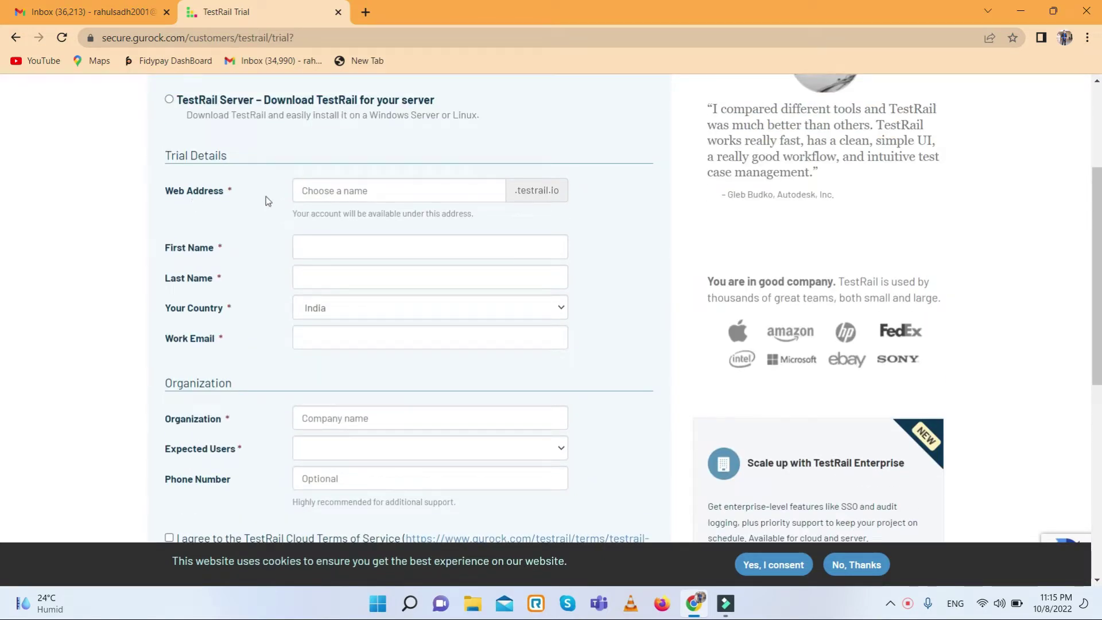
pyautogui.scroll(-2, 258, 231)
pyautogui.scroll(3, 258, 231)
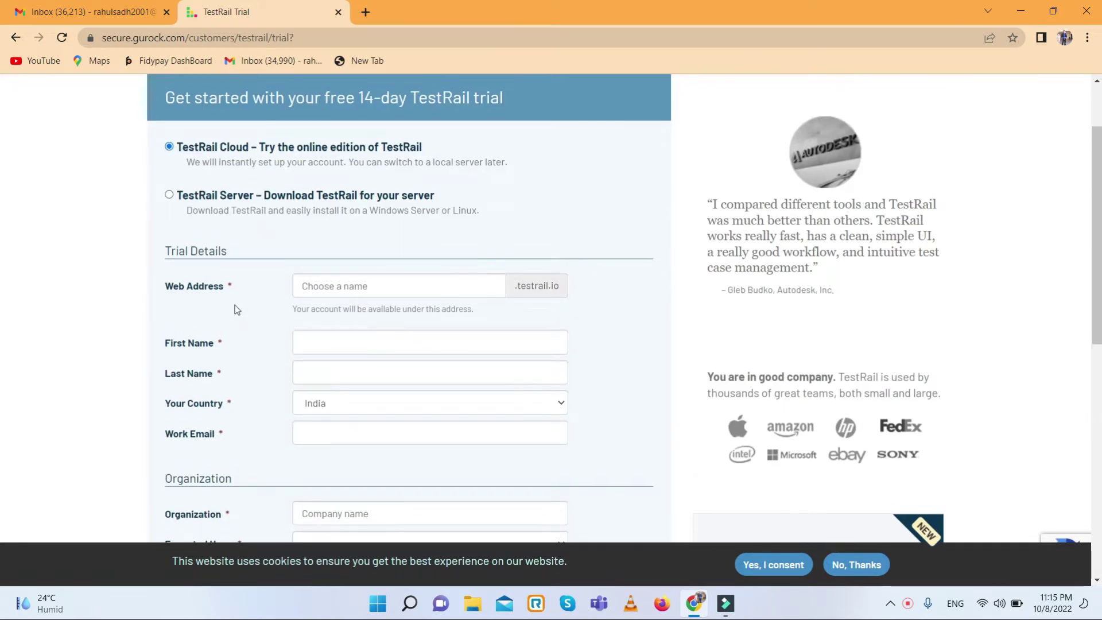
pyautogui.click(346, 287)
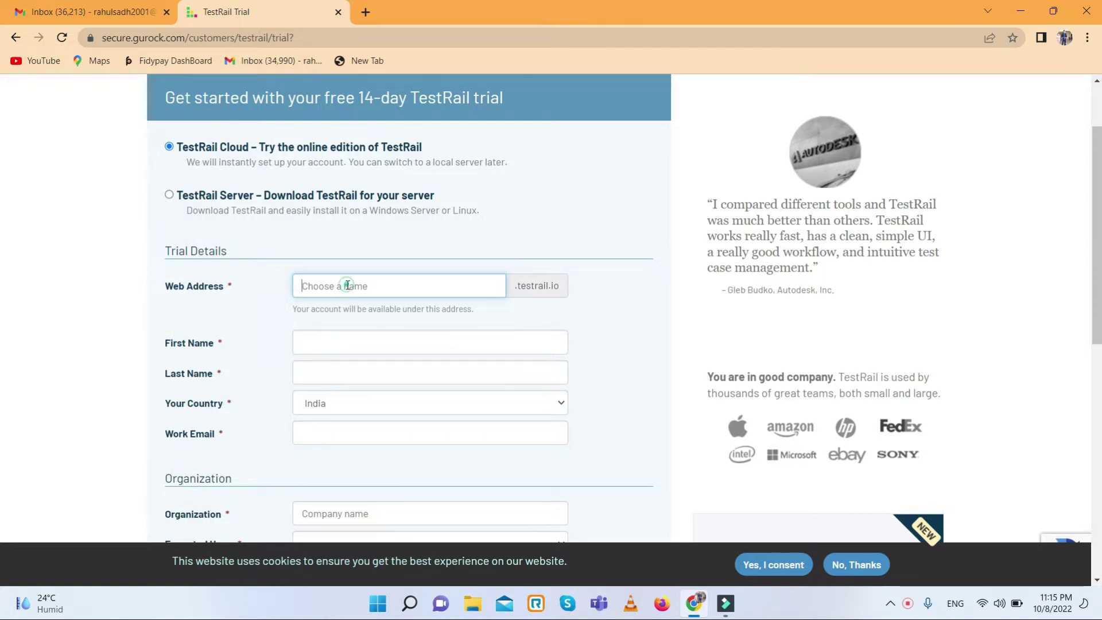
# - Enter the trial web address, then the user's first and last name
pyautogui.write('learnbyrahul')
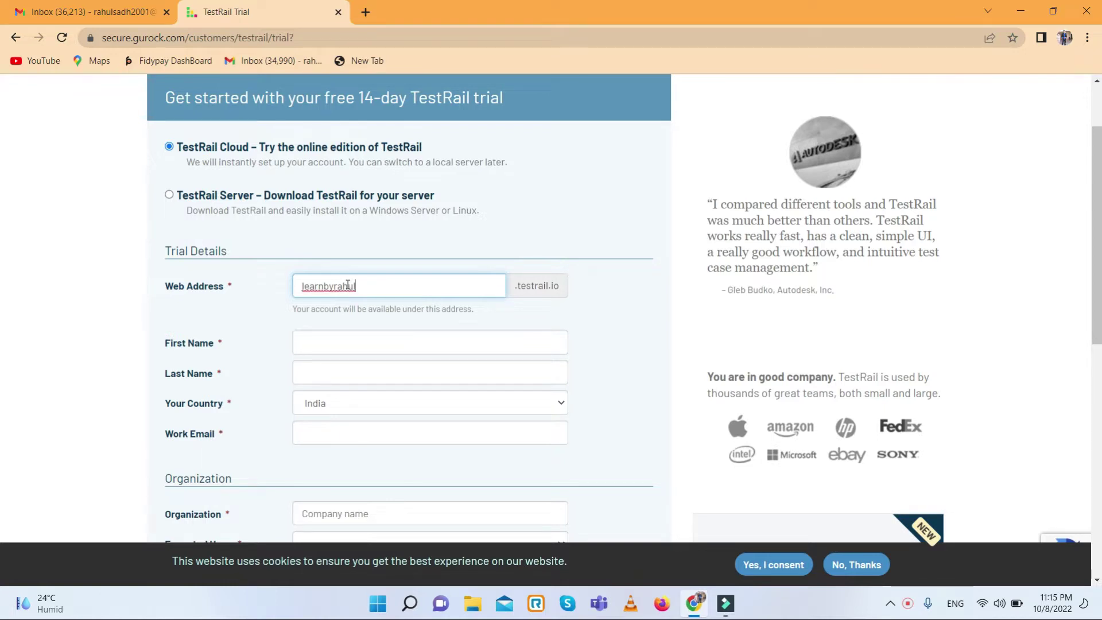
pyautogui.click(340, 347)
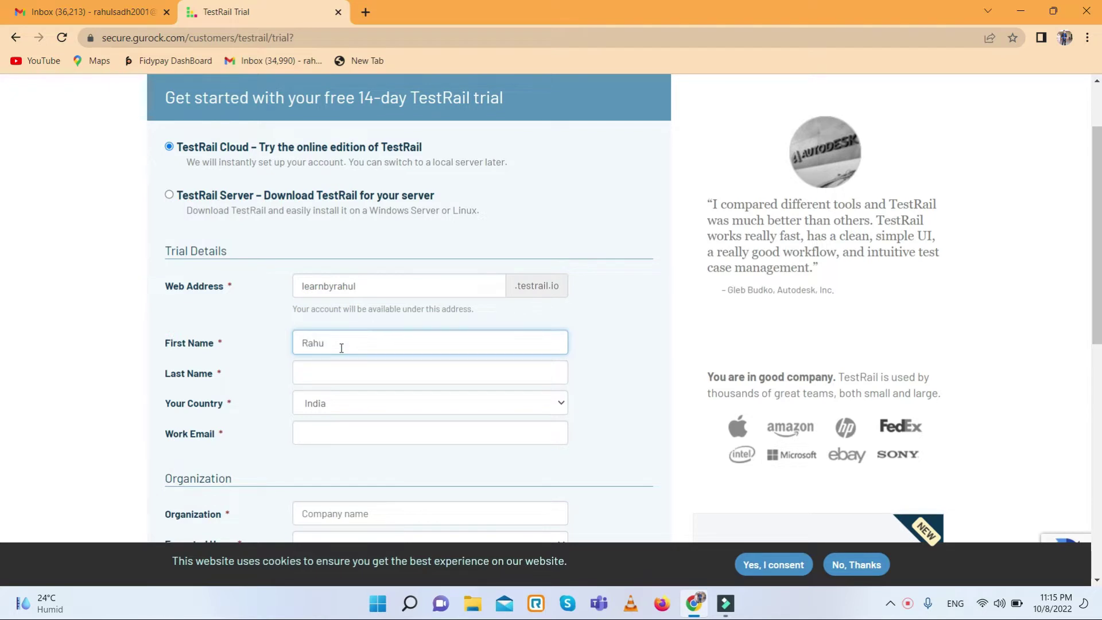
pyautogui.press('Tab')
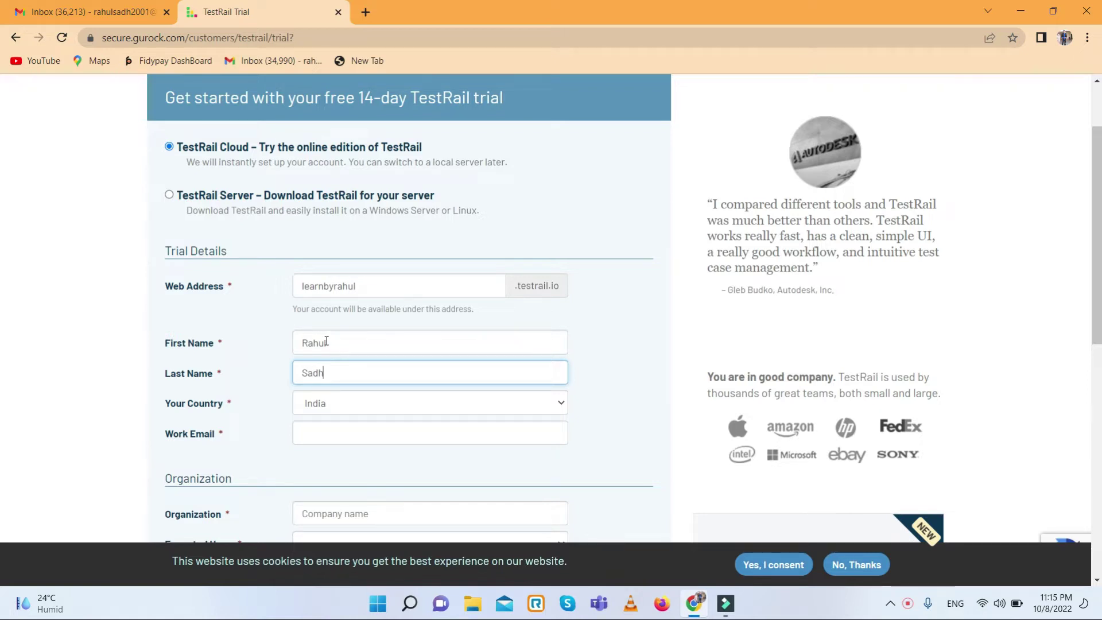
# - Fill in the work email address and scroll down to the remaining fields
pyautogui.scroll(-2, 254, 154)
pyautogui.click(367, 330)
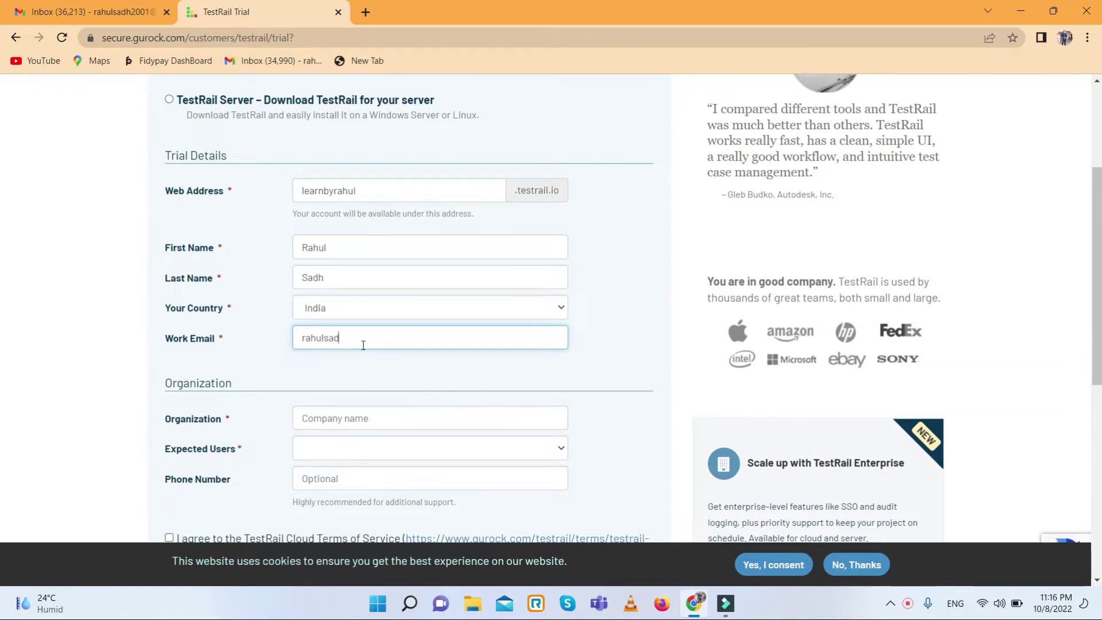
pyautogui.scroll(-2, 359, 342)
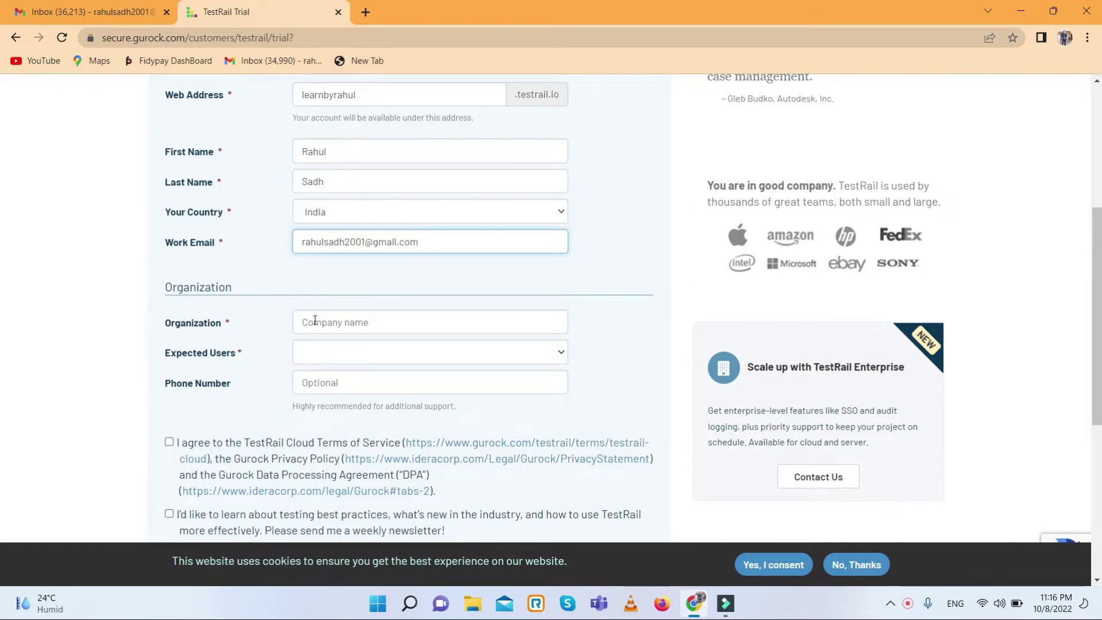
pyautogui.scroll(-2, 315, 319)
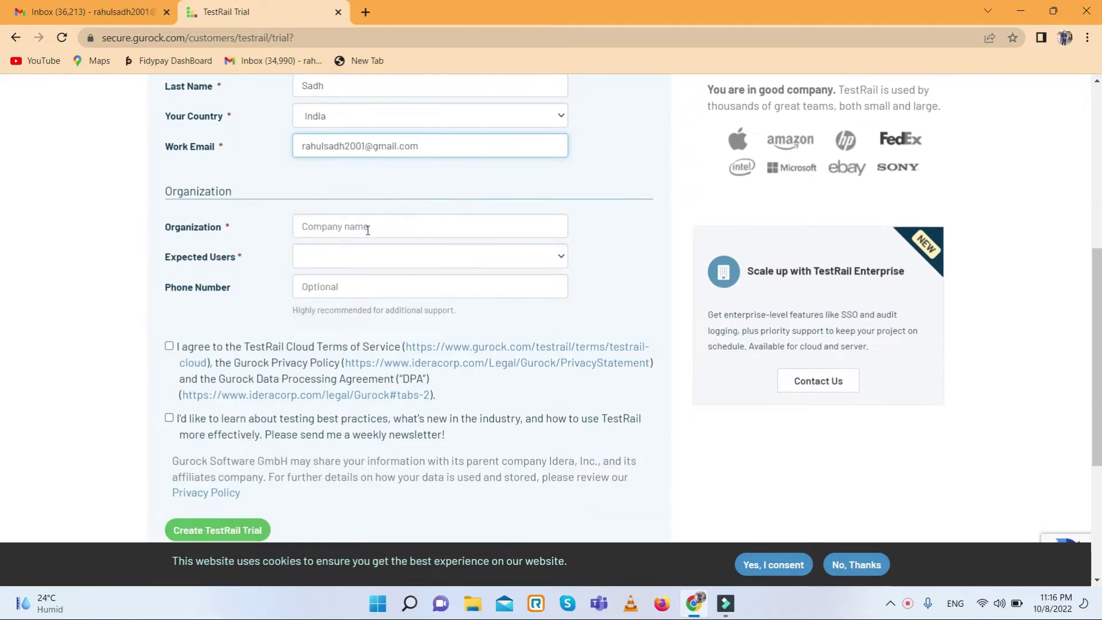
# - Set the organization to 'Learn by rahul' and expected users to 5
pyautogui.click(373, 226)
pyautogui.write('Learn b')
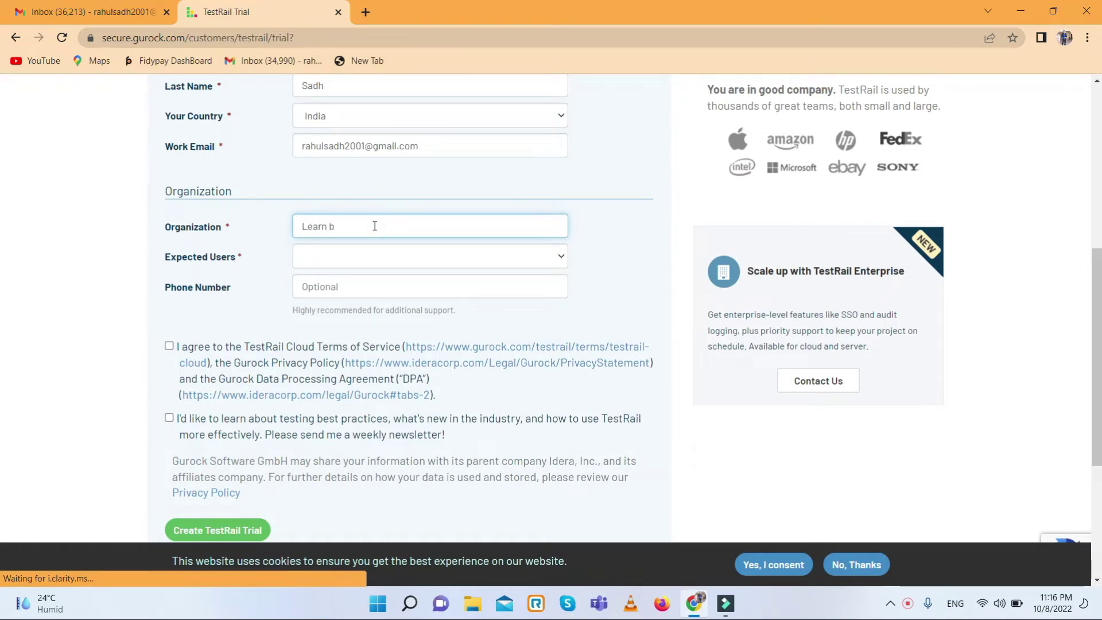
pyautogui.write('y rahul')
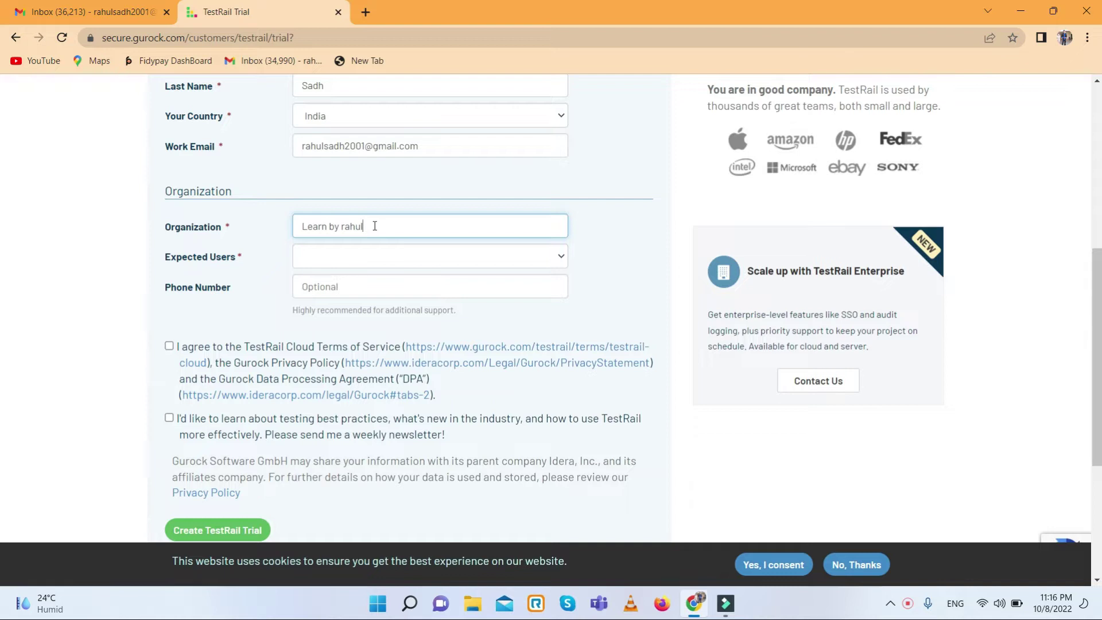
pyautogui.click(370, 260)
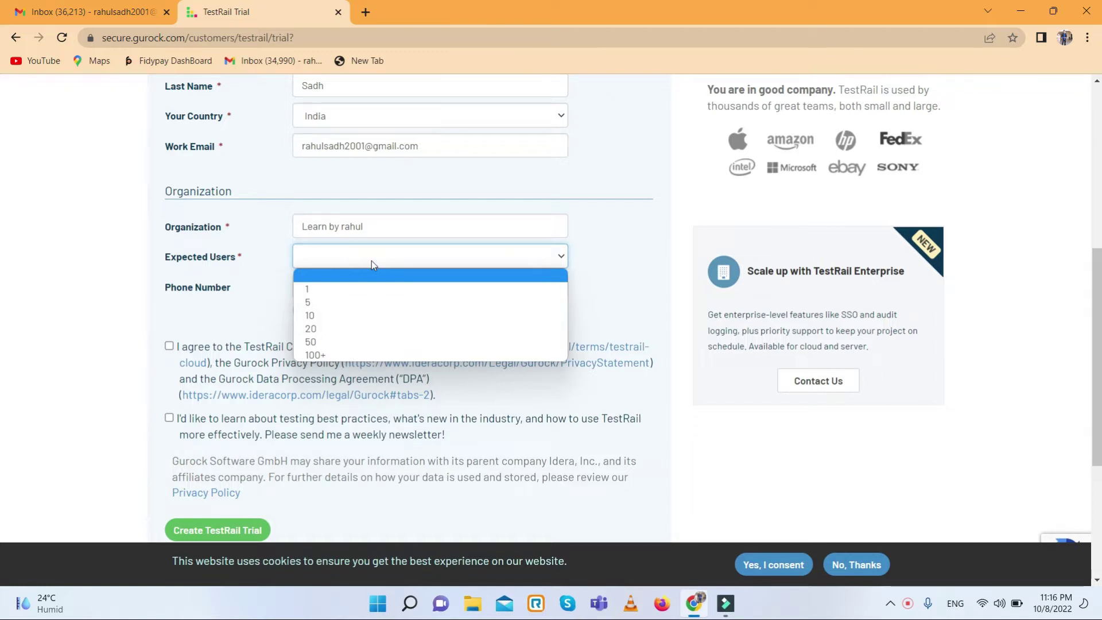
pyautogui.click(319, 303)
# - Agree to the terms, subscribe to the newsletter, and submit the TestRail trial registration
pyautogui.click(336, 287)
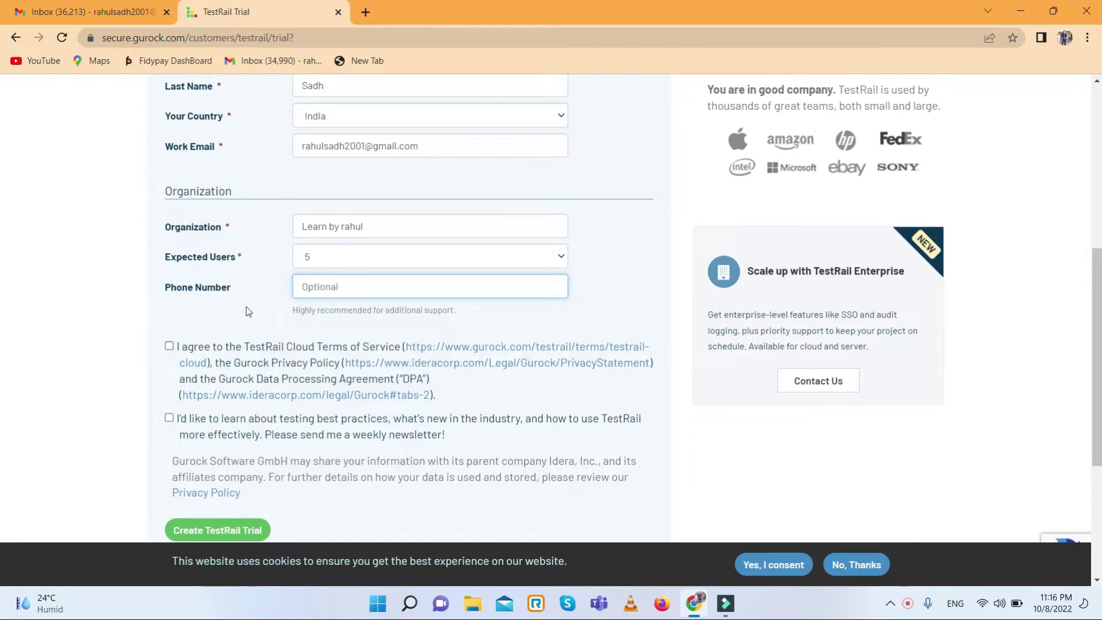
pyautogui.click(169, 345)
pyautogui.scroll(-2, 183, 333)
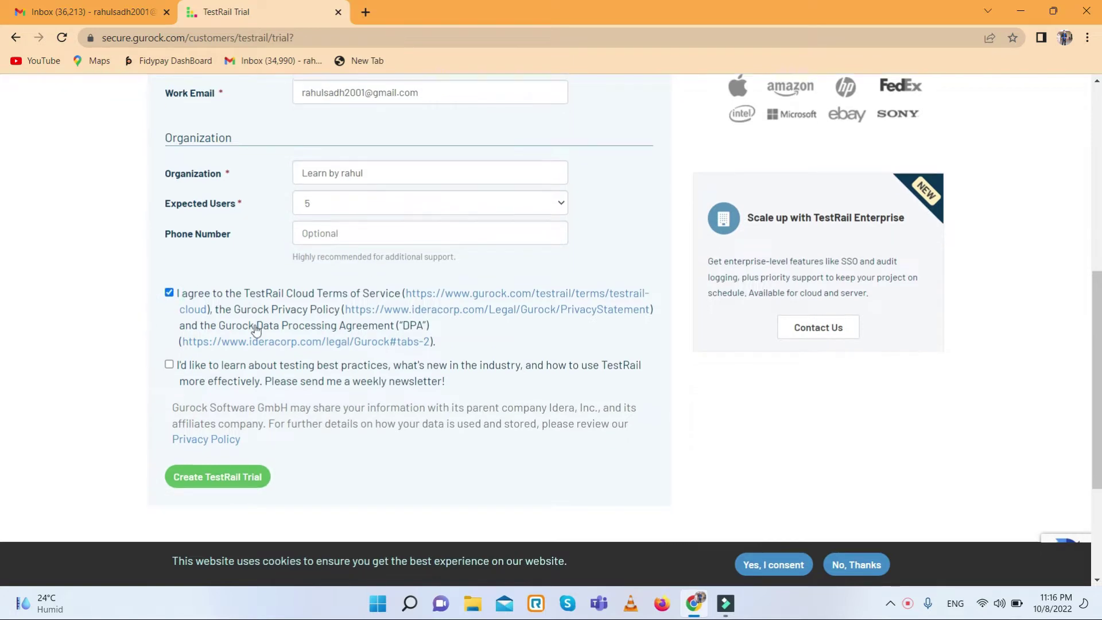
pyautogui.click(169, 322)
pyautogui.click(221, 440)
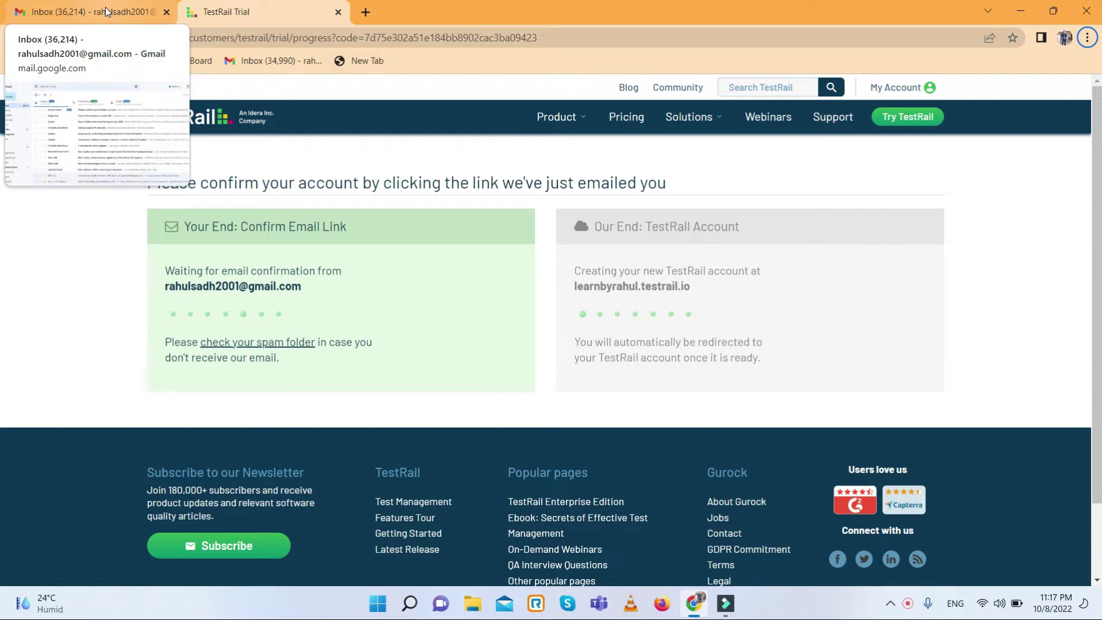
# - Confirm the trial registration from the Gurock email in Gmail and open the new TestRail dashboard
pyautogui.click(106, 11)
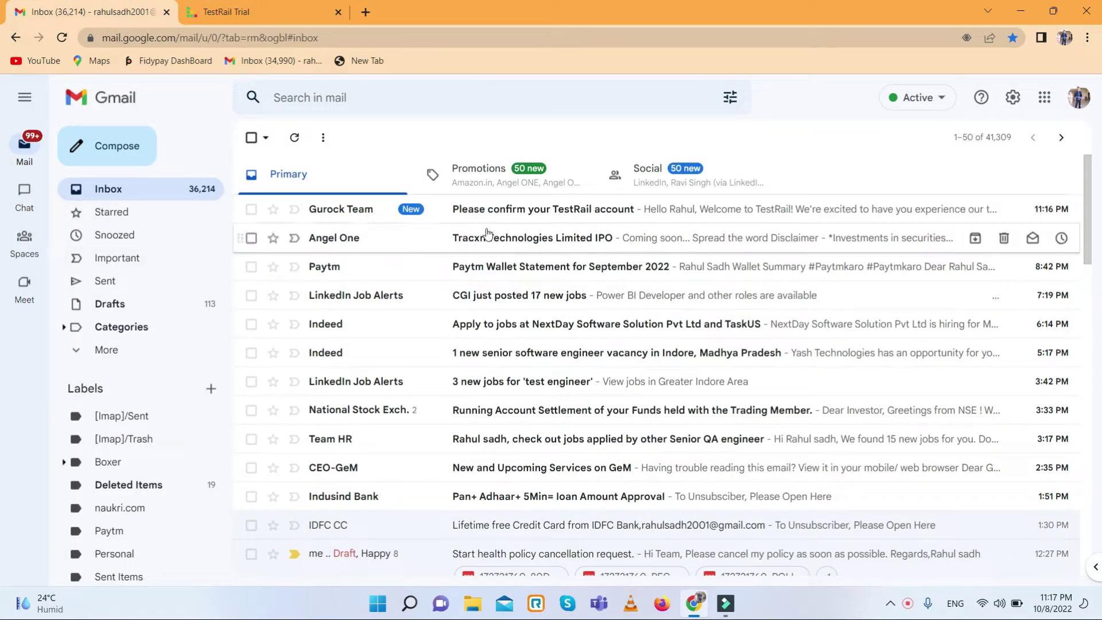
pyautogui.click(549, 212)
pyautogui.scroll(-2, 525, 298)
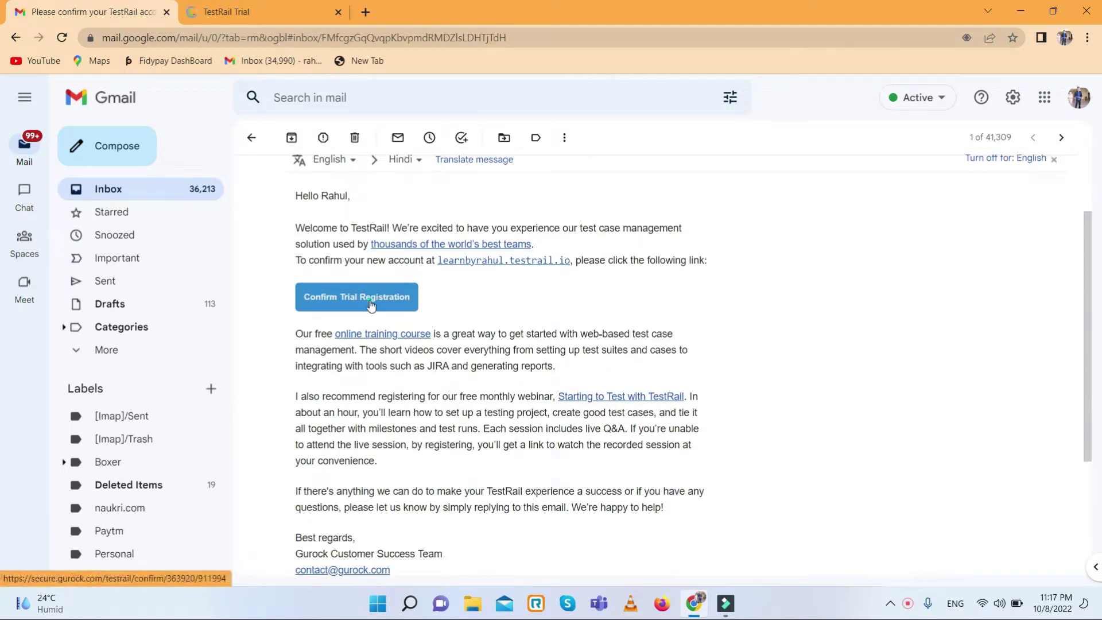
pyautogui.click(373, 301)
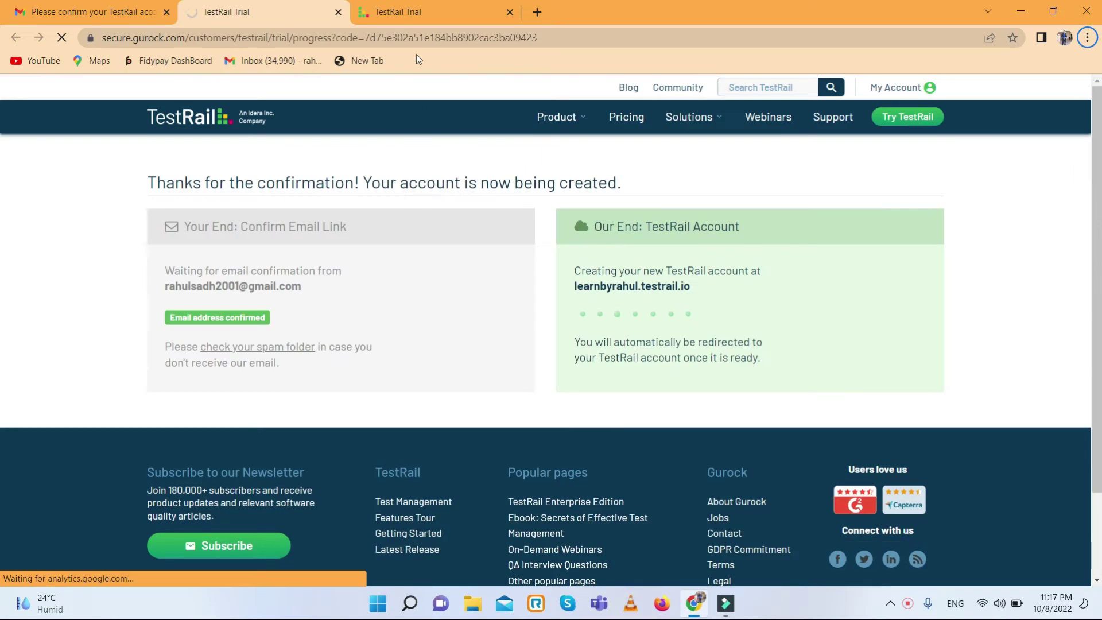
pyautogui.click(422, 2)
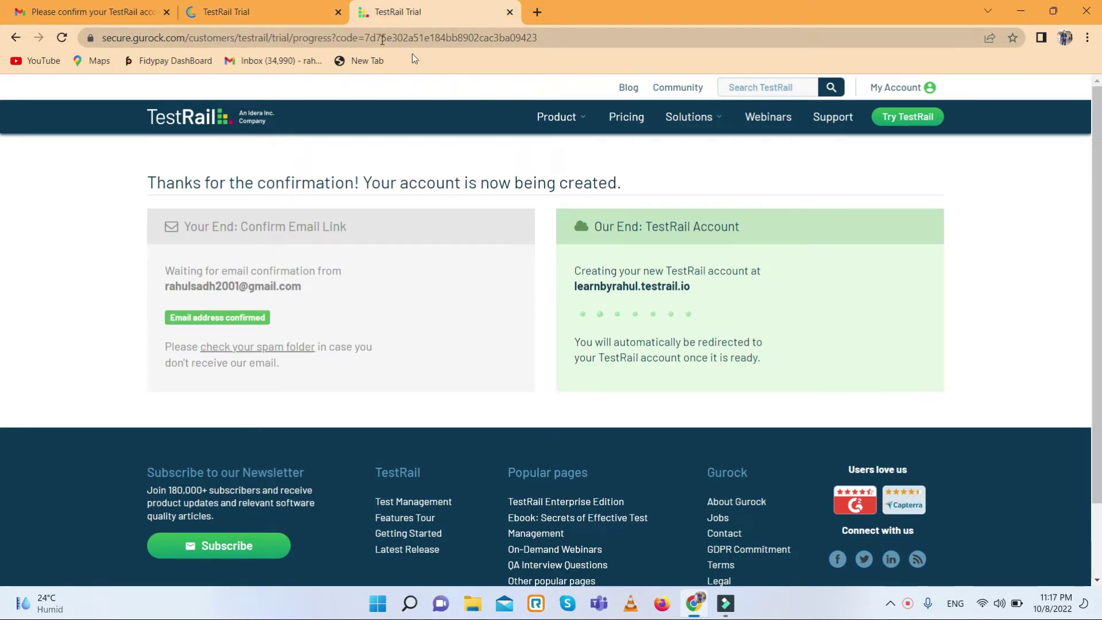
pyautogui.click(895, 87)
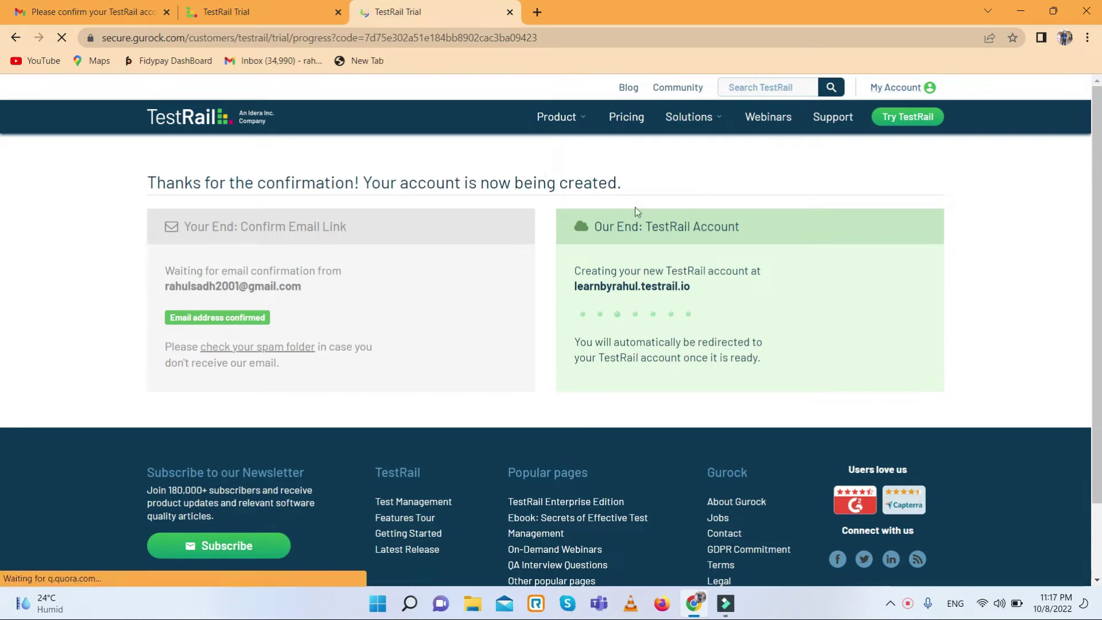
pyautogui.scroll(-3, 710, 280)
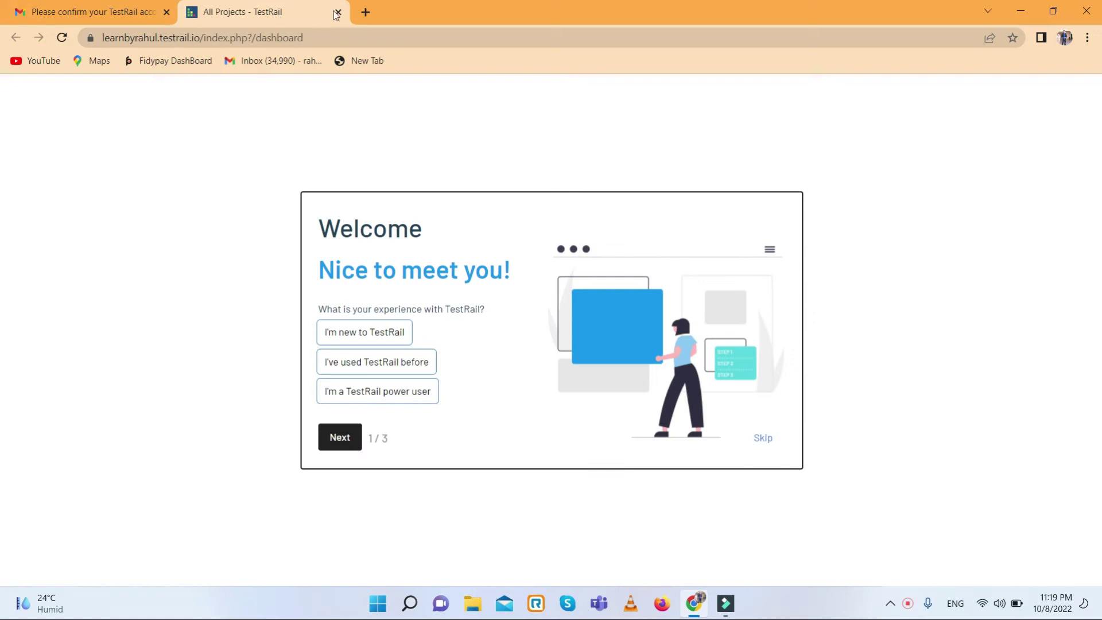
# - Reopen the trial confirmation link and decline the TestRail live demo invitation
pyautogui.click(338, 12)
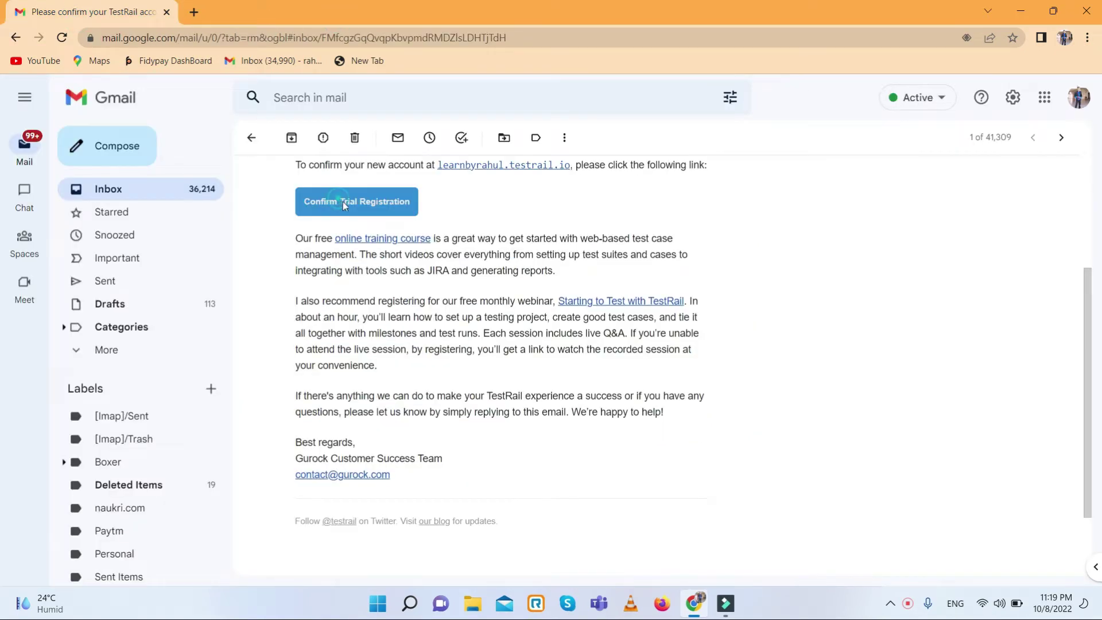
pyautogui.click(339, 200)
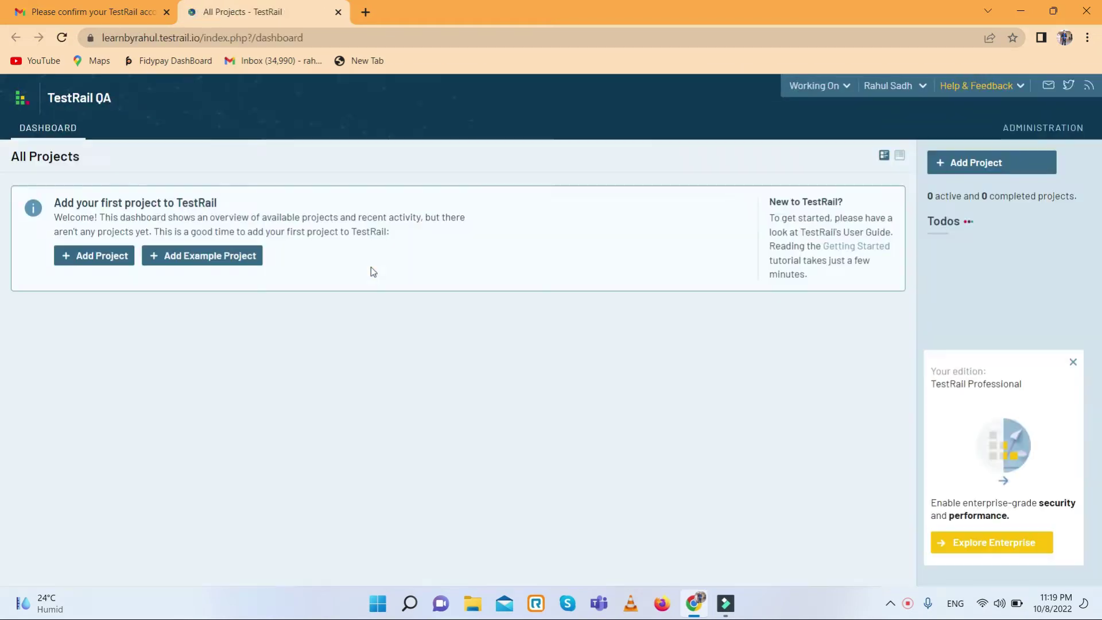
pyautogui.click(820, 537)
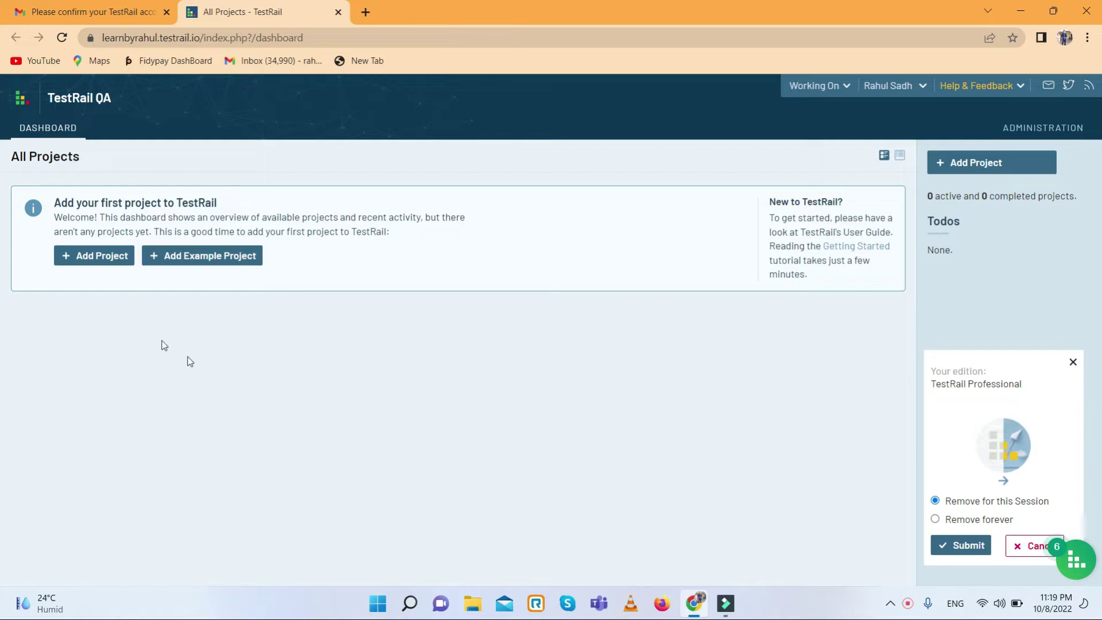
# - Start a new project named 'Learn by rahul', leaving the announcement empty
pyautogui.click(98, 258)
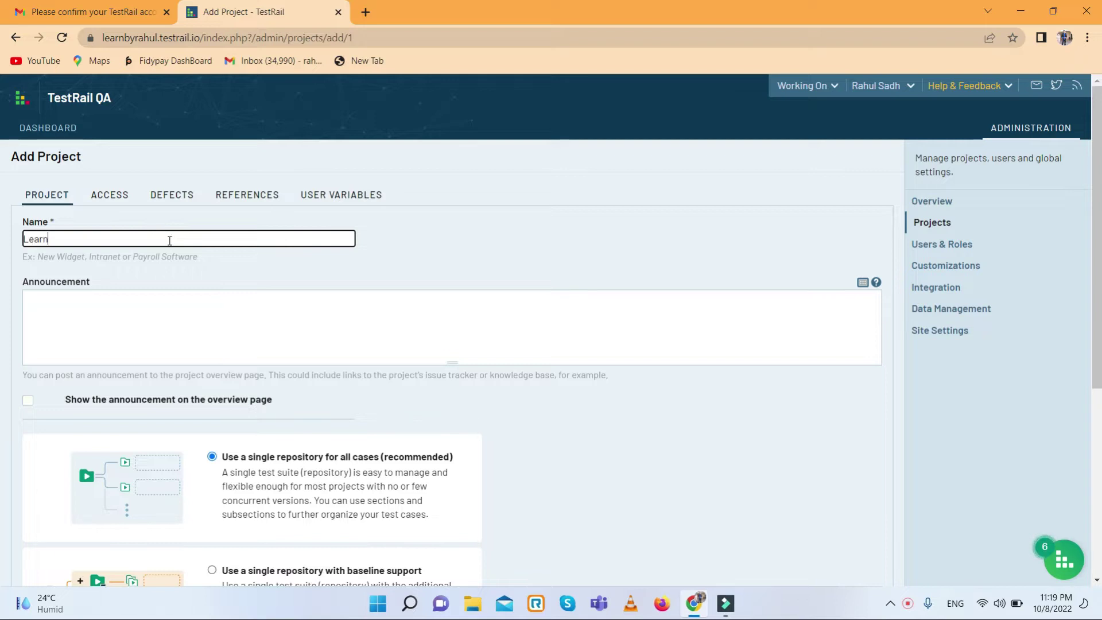
pyautogui.write('by rahul')
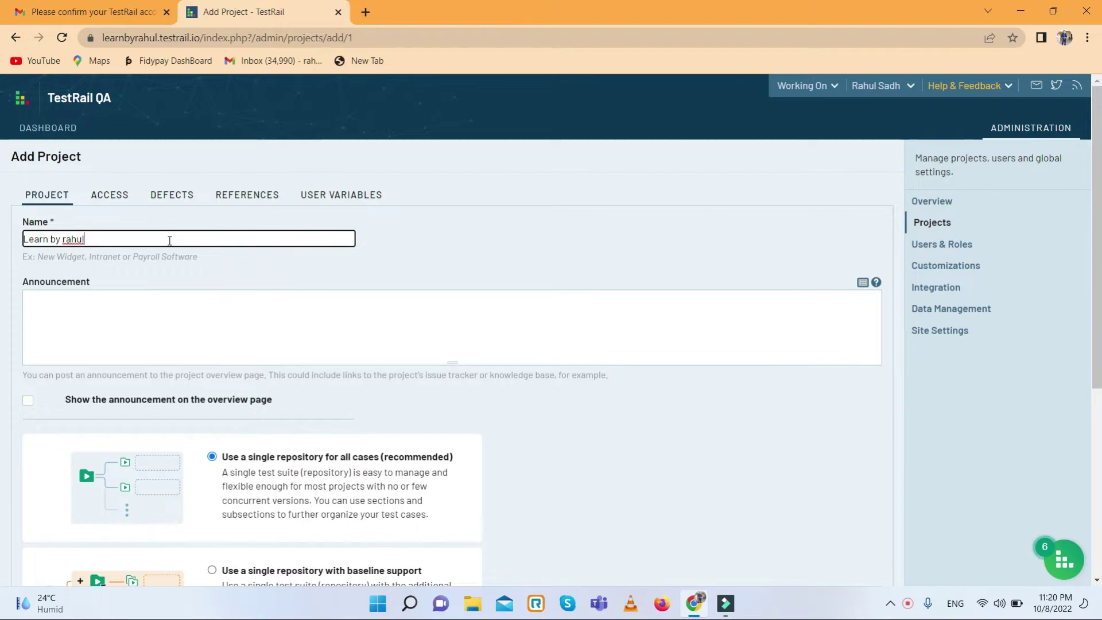
pyautogui.scroll(-2, 315, 290)
pyautogui.scroll(-2, 315, 290)
pyautogui.scroll(2, 315, 290)
pyautogui.click(140, 228)
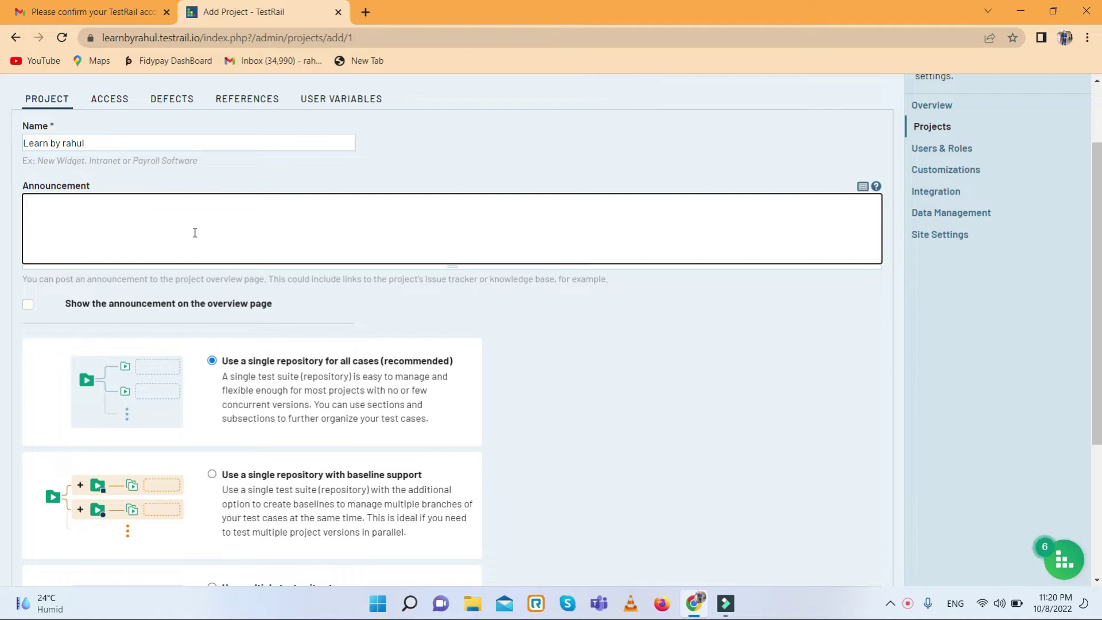
pyautogui.scroll(-2, 340, 313)
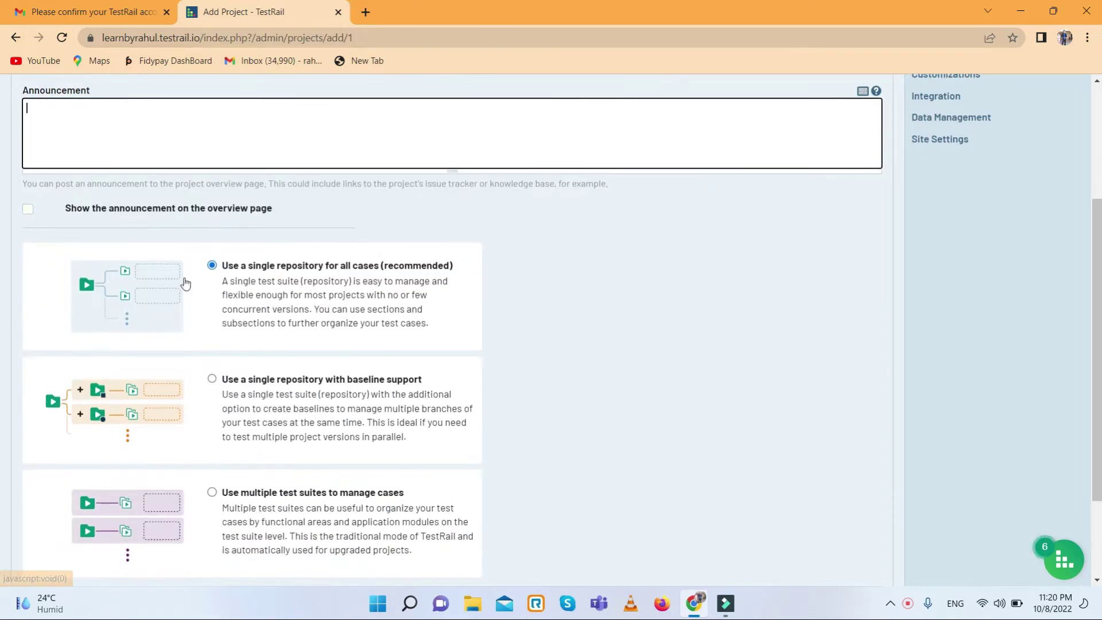
pyautogui.scroll(-2, 316, 281)
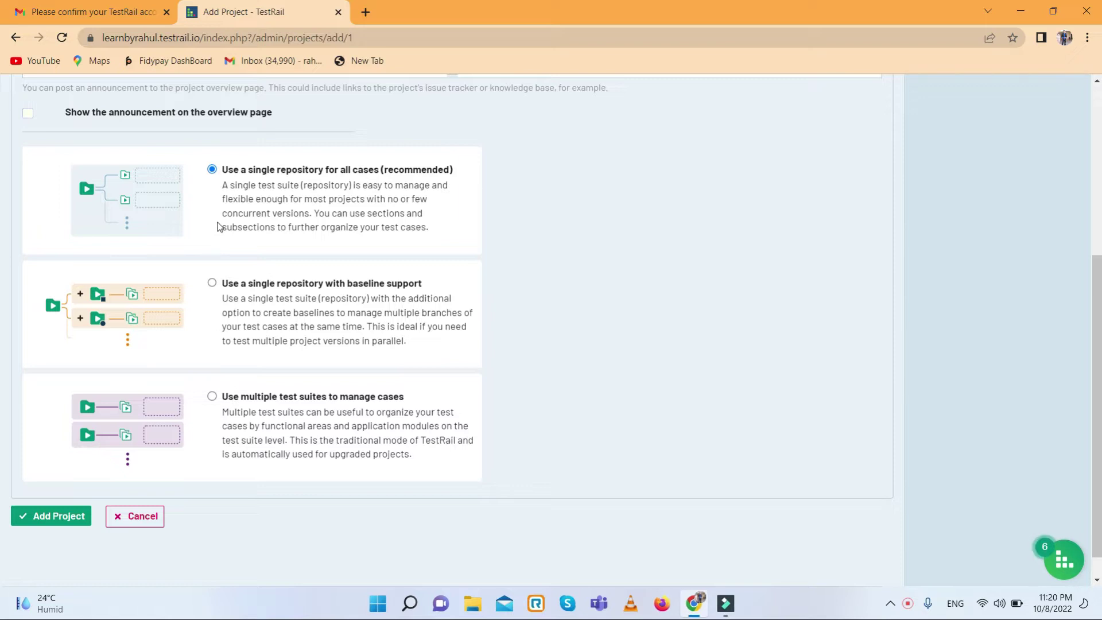
# - Choose 'Use multiple test suites to manage cases' and create the project
pyautogui.scroll(-1, 218, 226)
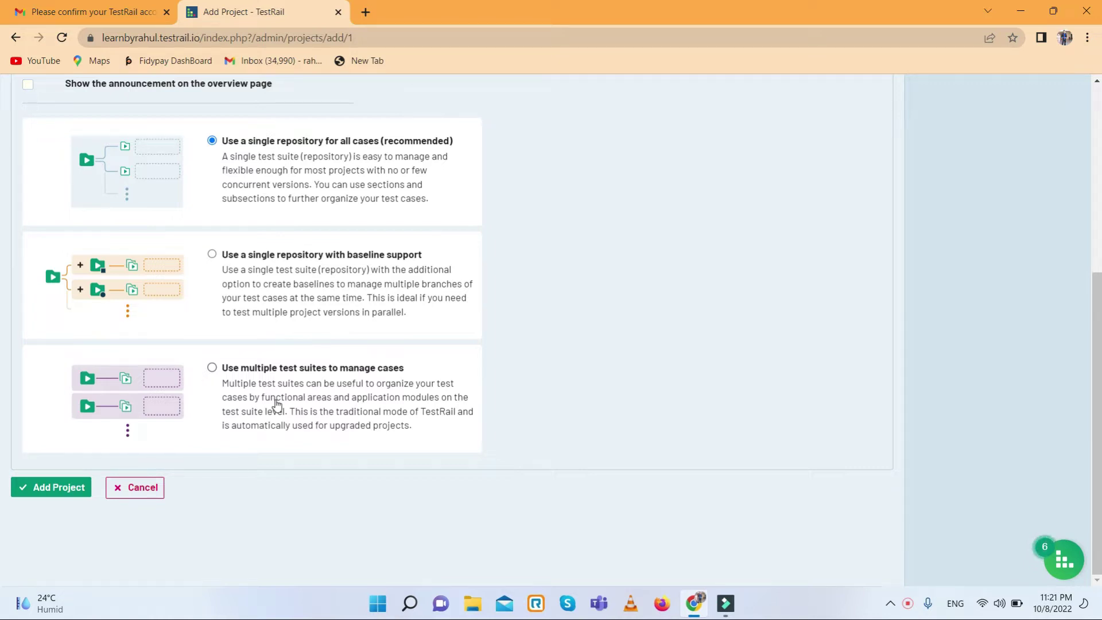
pyautogui.click(212, 367)
pyautogui.click(47, 491)
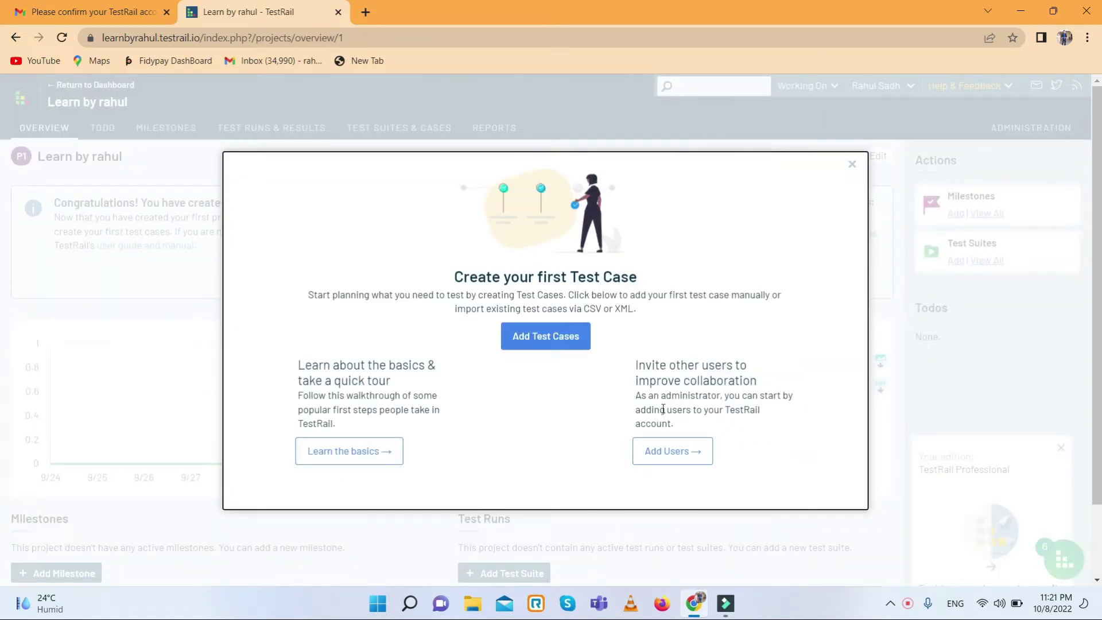
# - Dismiss the 'Create your first Test Case' prompt and view the project's Test Suites & Cases
pyautogui.click(851, 163)
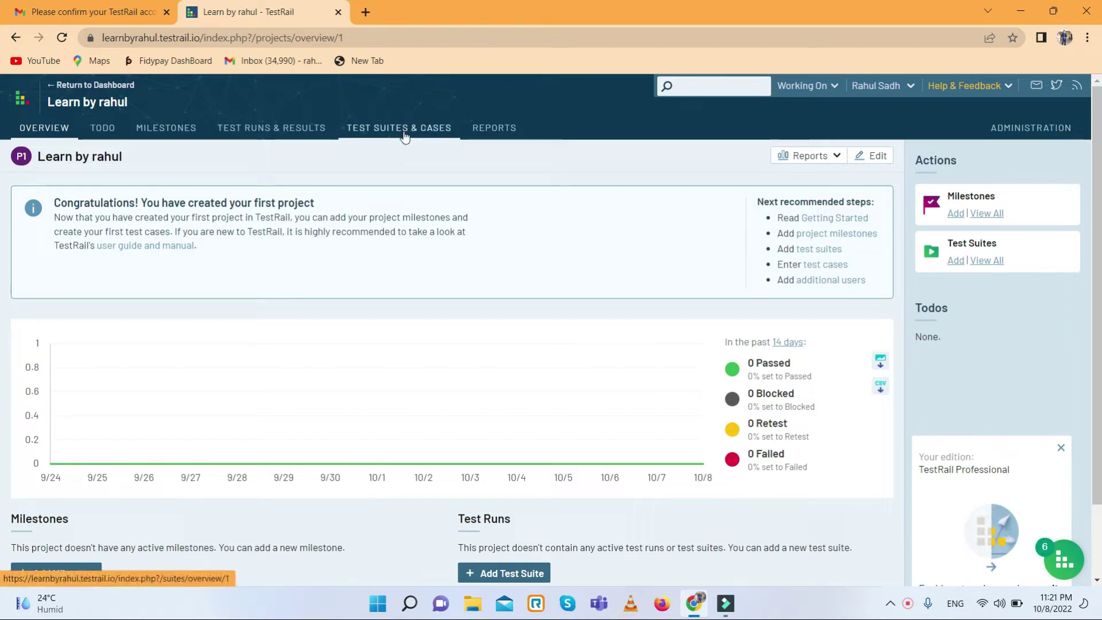
pyautogui.click(427, 140)
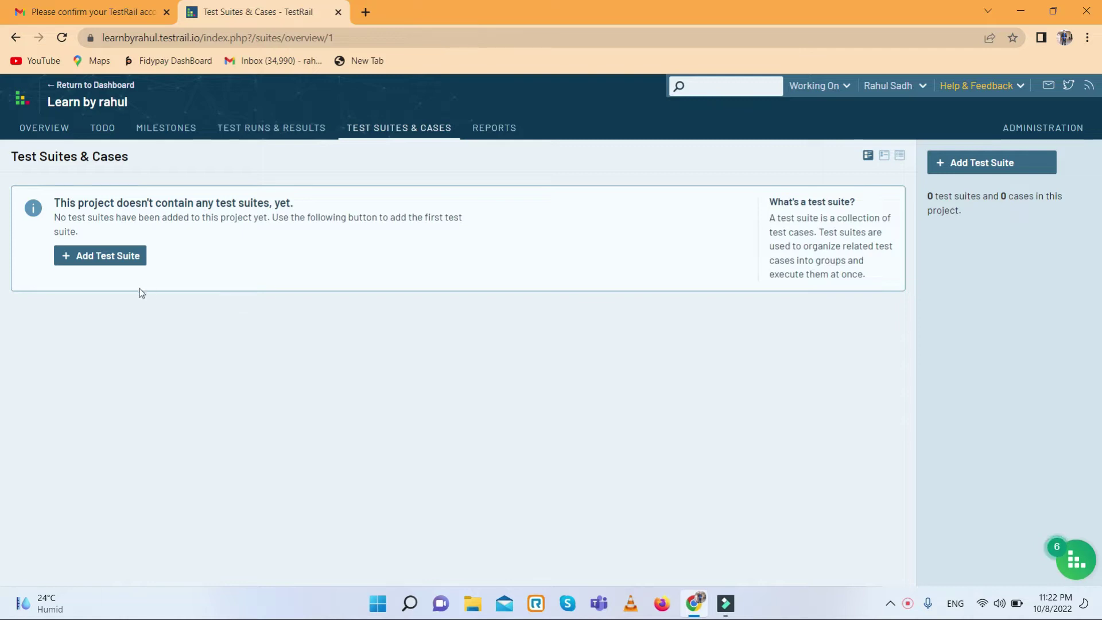
# - Create the test suite 'Flipcart Test suit' with description 'Flipcart Test suit Description'
pyautogui.click(113, 258)
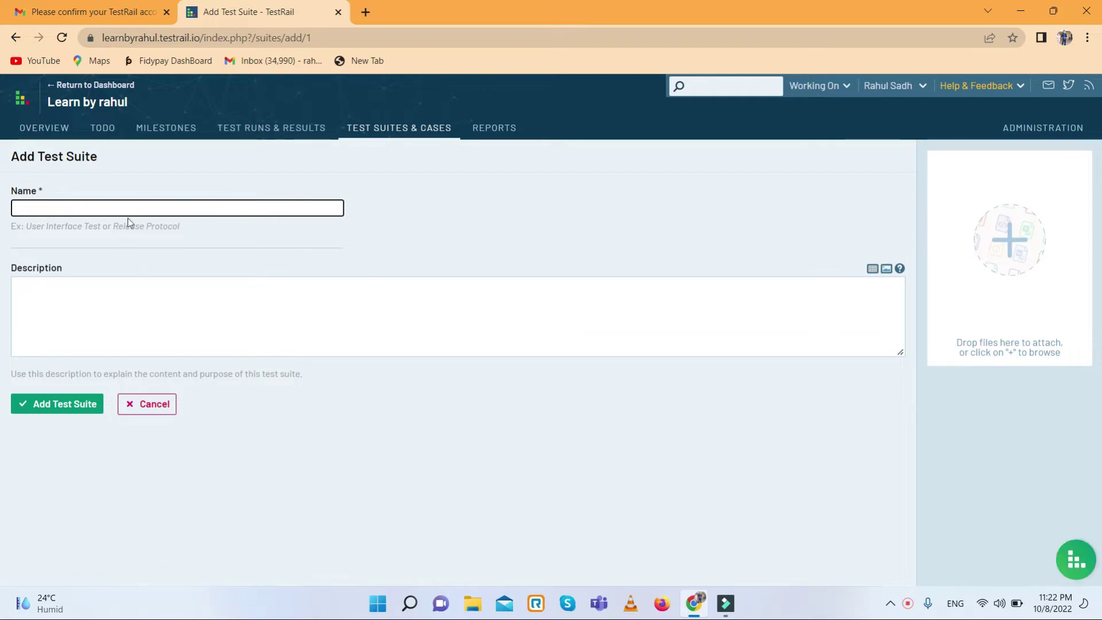
pyautogui.click(132, 211)
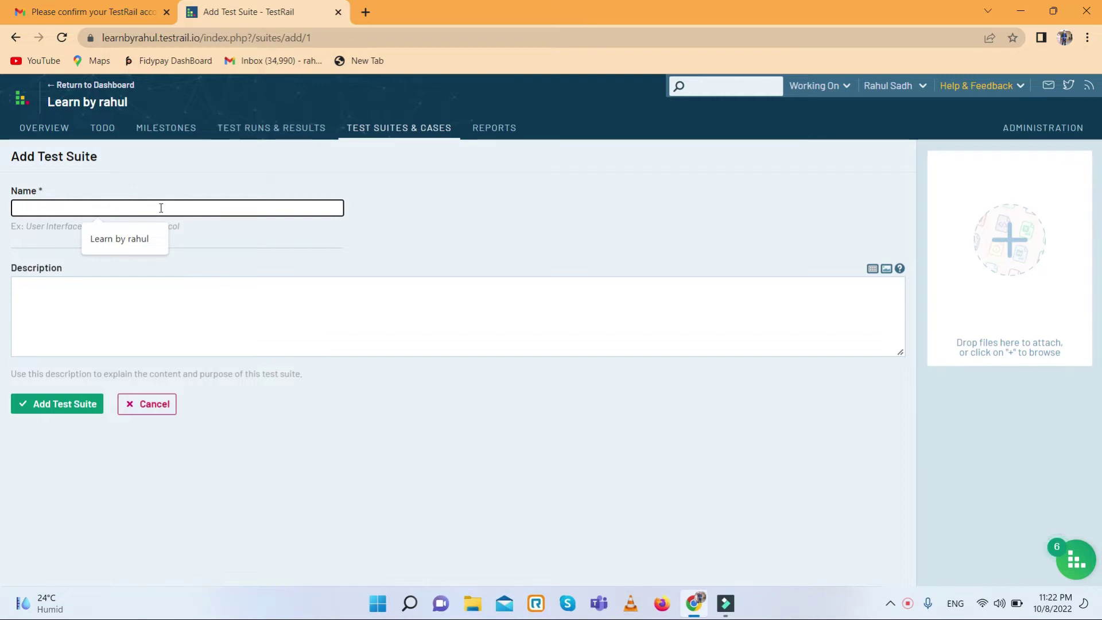
pyautogui.click(162, 207)
pyautogui.write('Flip')
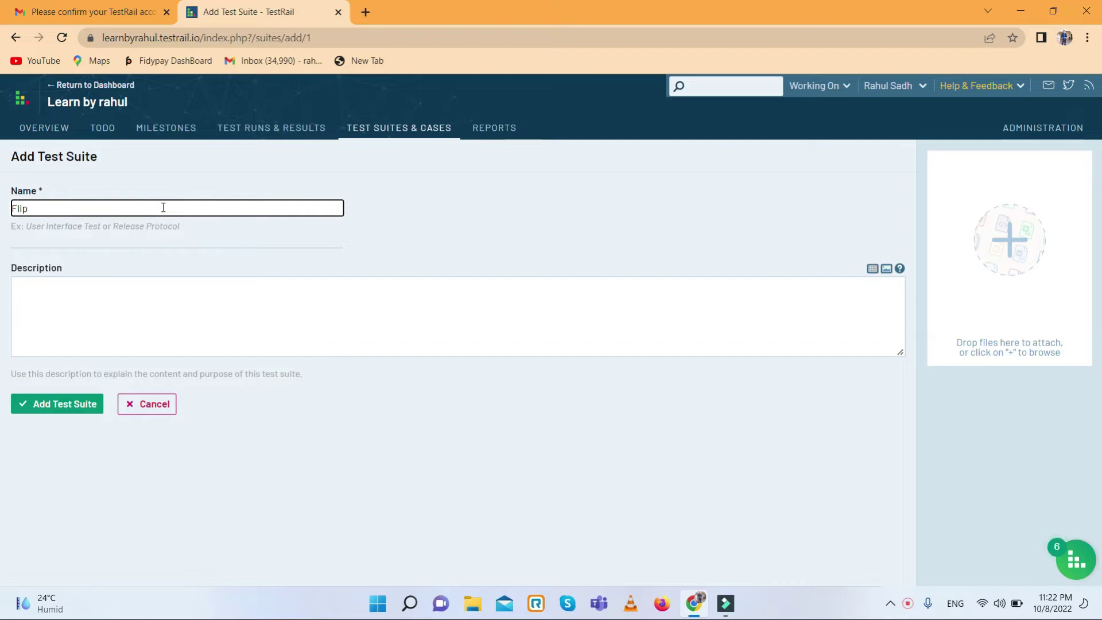
pyautogui.write('cart')
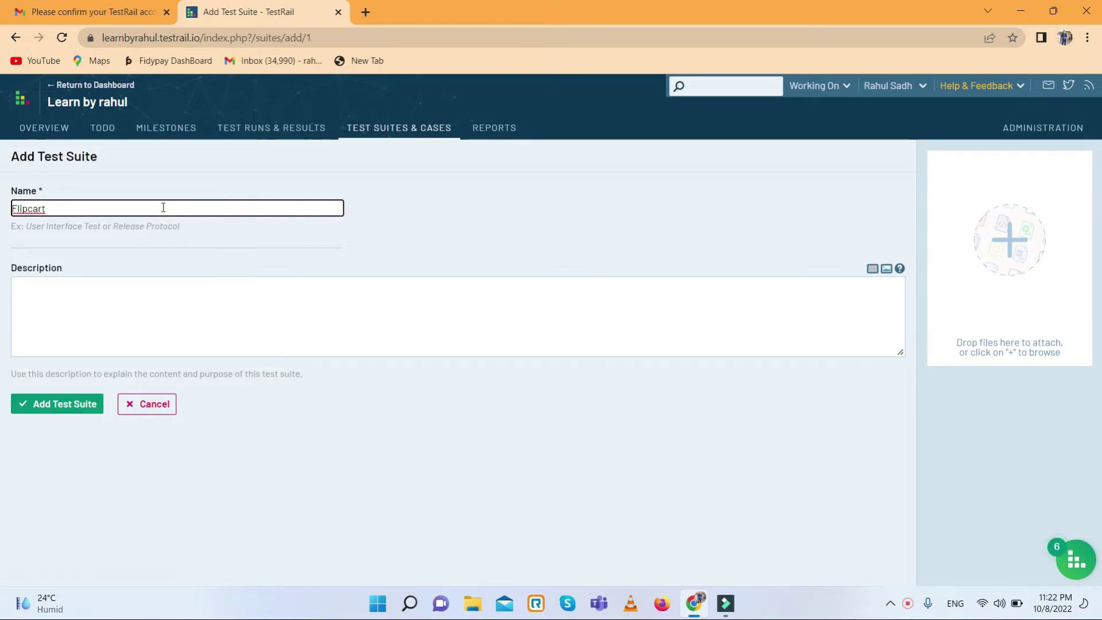
pyautogui.write(' Test suit')
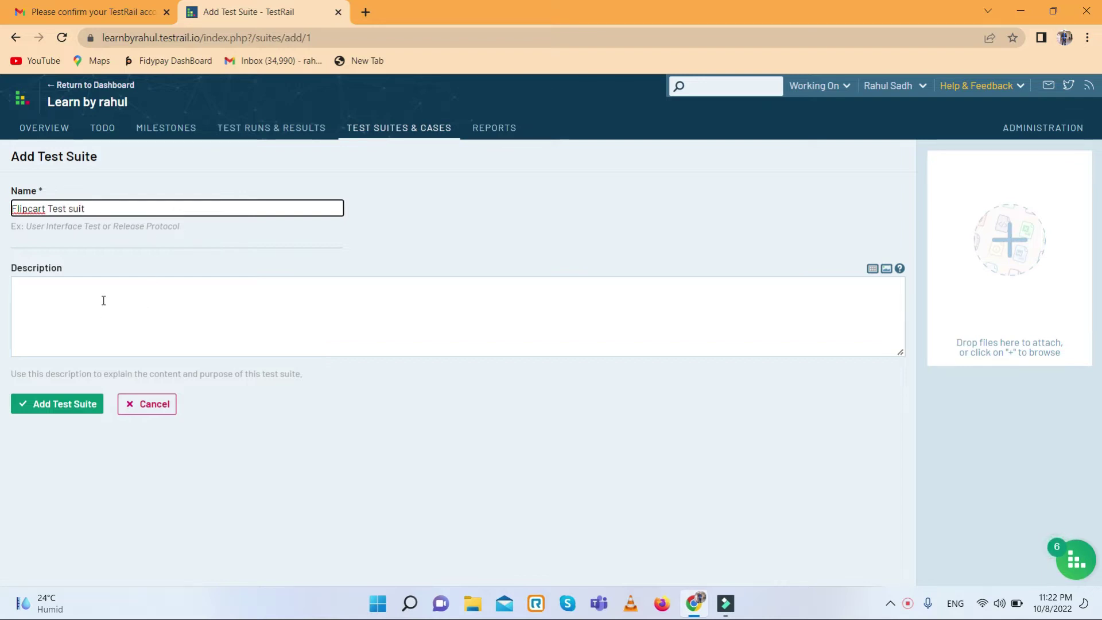
pyautogui.moveTo(98, 209); pyautogui.dragTo(2, 211)
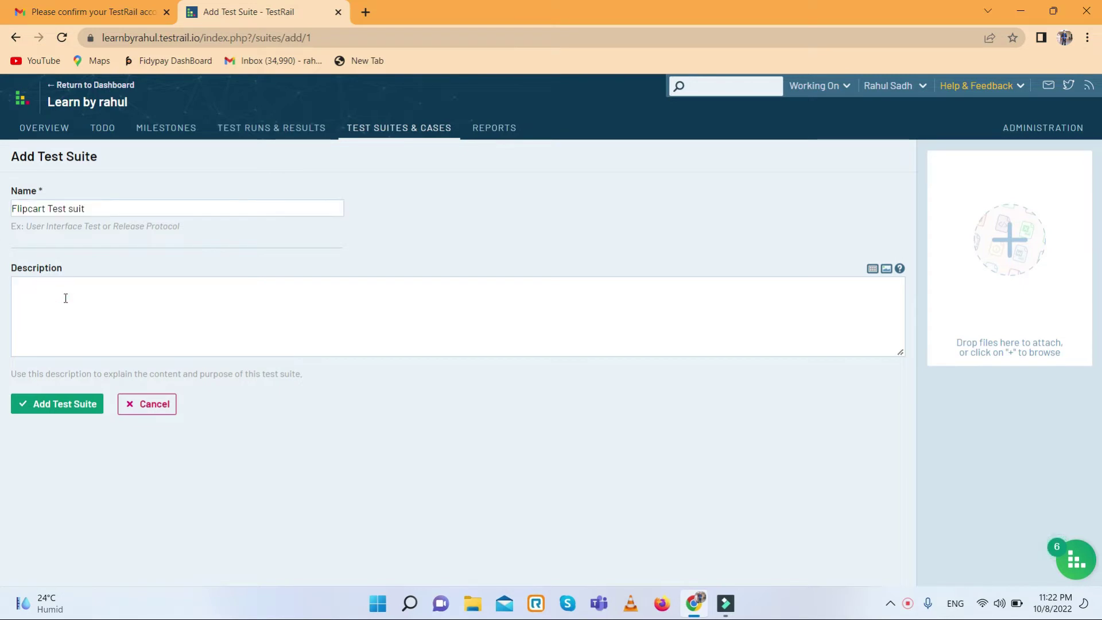
pyautogui.write('Flipcart Test suit')
pyautogui.write('Descript')
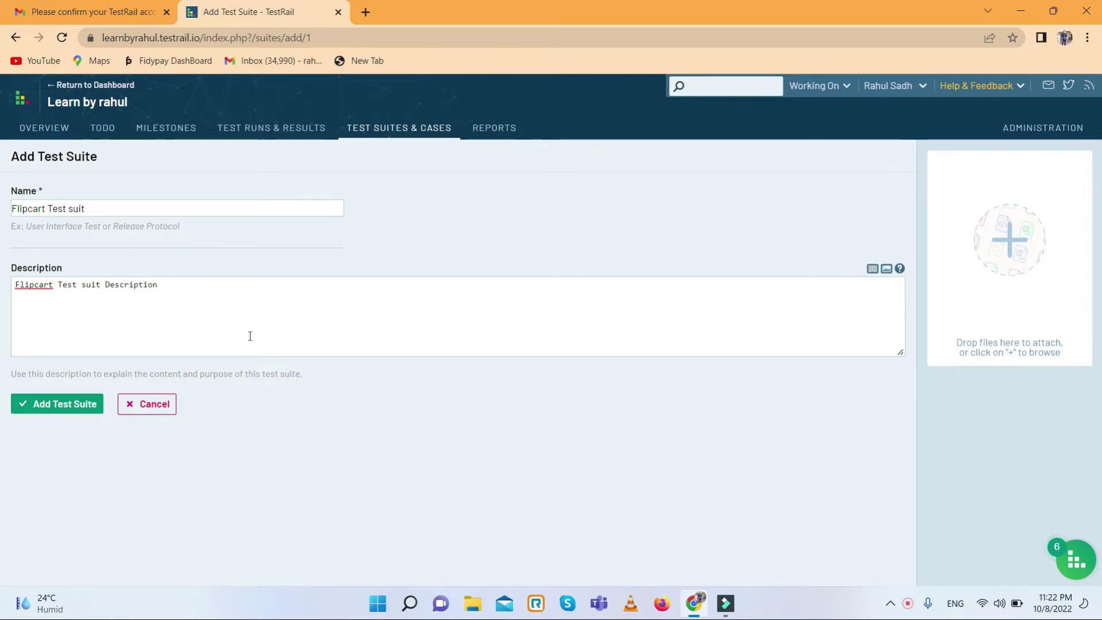
pyautogui.click(47, 408)
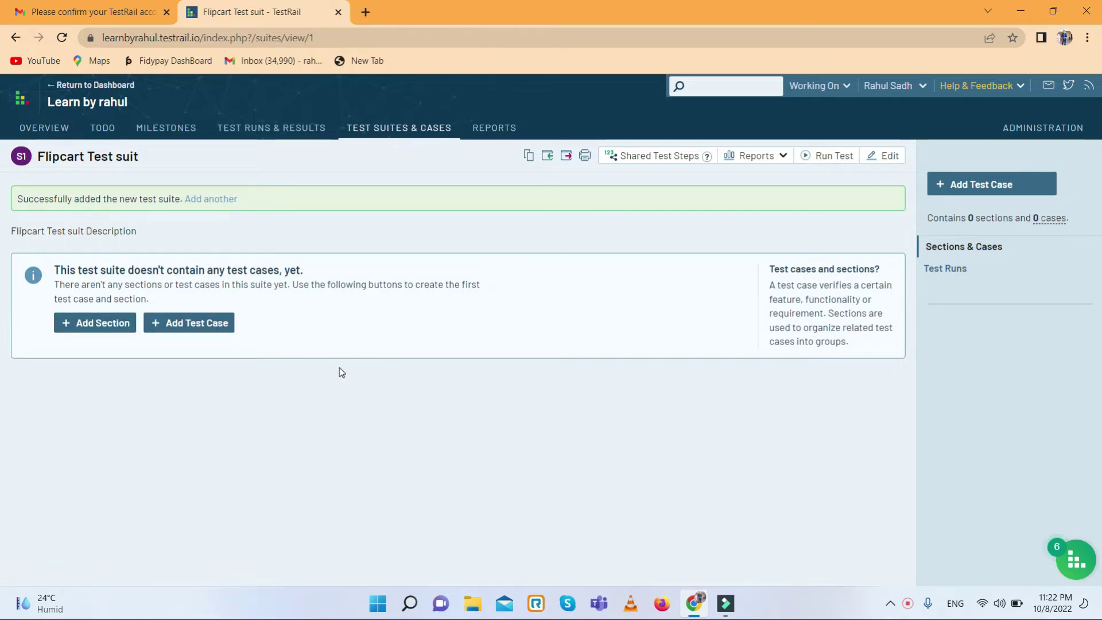
# - Add a section named 'Login in flipcart' to the suite
pyautogui.click(94, 322)
pyautogui.click(408, 144)
pyautogui.write('lipcar')
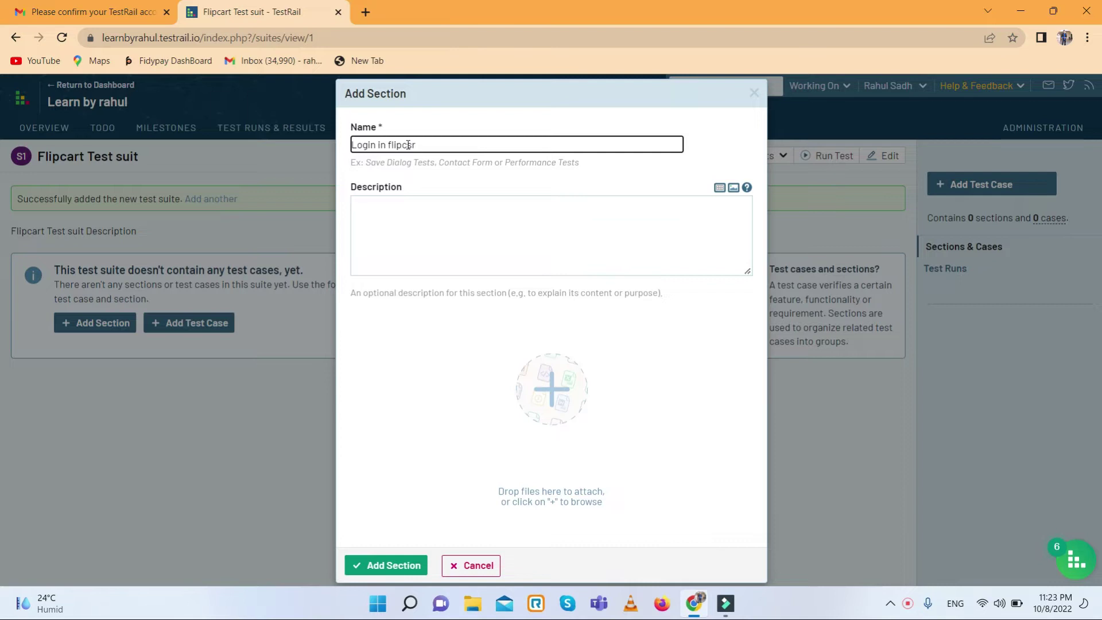
pyautogui.press('BackSpace')
pyautogui.write('art')
pyautogui.click(412, 145)
pyautogui.press('BackSpace')
pyautogui.click(429, 252)
pyautogui.click(410, 566)
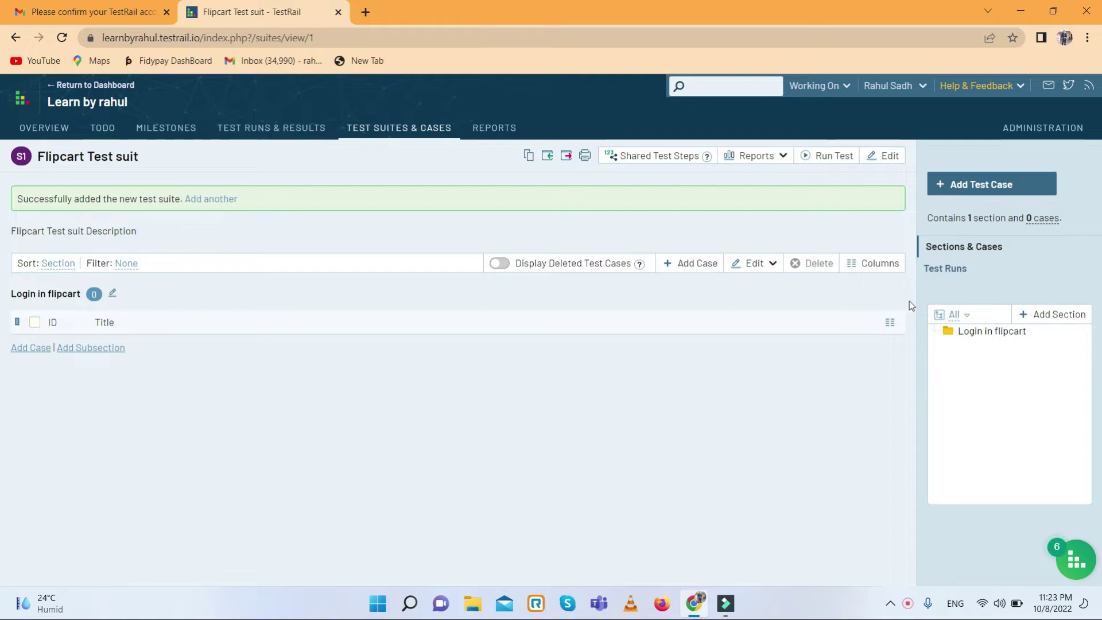
# - Add a second section named 'Add to cart'
pyautogui.click(1059, 319)
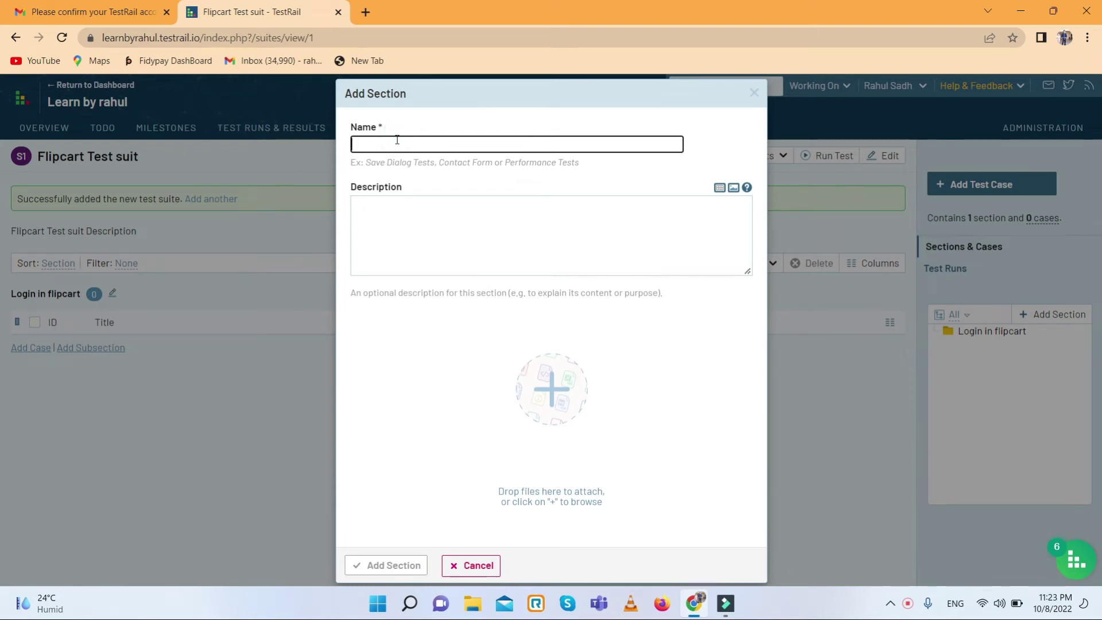
pyautogui.write('Serc')
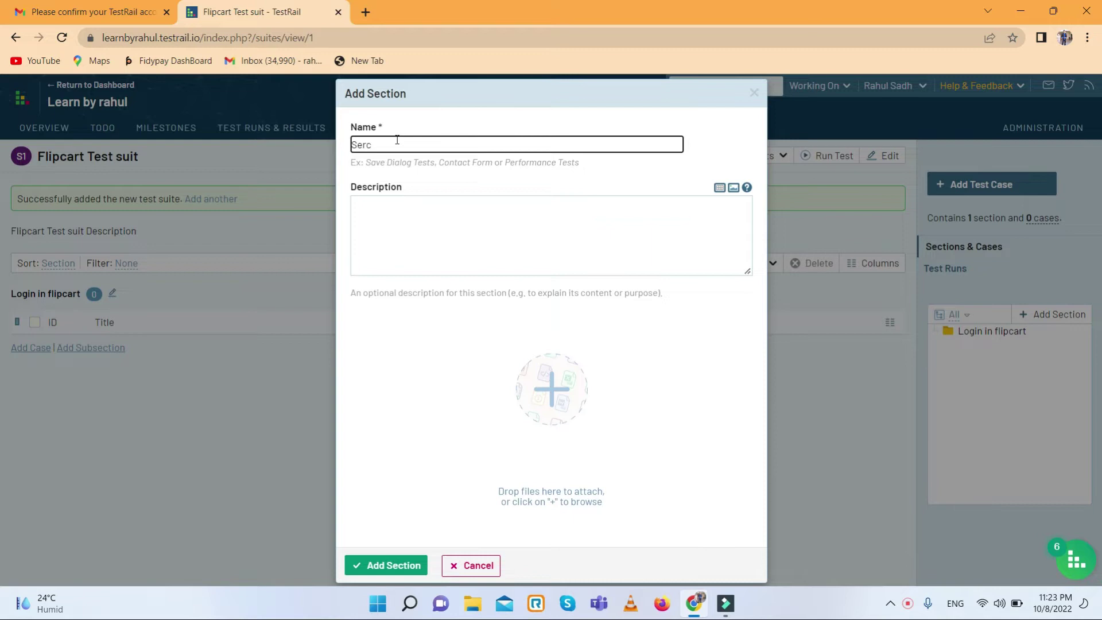
pyautogui.press('BackSpace')
pyautogui.press('BackSpace')
pyautogui.press('BackSpace')
pyautogui.write('A')
pyautogui.click(395, 566)
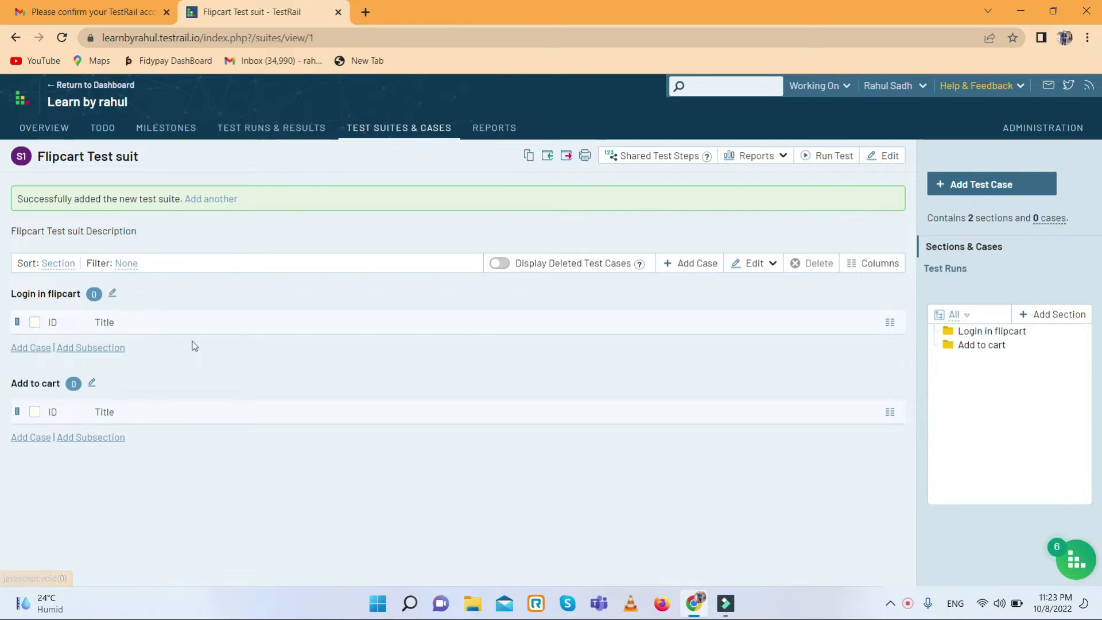
# - Add case C1 'To very login by enter correct user name and correct password' under Login in flipcart
pyautogui.click(29, 347)
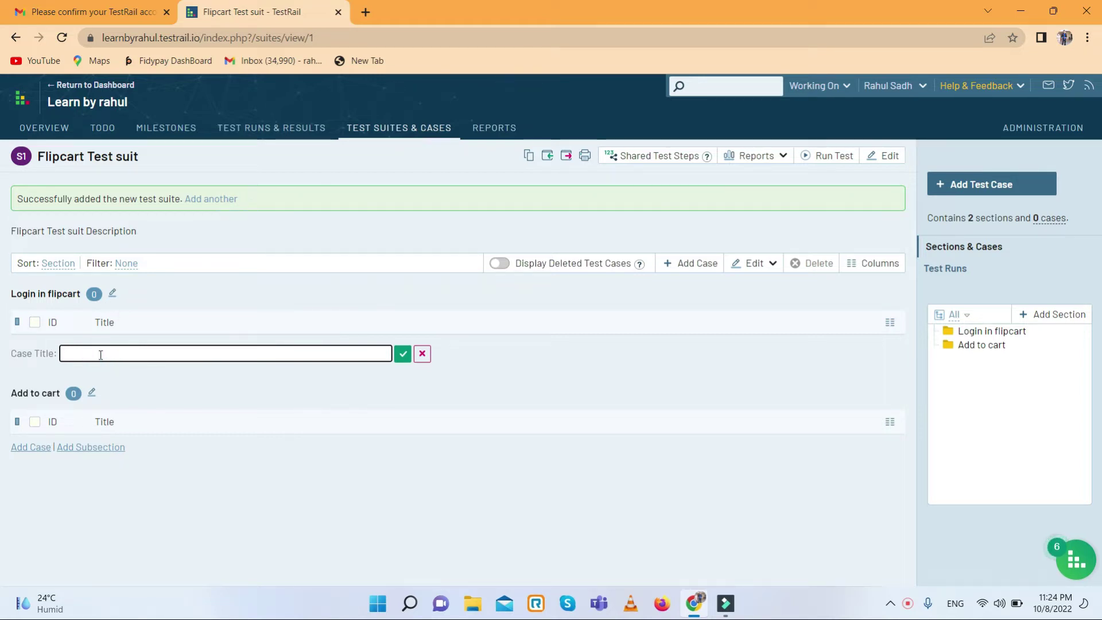
pyautogui.write('To very login by enter correct user name and correct')
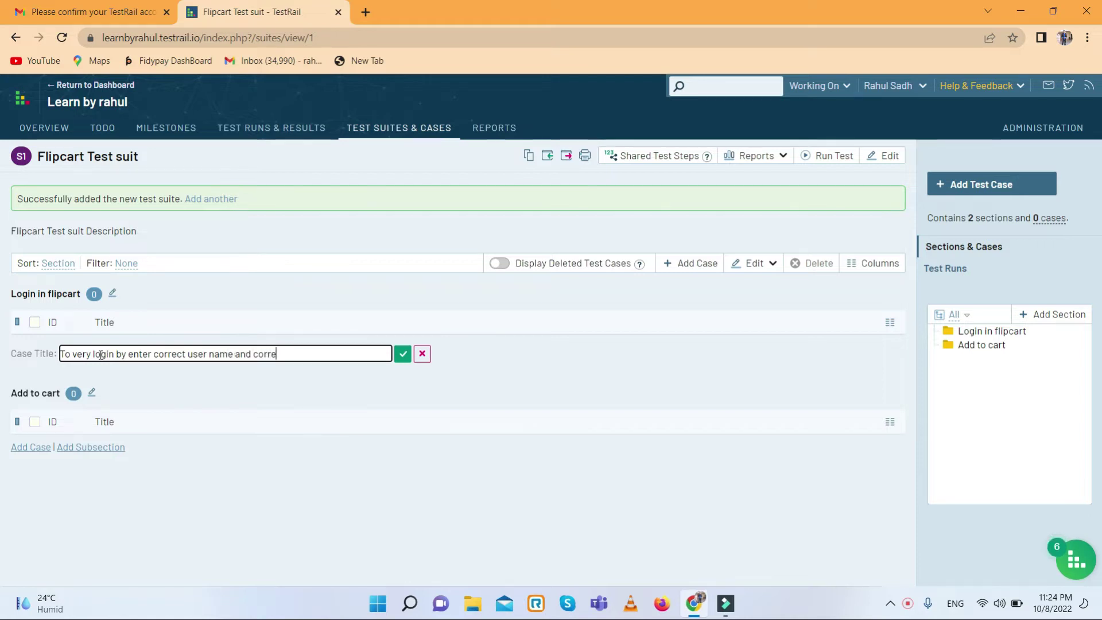
pyautogui.write(' passo')
pyautogui.write('rd')
pyautogui.click(404, 354)
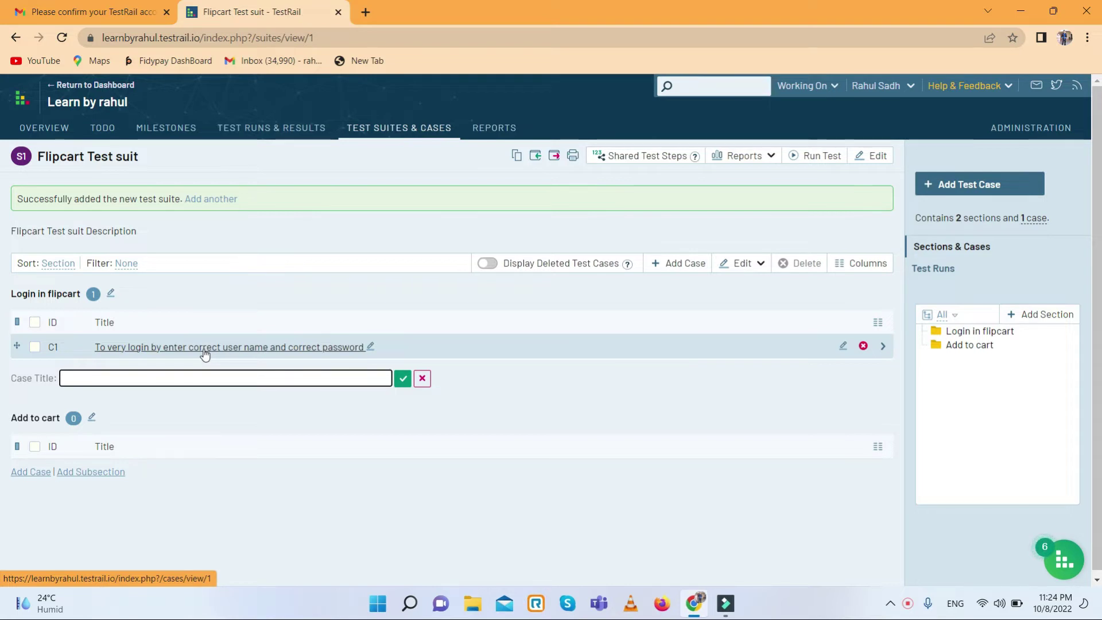
pyautogui.click(842, 348)
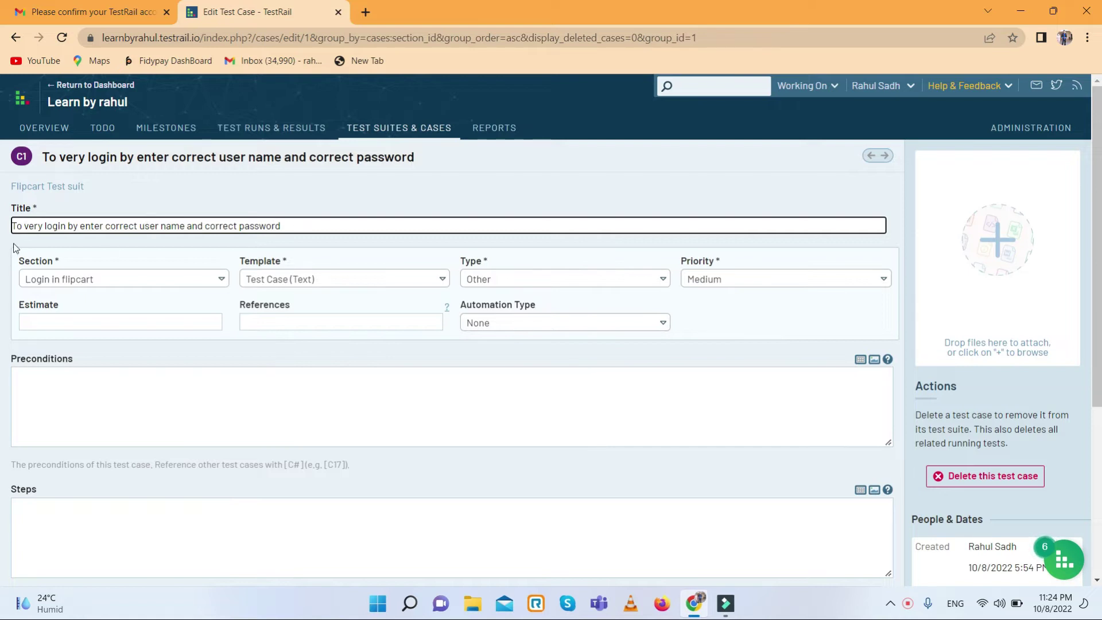
# - Correct the case title's 'very' to 'verify'
pyautogui.click(38, 226)
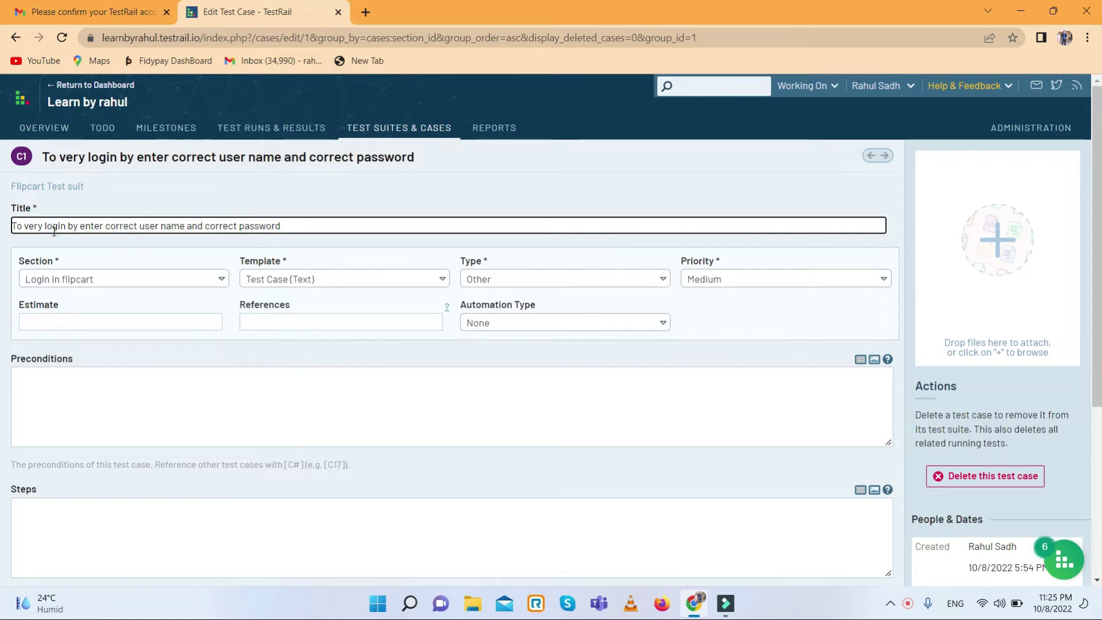
pyautogui.write('i')
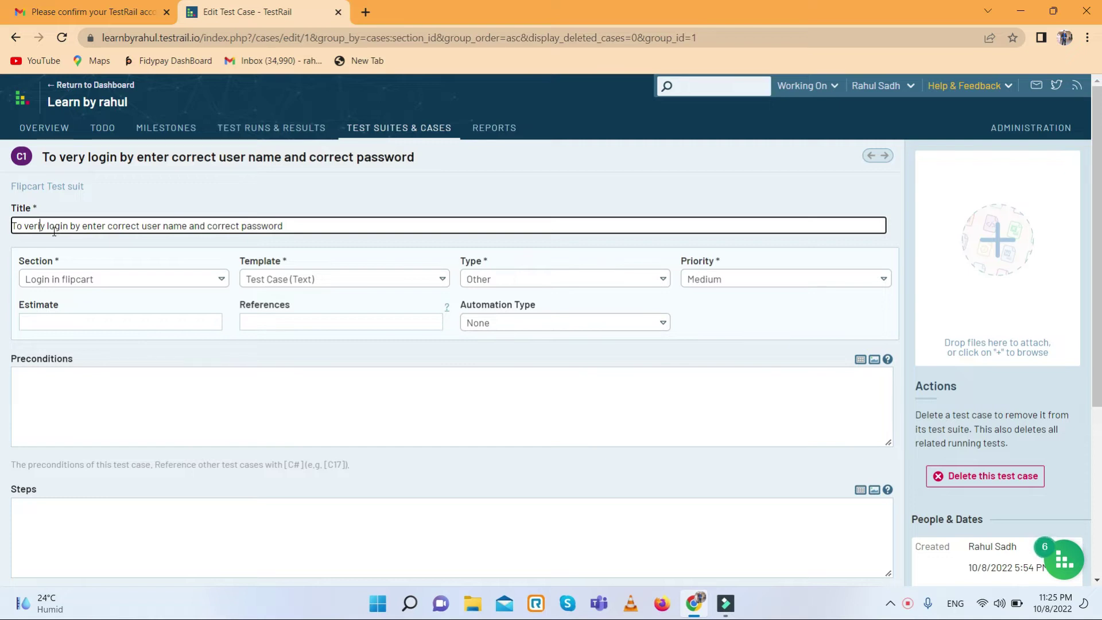
pyautogui.write('f')
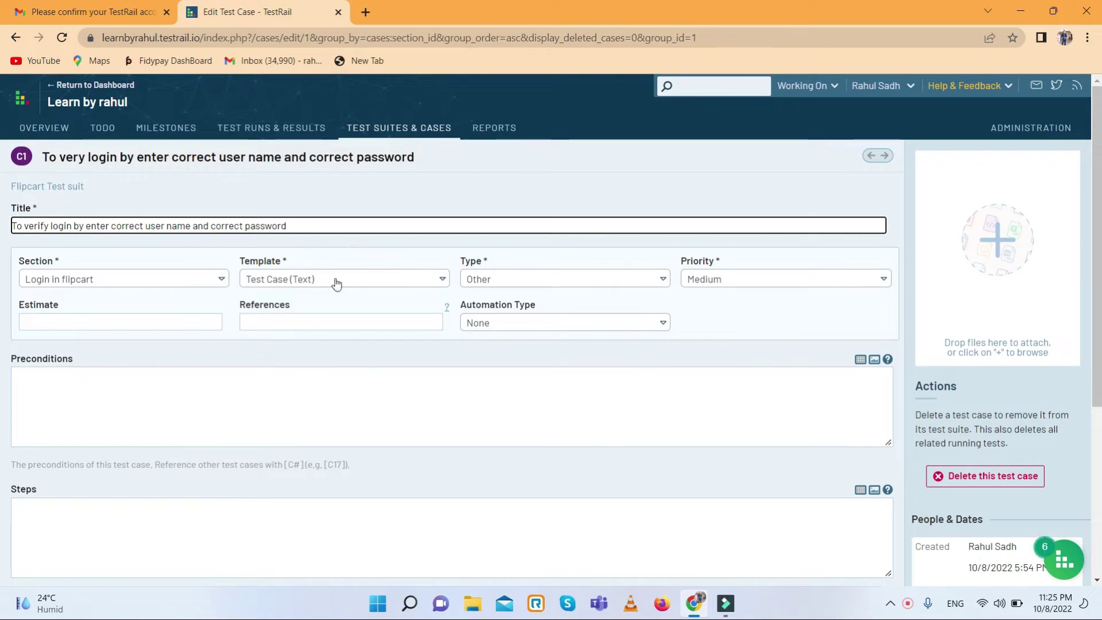
pyautogui.click(181, 281)
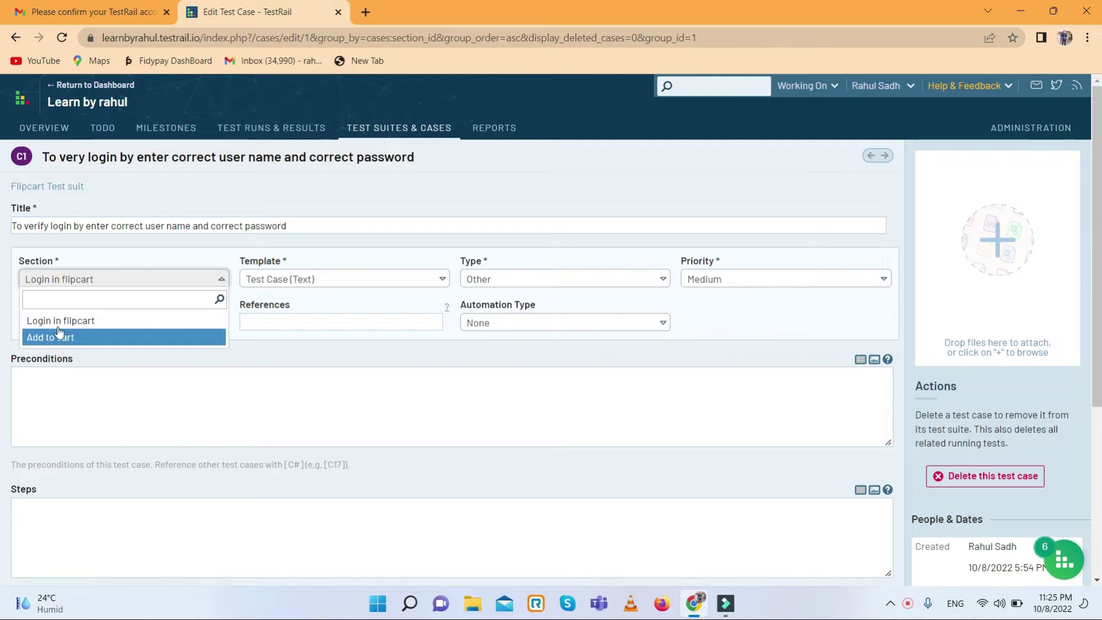
pyautogui.click(174, 258)
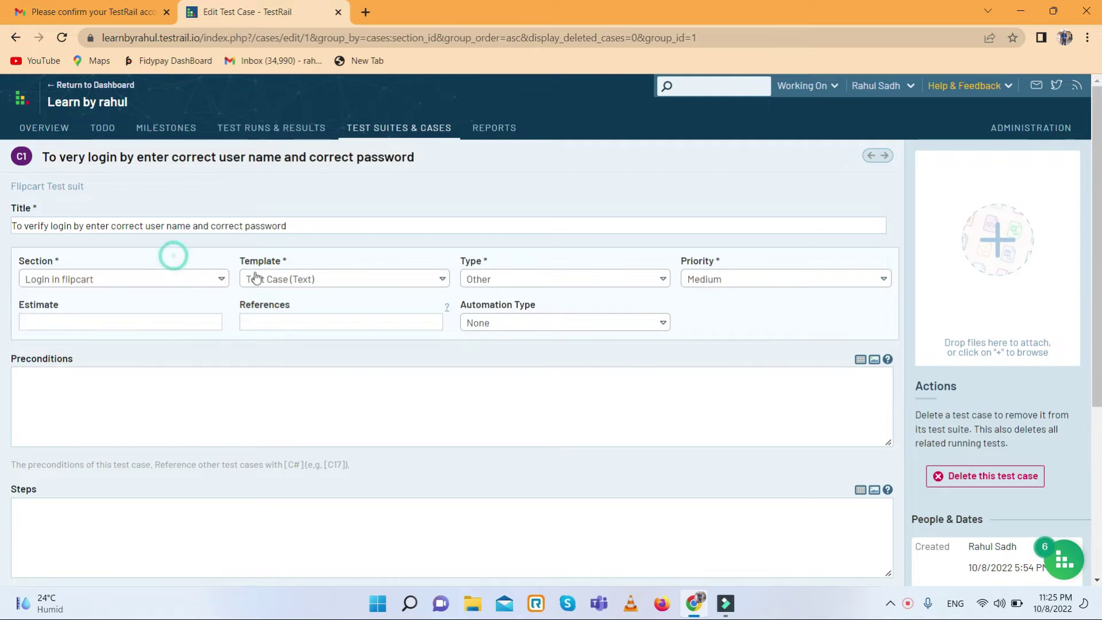
# - Set template Test Case (Steps), type Functional, priority Critical and automation type None
pyautogui.click(307, 281)
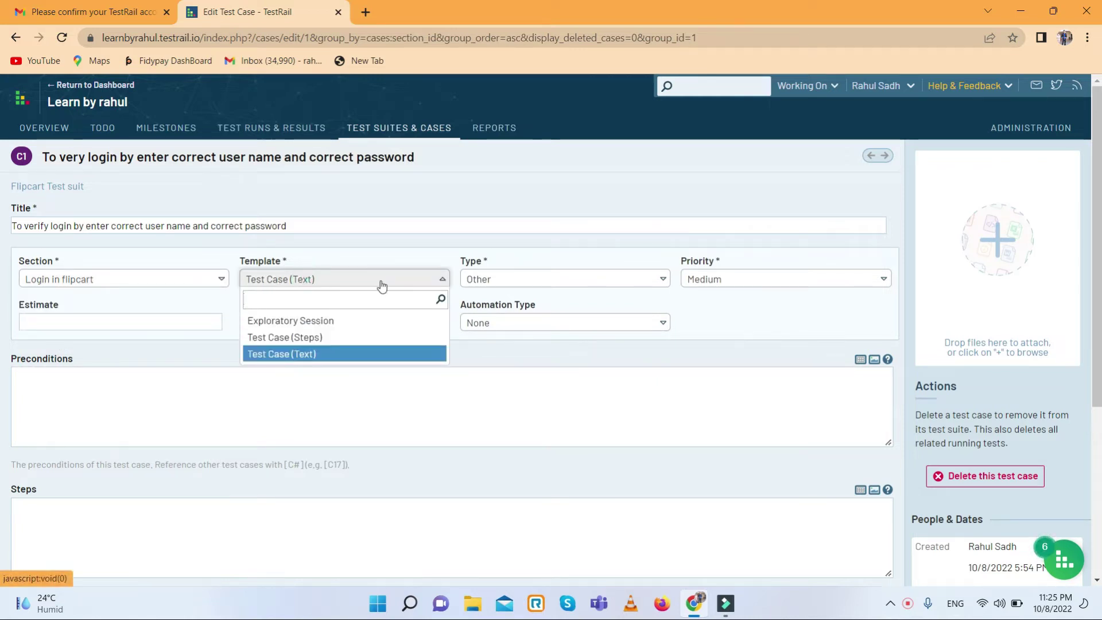
pyautogui.click(293, 339)
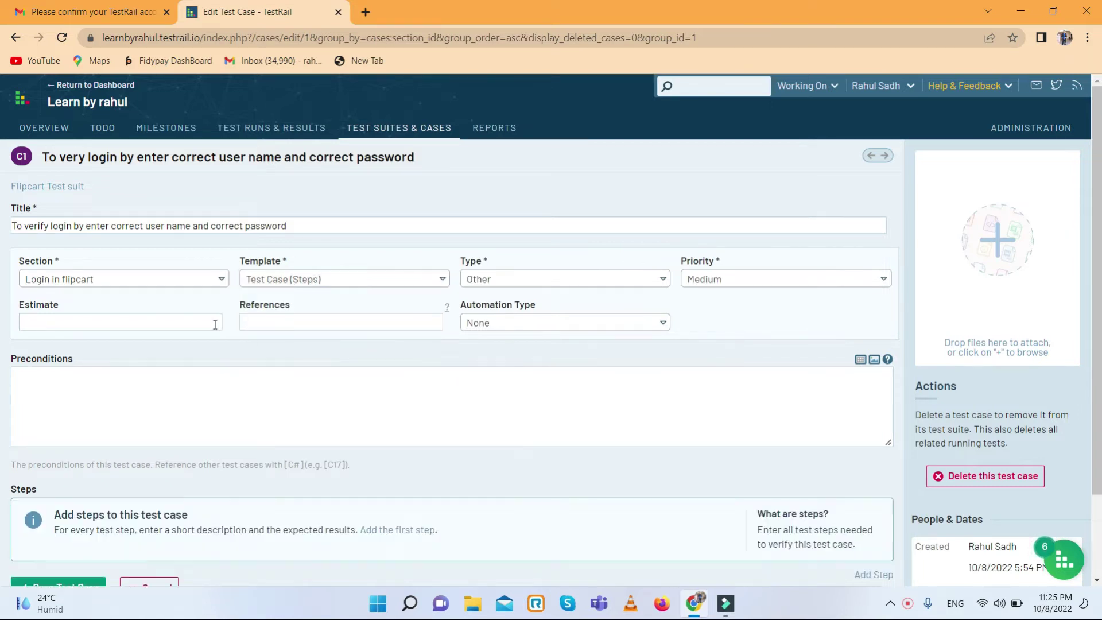
pyautogui.click(522, 279)
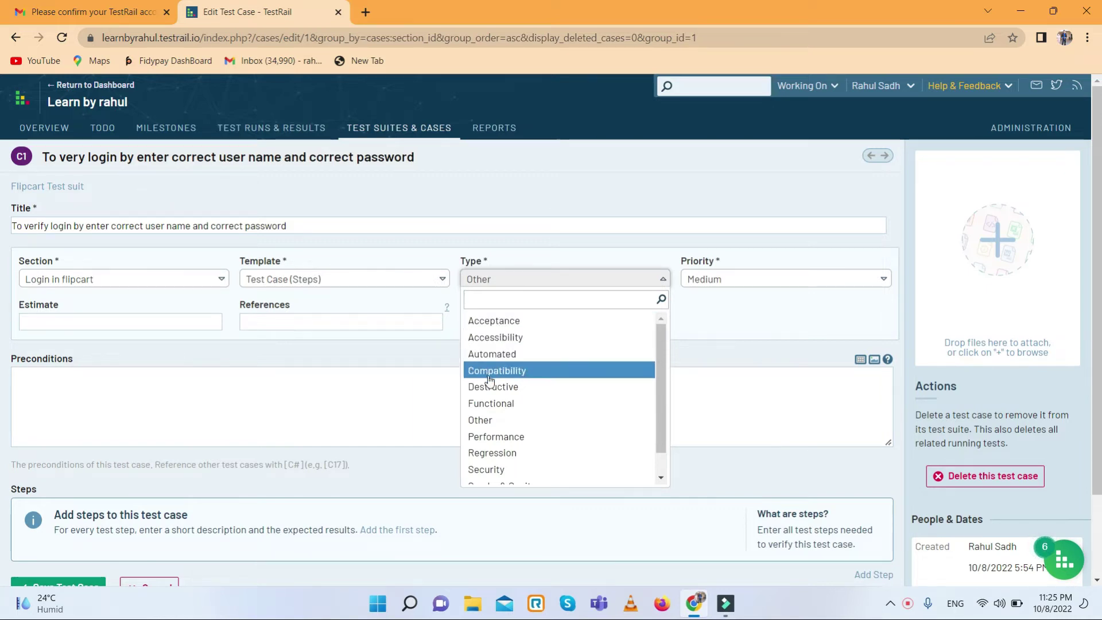
pyautogui.click(468, 405)
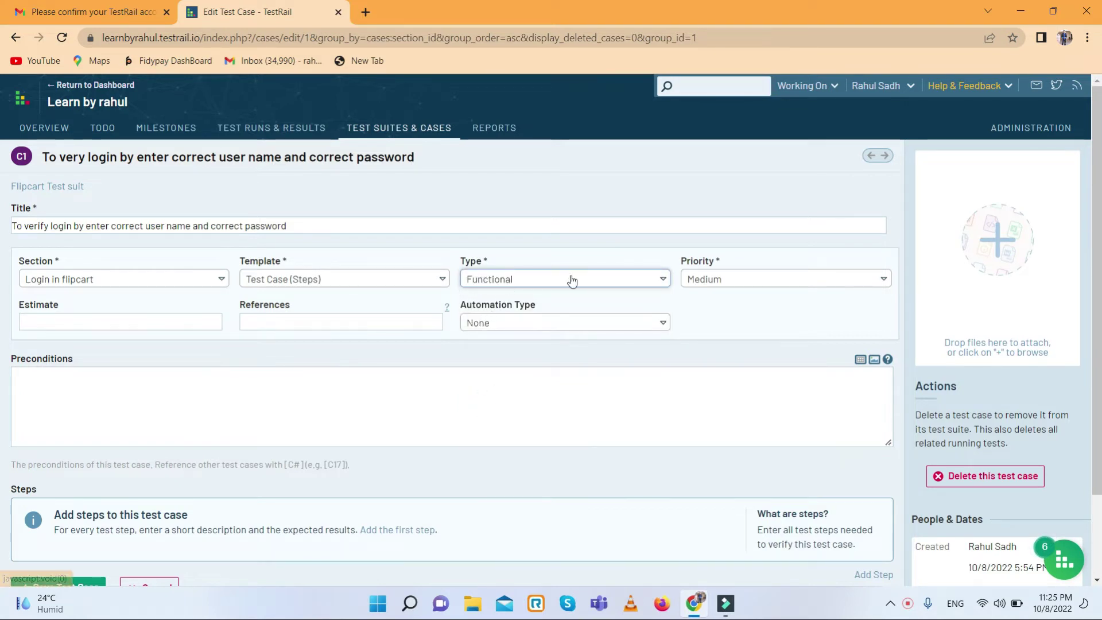
pyautogui.click(716, 281)
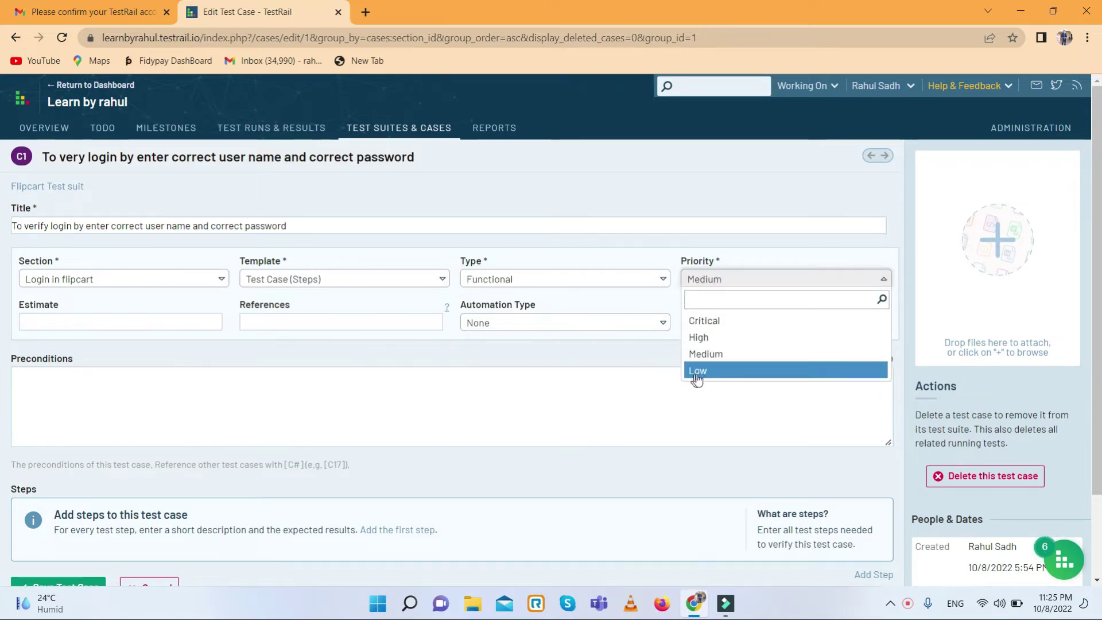
pyautogui.click(709, 325)
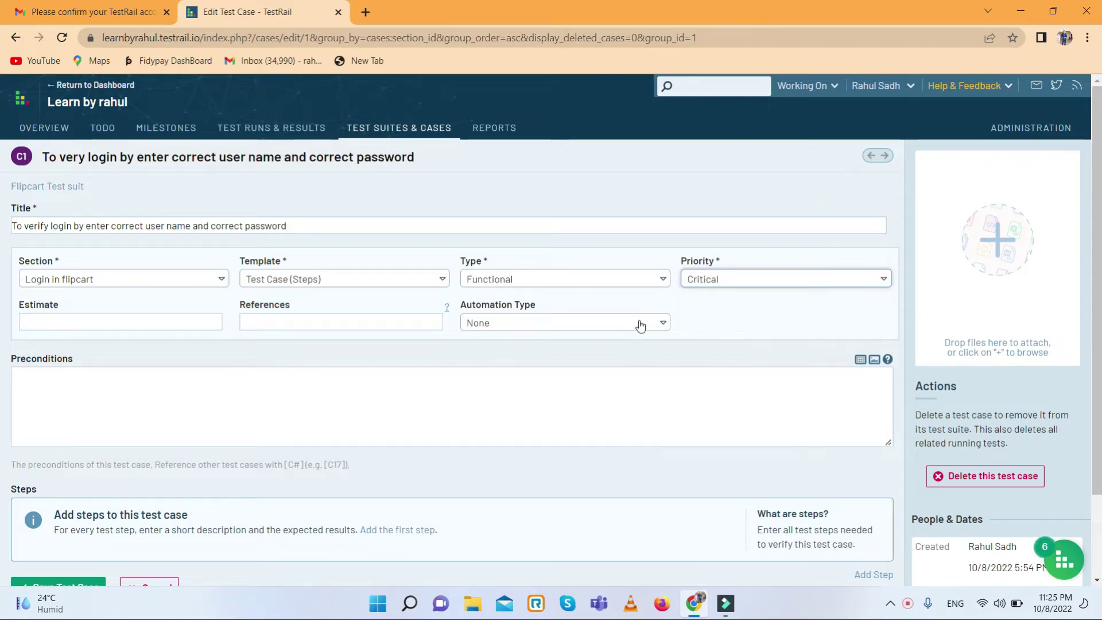
pyautogui.click(154, 322)
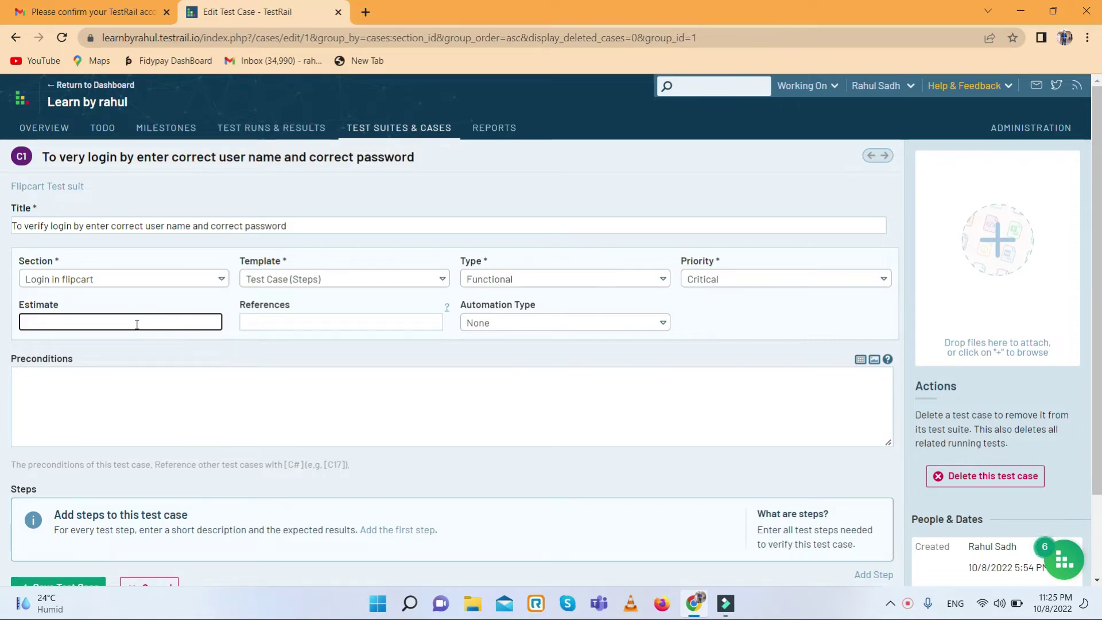
pyautogui.click(301, 322)
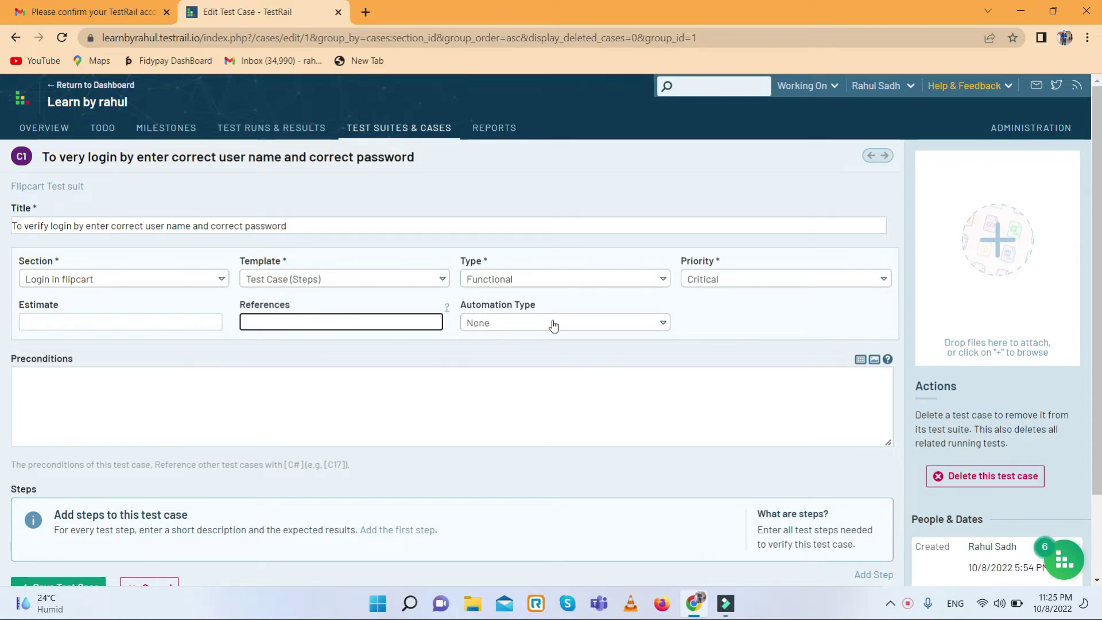
pyautogui.click(601, 323)
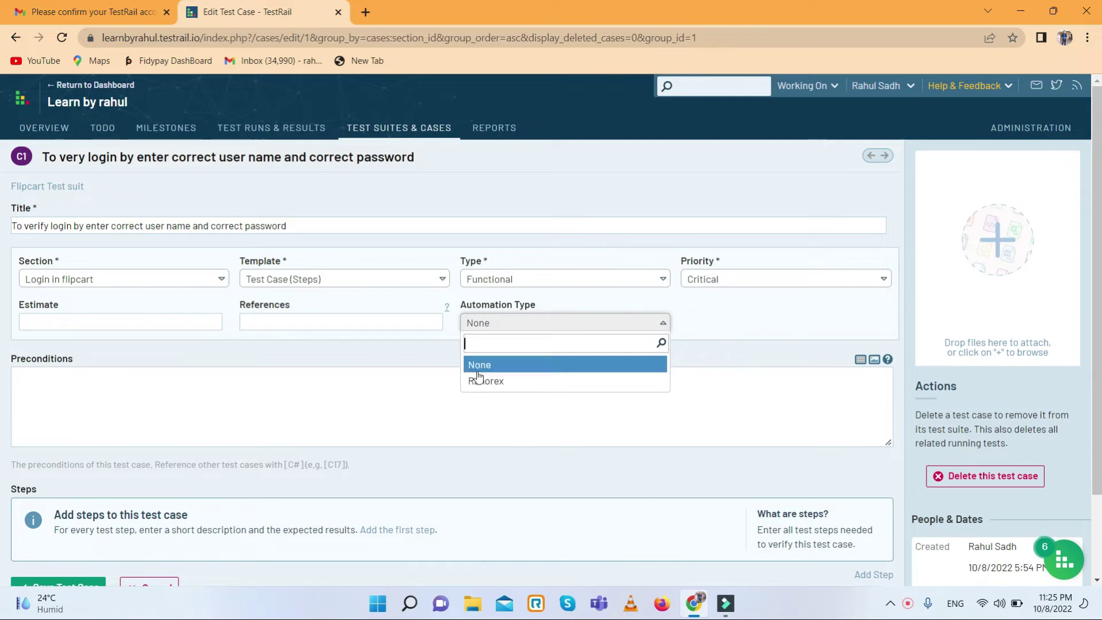
pyautogui.click(474, 365)
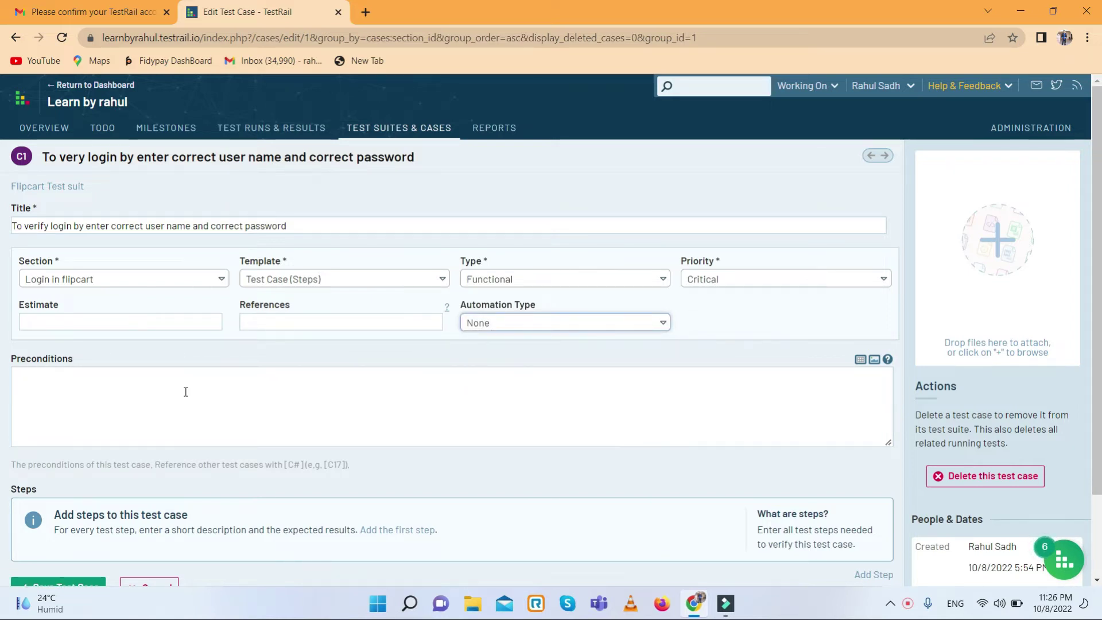
# - Enter 'URL should be correct' as the login case's precondition
pyautogui.scroll(-2, 185, 391)
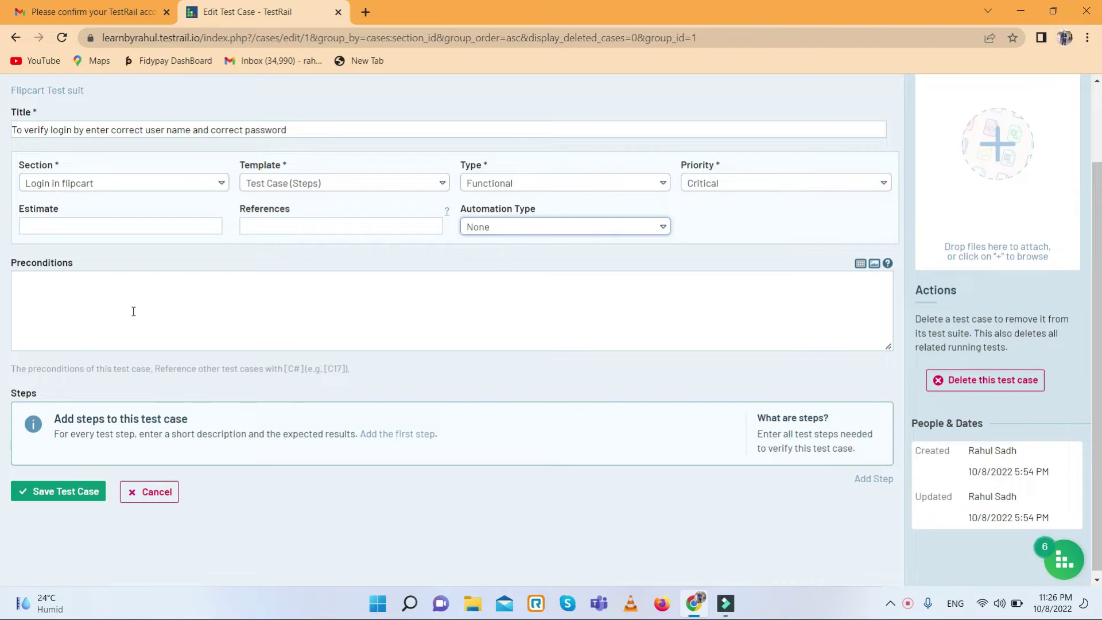
pyautogui.scroll(2, 205, 330)
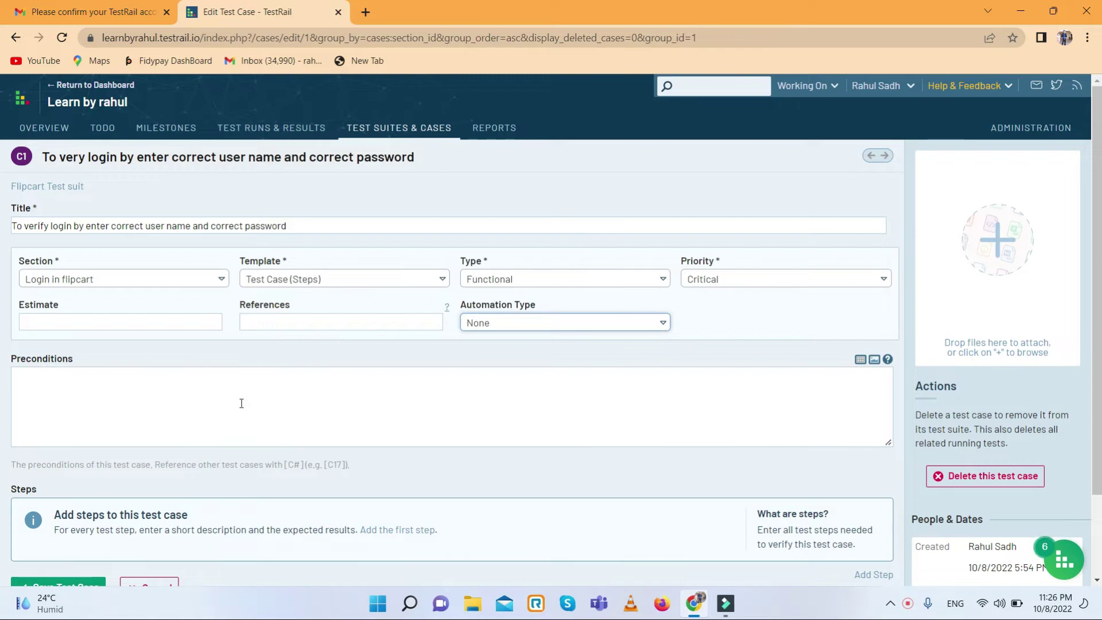
pyautogui.click(76, 401)
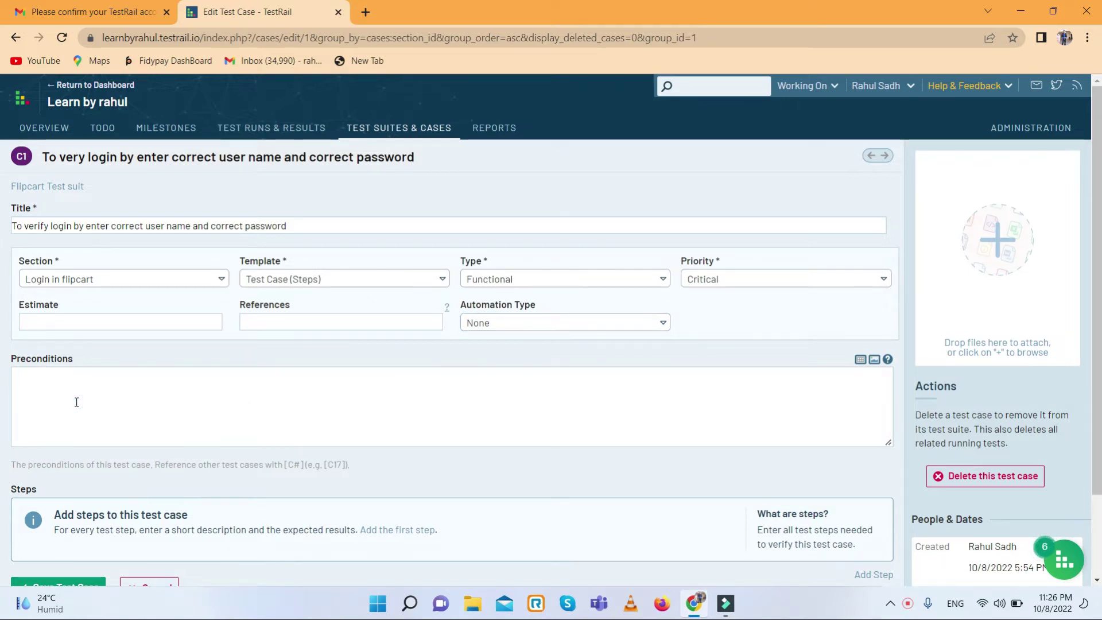
pyautogui.click(77, 395)
pyautogui.write('URL')
pyautogui.press('alt')
pyautogui.click(157, 390)
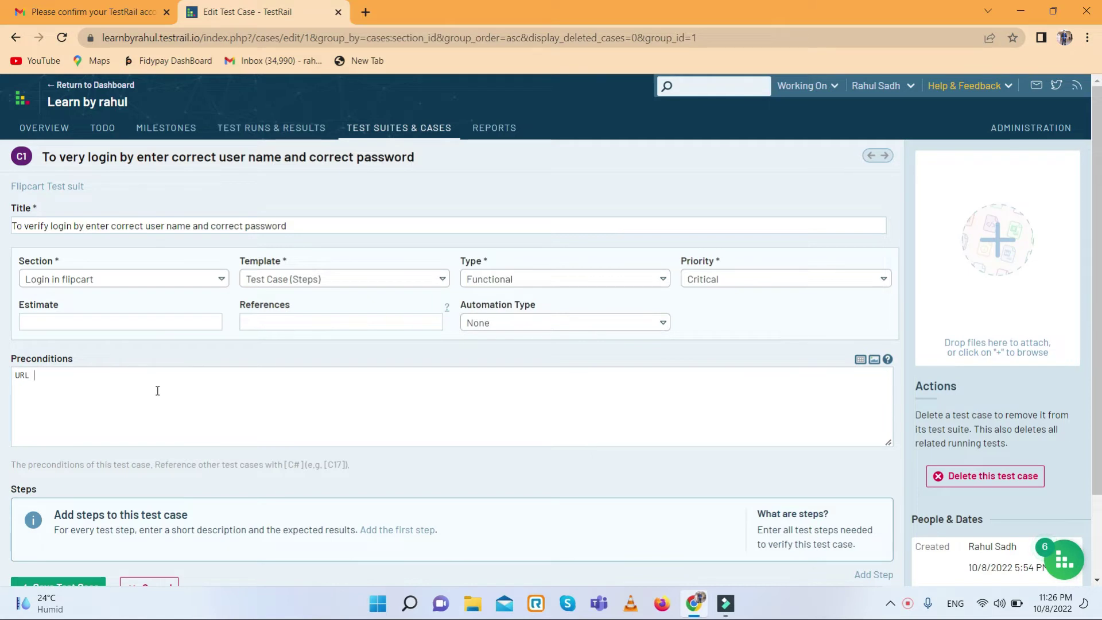
pyautogui.write('should be correct')
pyautogui.scroll(-2, 181, 393)
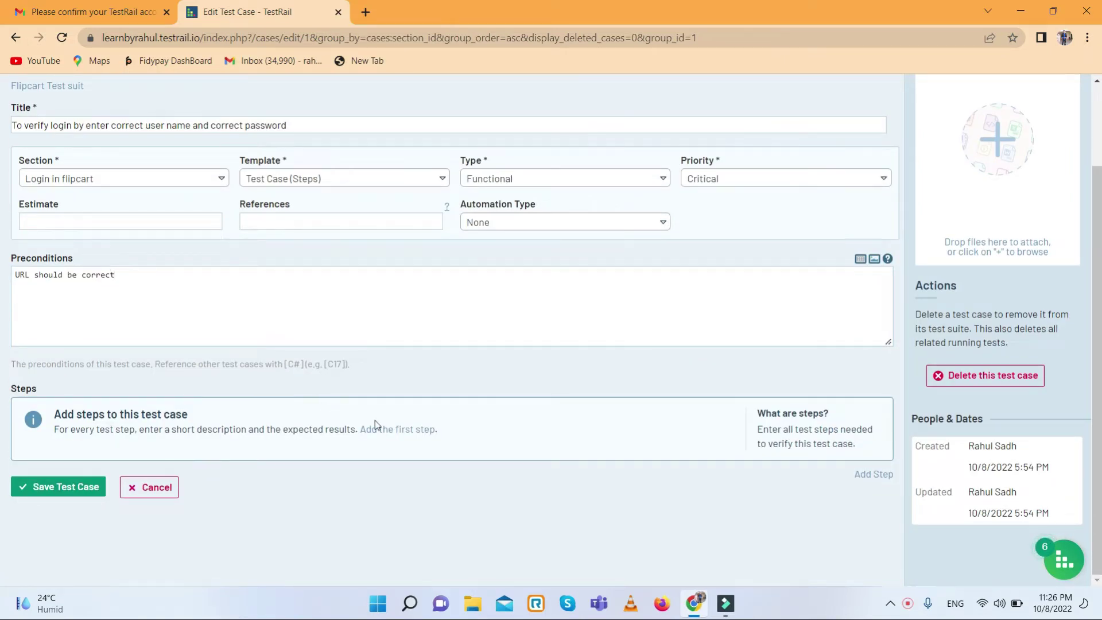
# - Add step 1 'Enter correct user name in username field', expecting 'username field should ne editable'
pyautogui.click(874, 474)
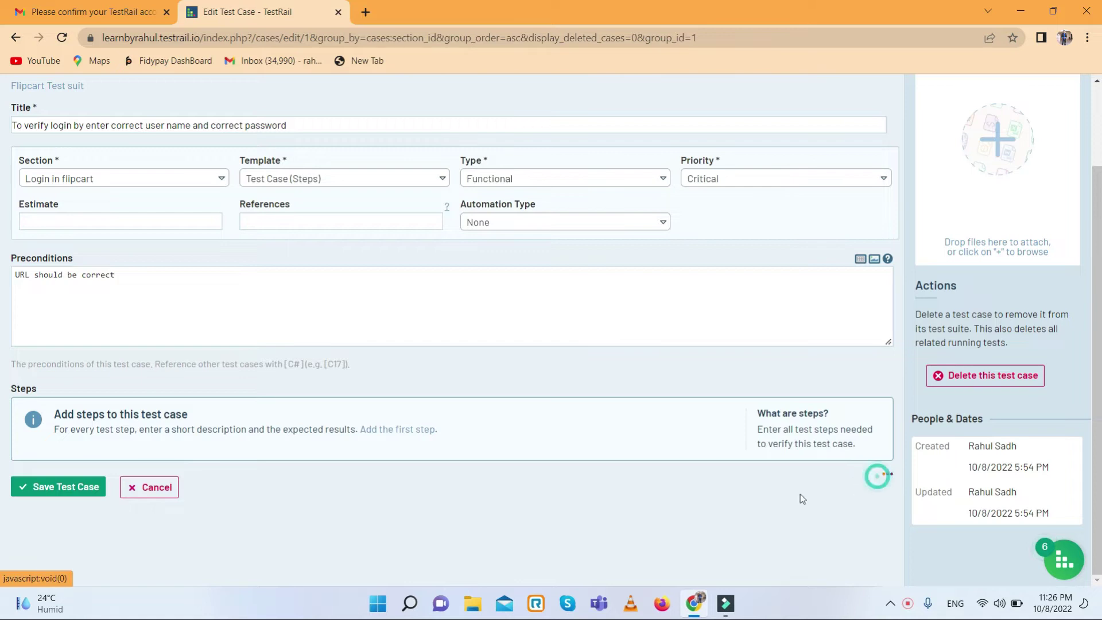
pyautogui.scroll(-2, 144, 384)
pyautogui.click(241, 348)
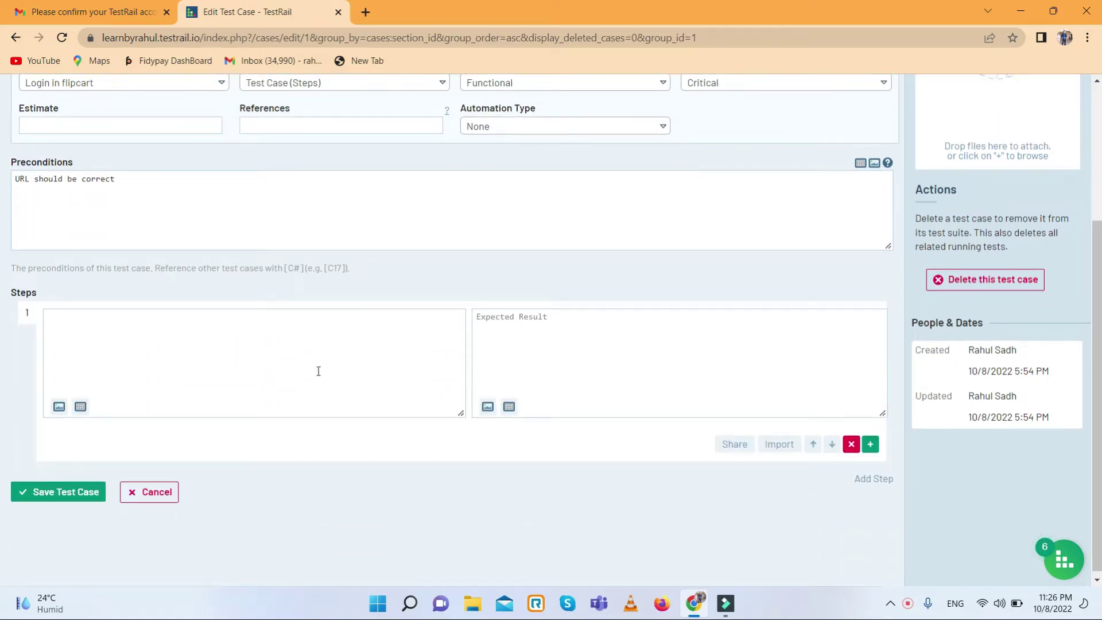
pyautogui.scroll(2, 318, 371)
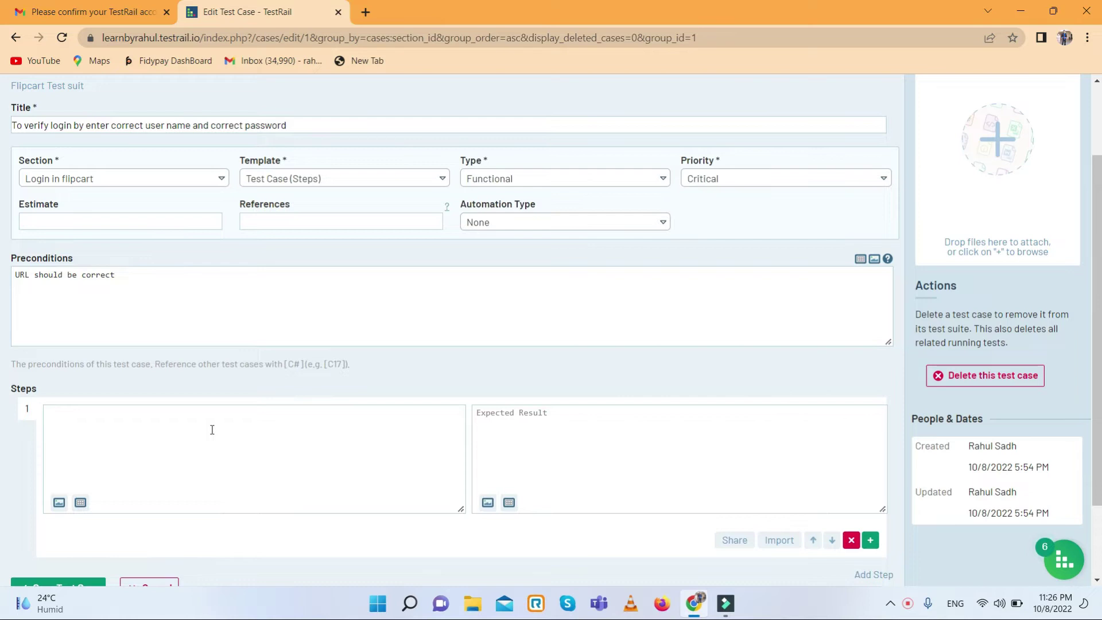
pyautogui.write('en')
pyautogui.press('BackSpace')
pyautogui.press('BackSpace')
pyautogui.press('BackSpace')
pyautogui.write('Enter correct user nam')
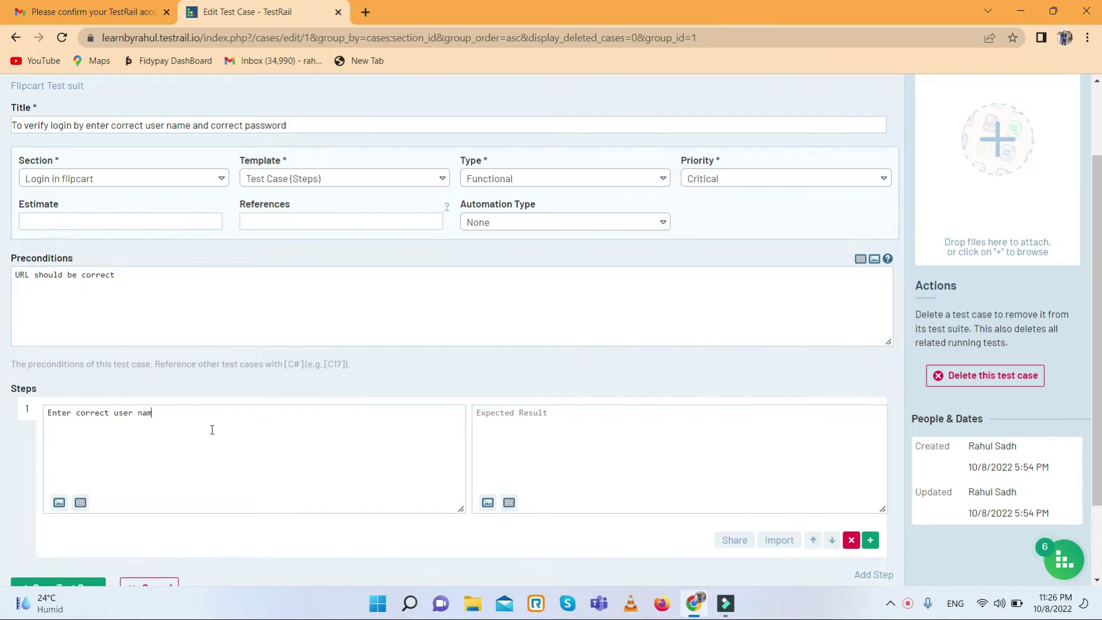
pyautogui.write('e in username ffield')
pyautogui.click(568, 427)
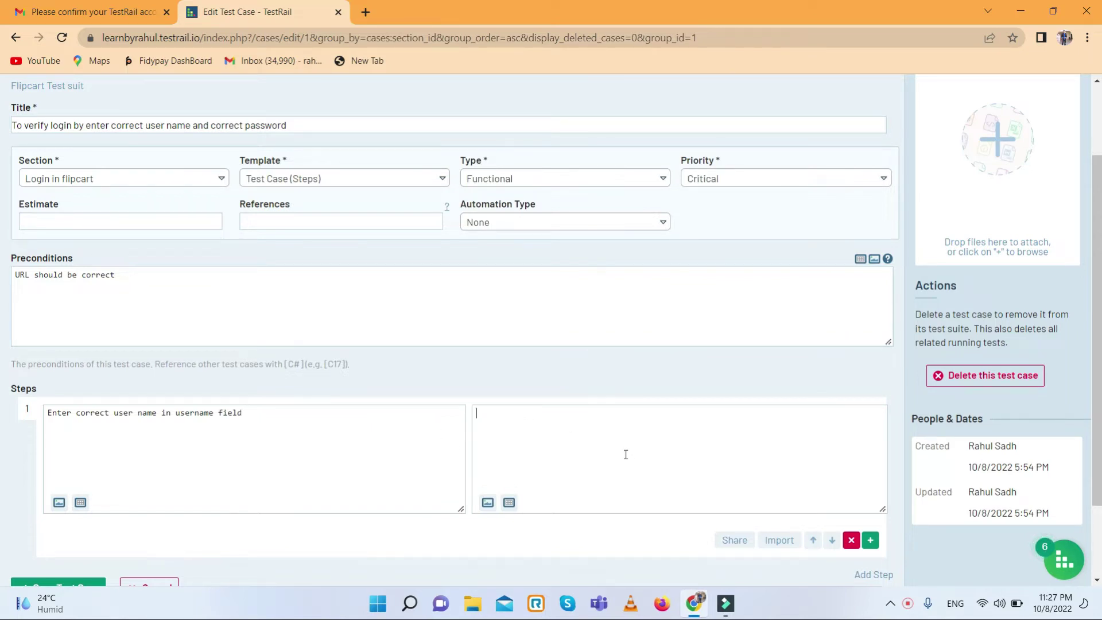
pyautogui.write('ud')
pyautogui.write('ername field ')
pyautogui.write('should n')
pyautogui.write('e editable')
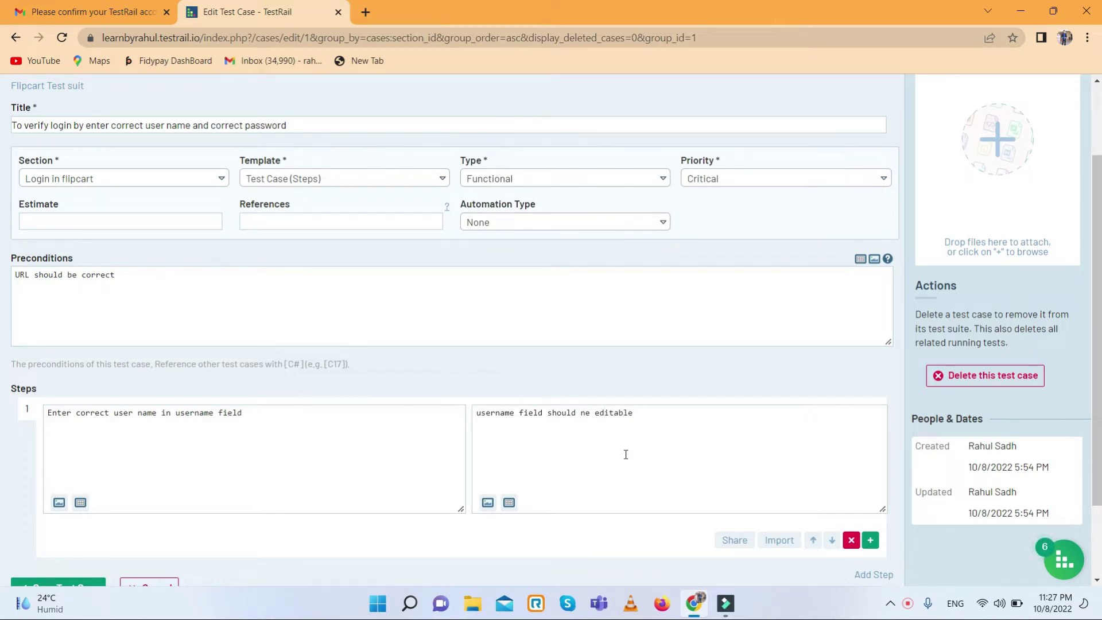
pyautogui.scroll(-2, 626, 454)
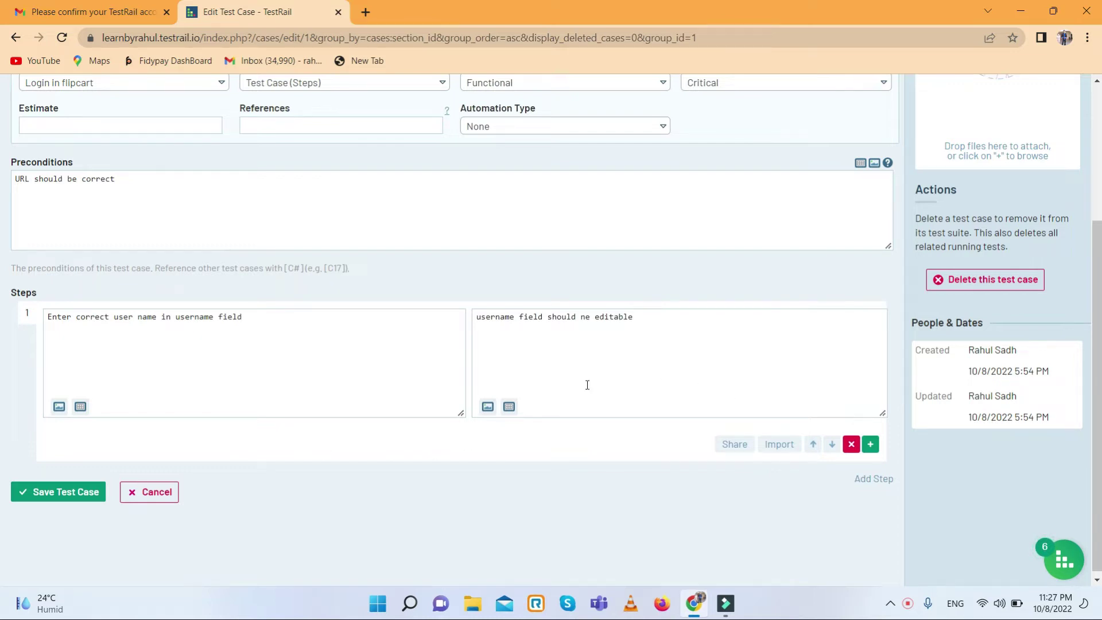
# - Add step 2 with step 1's description, replacing 'username' with 'password'
pyautogui.click(870, 443)
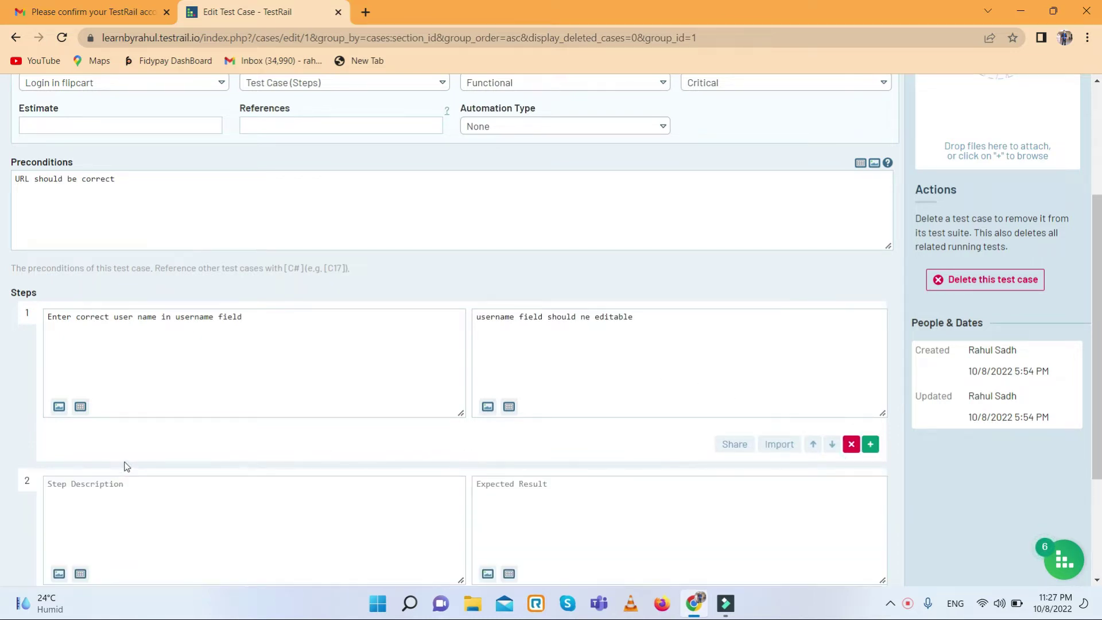
pyautogui.scroll(-2, 127, 466)
pyautogui.click(109, 405)
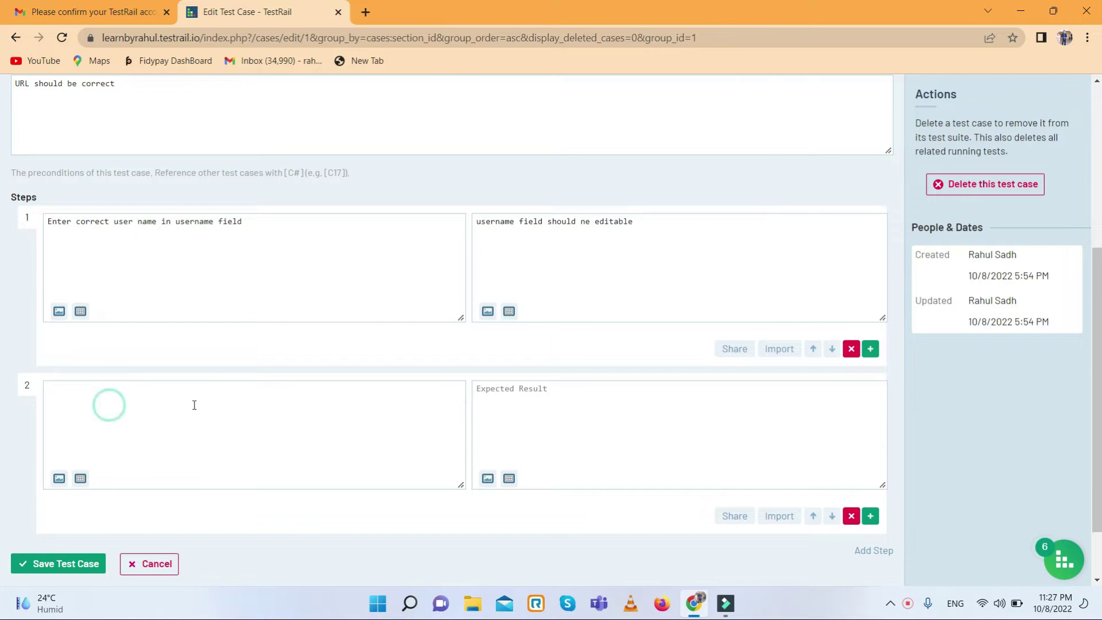
pyautogui.moveTo(268, 228); pyautogui.dragTo(75, 222)
pyautogui.moveTo(9, 224); pyautogui.dragTo(8, 224)
pyautogui.hotkey('ctrl', 'c')
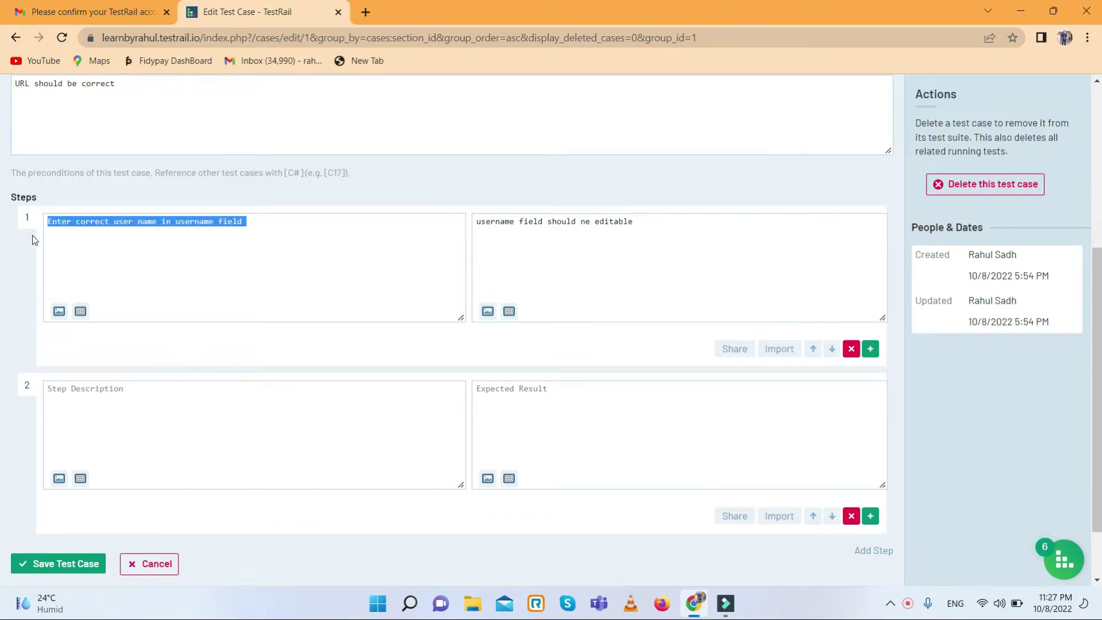
pyautogui.click(109, 401)
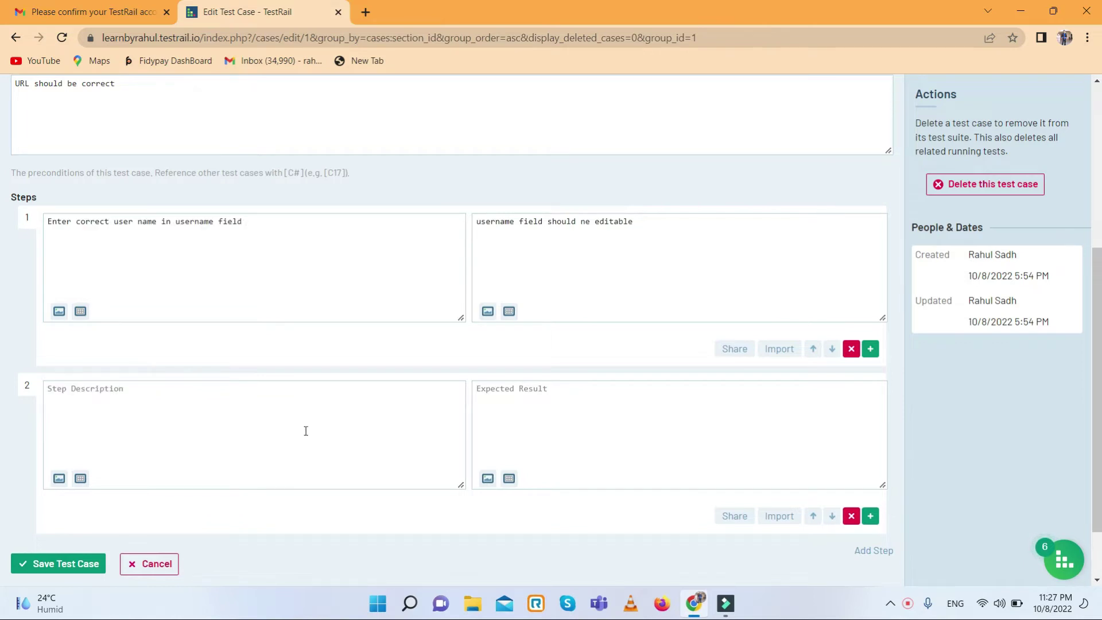
pyautogui.click(136, 415)
pyautogui.hotkey('ctrl', 'v')
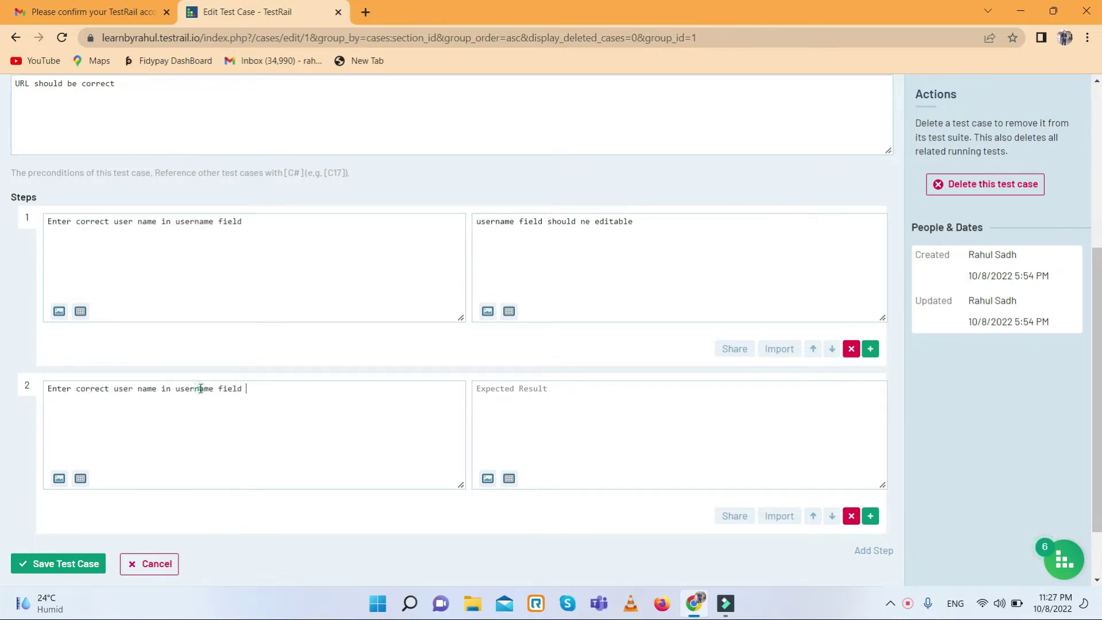
pyautogui.doubleClick(200, 388)
pyautogui.write('password')
# - Give step 2 the expected result 'password field should ne editable' and add an empty step 3
pyautogui.moveTo(648, 222); pyautogui.dragTo(458, 242)
pyautogui.hotkey('ctrl', 'c')
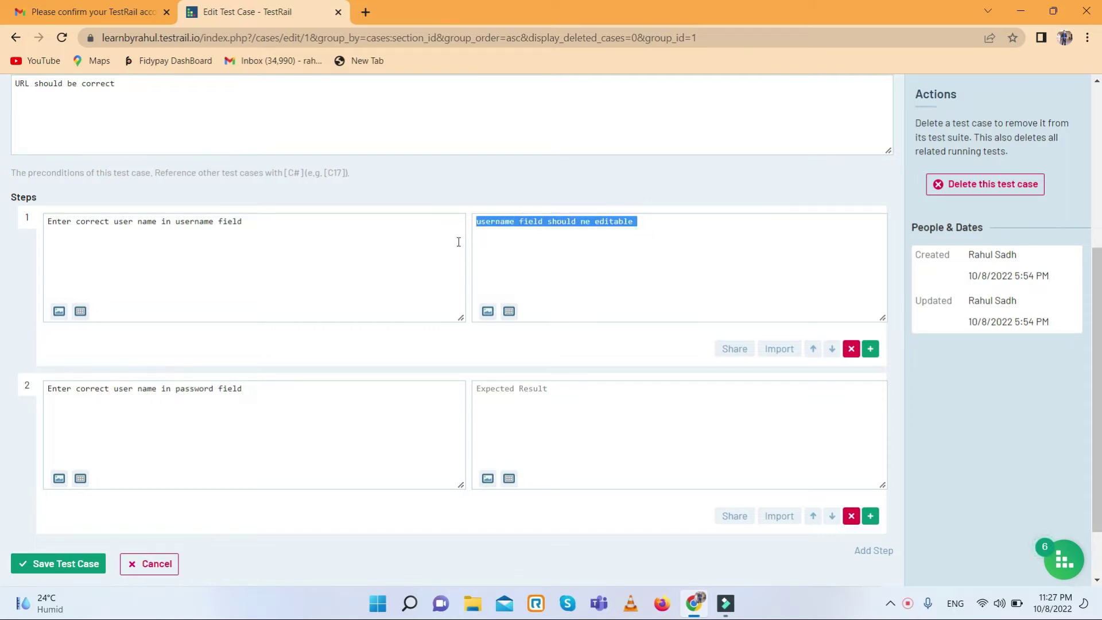
pyautogui.click(543, 414)
pyautogui.hotkey('ctrl', 'v')
pyautogui.doubleClick(506, 390)
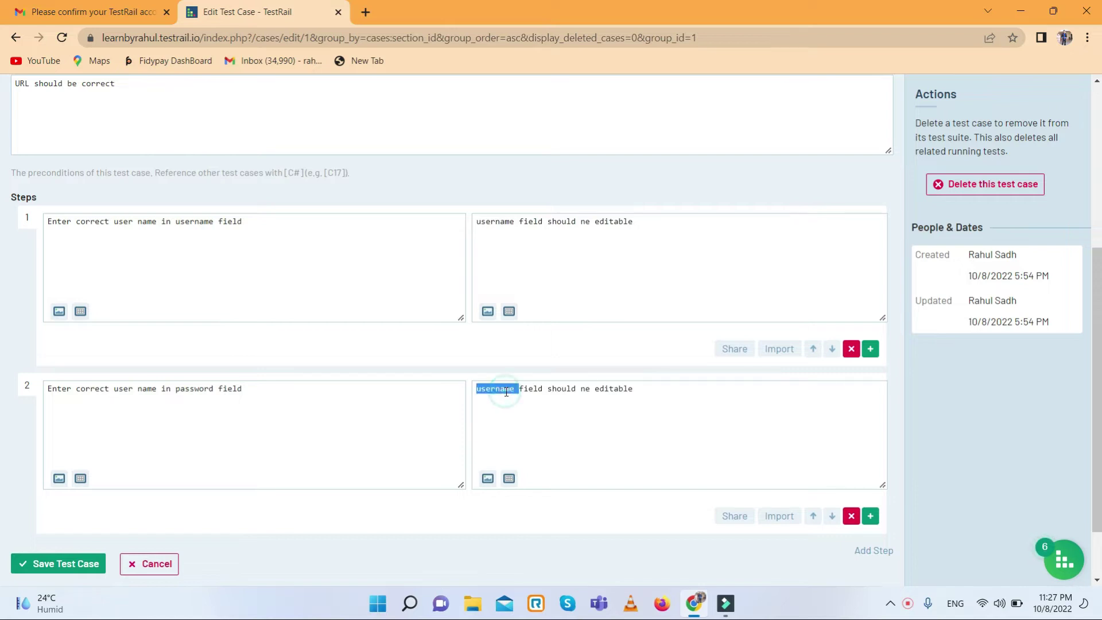
pyautogui.write('password')
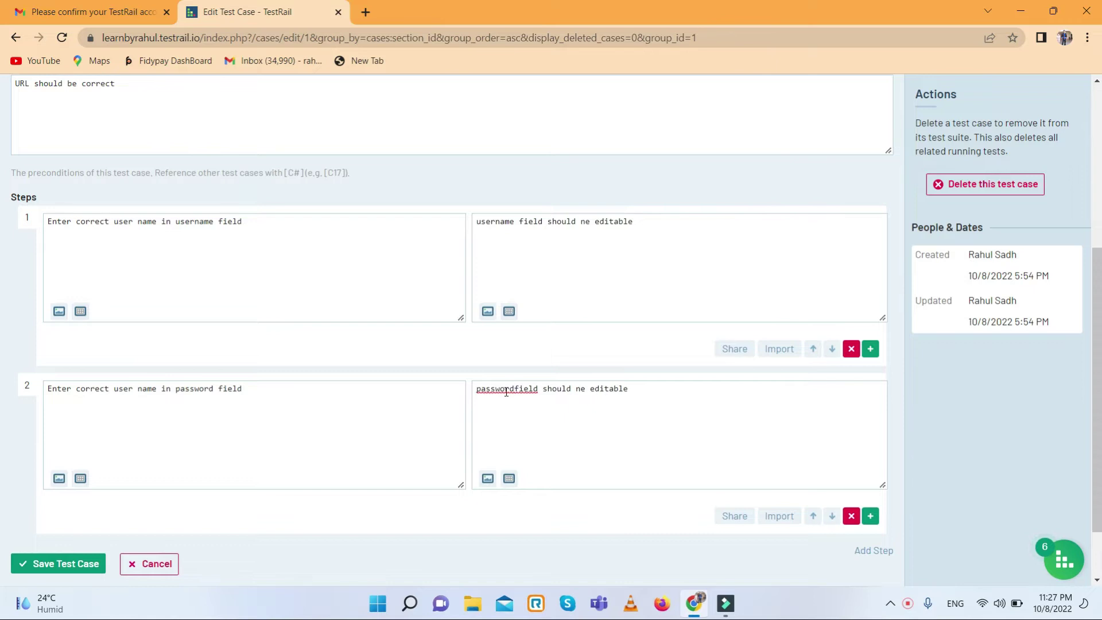
pyautogui.scroll(-1, 535, 406)
pyautogui.click(870, 439)
pyautogui.scroll(-3, 195, 439)
# - Fill step 3 with 'Click on login button', expecting 'Login button should be clickable'
pyautogui.click(188, 341)
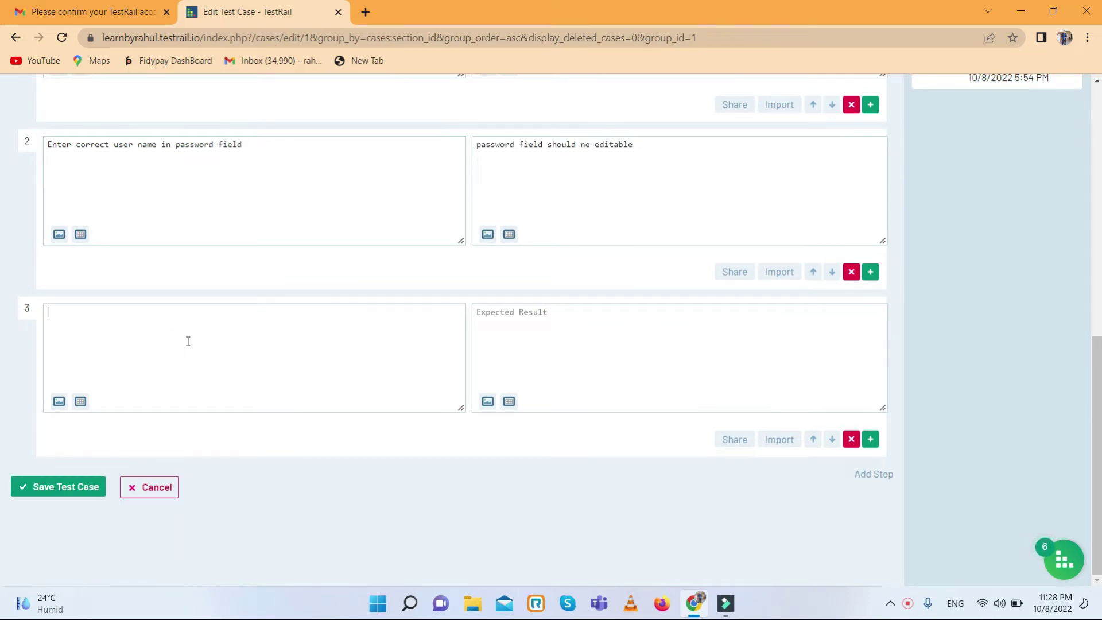
pyautogui.write('Click on login button')
pyautogui.click(541, 344)
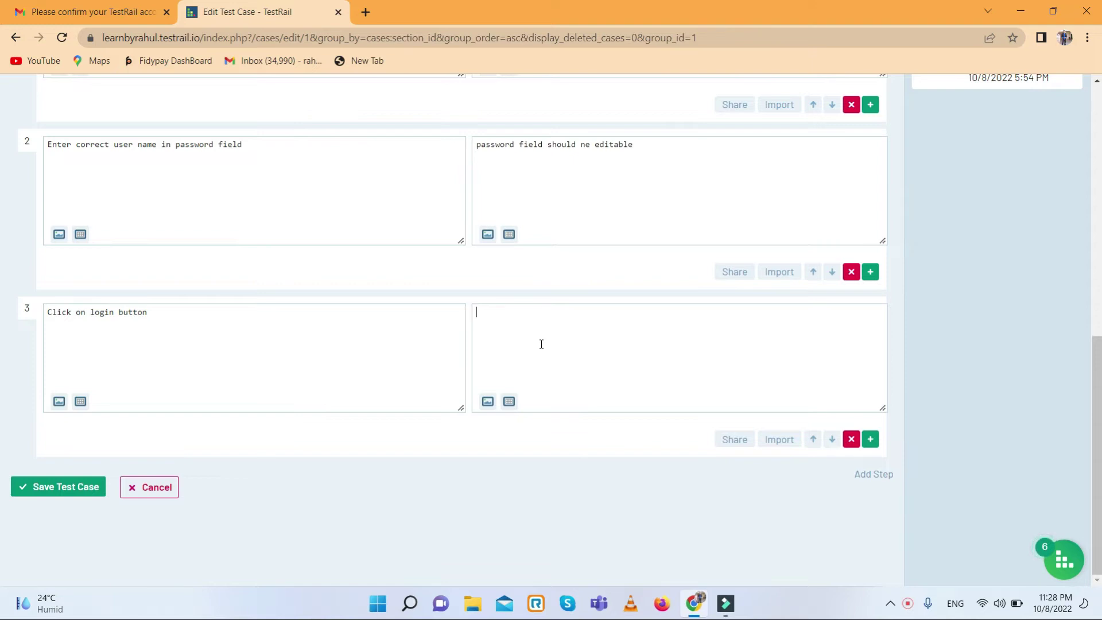
pyautogui.write('Login button should be clickable')
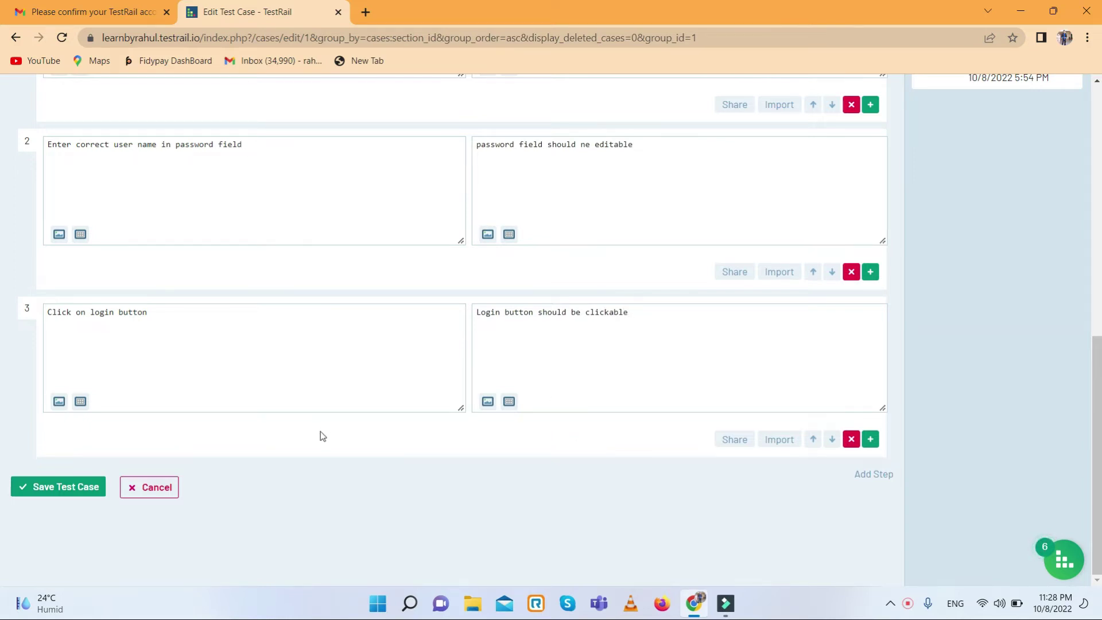
pyautogui.scroll(6, 308, 436)
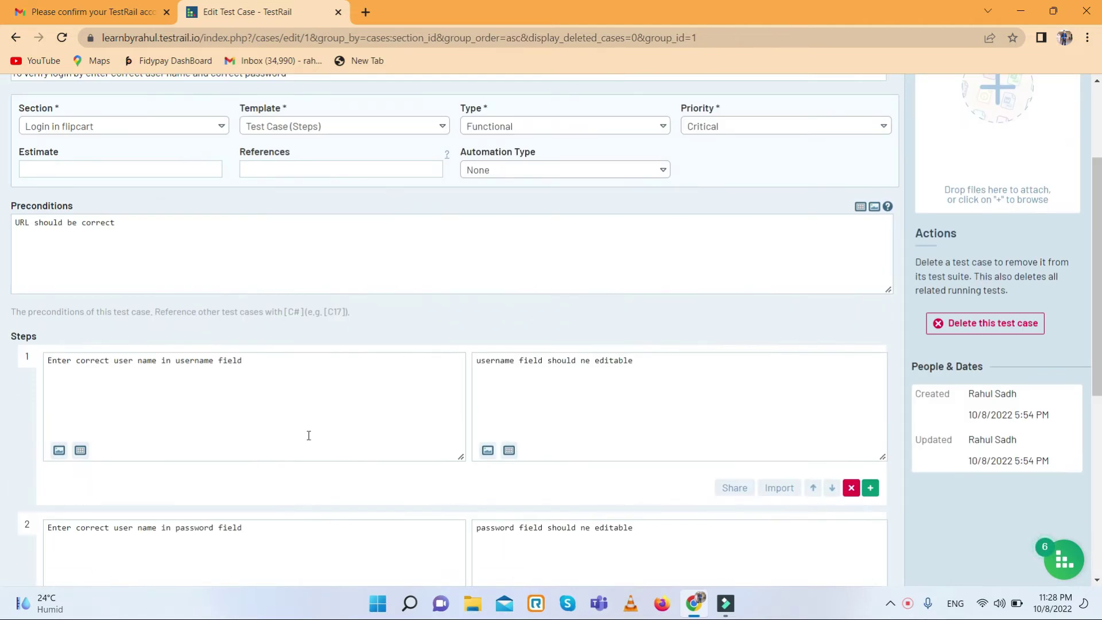
pyautogui.scroll(-6, 308, 436)
# - Save test case C1 with its three steps and review the saved case details
pyautogui.click(60, 494)
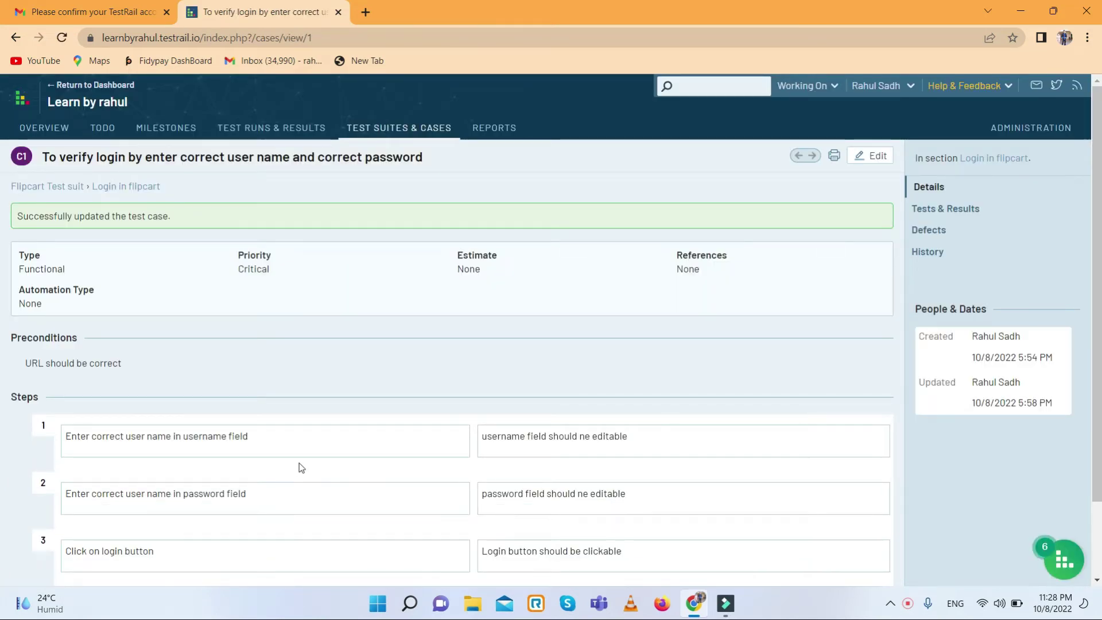
pyautogui.scroll(-2, 301, 468)
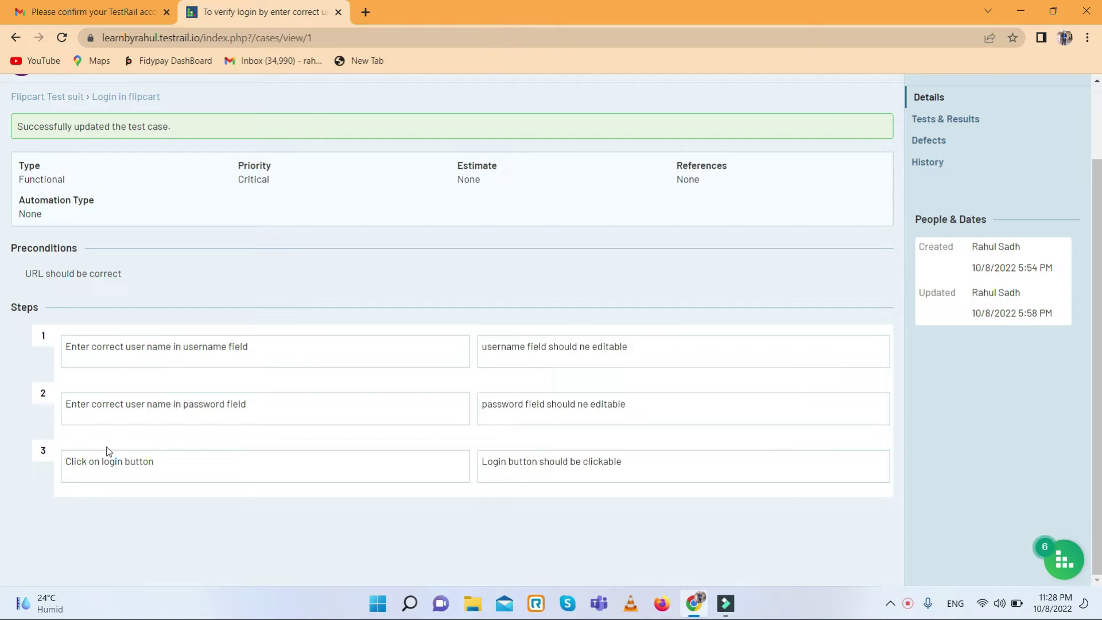
pyautogui.scroll(2, 73, 298)
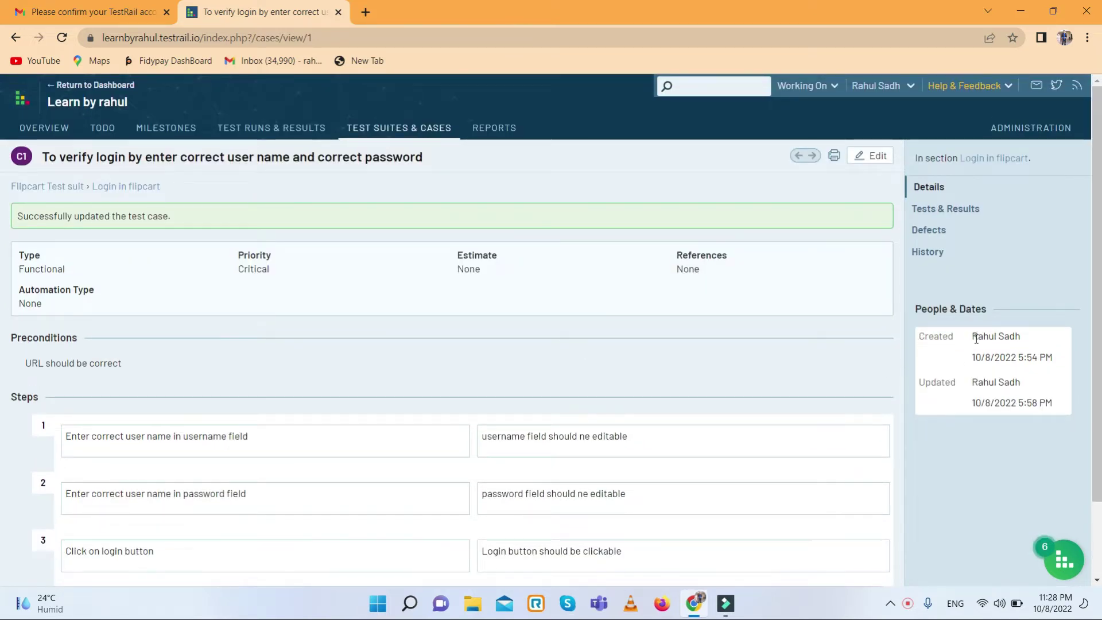
pyautogui.tripleClick(1048, 339)
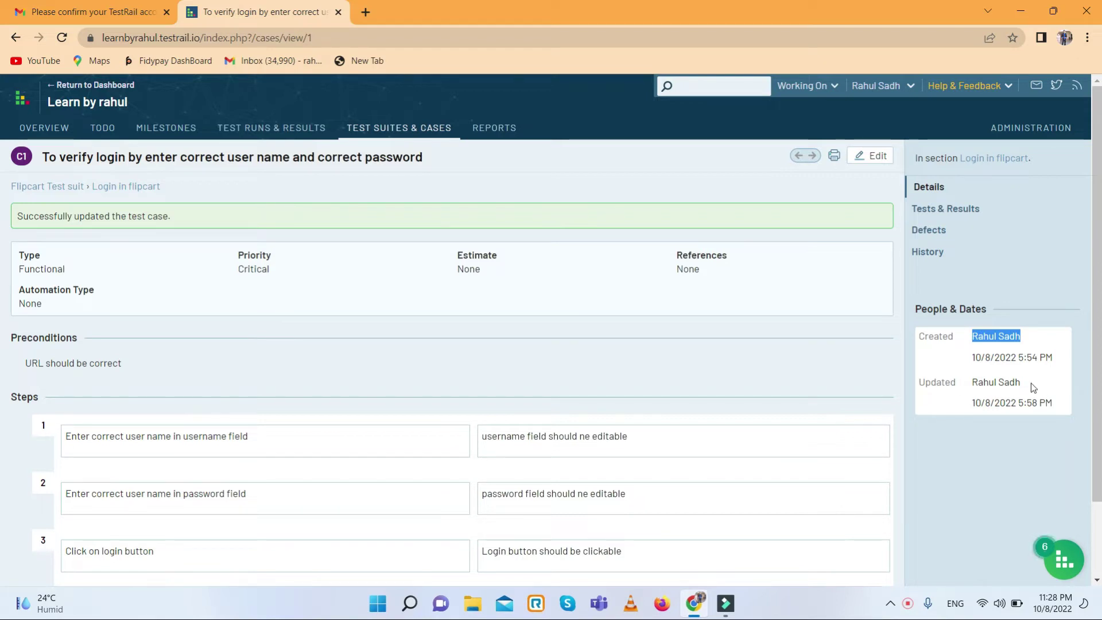
pyautogui.scroll(-2, 263, 353)
pyautogui.scroll(2, 263, 354)
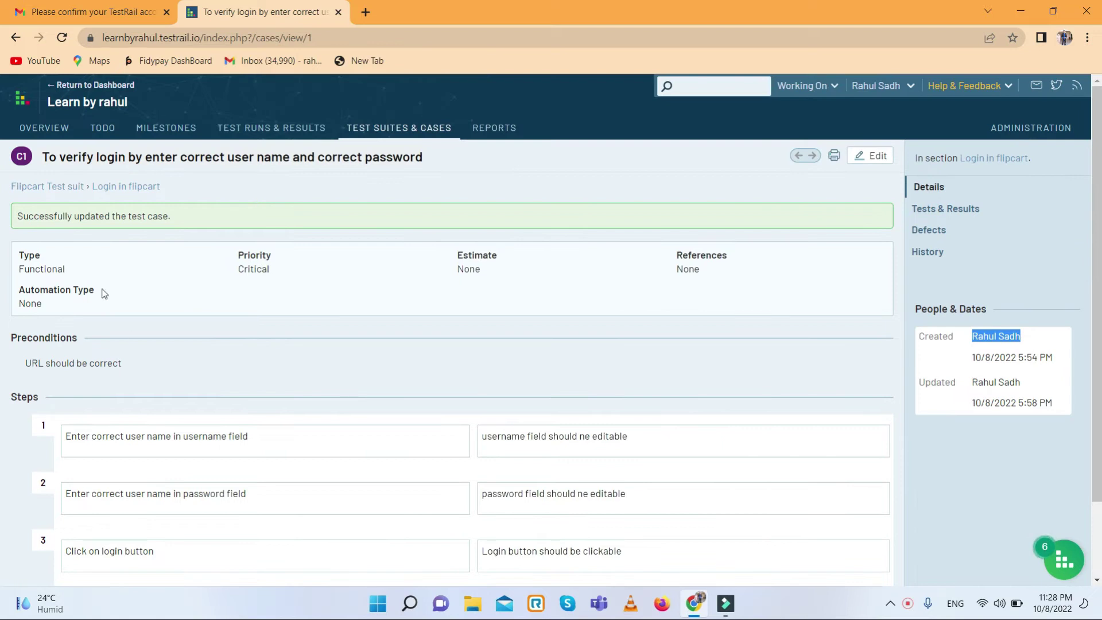
pyautogui.click(16, 37)
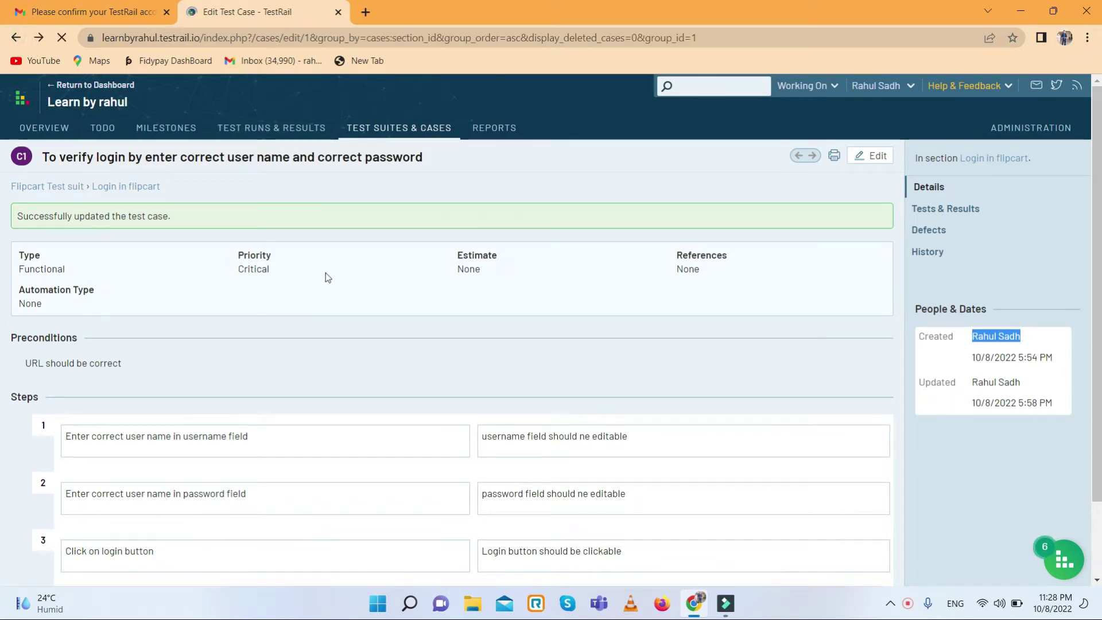
# - Return to the Flipcart Test suit list and remove the Title sort to group cases by section
pyautogui.click(15, 37)
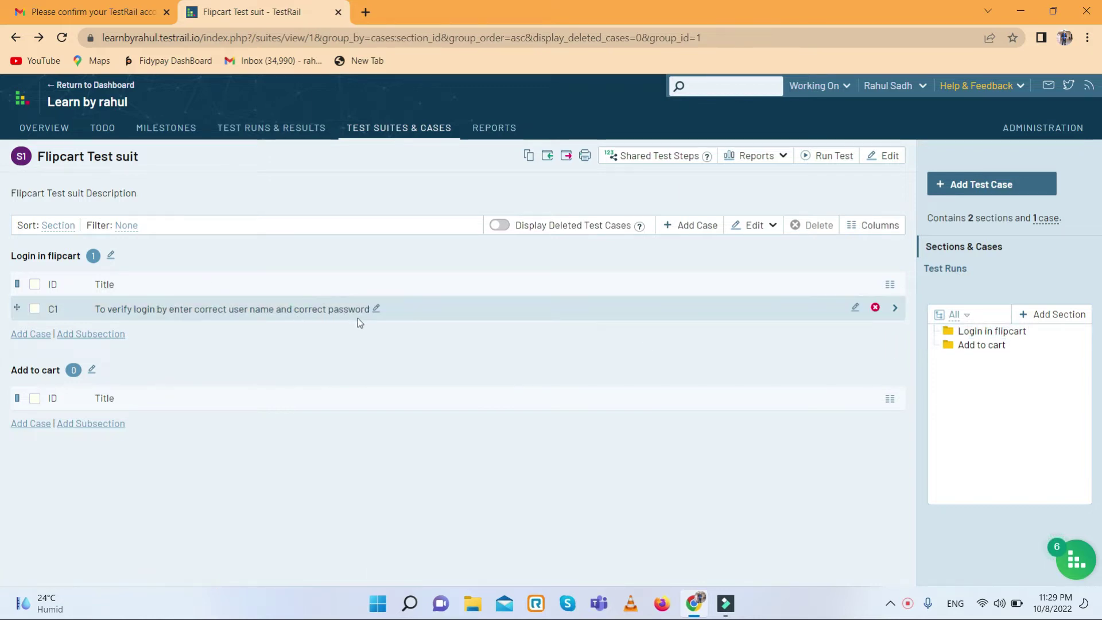
pyautogui.rightClick(160, 310)
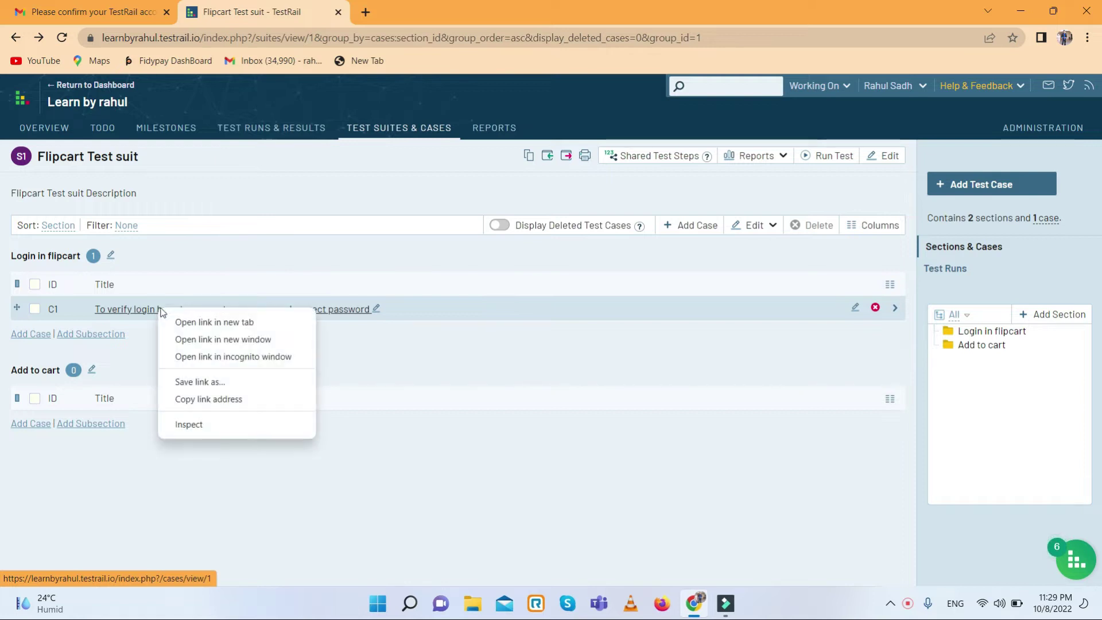
pyautogui.click(209, 399)
pyautogui.click(113, 405)
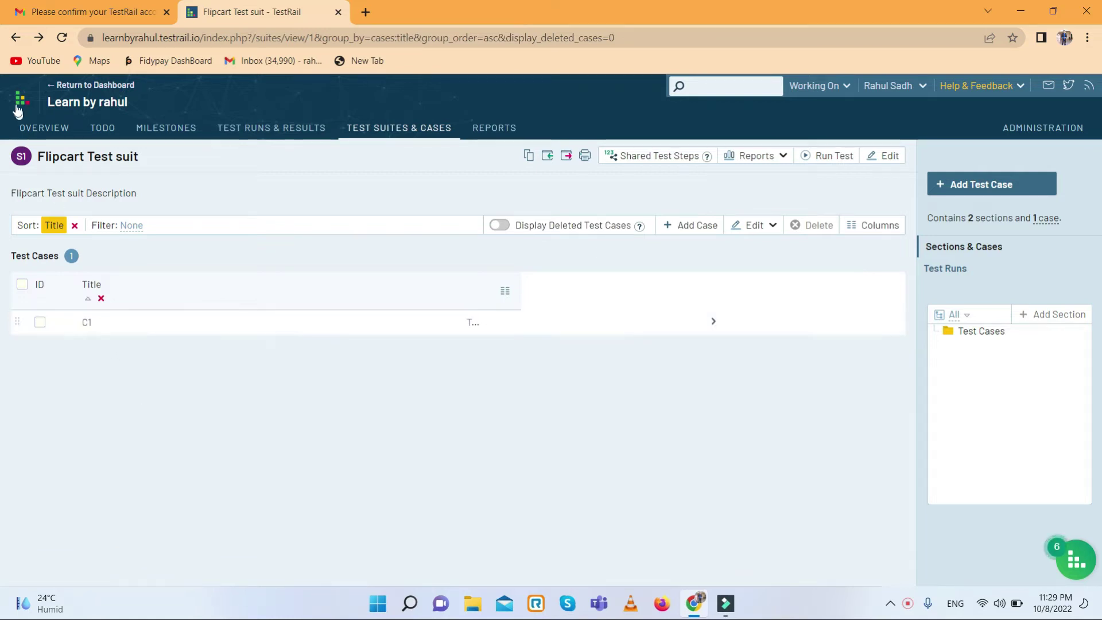
pyautogui.click(17, 38)
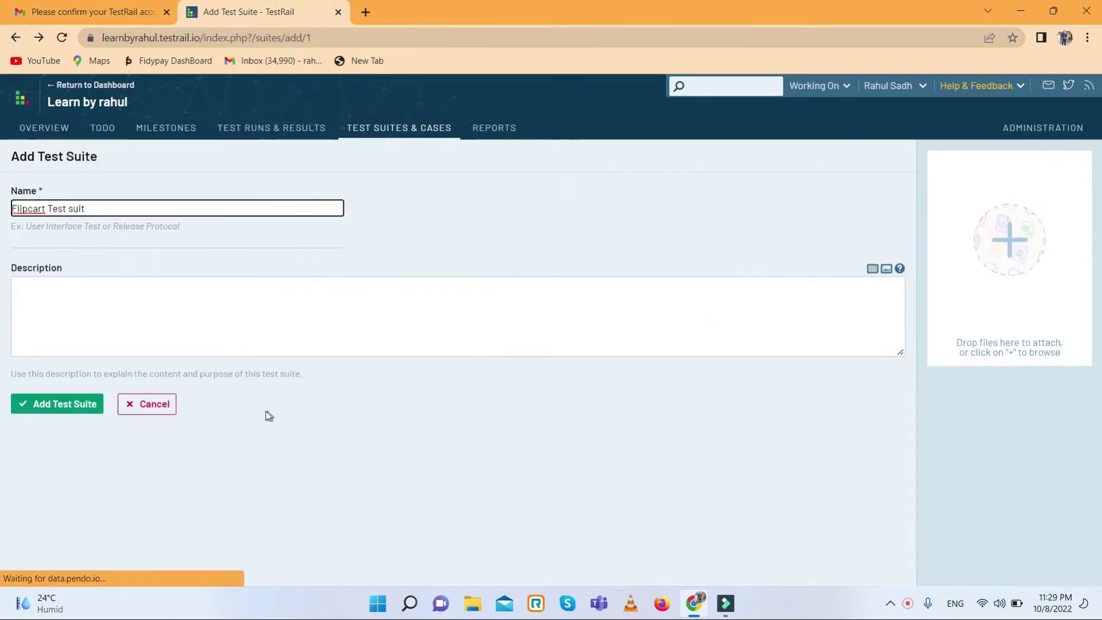
pyautogui.click(150, 402)
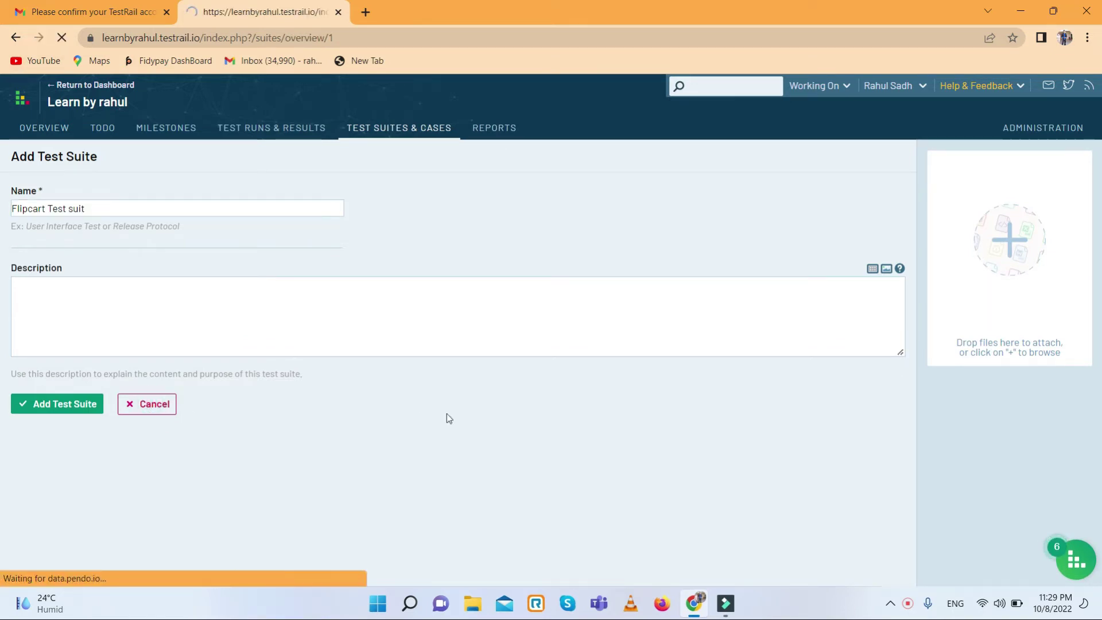
pyautogui.click(85, 200)
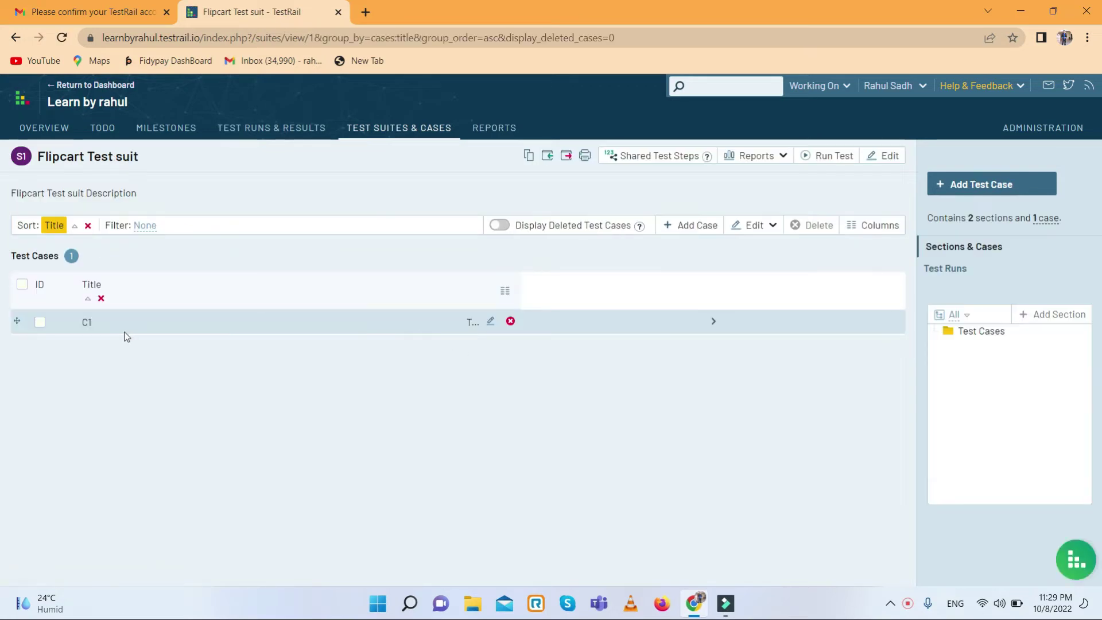
pyautogui.click(88, 227)
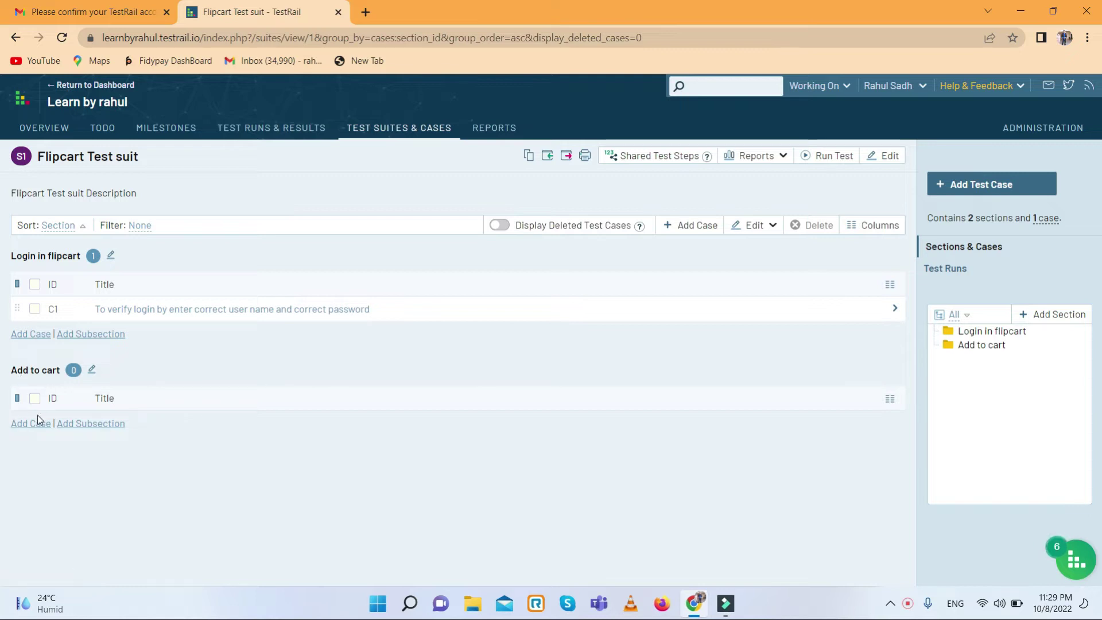
pyautogui.rightClick(971, 351)
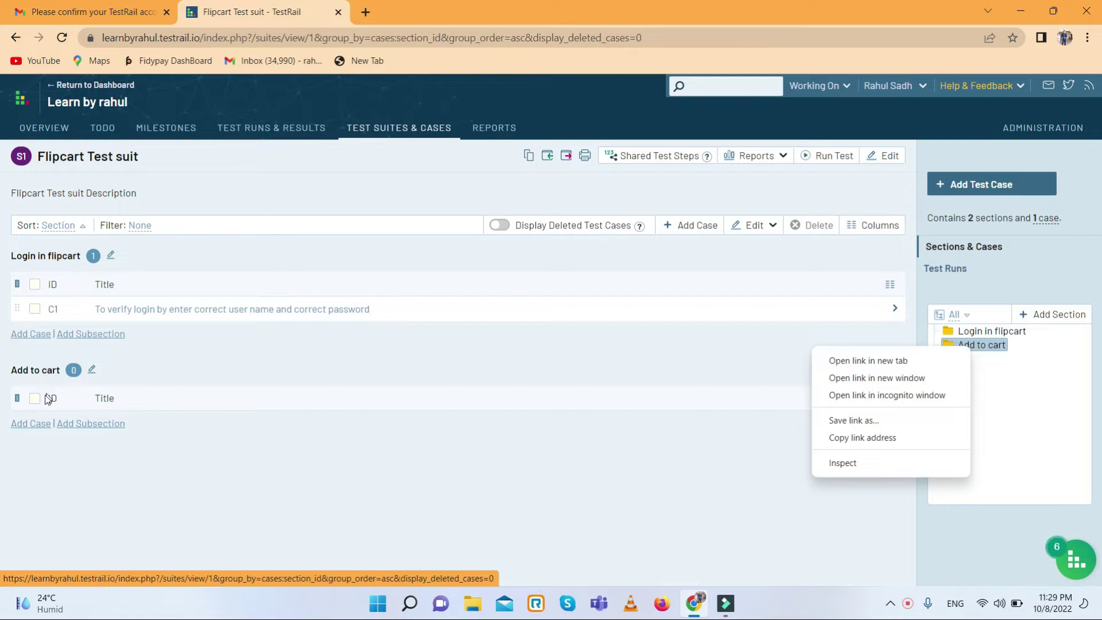
# - Add case 'To very that user can add product' under Add to cart and open C2 for editing
pyautogui.click(33, 423)
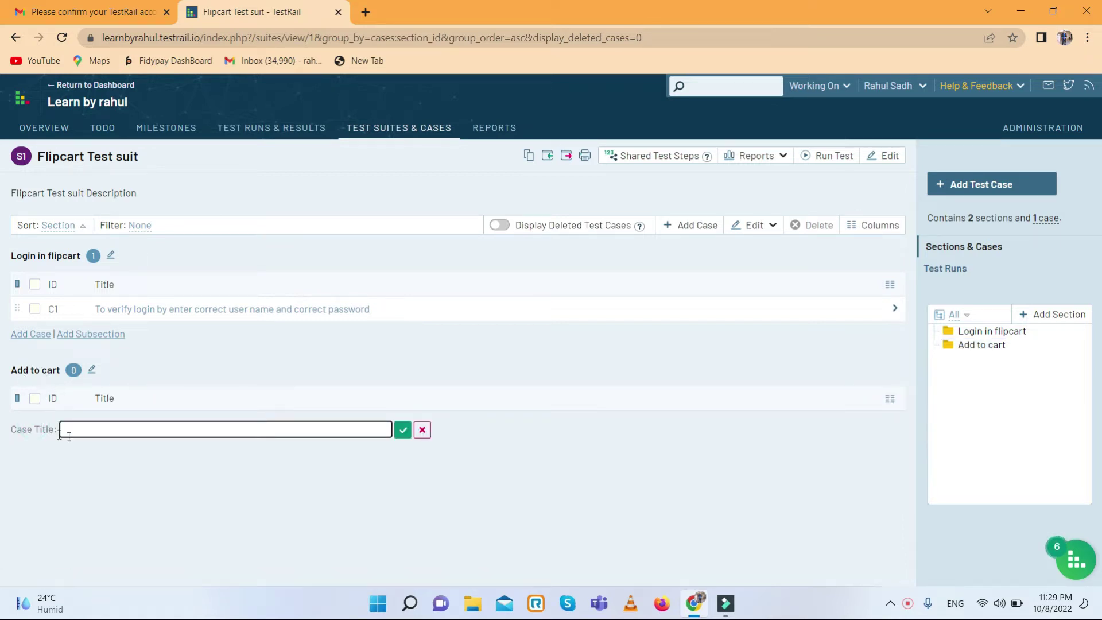
pyautogui.click(104, 432)
pyautogui.write('To very that user can add pro')
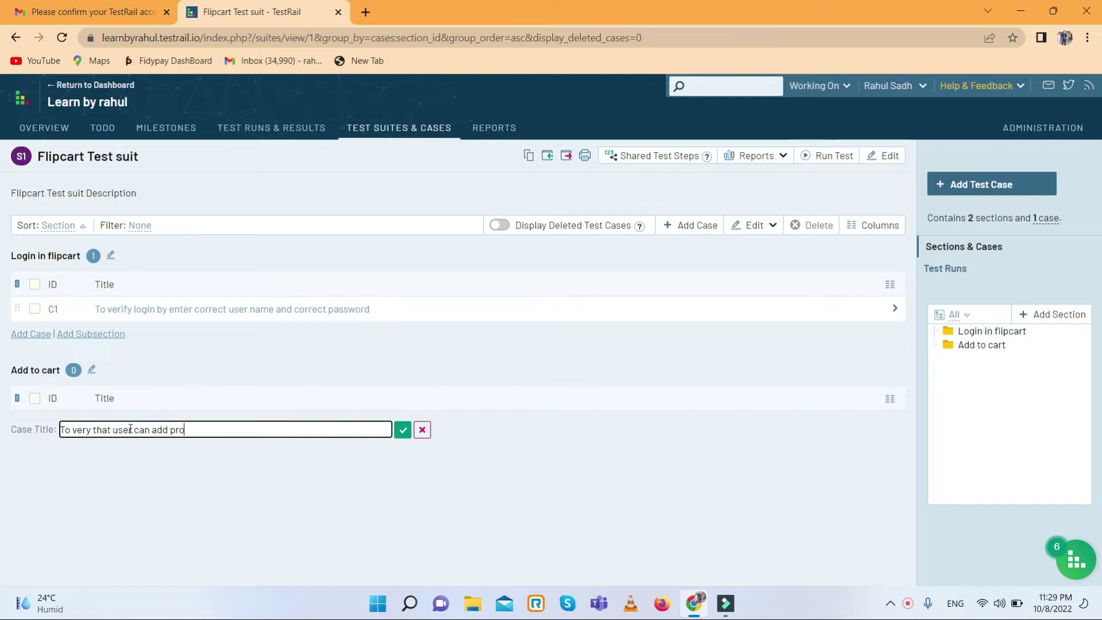
pyautogui.write('duct')
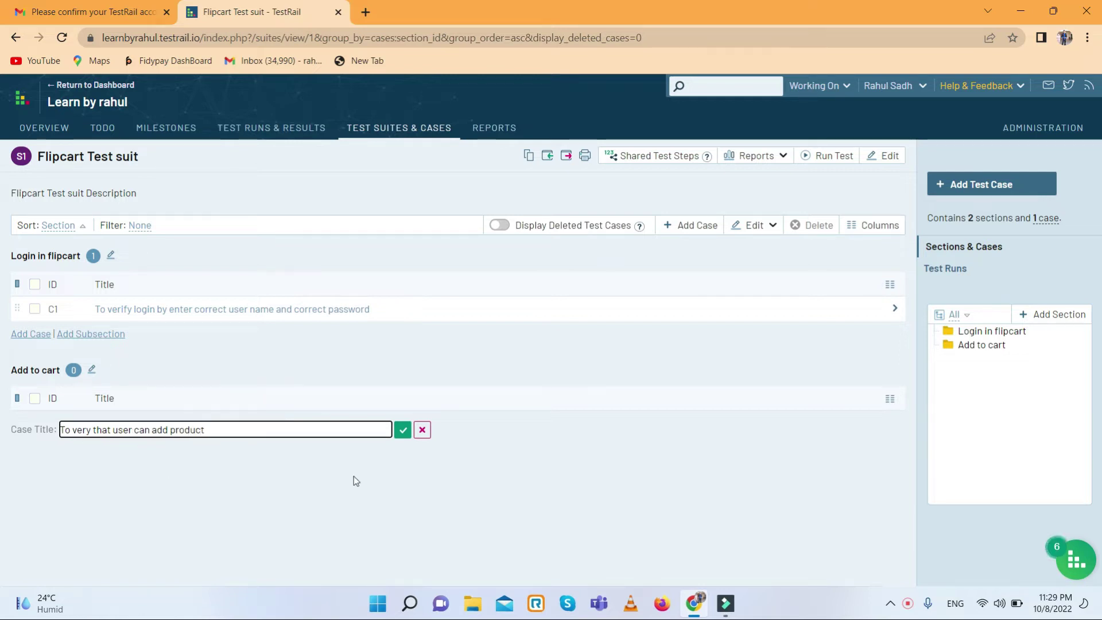
pyautogui.click(401, 433)
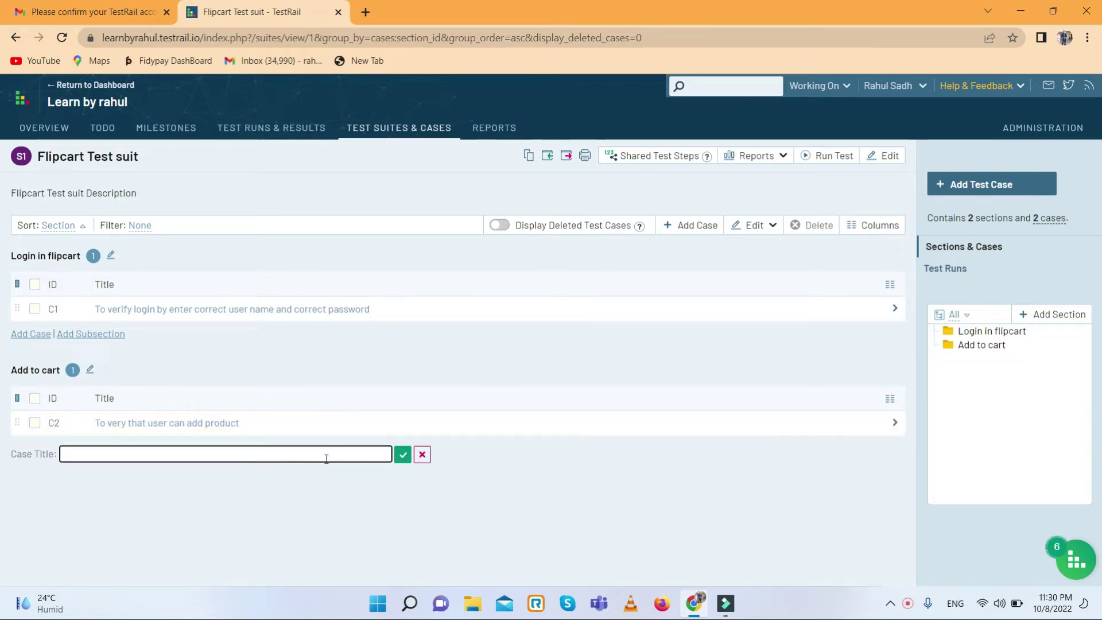
pyautogui.click(853, 423)
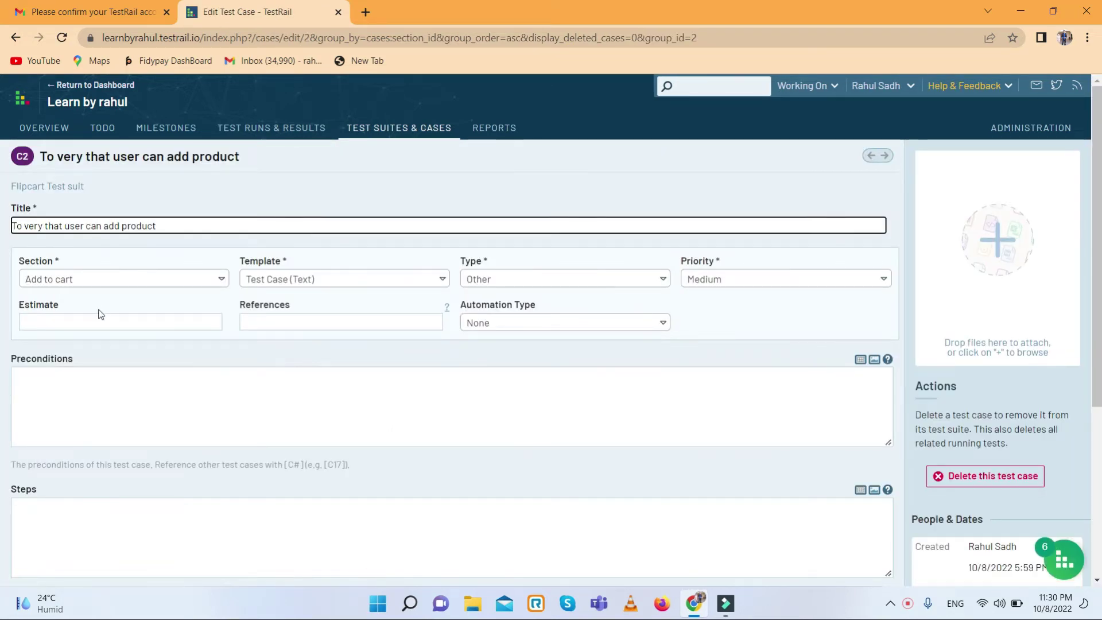
# - Enter the precondition 'User should be navigated over product screen' and begin the first test step
pyautogui.click(206, 384)
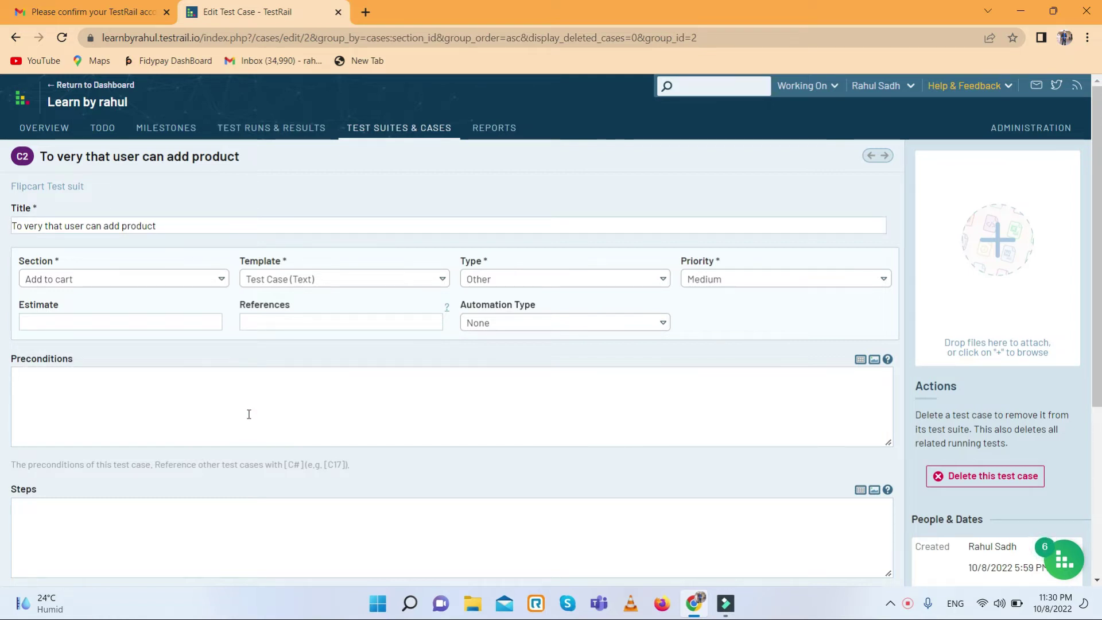
pyautogui.write('User ')
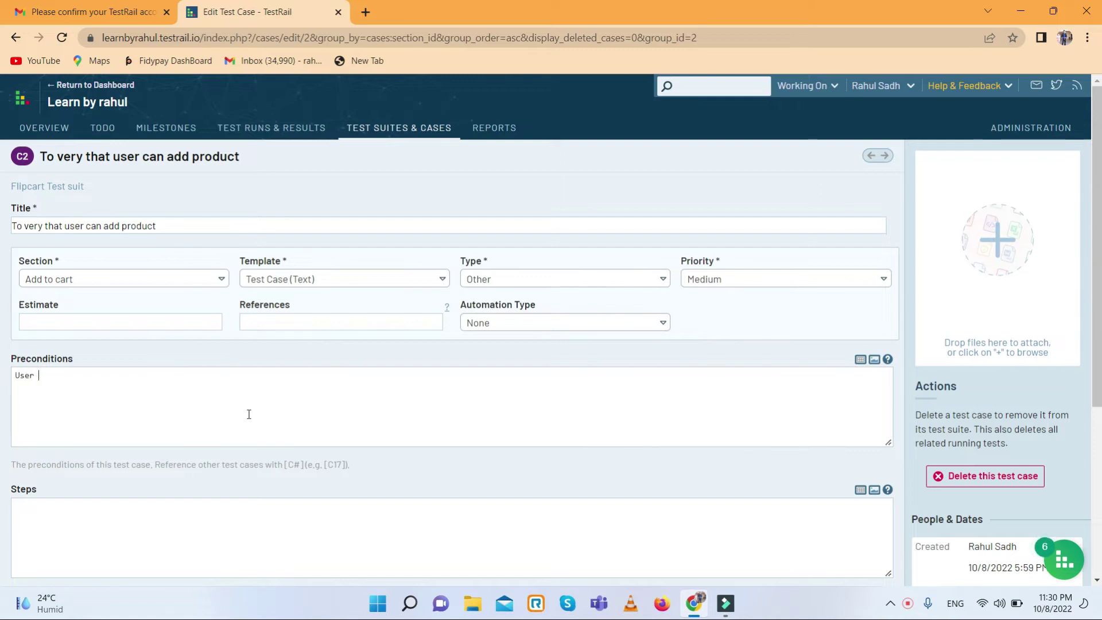
pyautogui.write('should be ')
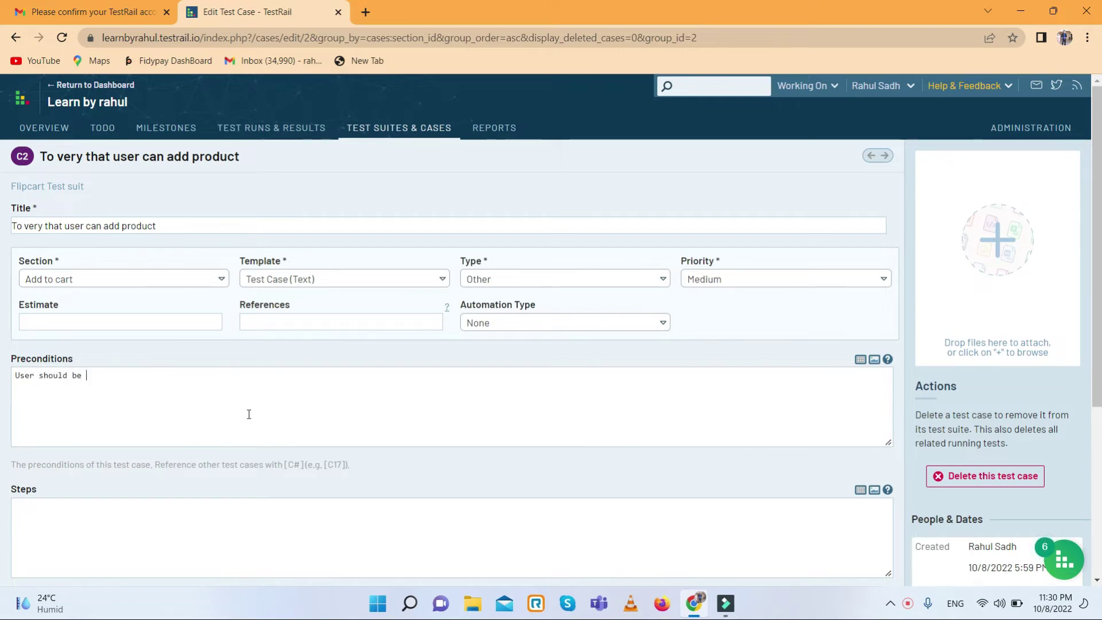
pyautogui.write('navigated over product screen')
pyautogui.scroll(-2, 254, 424)
pyautogui.scroll(-2, 254, 424)
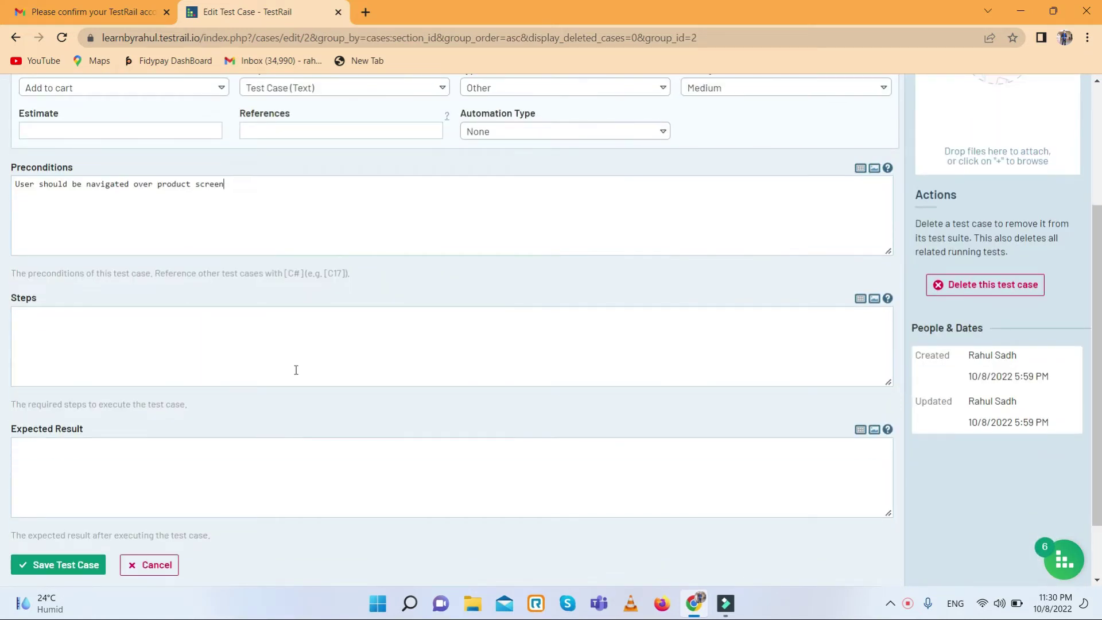
pyautogui.click(296, 369)
pyautogui.write('Click on add to cart b')
# - Finish the step, enter the expected result 'Add to cart button should be clickable…added in the cart', and save
pyautogui.write('utton')
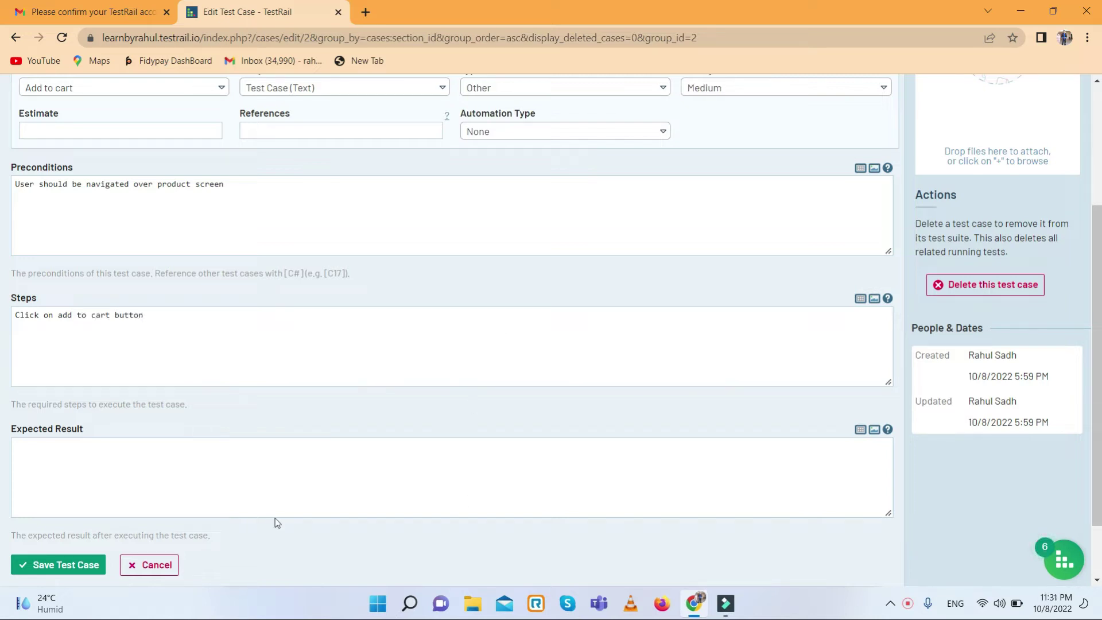
pyautogui.click(246, 475)
pyautogui.write('Add to cart button should be clickable')
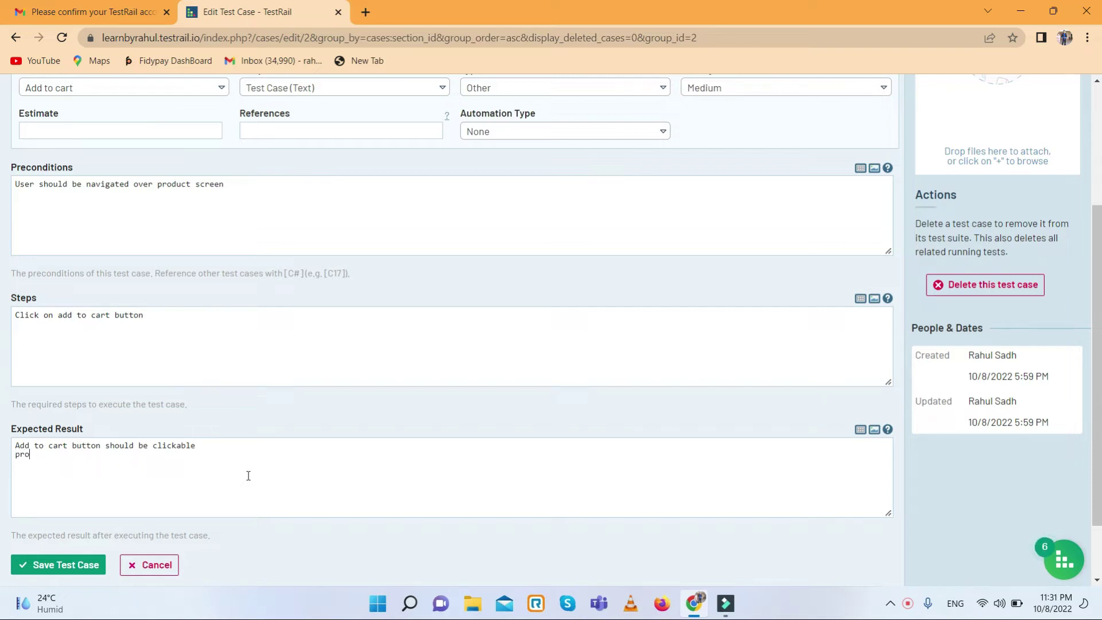
pyautogui.write('uld be added in the cart')
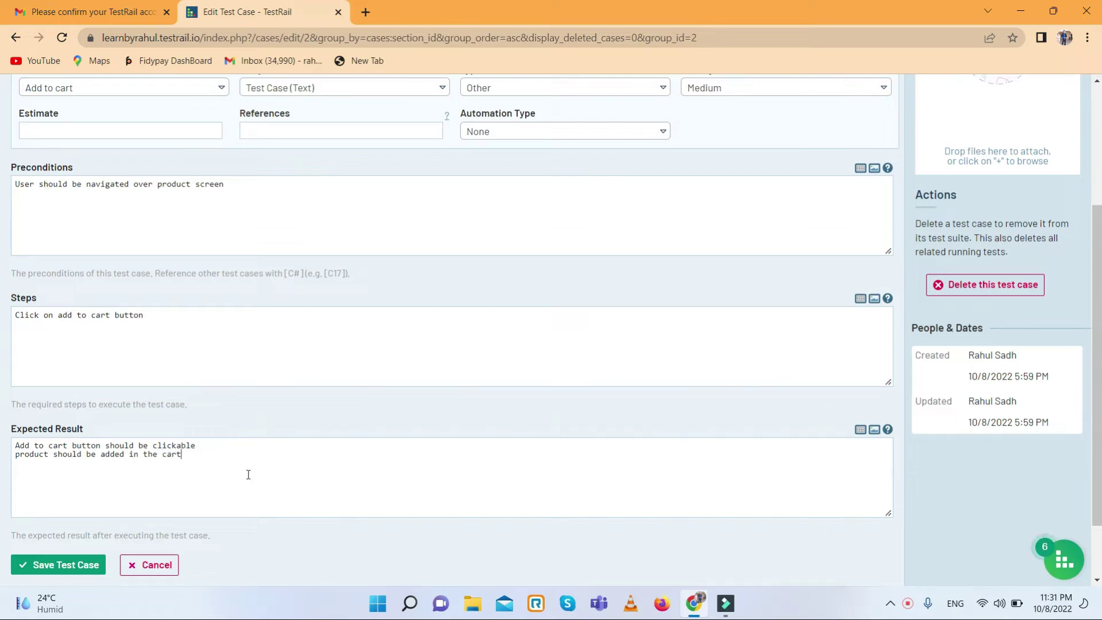
pyautogui.scroll(-1, 308, 442)
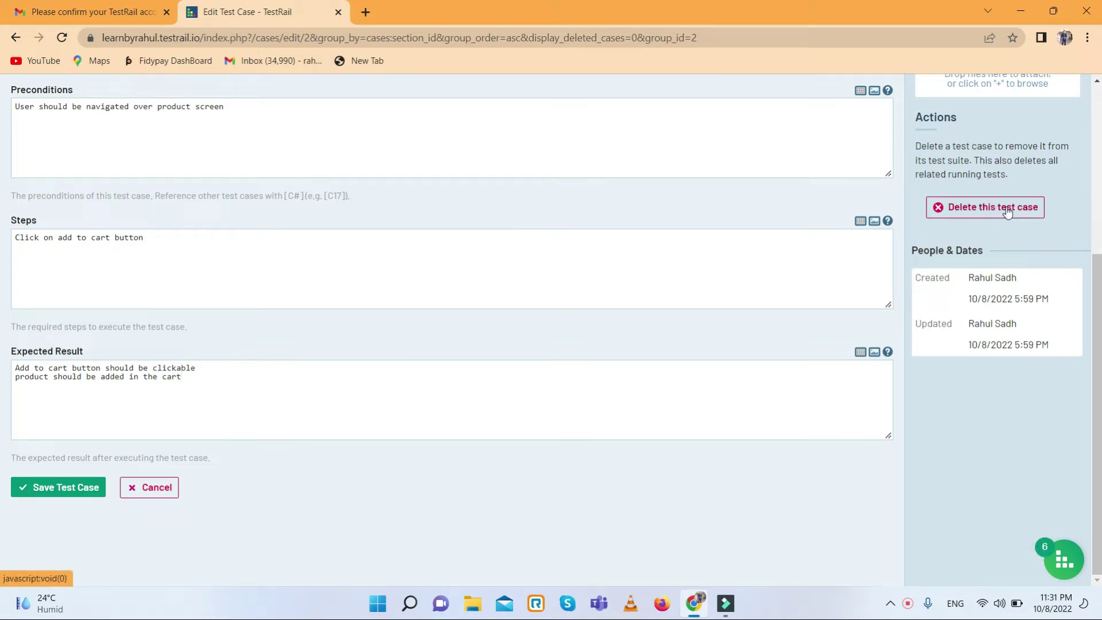
pyautogui.click(63, 488)
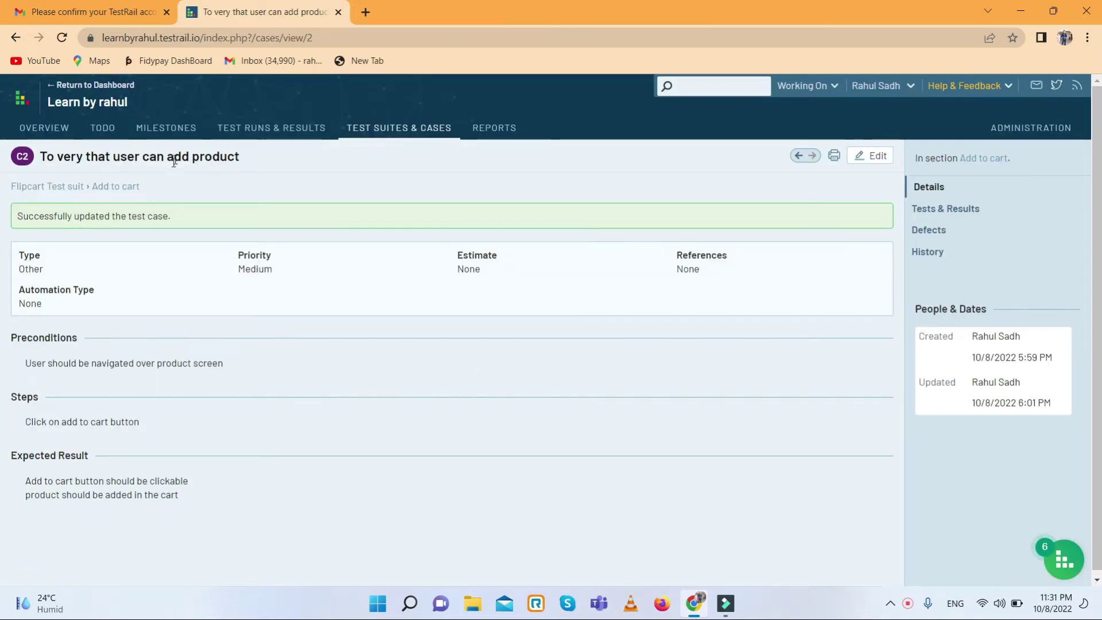
# - Return to the Flipcart Test suit page from the case's breadcrumb
pyautogui.click(60, 186)
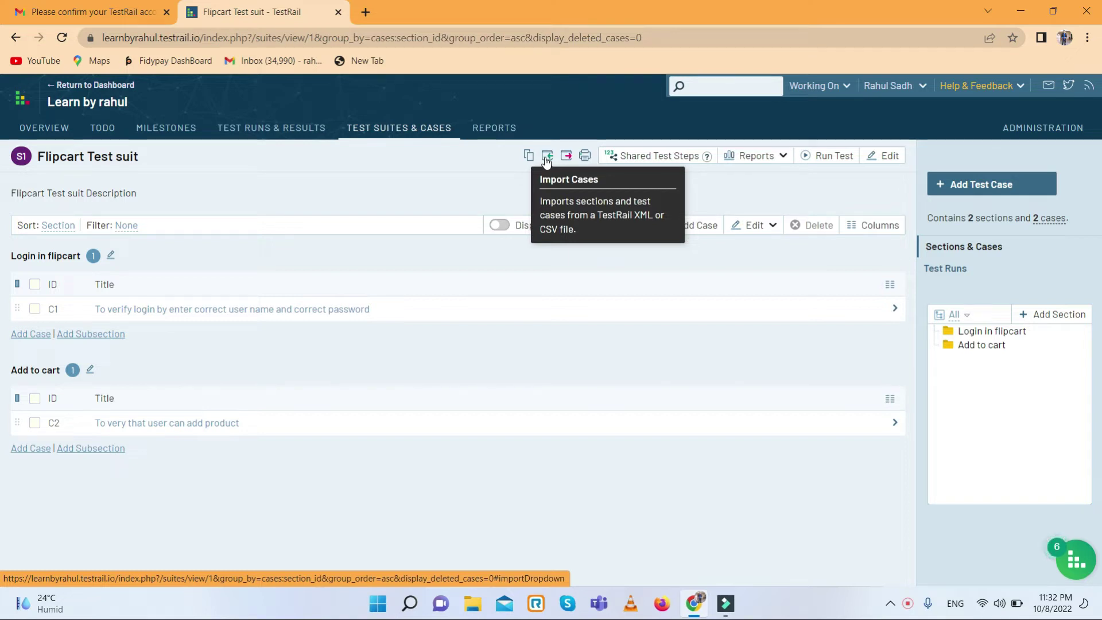
# - Upload a vidIQ CSV export for import into the Login in flipcart section
pyautogui.click(547, 159)
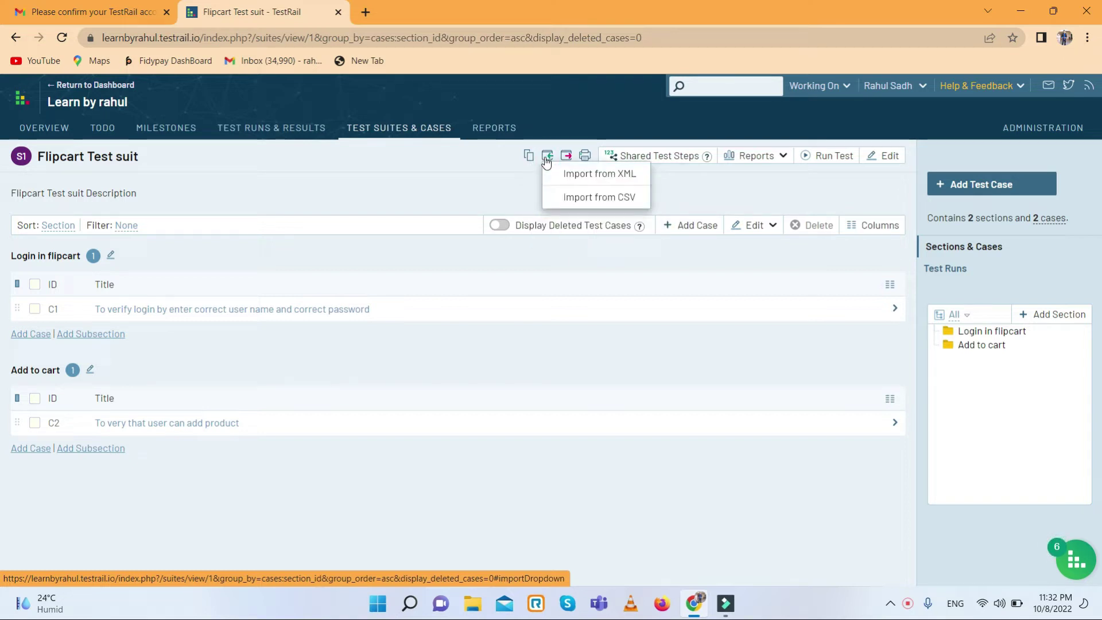
pyautogui.click(580, 198)
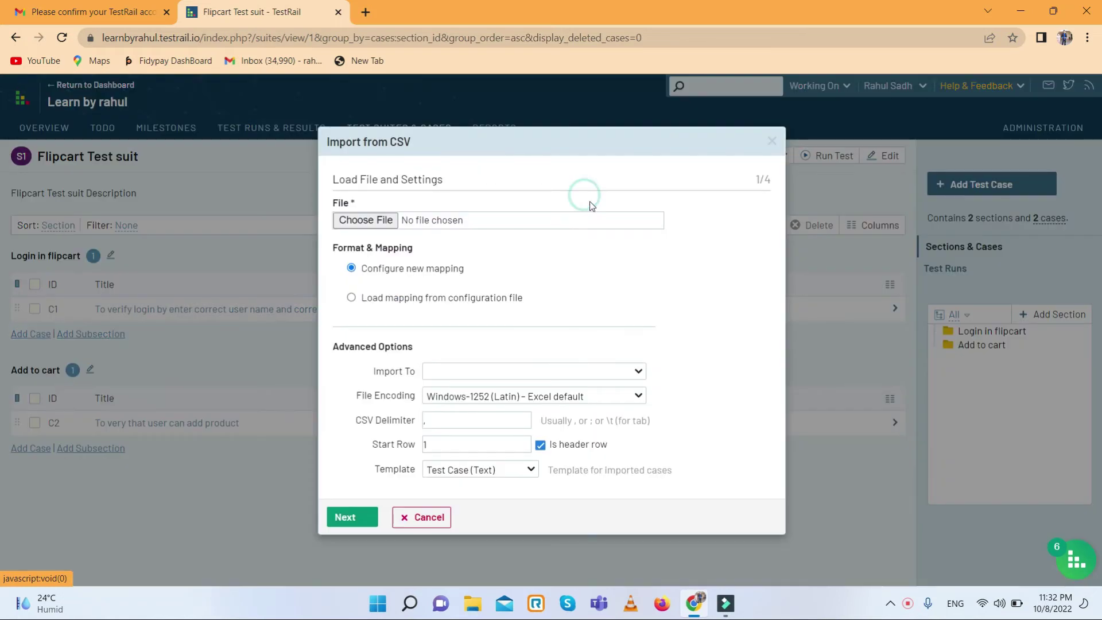
pyautogui.click(383, 220)
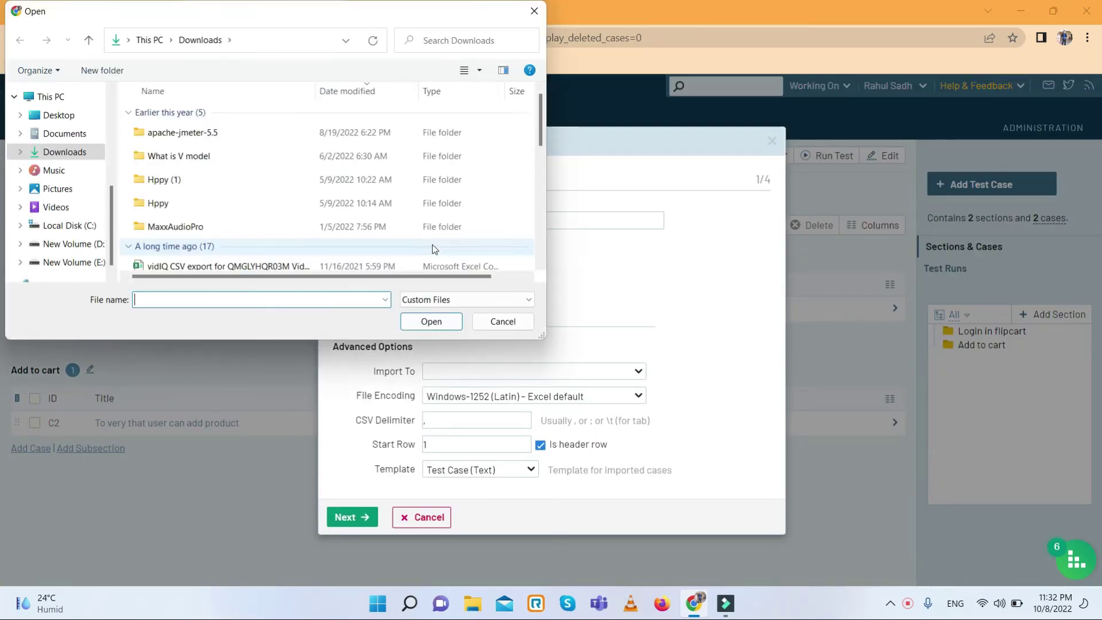
pyautogui.scroll(-1, 166, 253)
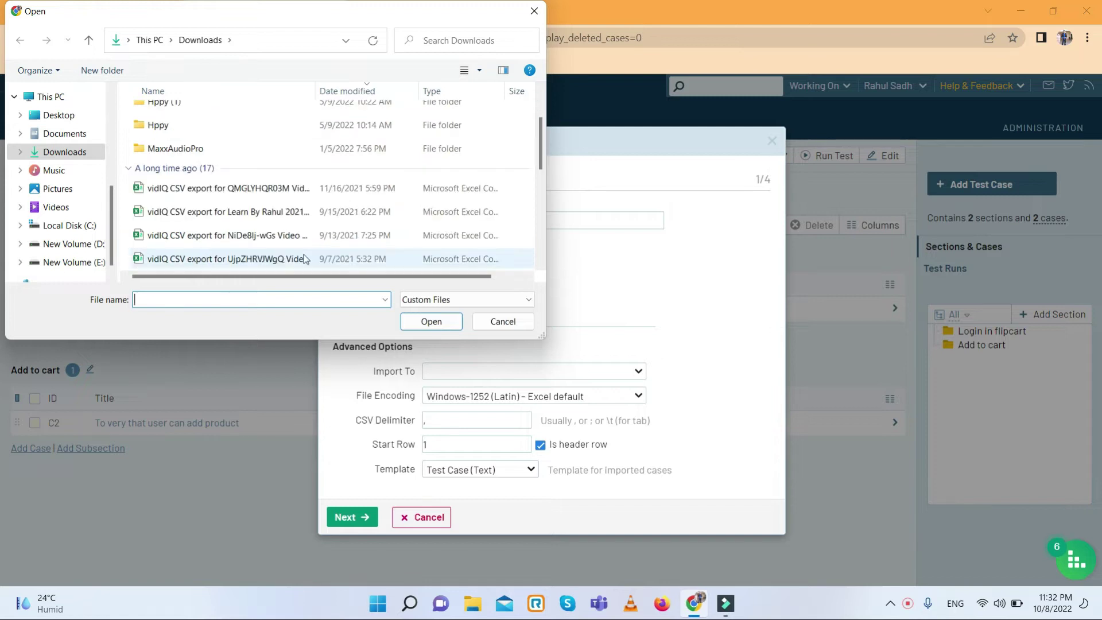
pyautogui.click(253, 237)
pyautogui.click(428, 321)
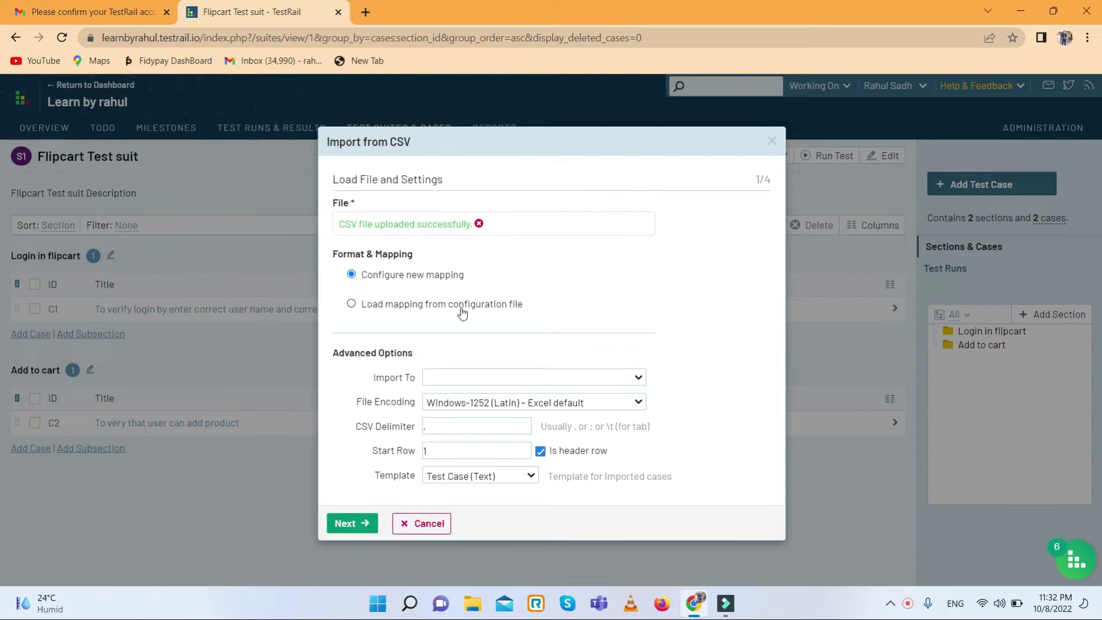
pyautogui.click(480, 379)
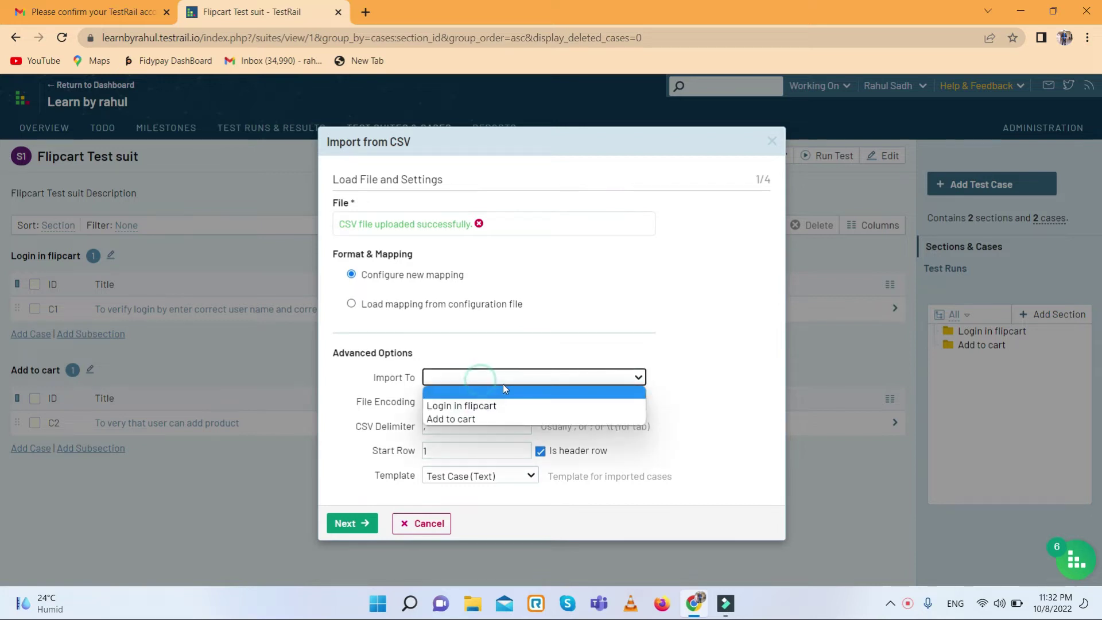
pyautogui.click(462, 408)
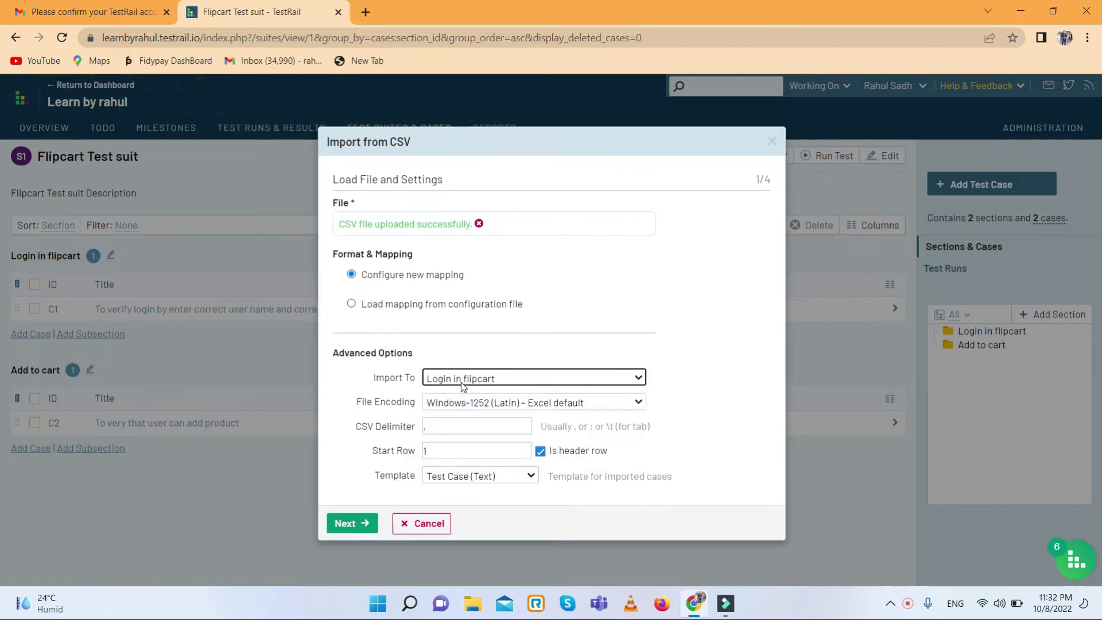
pyautogui.click(352, 523)
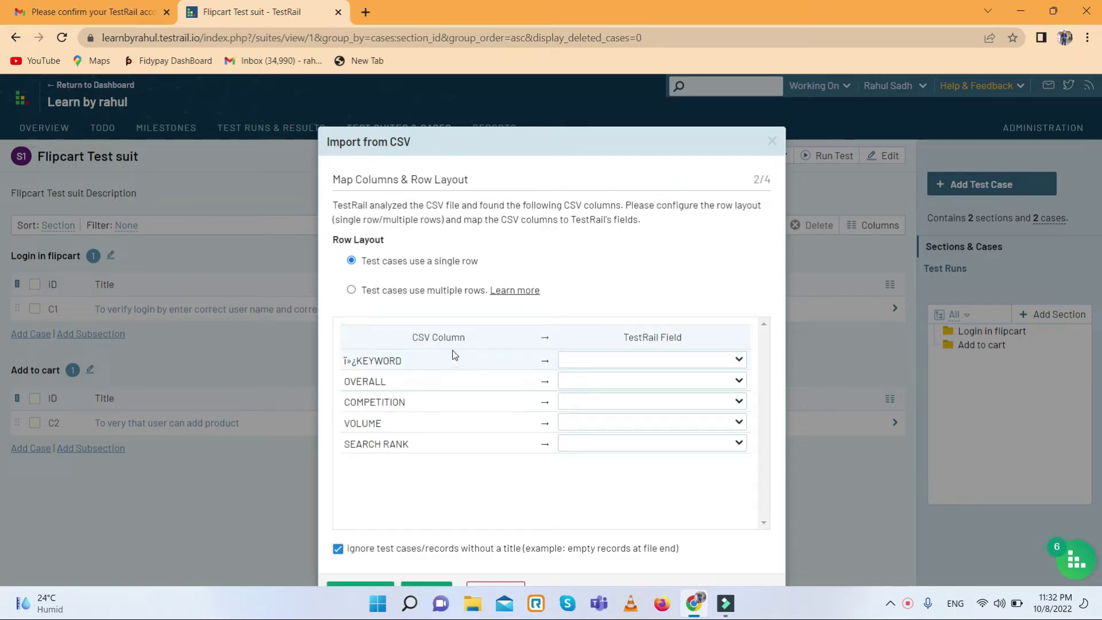
# - Map CSV columns KEYWORD to Expected Result, OVERALL to Priority and VOLUME to Steps
pyautogui.click(710, 360)
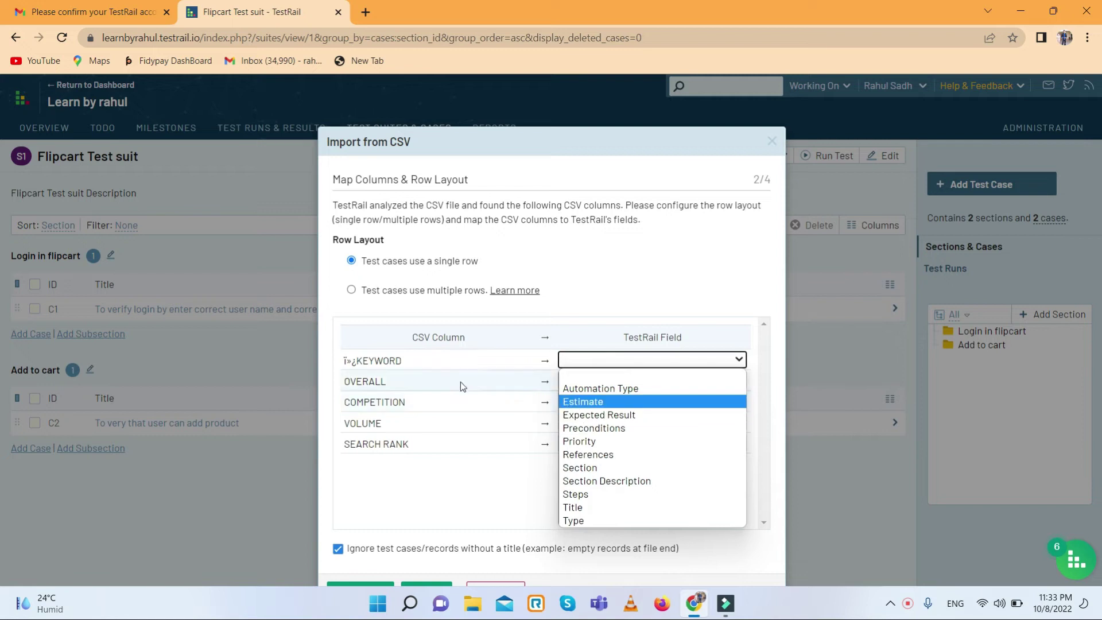
pyautogui.click(592, 414)
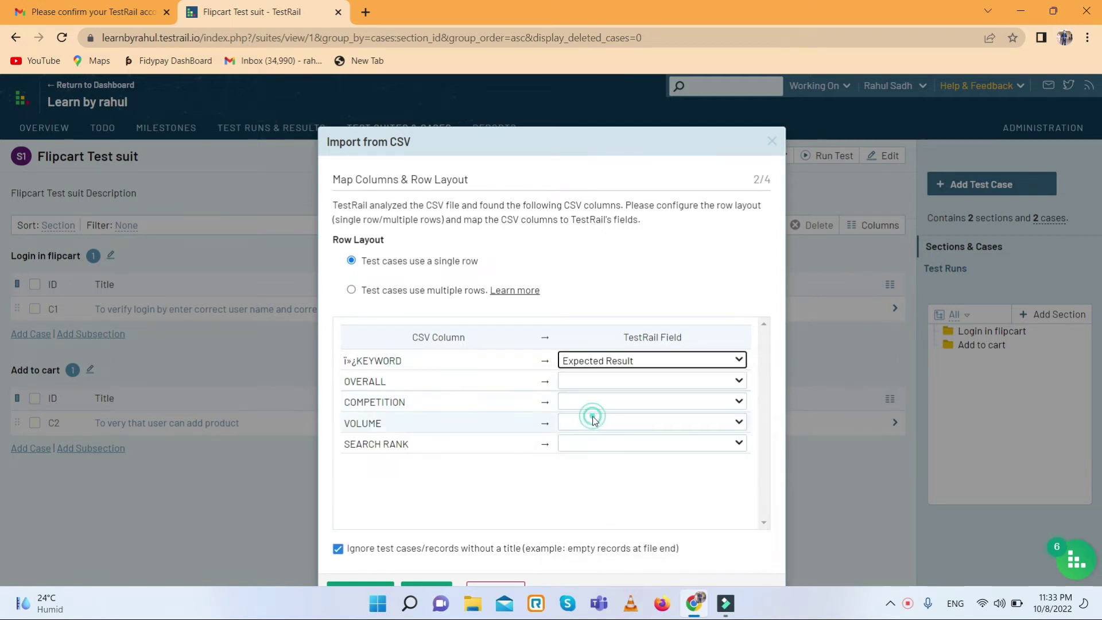
pyautogui.click(619, 384)
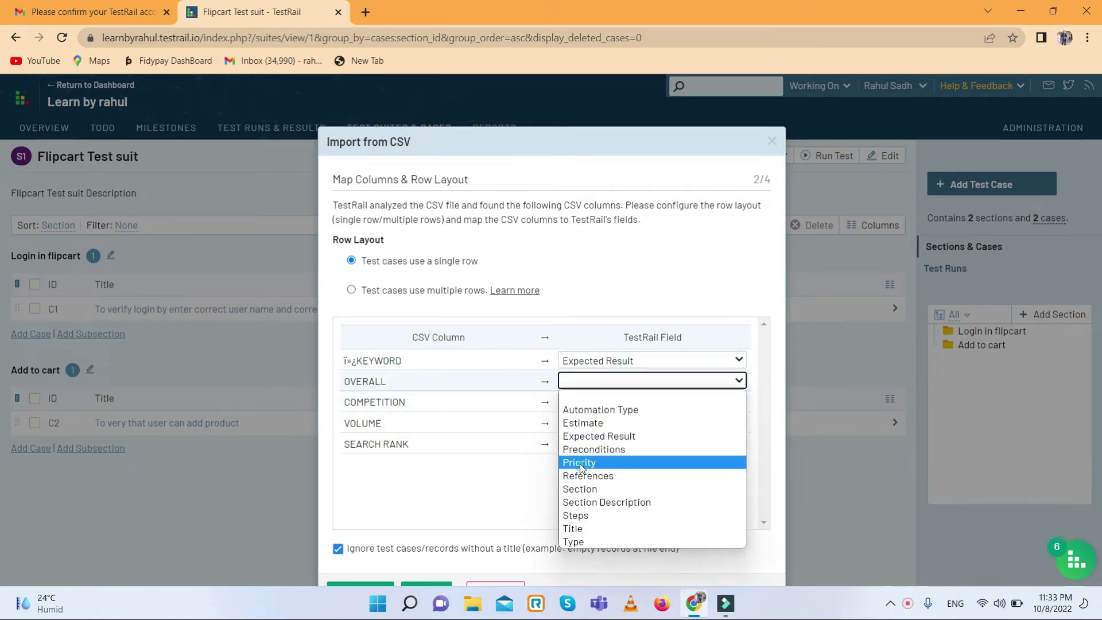
pyautogui.click(581, 464)
pyautogui.click(614, 400)
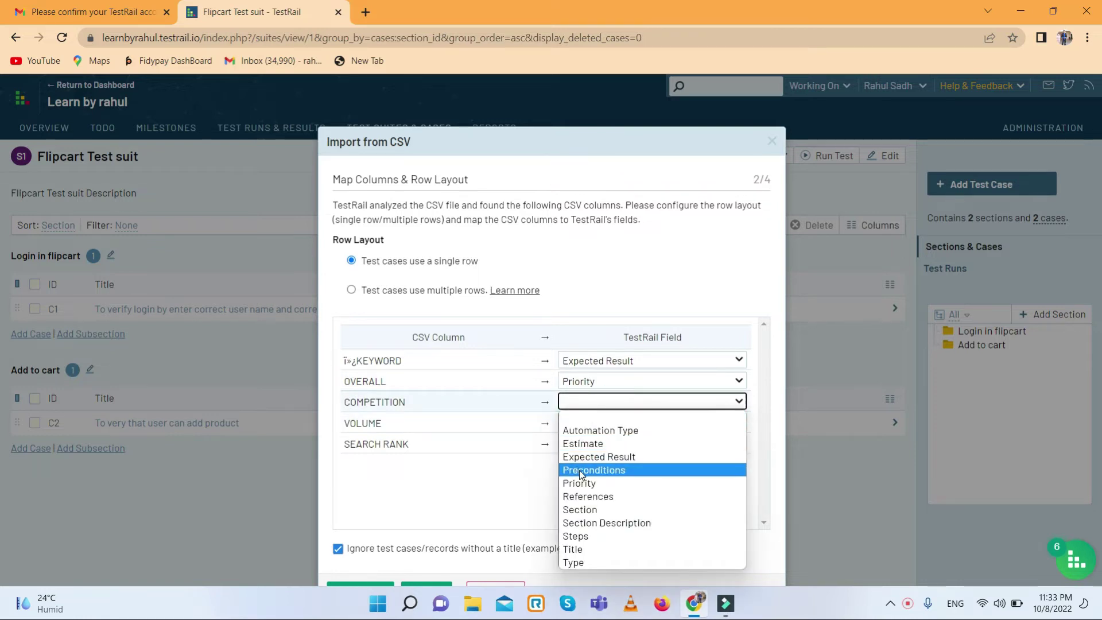
pyautogui.click(580, 483)
pyautogui.click(599, 423)
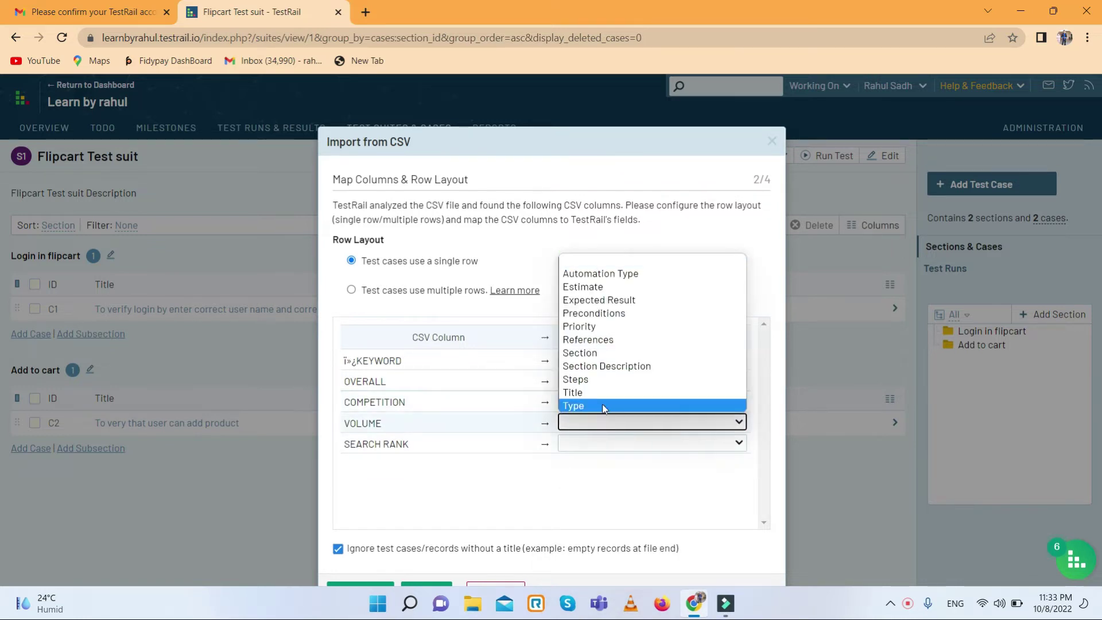
pyautogui.click(586, 380)
# - Map COMPETITION to Section Description and SEARCH RANK to Title, then continue to value mapping
pyautogui.click(608, 402)
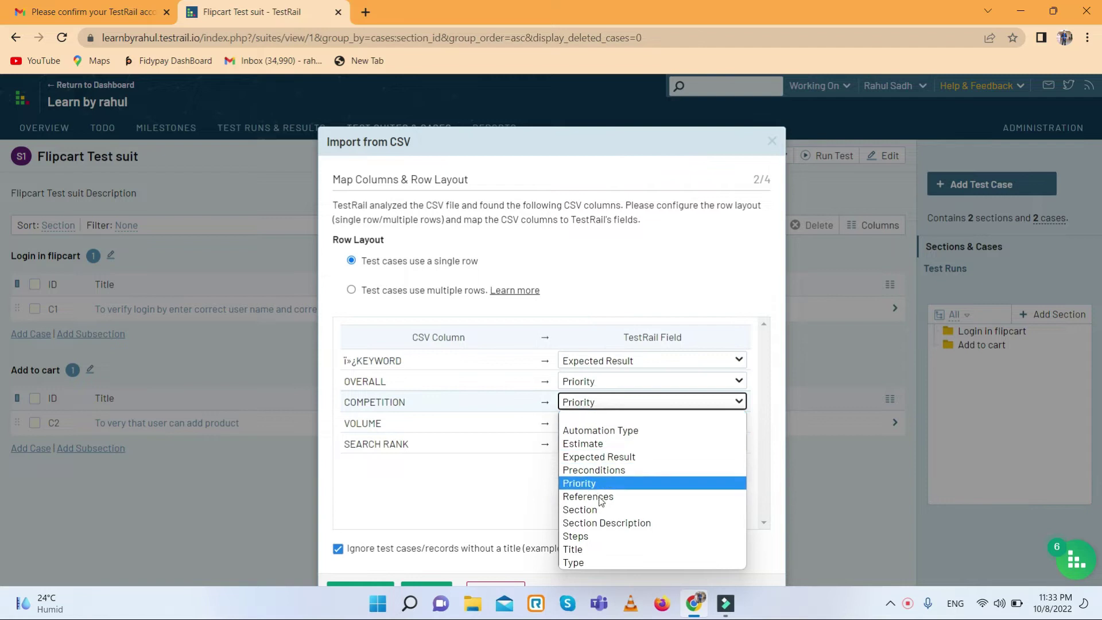
pyautogui.click(591, 522)
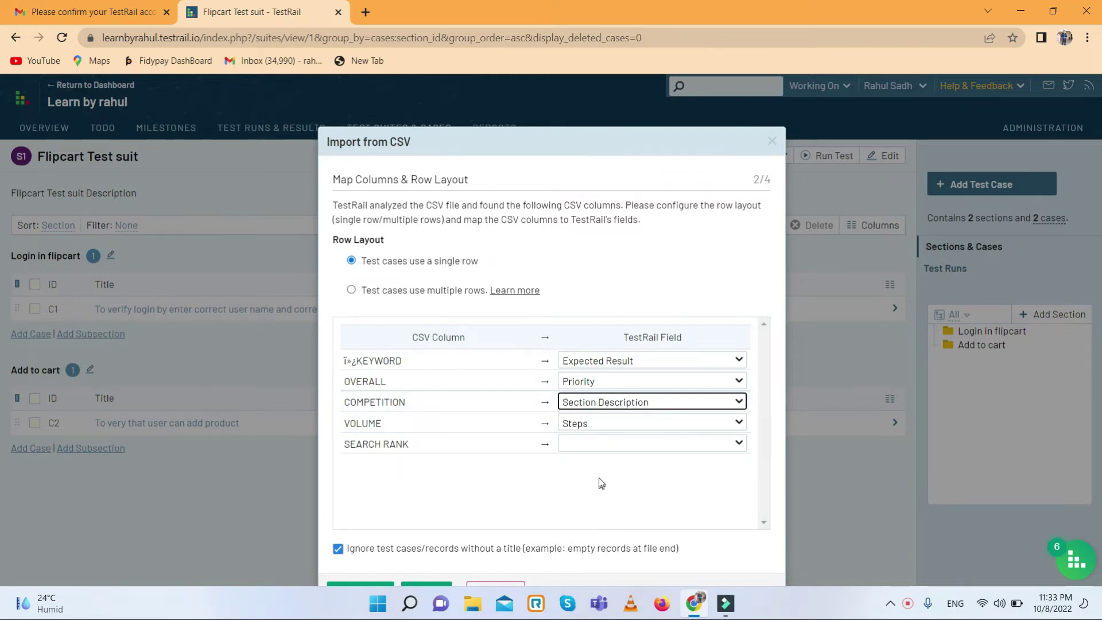
pyautogui.click(599, 443)
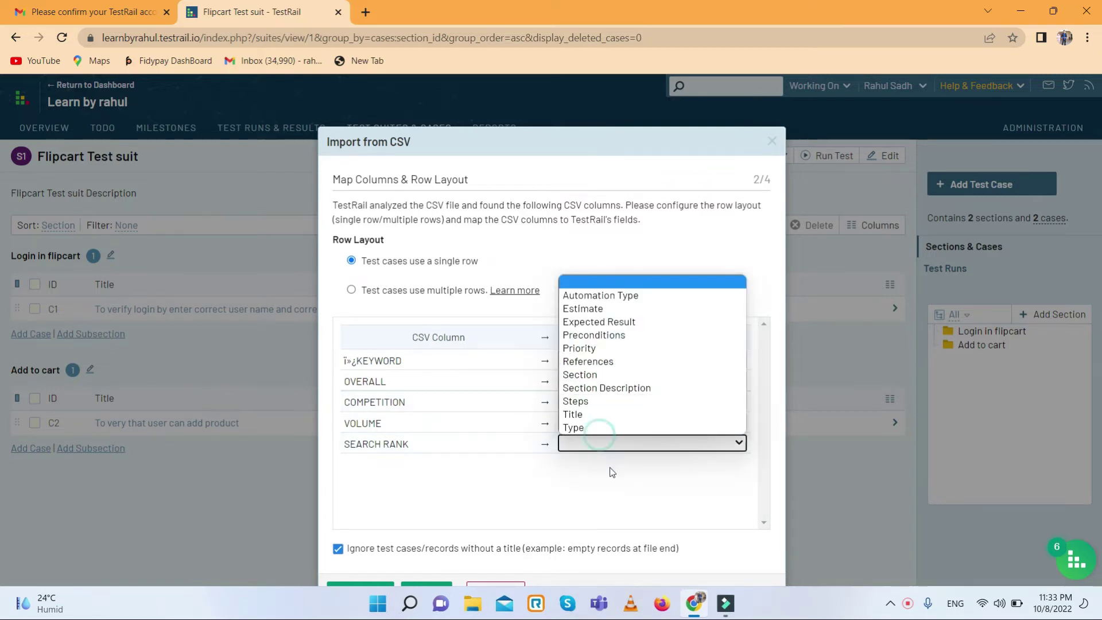
pyautogui.click(572, 414)
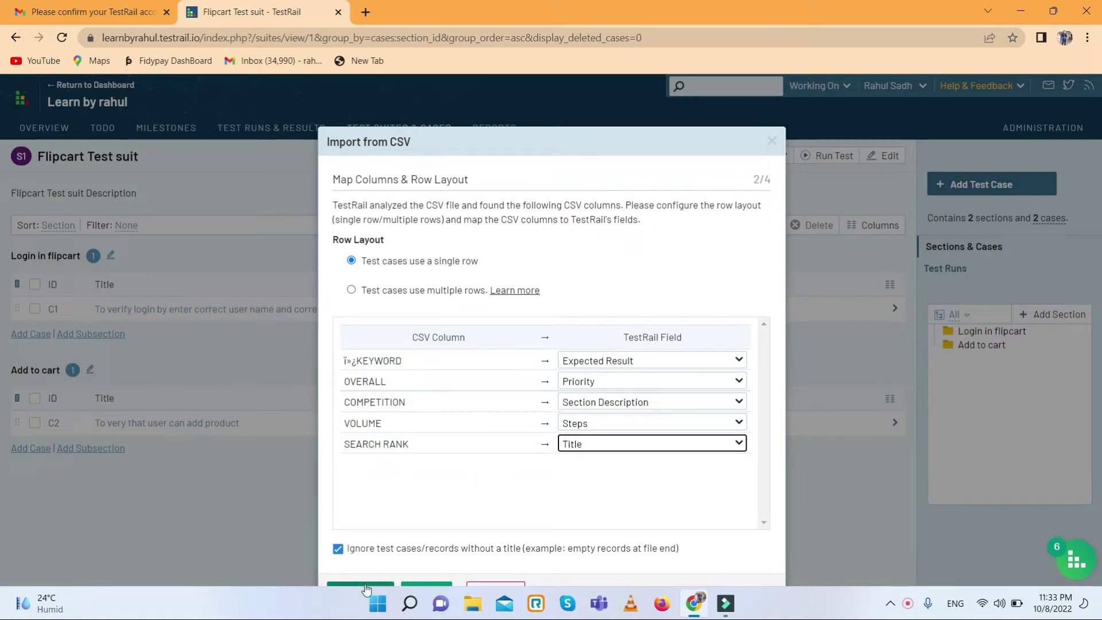
pyautogui.moveTo(609, 146); pyautogui.dragTo(598, 94)
pyautogui.click(427, 541)
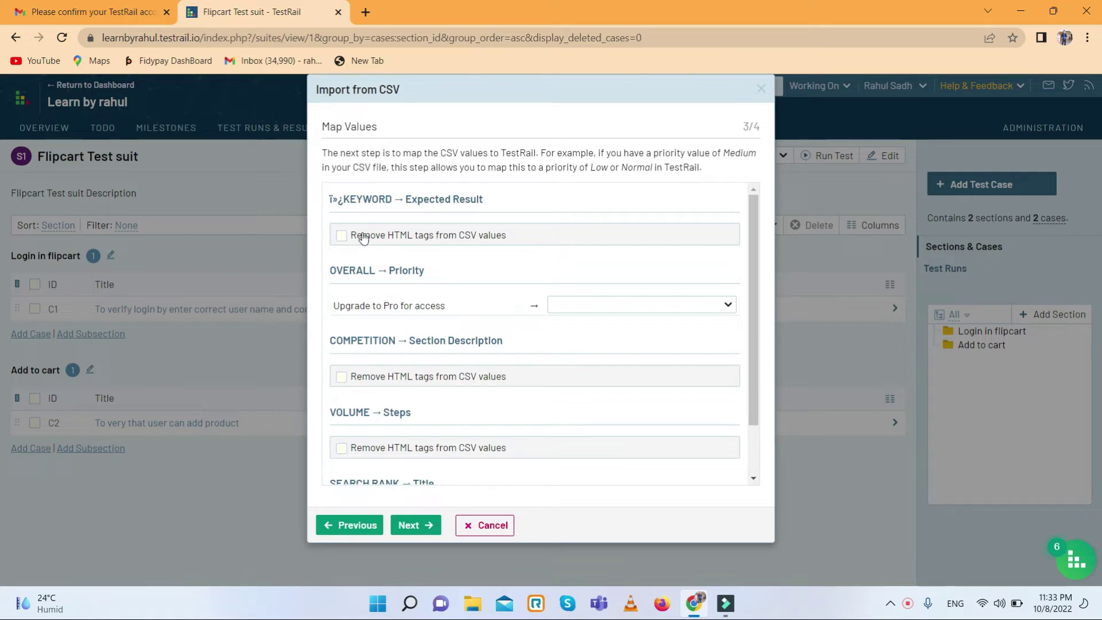
# - Enable 'Remove HTML tags' for the Expected Result, COMPETITION, VOLUME and SEARCH RANK values
pyautogui.click(342, 236)
pyautogui.click(342, 376)
pyautogui.scroll(-2, 365, 407)
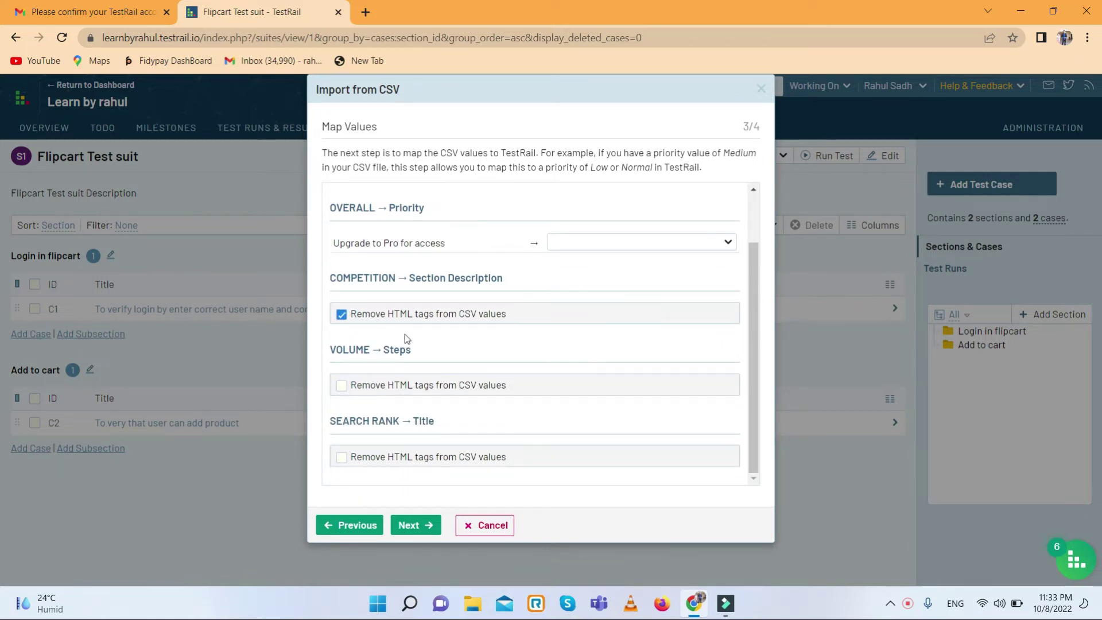
pyautogui.click(342, 385)
pyautogui.click(341, 457)
# - Run the CSV import, adding 25 cases to Login in flipcart
pyautogui.click(416, 524)
pyautogui.click(414, 537)
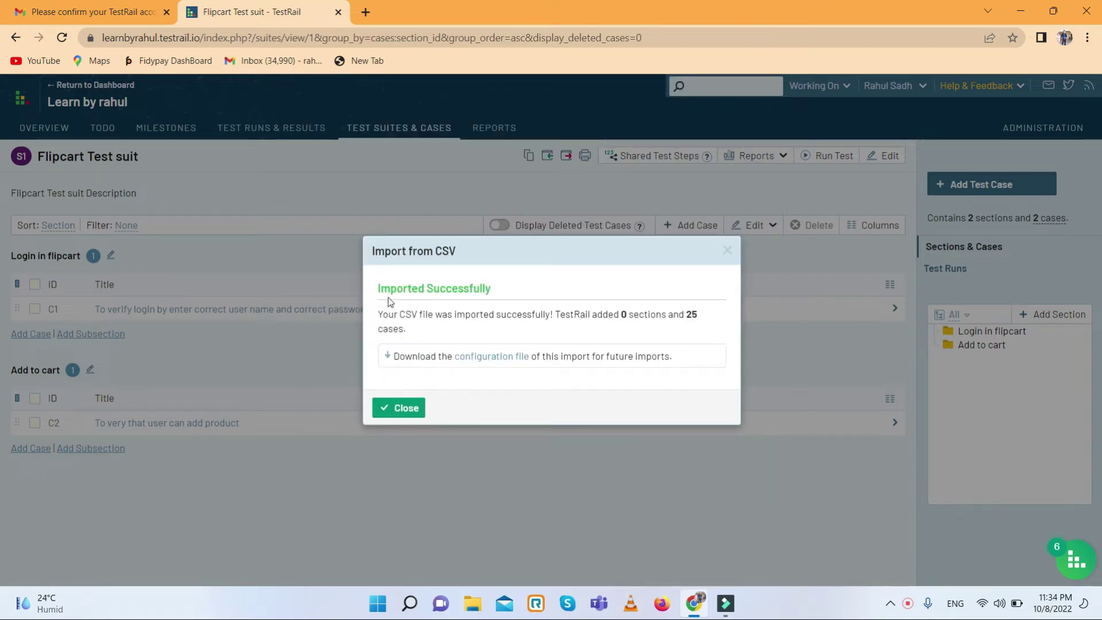
pyautogui.click(399, 408)
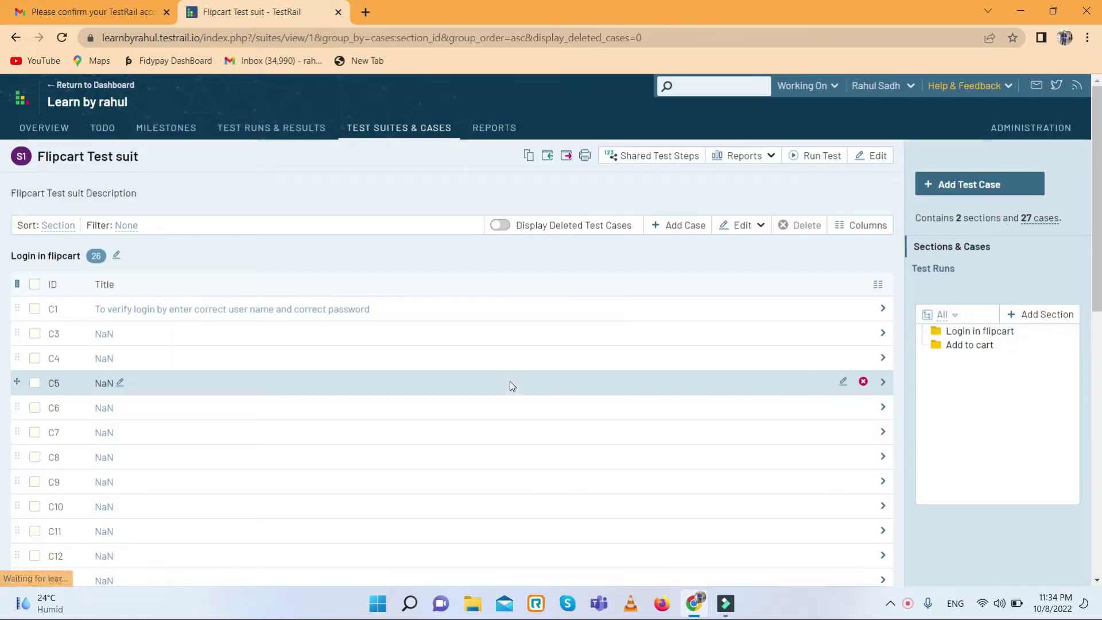
pyautogui.scroll(-5, 326, 377)
pyautogui.scroll(-4, 325, 376)
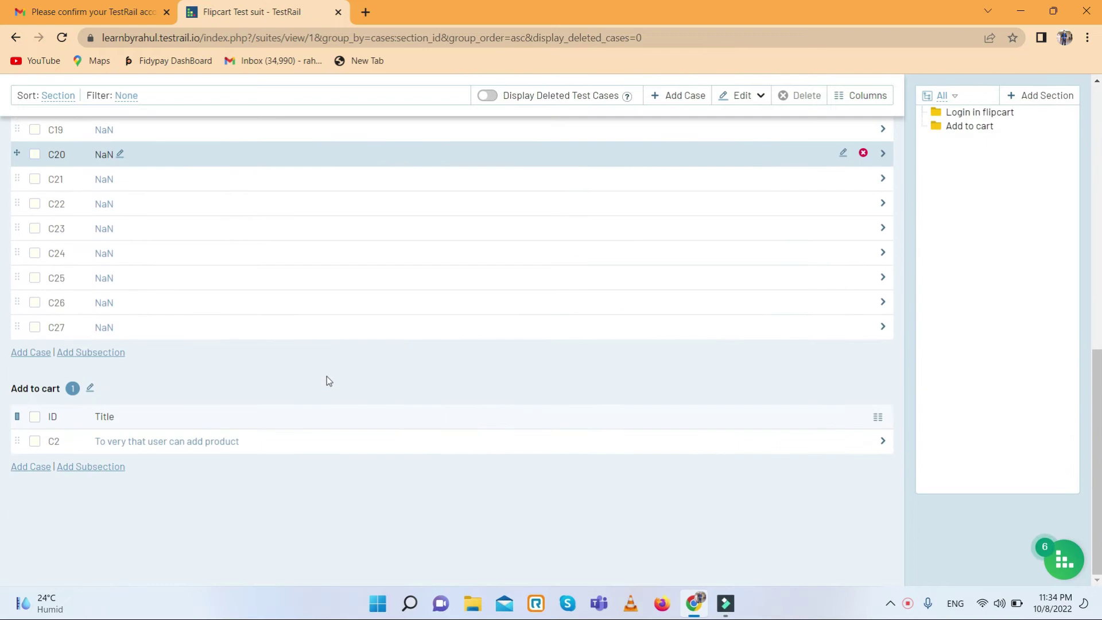
pyautogui.scroll(12, 326, 376)
pyautogui.scroll(-10, 325, 376)
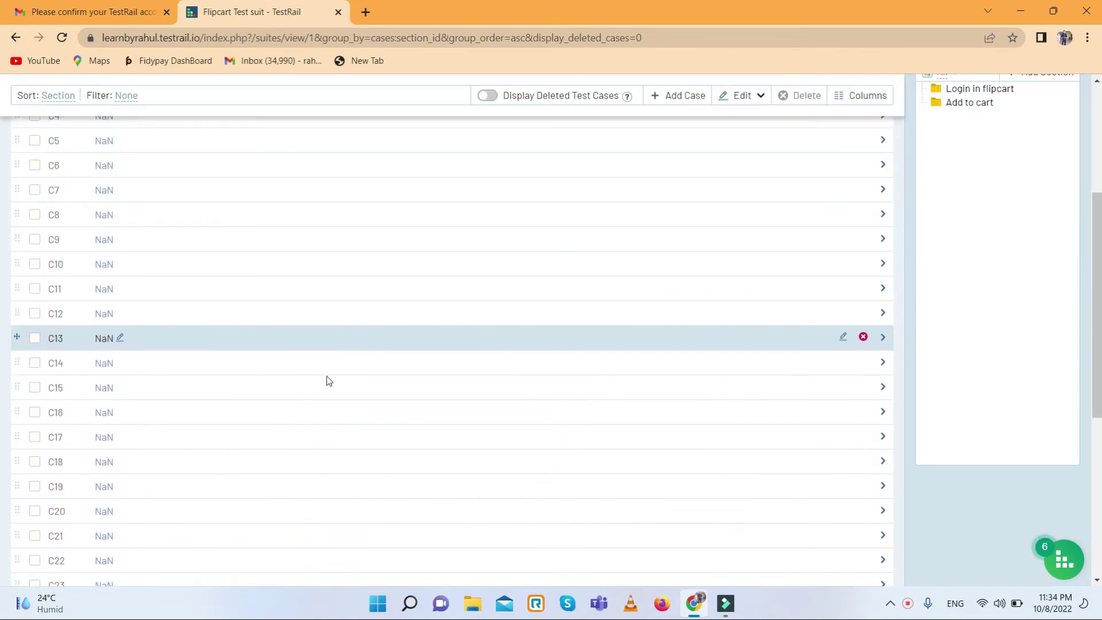
pyautogui.scroll(10, 326, 377)
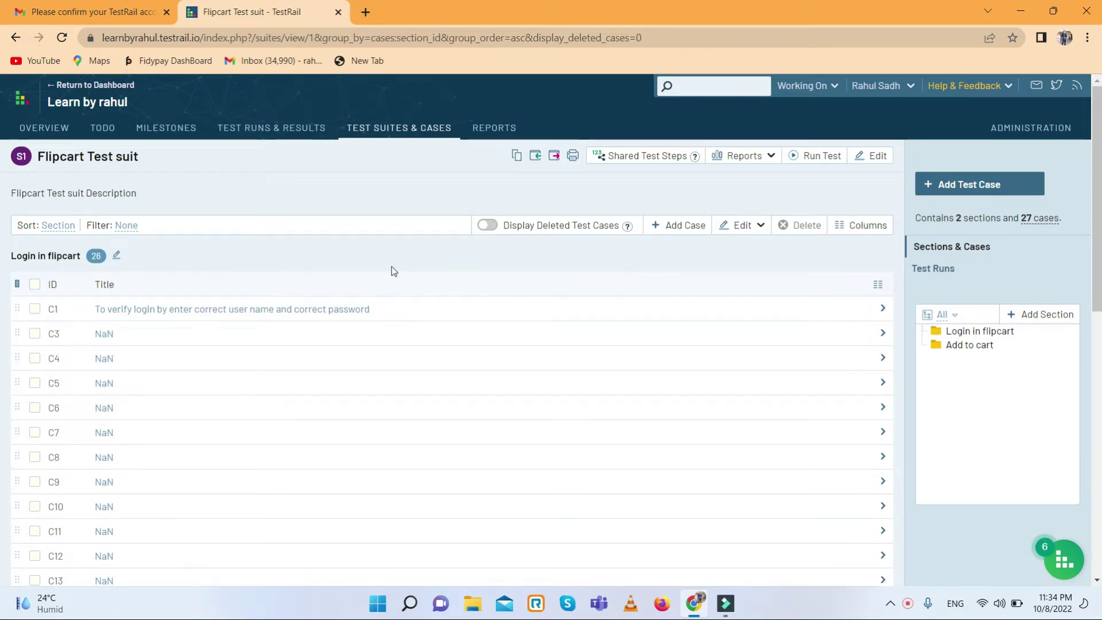
pyautogui.scroll(-8, 391, 266)
pyautogui.scroll(-2, 163, 296)
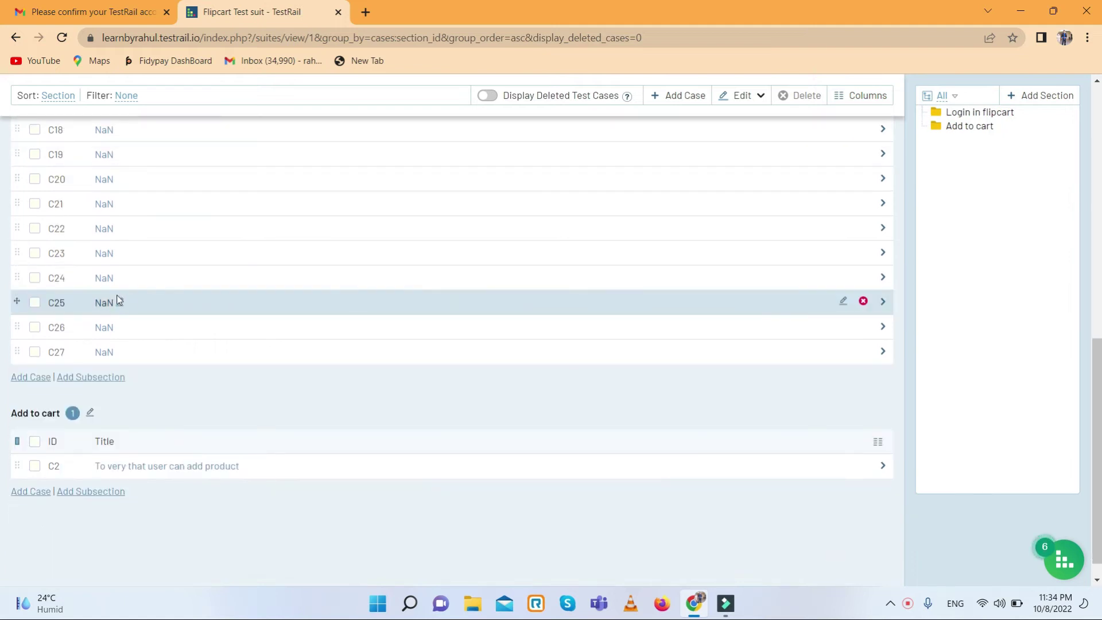
pyautogui.scroll(8, 249, 296)
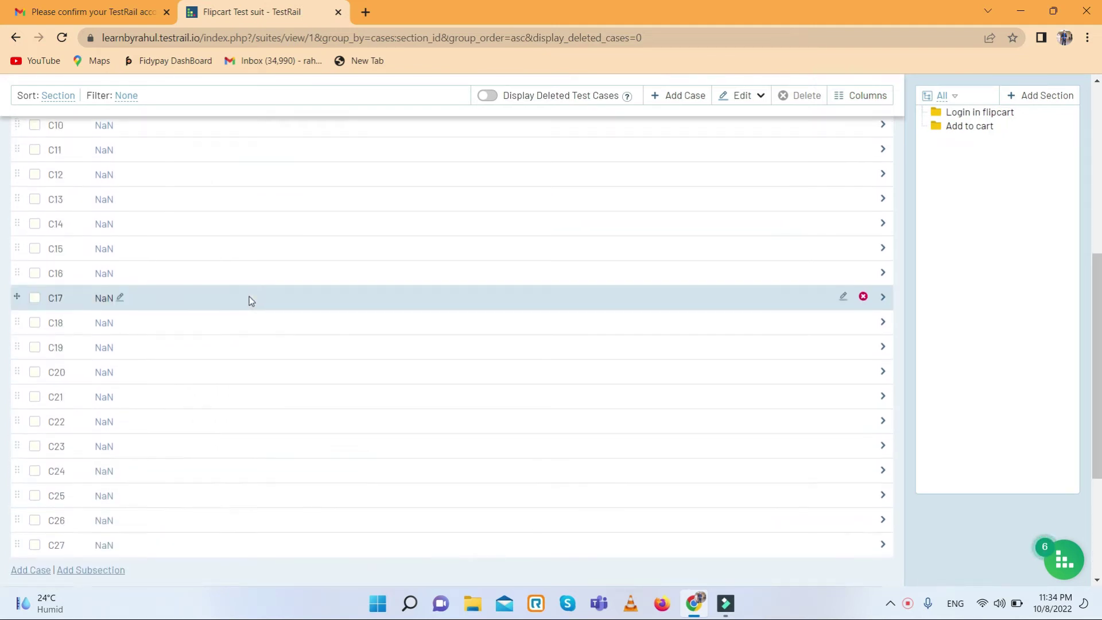
pyautogui.scroll(2, 250, 295)
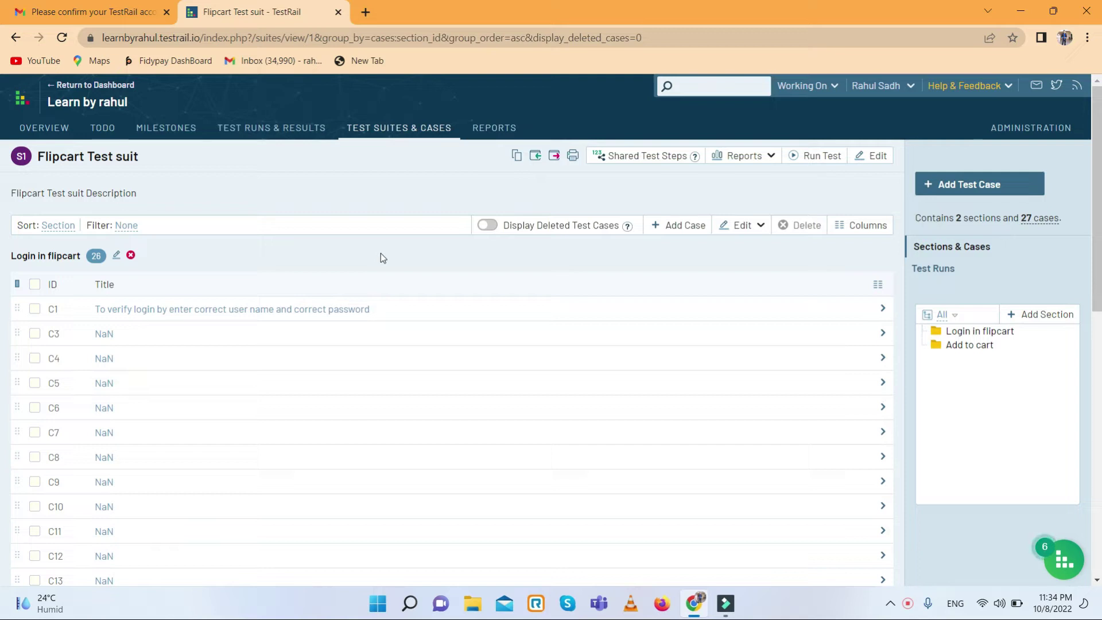
pyautogui.scroll(-2, 344, 356)
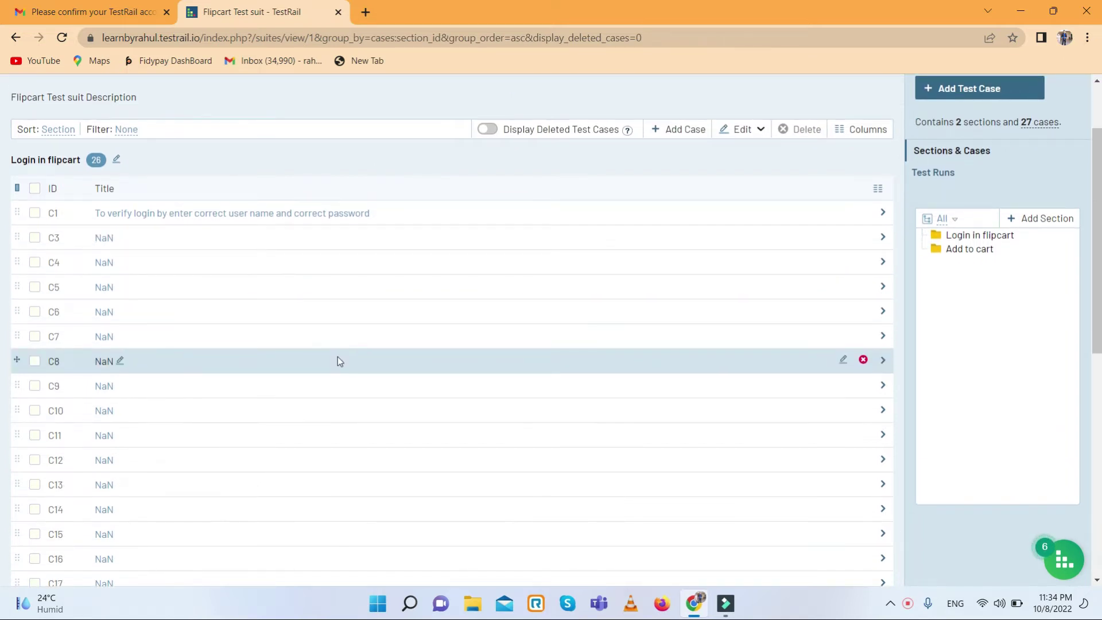
pyautogui.scroll(2, 338, 357)
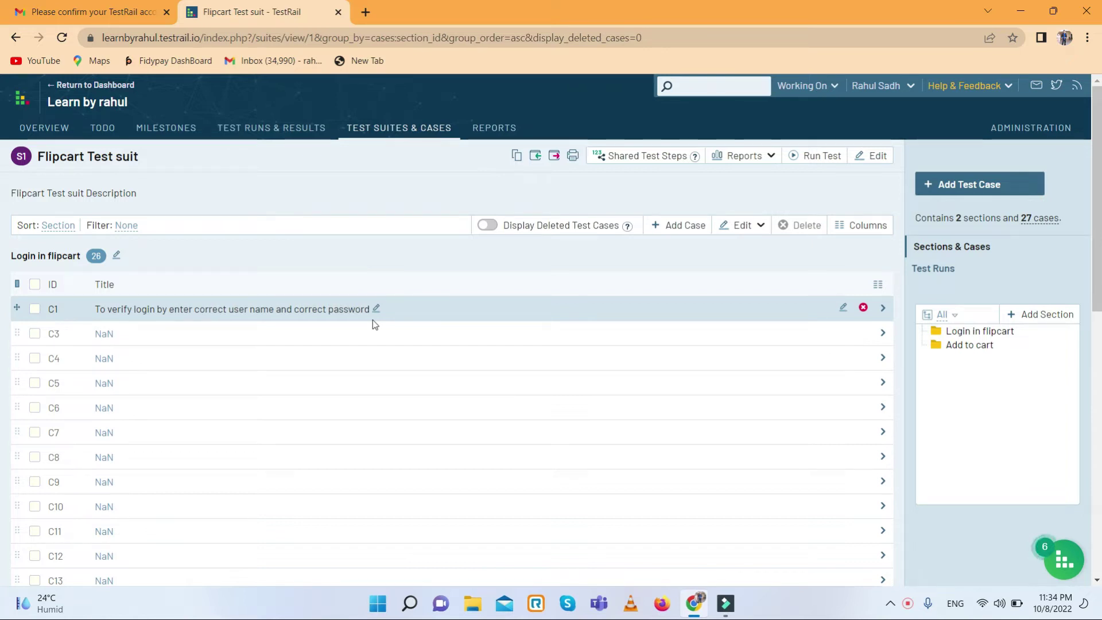
# - Permanently delete all imported NaN cases, keeping only C1 and C2
pyautogui.click(35, 284)
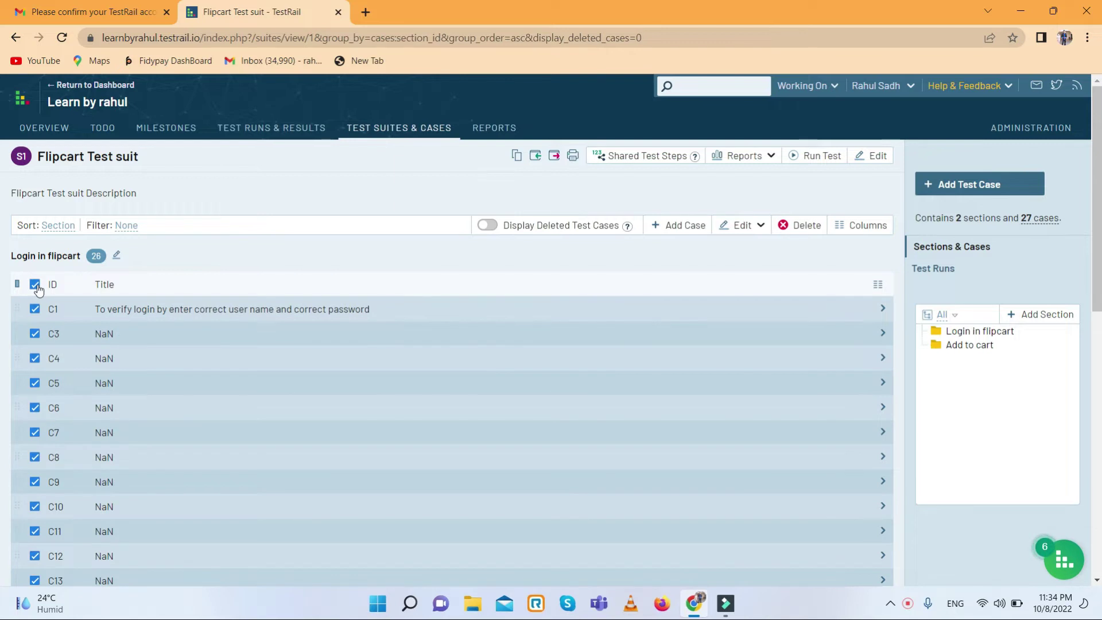
pyautogui.scroll(-10, 109, 333)
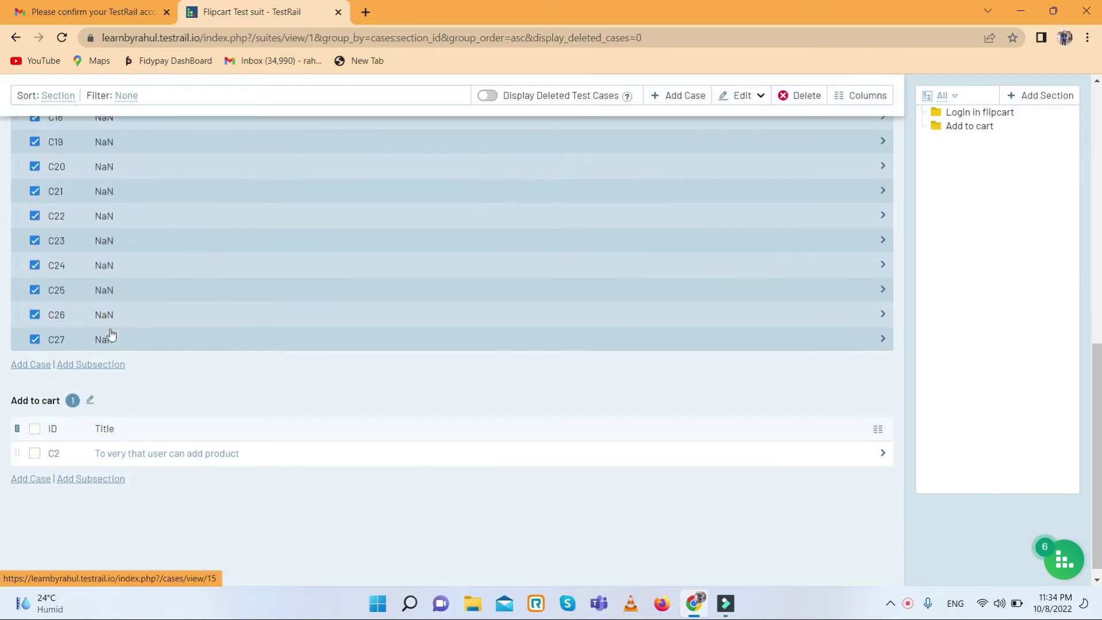
pyautogui.scroll(10, 109, 333)
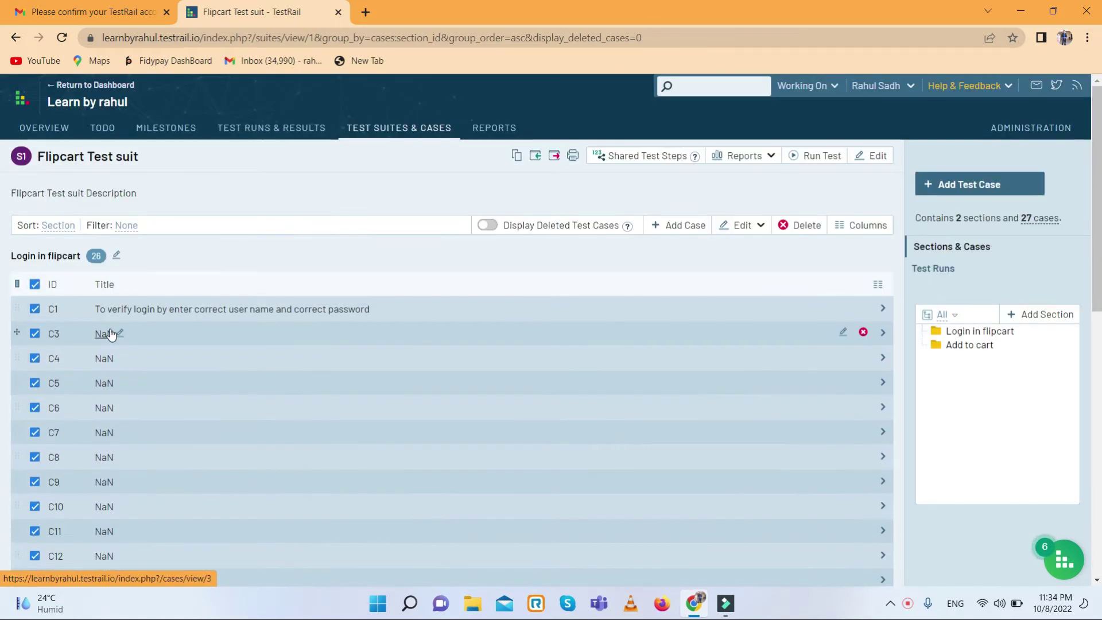
pyautogui.click(36, 310)
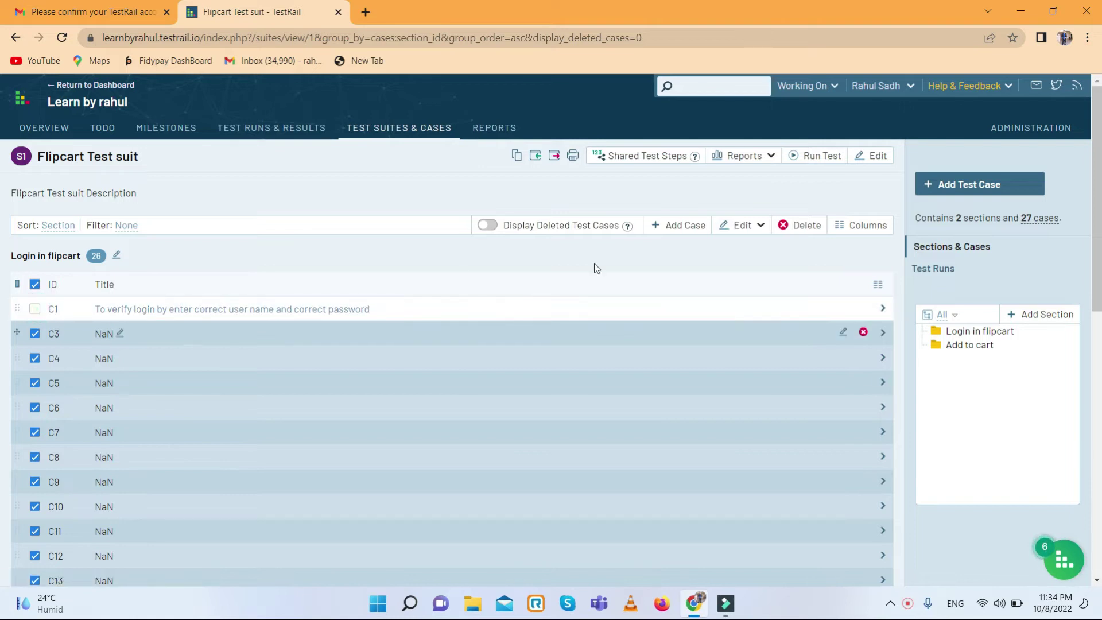
pyautogui.click(800, 226)
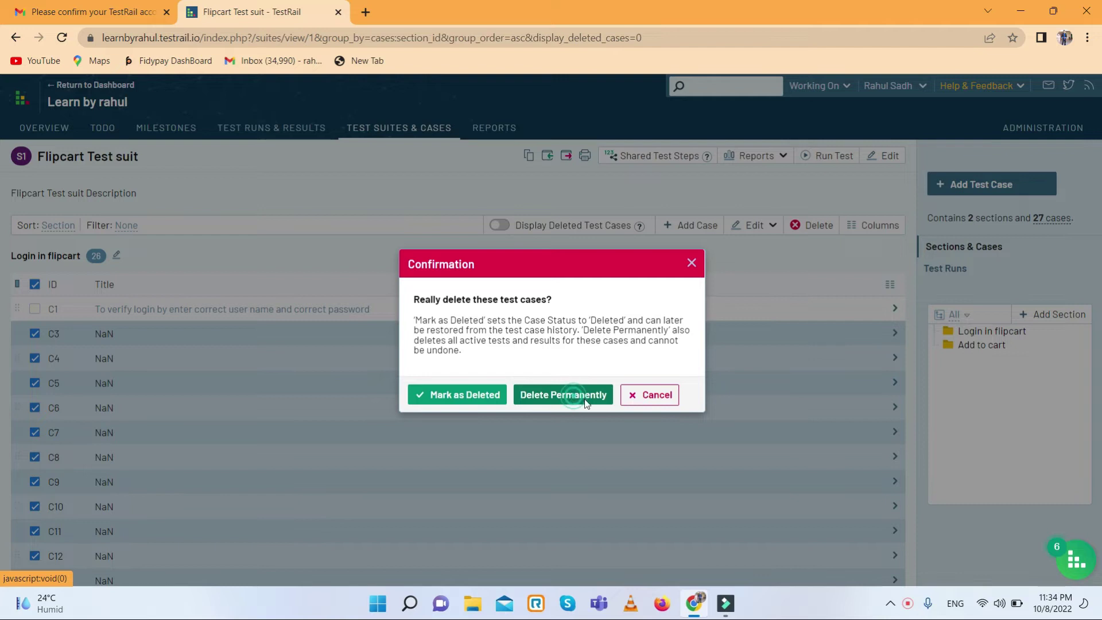
pyautogui.click(571, 400)
pyautogui.click(463, 385)
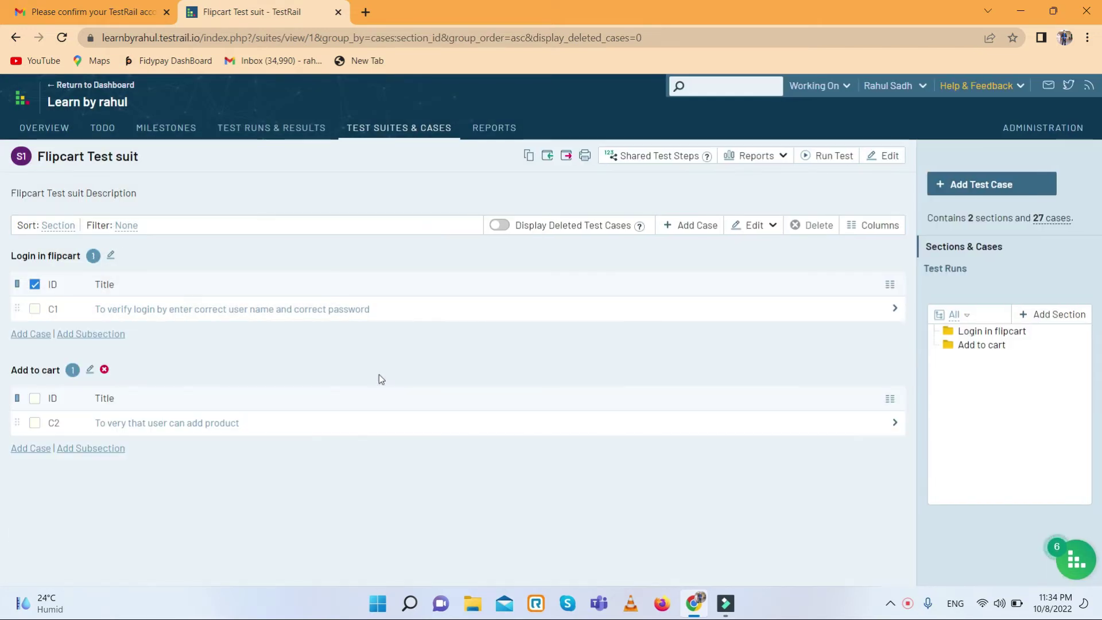
pyautogui.click(35, 284)
# - Start a new test run based on the Flipcart Test suit
pyautogui.click(274, 129)
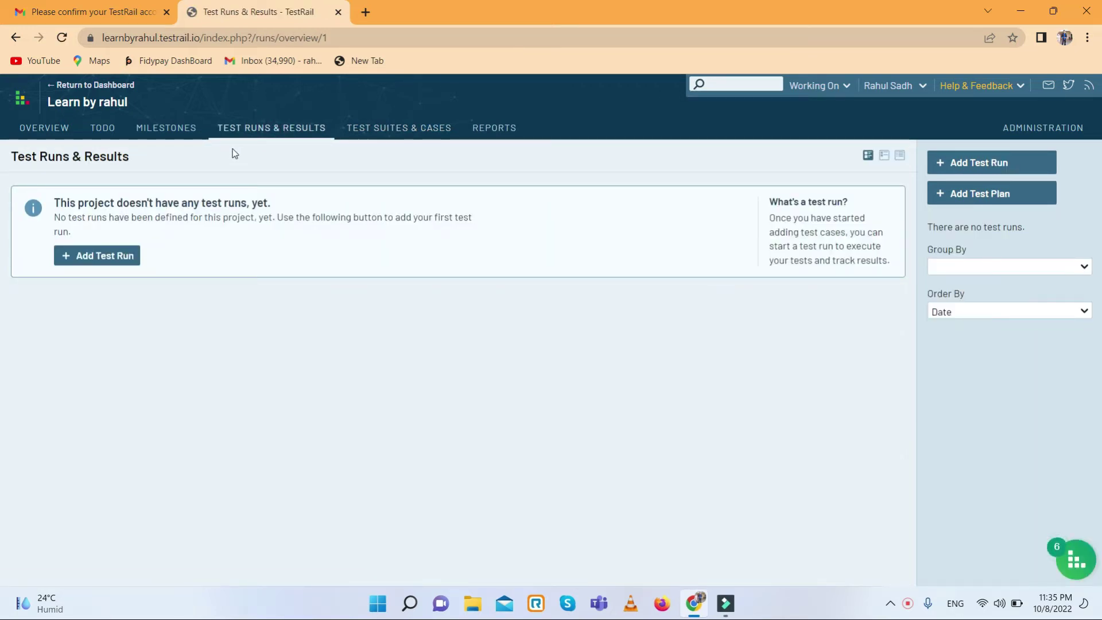
pyautogui.click(113, 261)
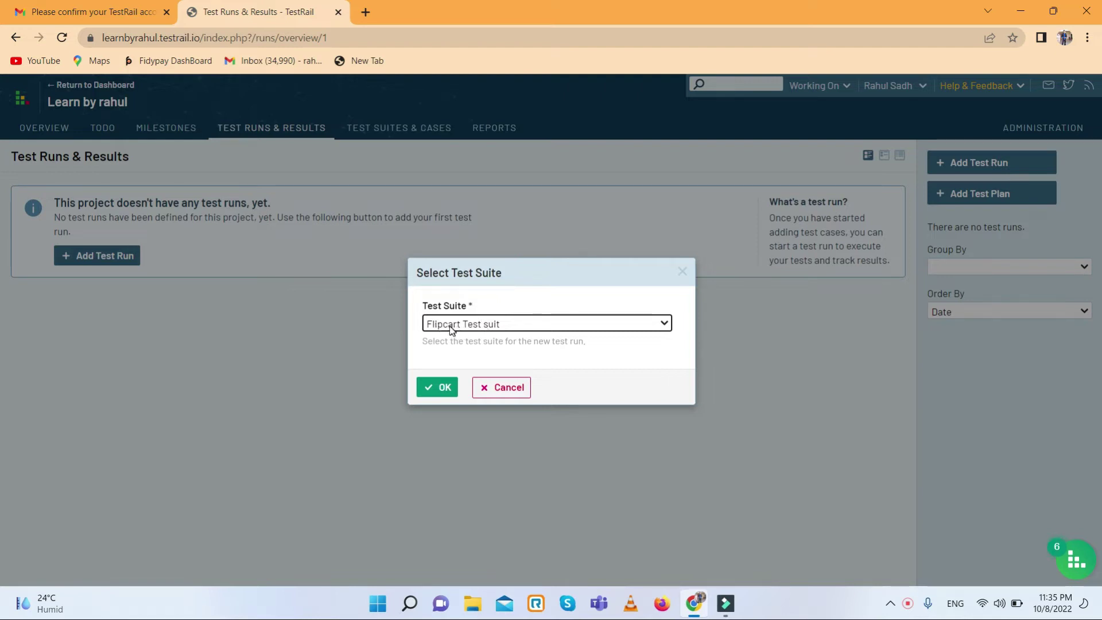
pyautogui.click(436, 388)
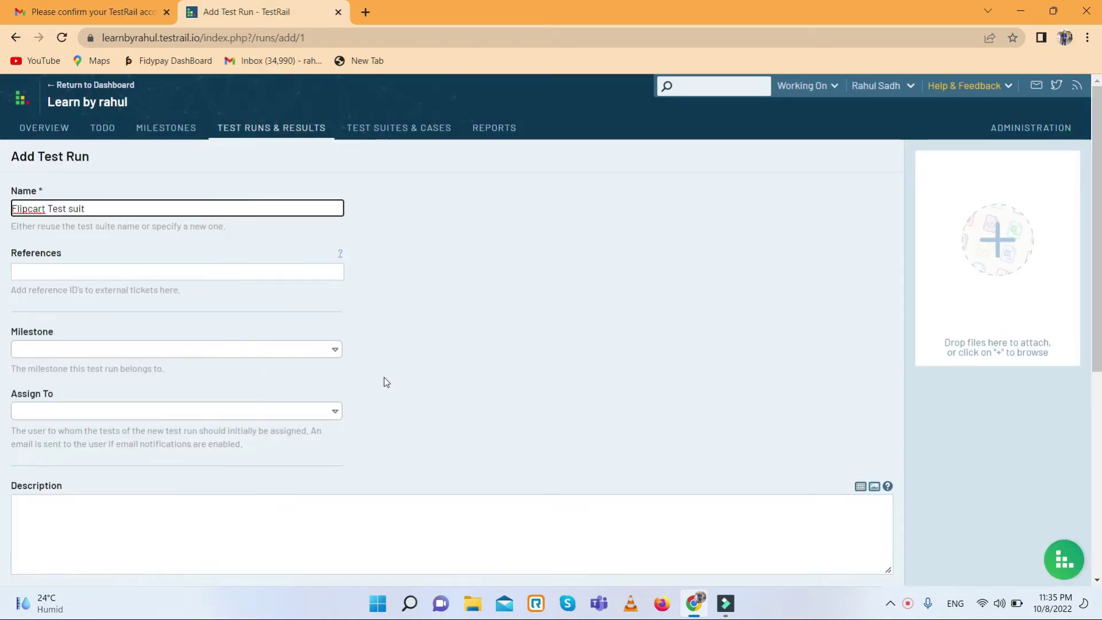
pyautogui.scroll(-2, 222, 295)
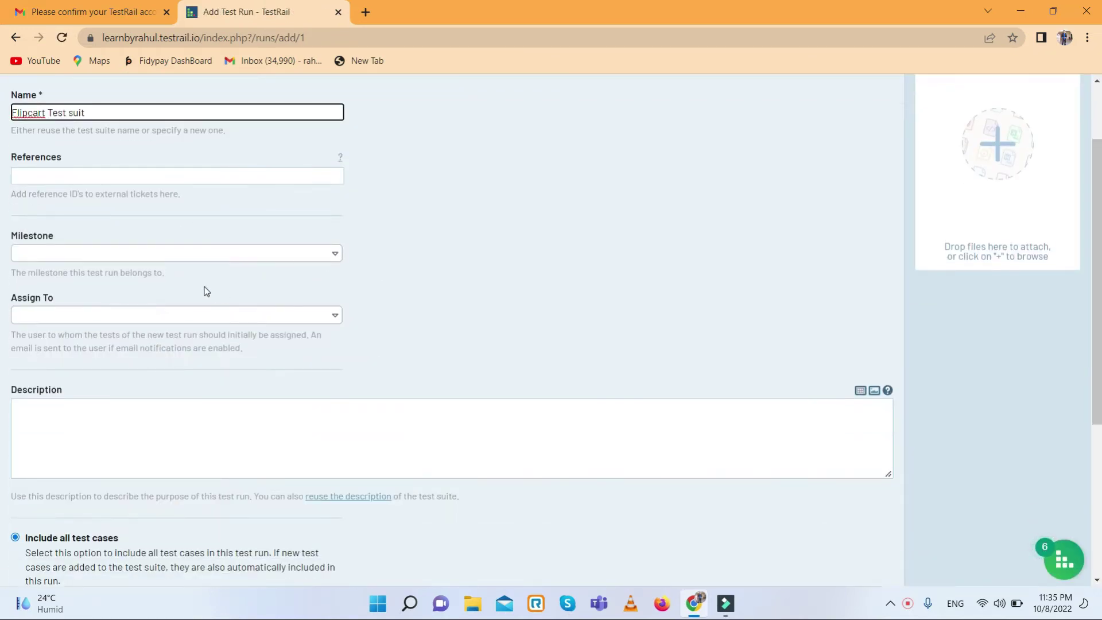
pyautogui.scroll(2, 173, 282)
# - Assign the run's tests to the user in the Assign To field
pyautogui.click(100, 268)
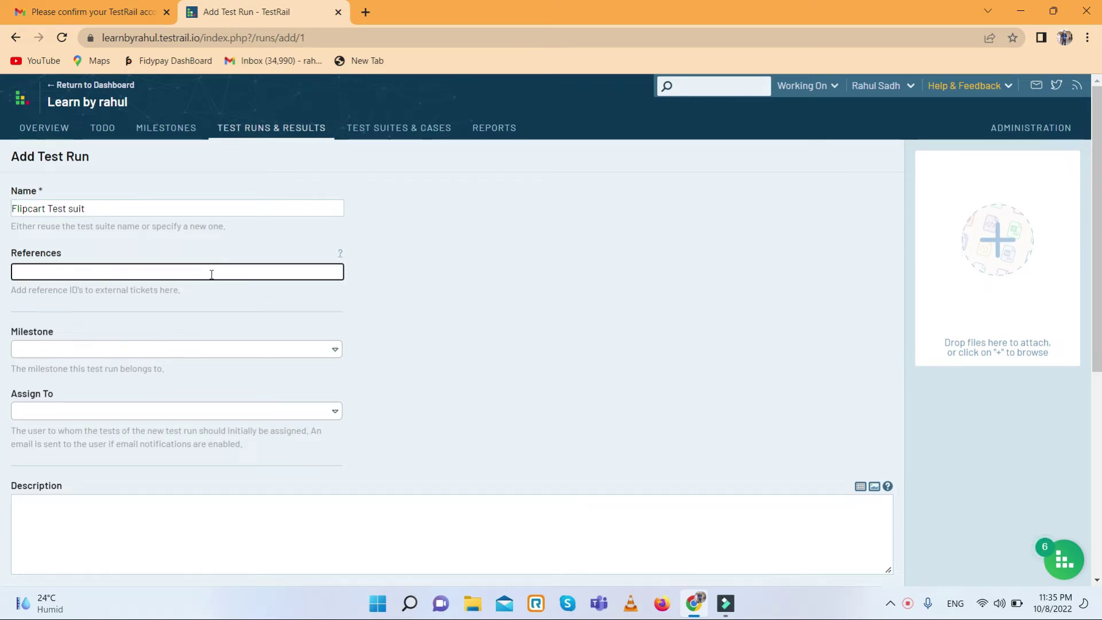
pyautogui.scroll(-2, 217, 310)
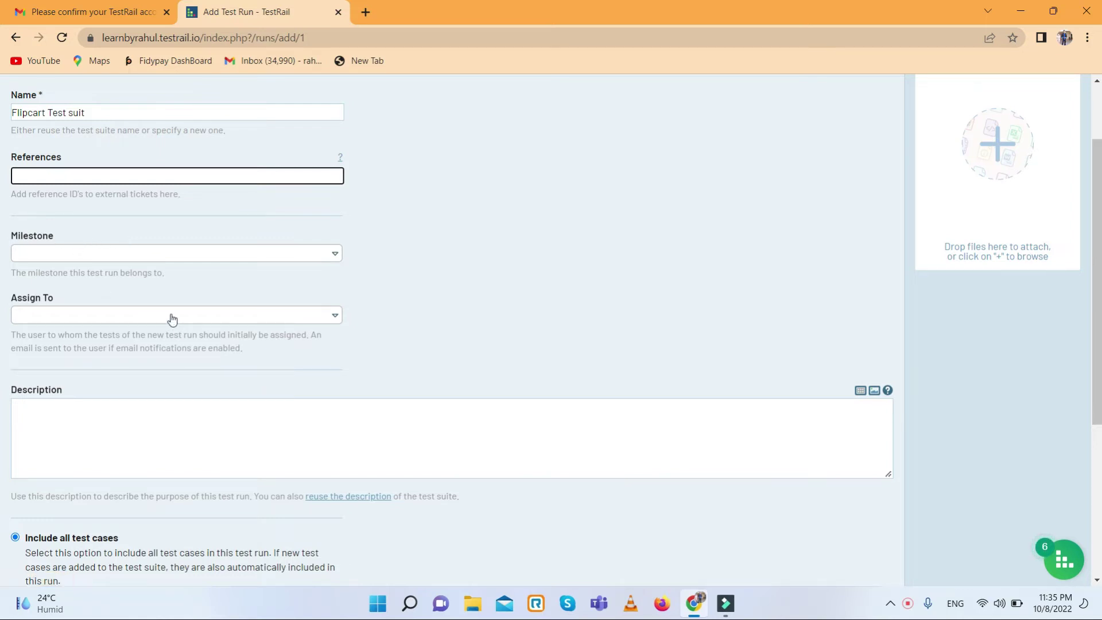
pyautogui.click(305, 322)
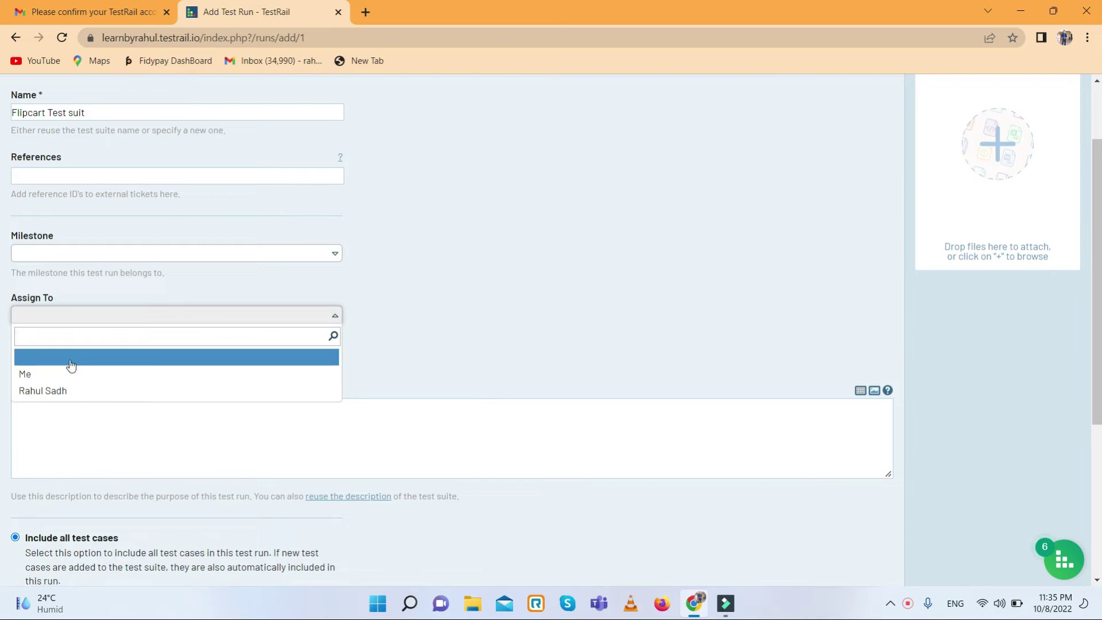
pyautogui.click(78, 394)
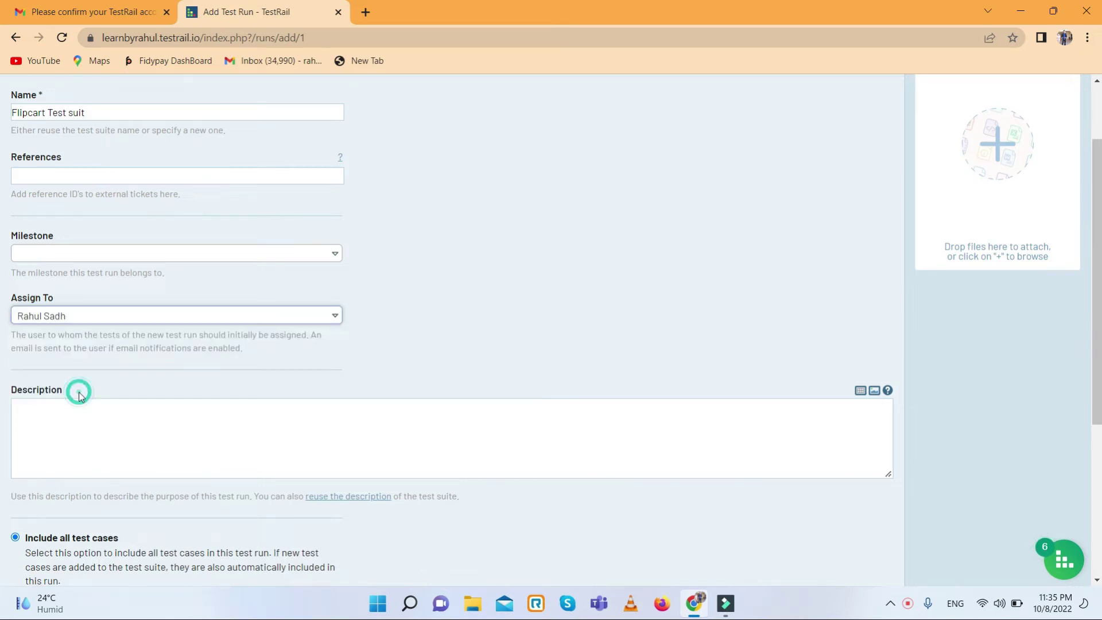
# - Give the run the description 'Realease 1.0' and choose to select specific test cases
pyautogui.scroll(-2, 184, 406)
pyautogui.click(153, 344)
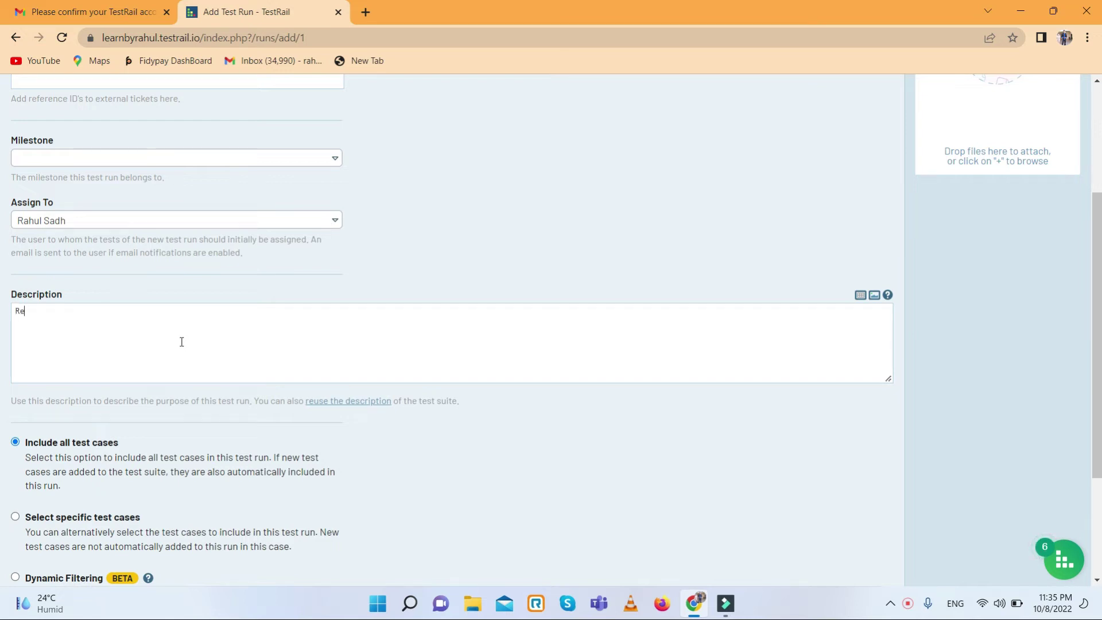
pyautogui.write('se 1.0')
pyautogui.scroll(-2, 183, 343)
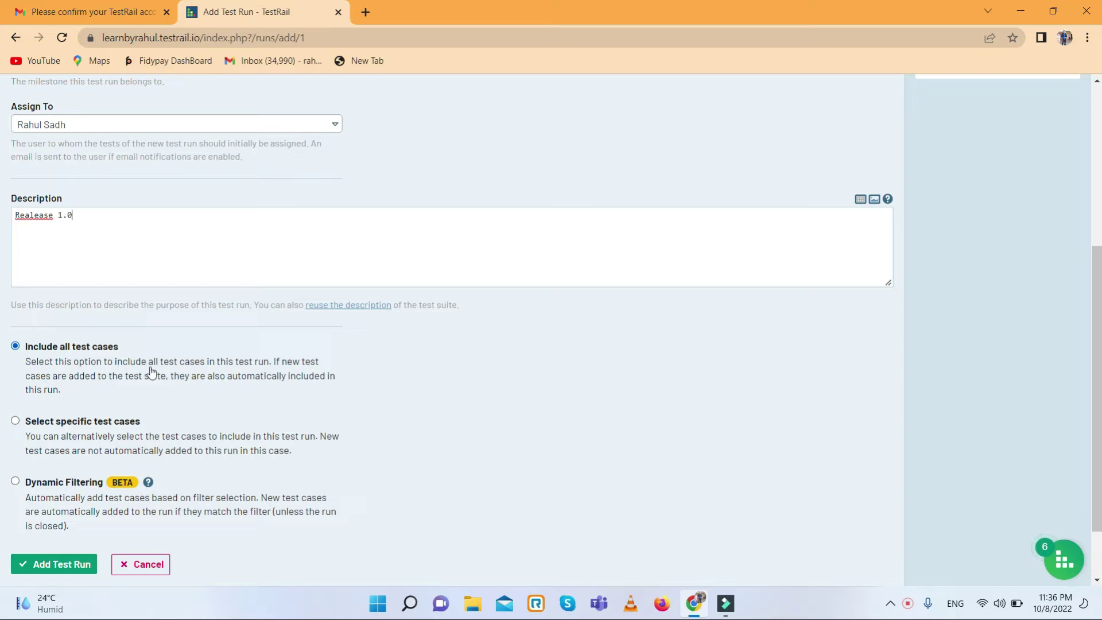
pyautogui.click(16, 421)
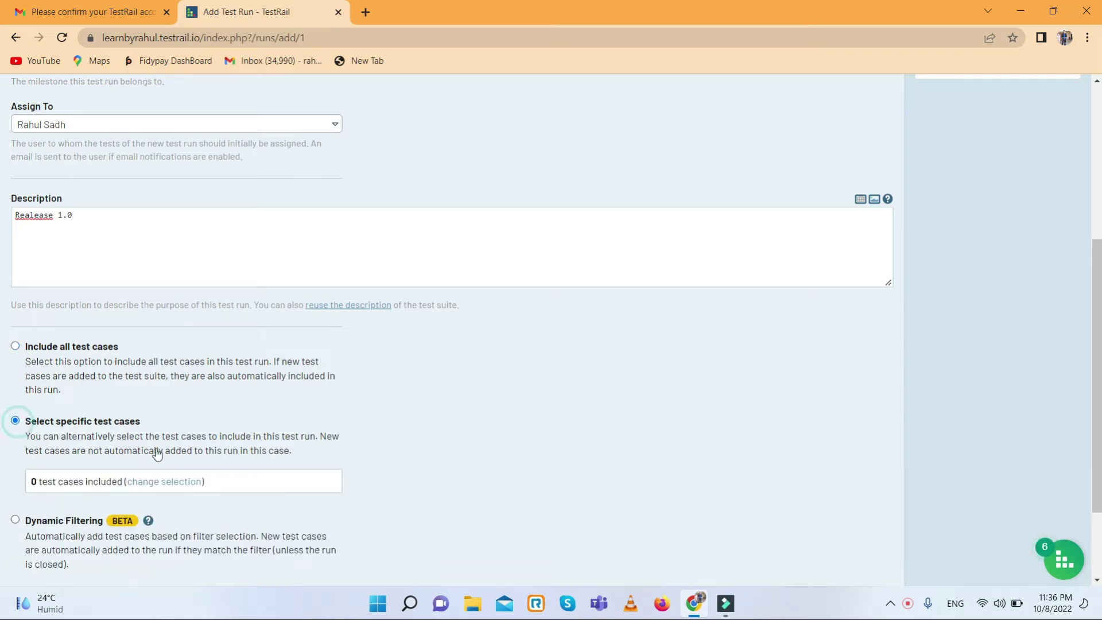
# - Select the Login in flipcart and Add to cart cases, giving the run 2 test cases
pyautogui.click(165, 481)
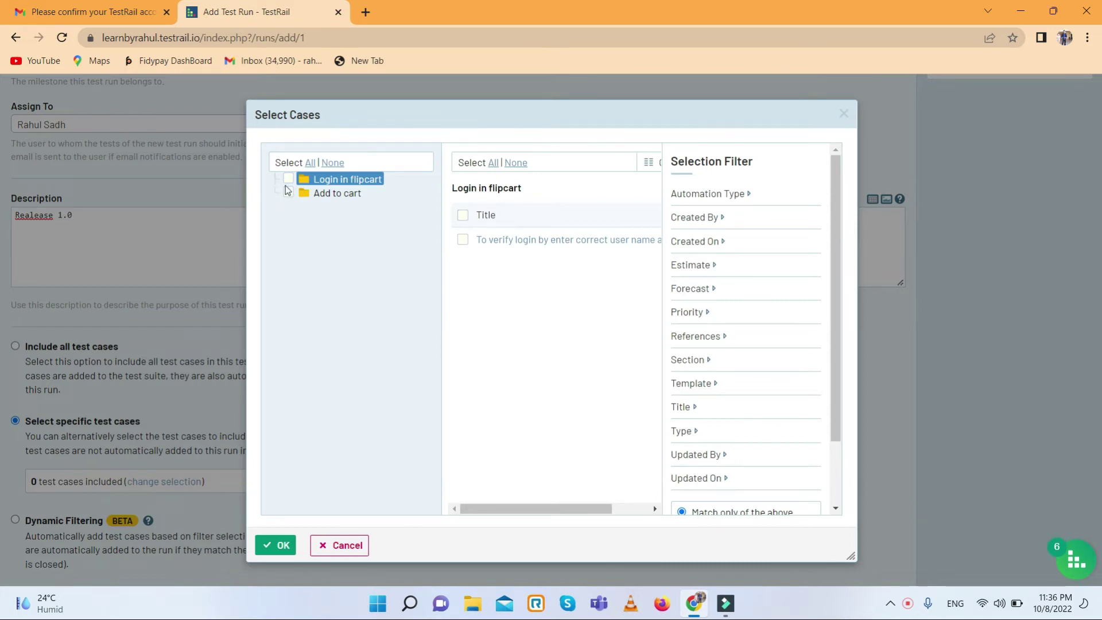
pyautogui.click(288, 179)
pyautogui.click(288, 193)
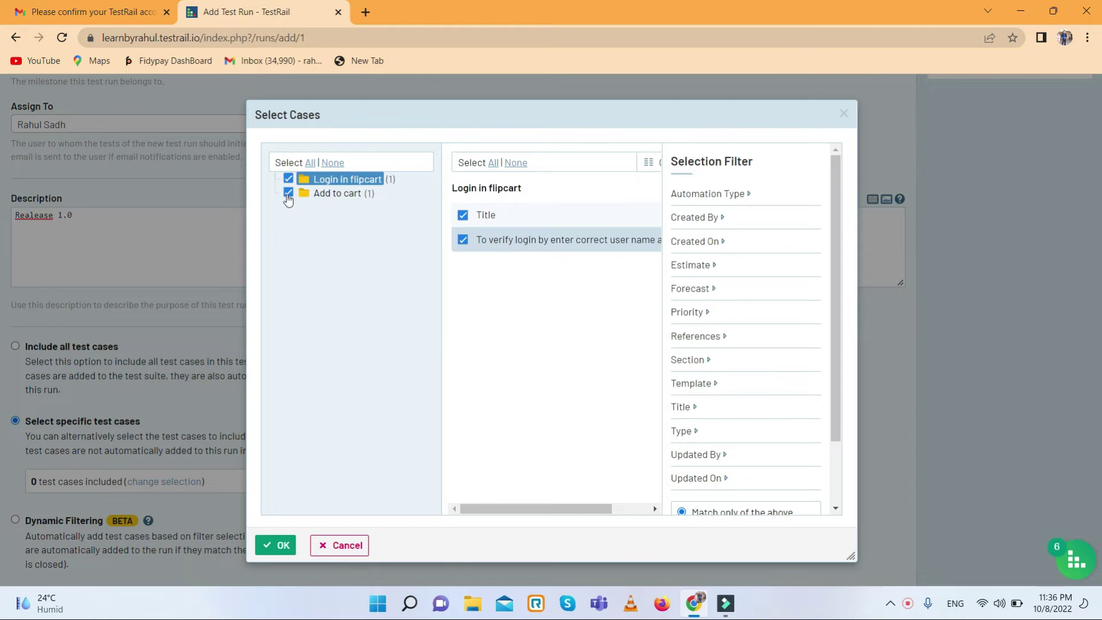
pyautogui.click(288, 193)
pyautogui.click(280, 548)
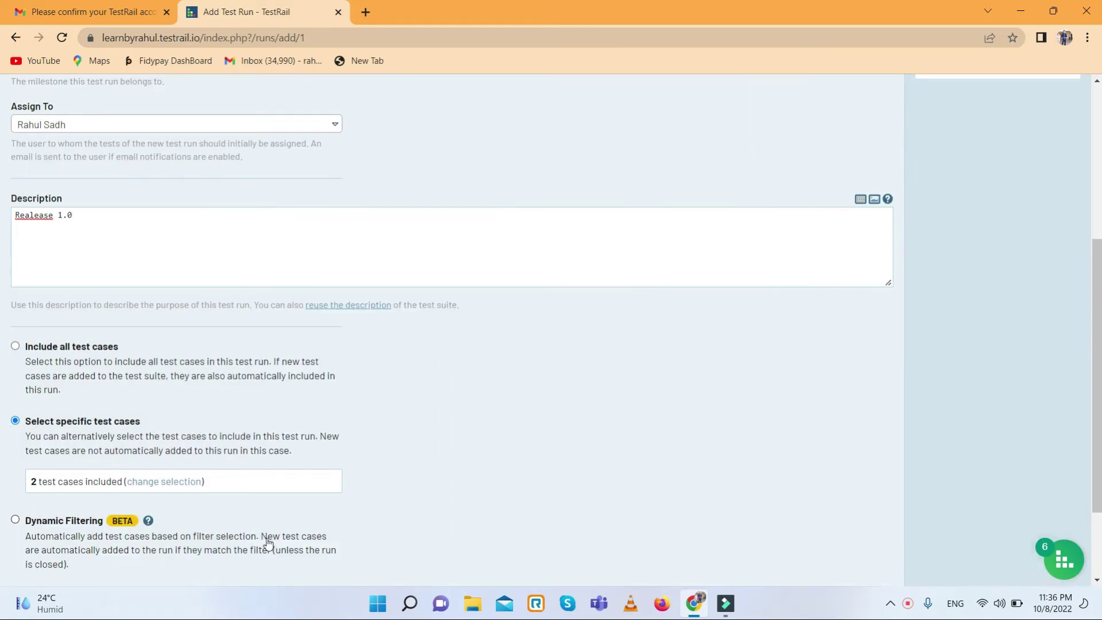
pyautogui.scroll(-2, 270, 455)
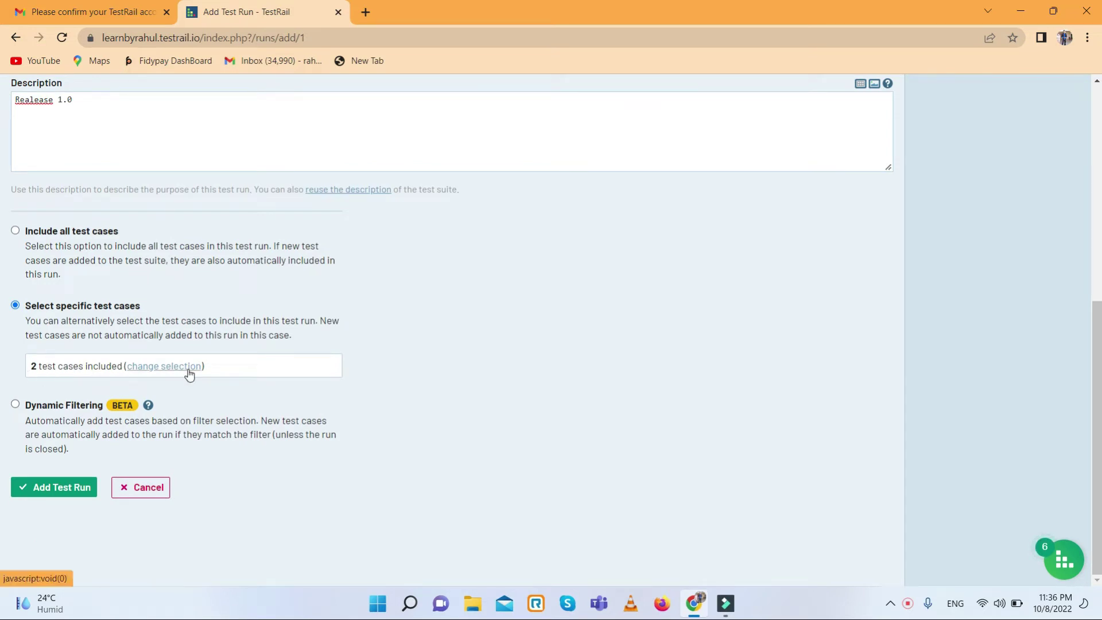
# - Create the Flipcart Test suit run and review its untested tests T1 and T2 at 0% passed
pyautogui.click(59, 488)
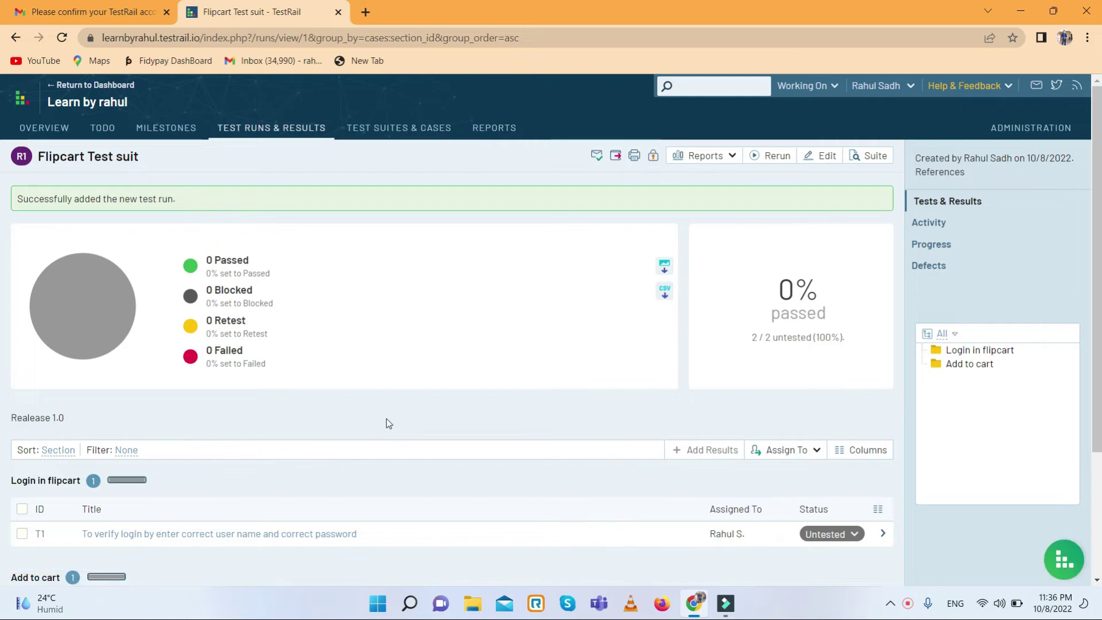
pyautogui.scroll(-3, 456, 338)
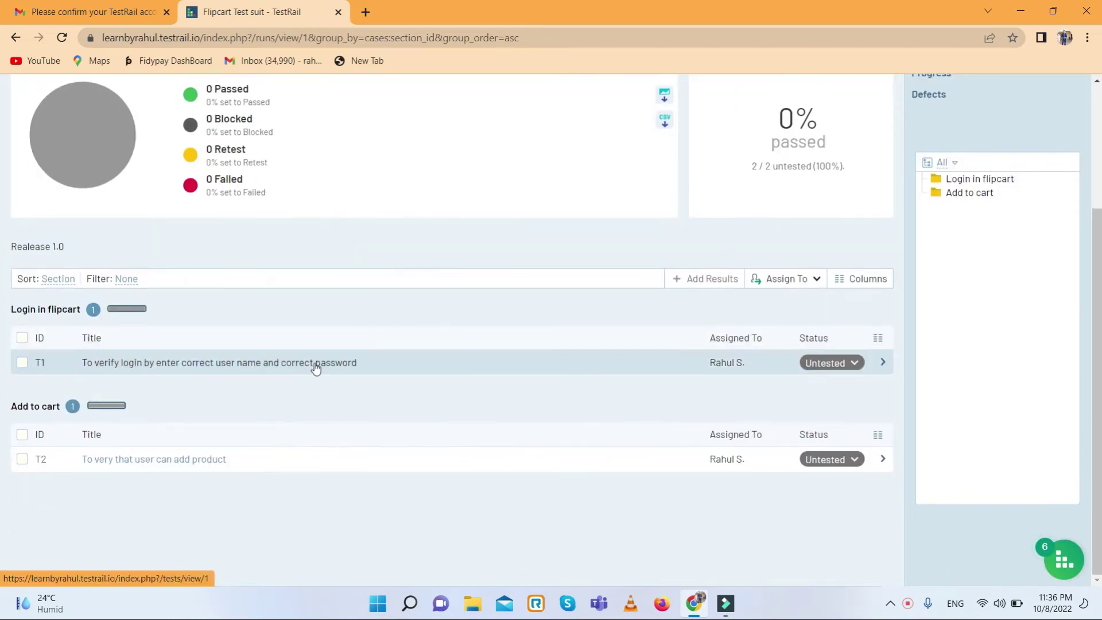
pyautogui.scroll(3, 440, 367)
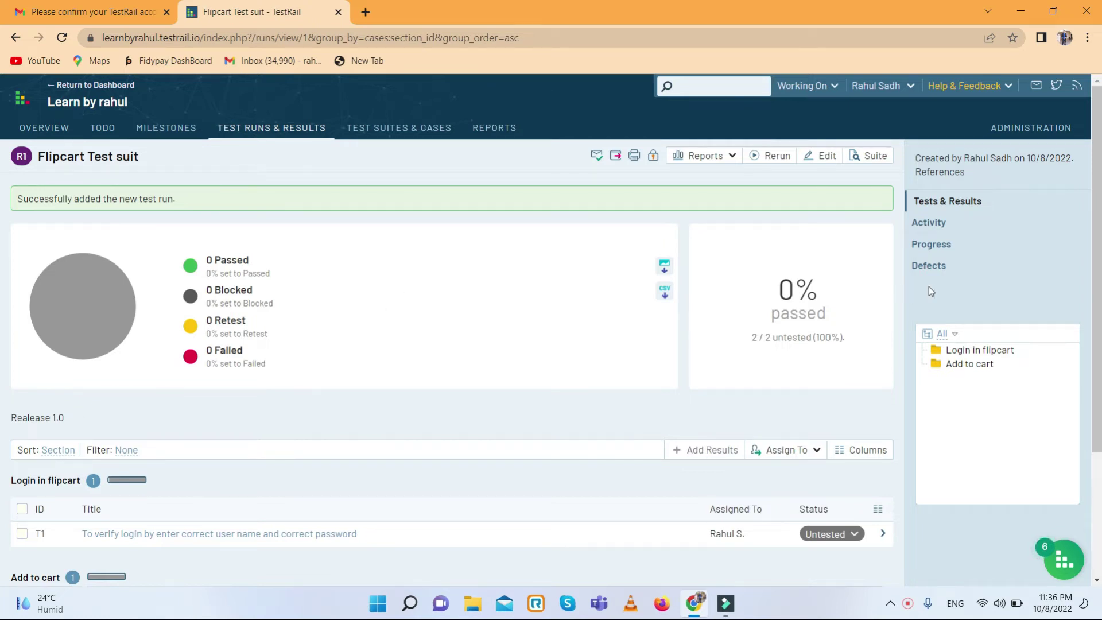
pyautogui.scroll(-2, 799, 326)
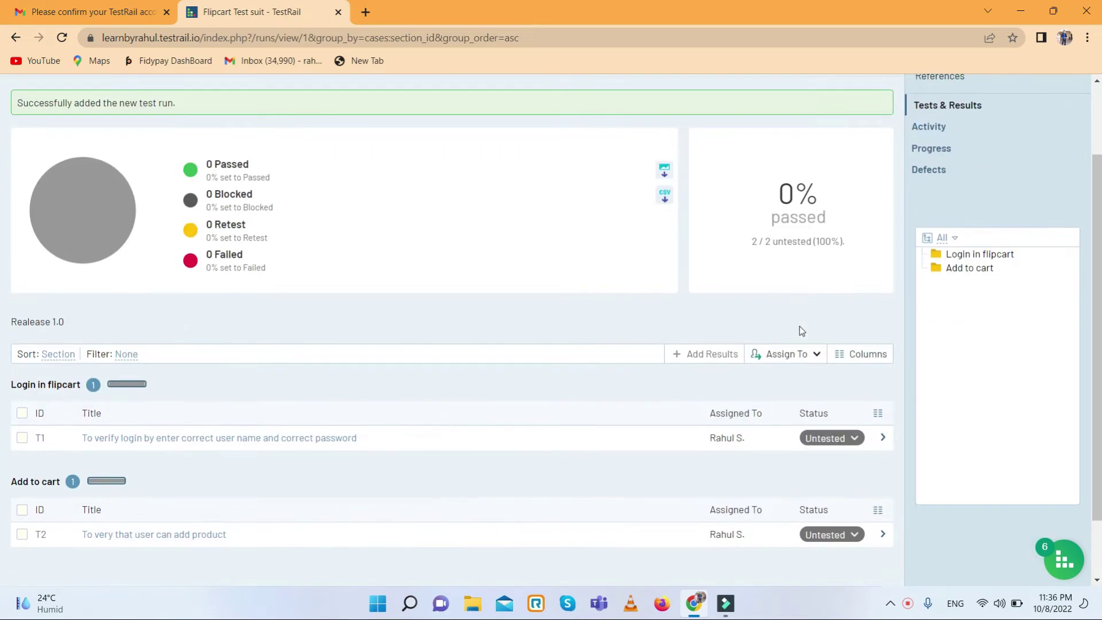
pyautogui.scroll(-1, 800, 326)
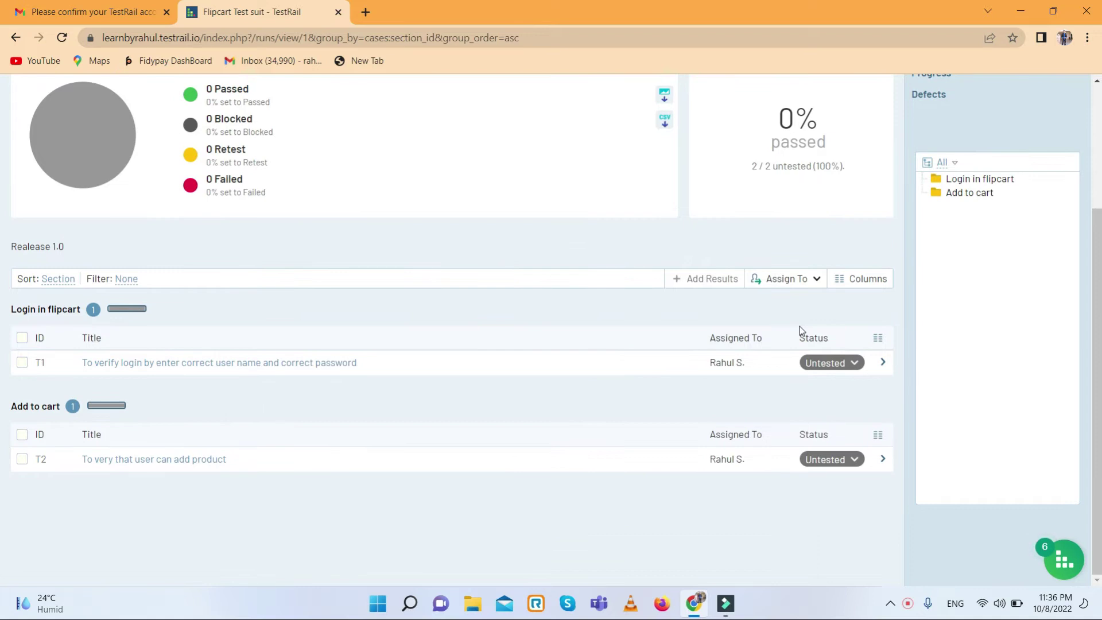
pyautogui.scroll(3, 383, 346)
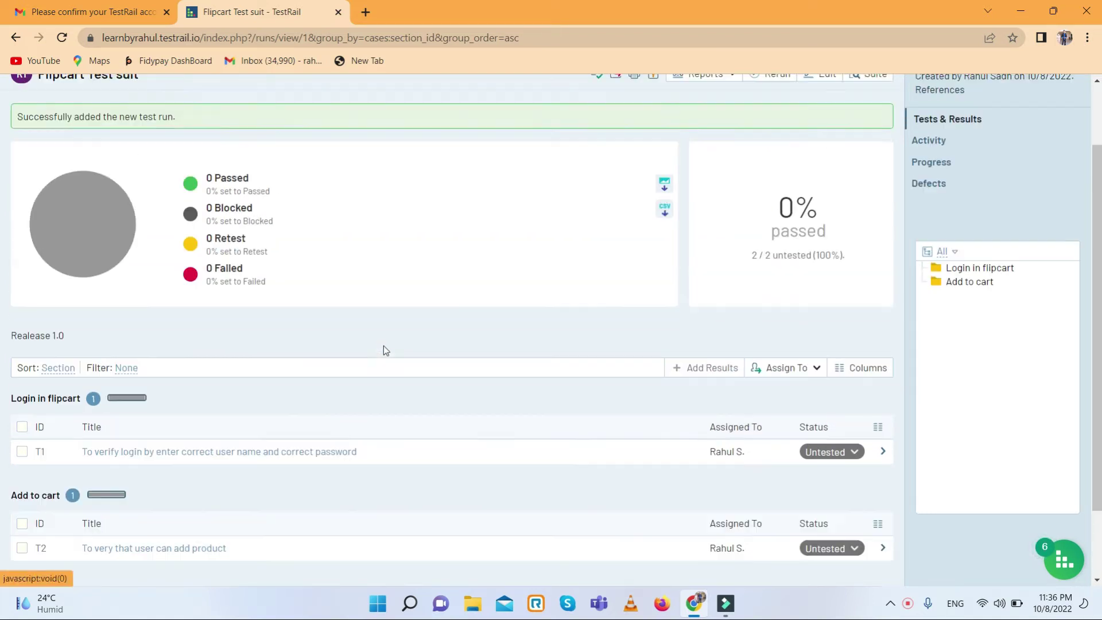
pyautogui.scroll(-2, 402, 339)
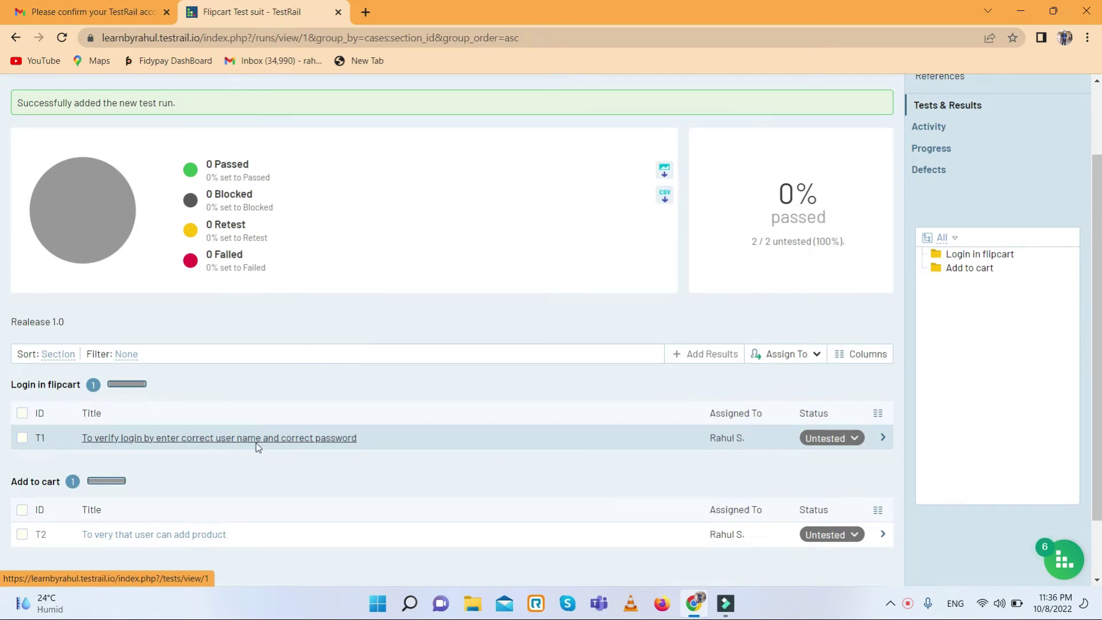
pyautogui.scroll(-1, 258, 447)
# - Open login test T1 and bring up its Untested result for editing
pyautogui.click(287, 367)
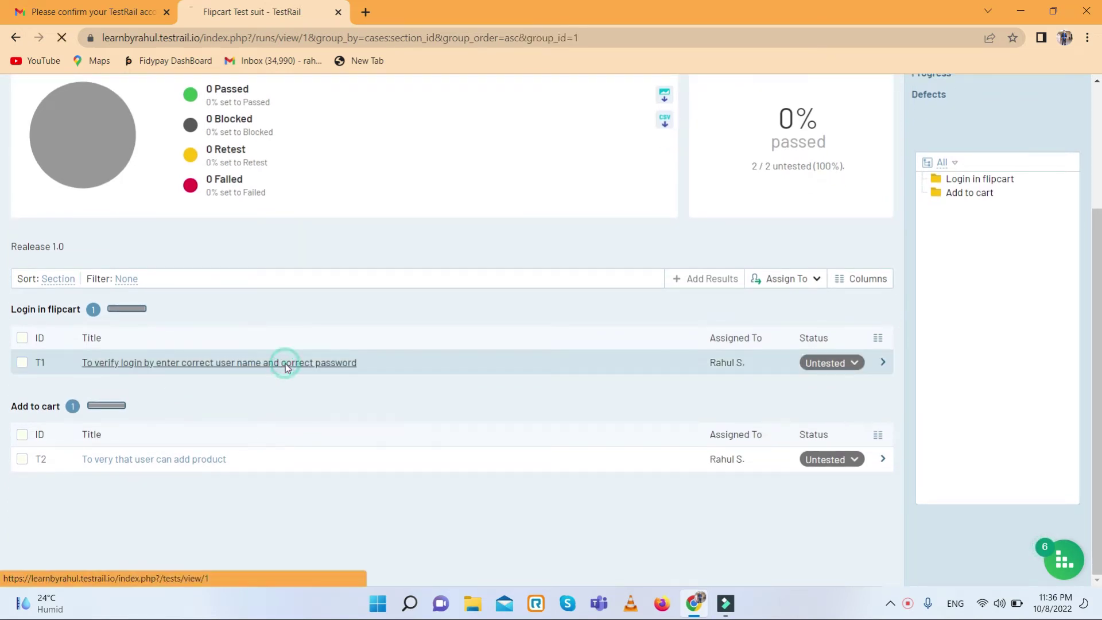
pyautogui.scroll(-2, 287, 369)
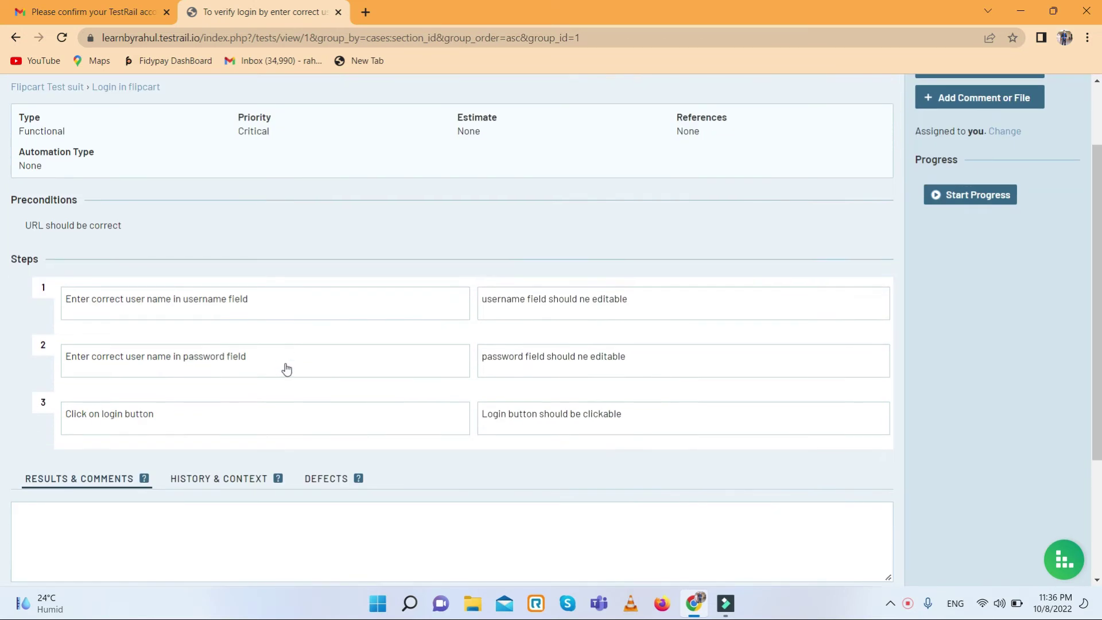
pyautogui.scroll(2, 287, 368)
pyautogui.scroll(-5, 287, 368)
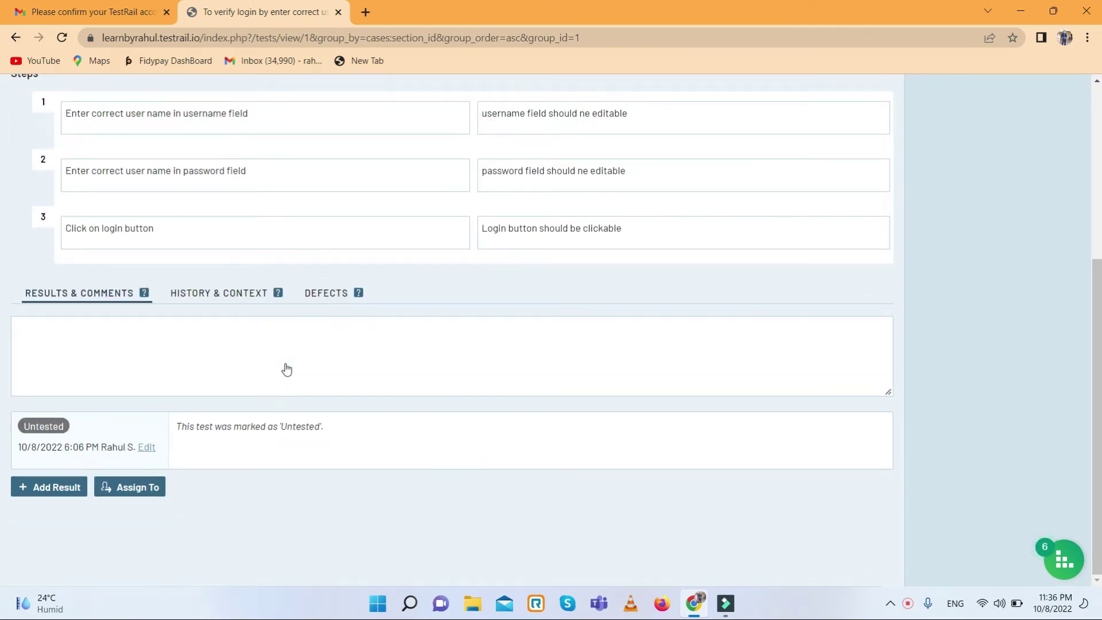
pyautogui.scroll(3, 287, 369)
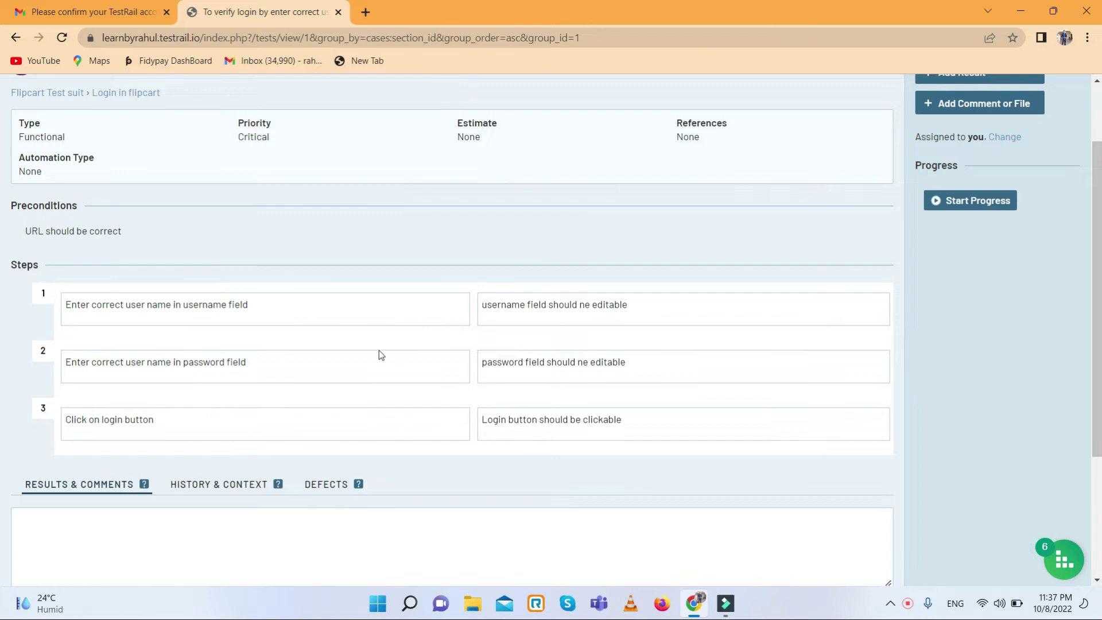
pyautogui.scroll(-3, 379, 353)
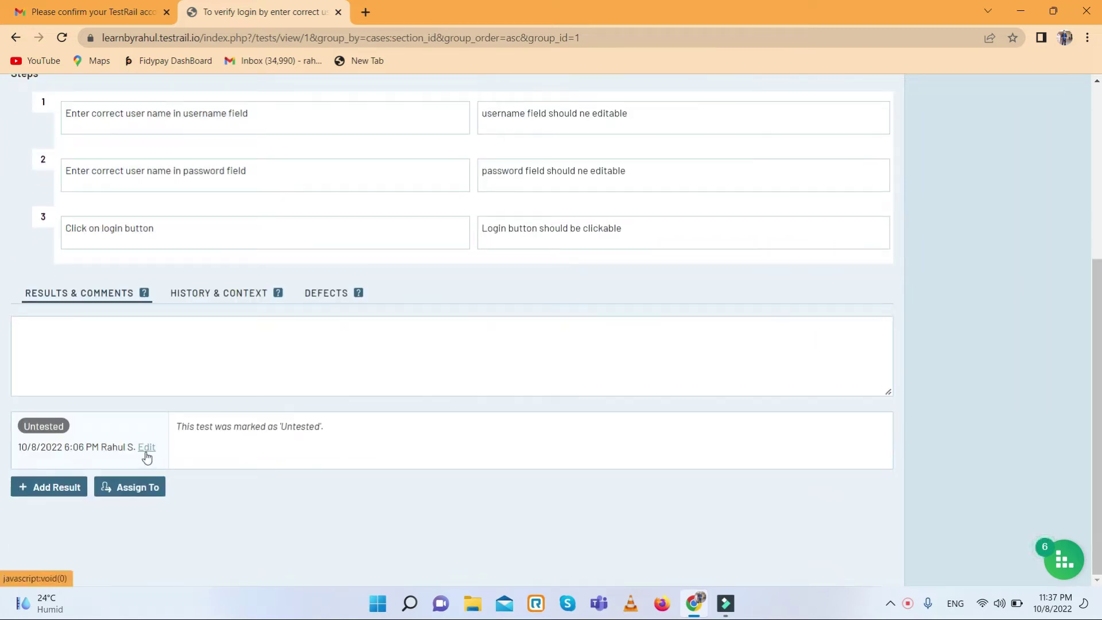
pyautogui.click(145, 453)
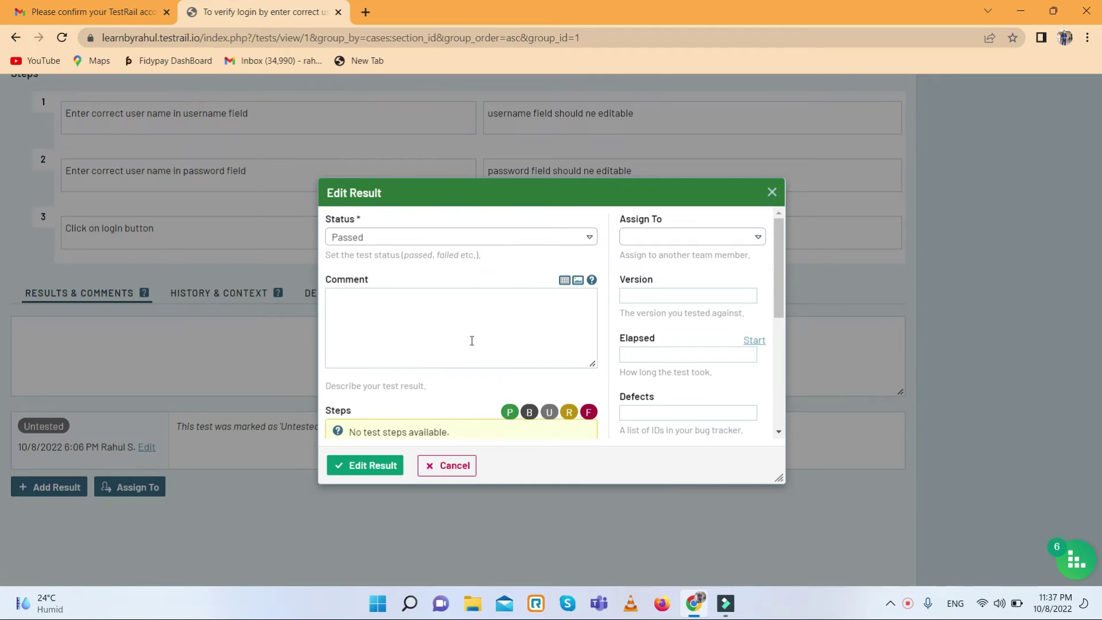
# - Save T1's result with status Passed, assigned to the team member
pyautogui.click(584, 238)
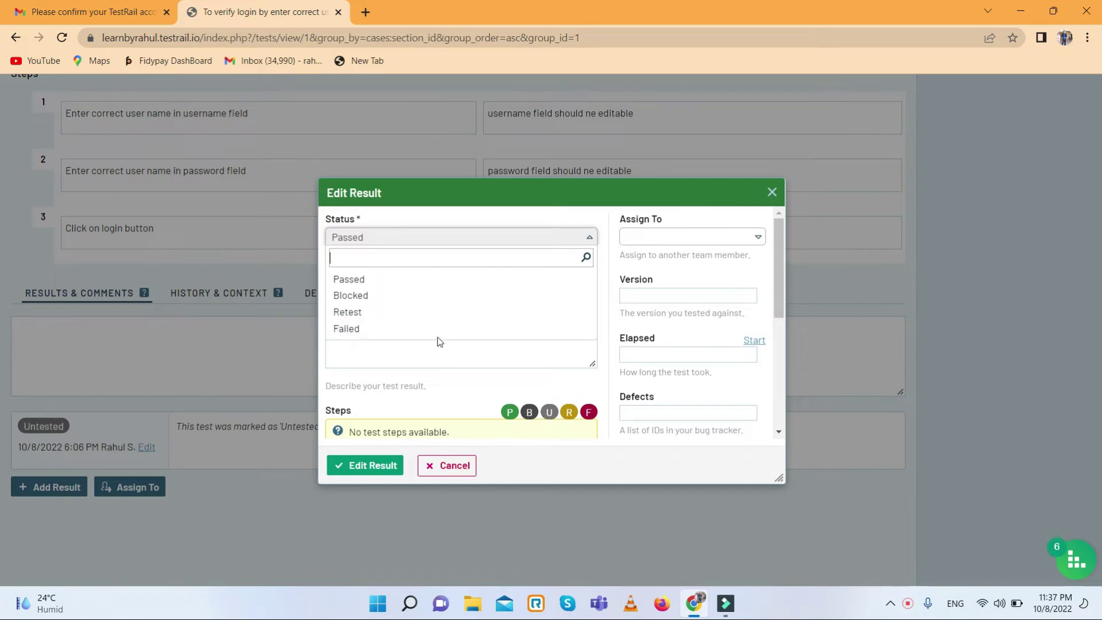
pyautogui.click(488, 234)
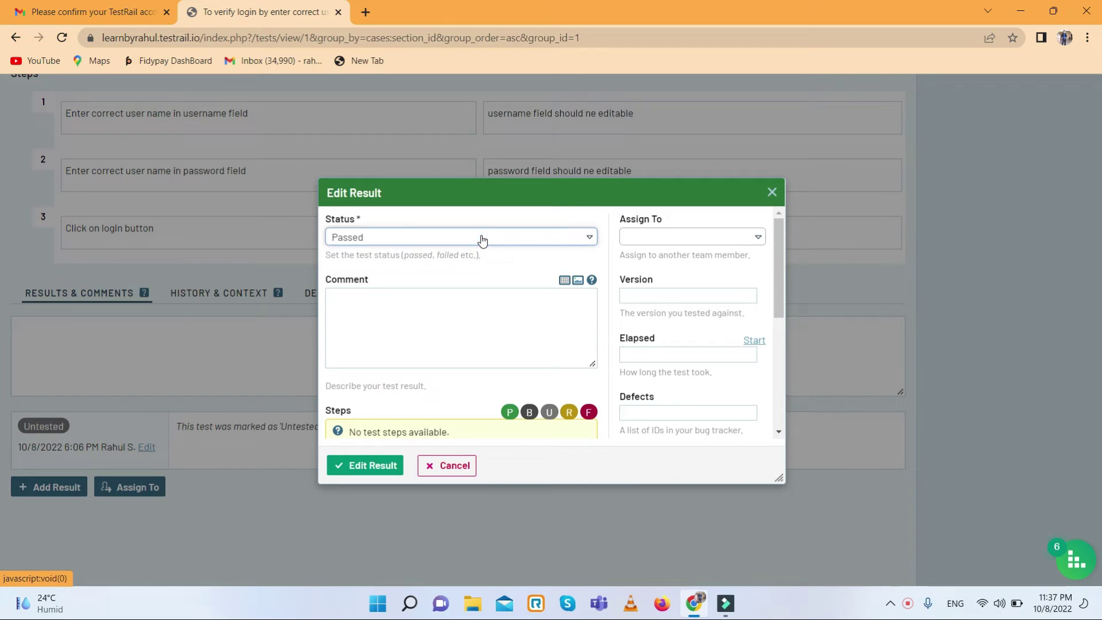
pyautogui.click(677, 242)
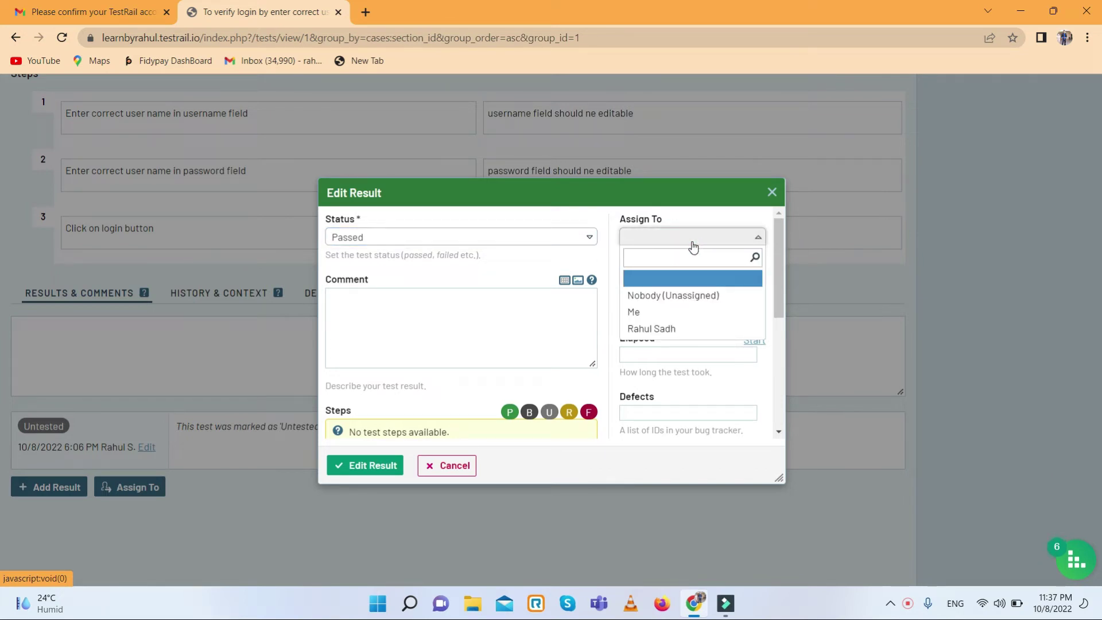
pyautogui.press('Down')
pyautogui.press('Down')
pyautogui.press('Down')
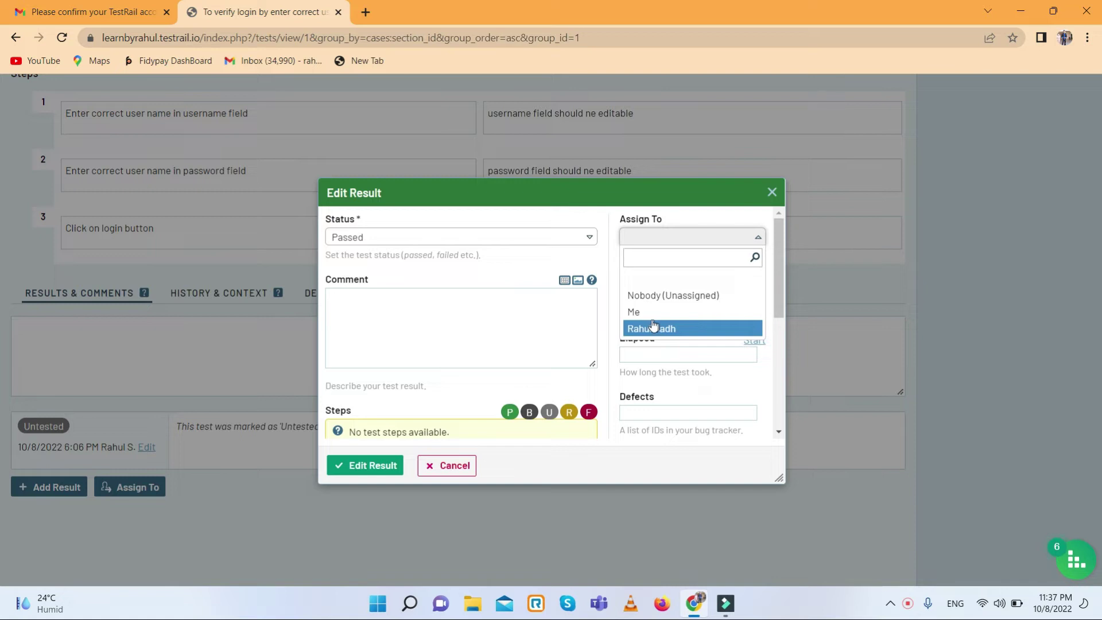
pyautogui.press('Up')
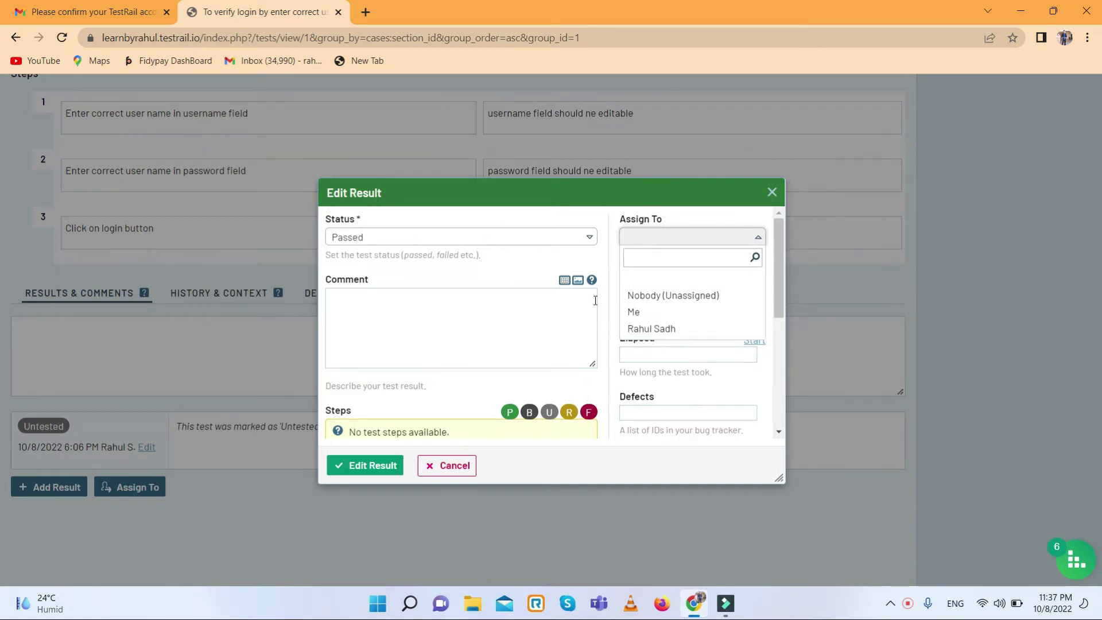
pyautogui.click(615, 287)
pyautogui.click(681, 244)
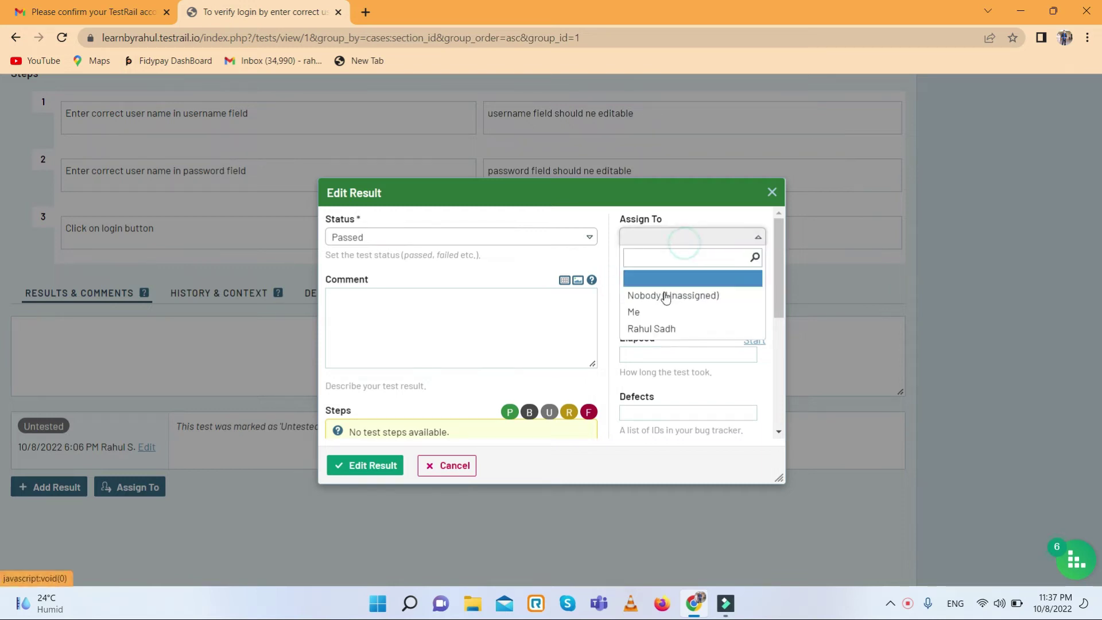
pyautogui.click(647, 329)
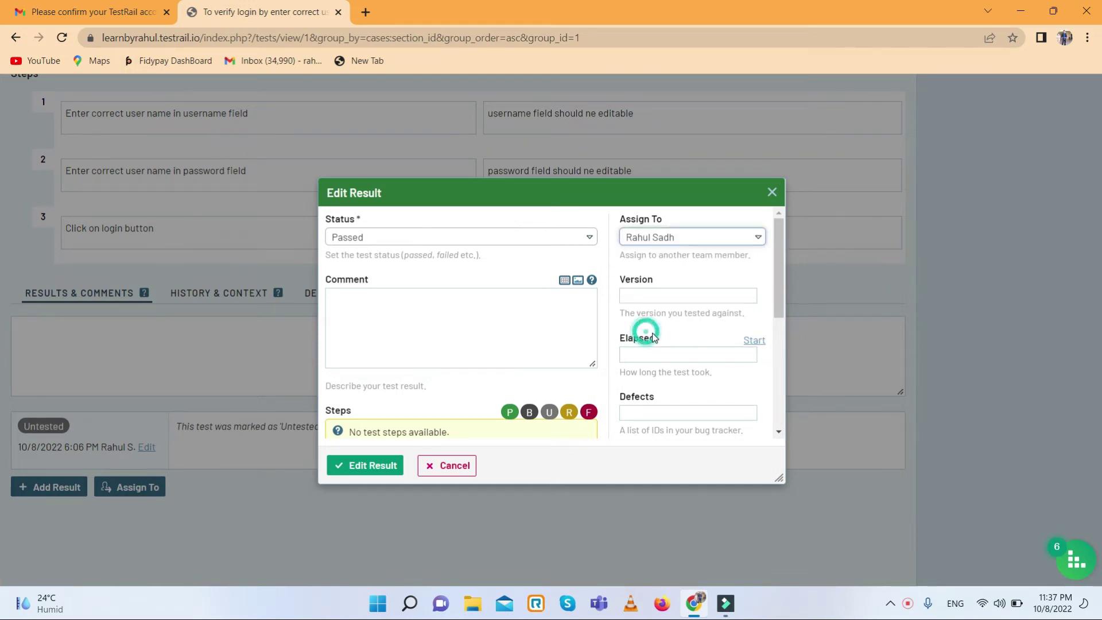
pyautogui.click(671, 295)
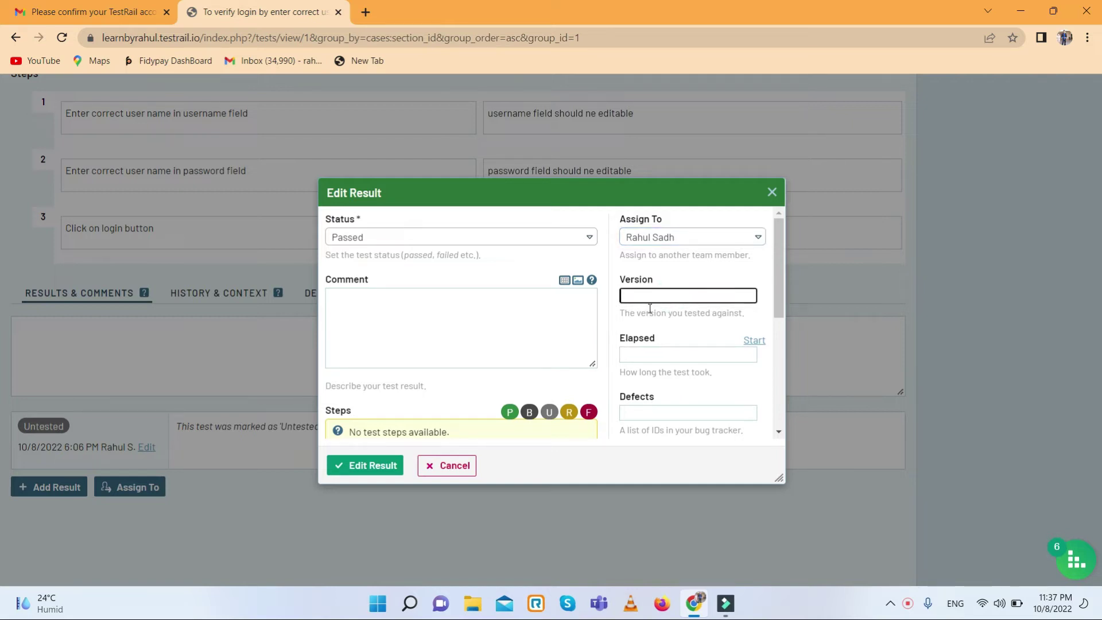
pyautogui.scroll(-2, 651, 381)
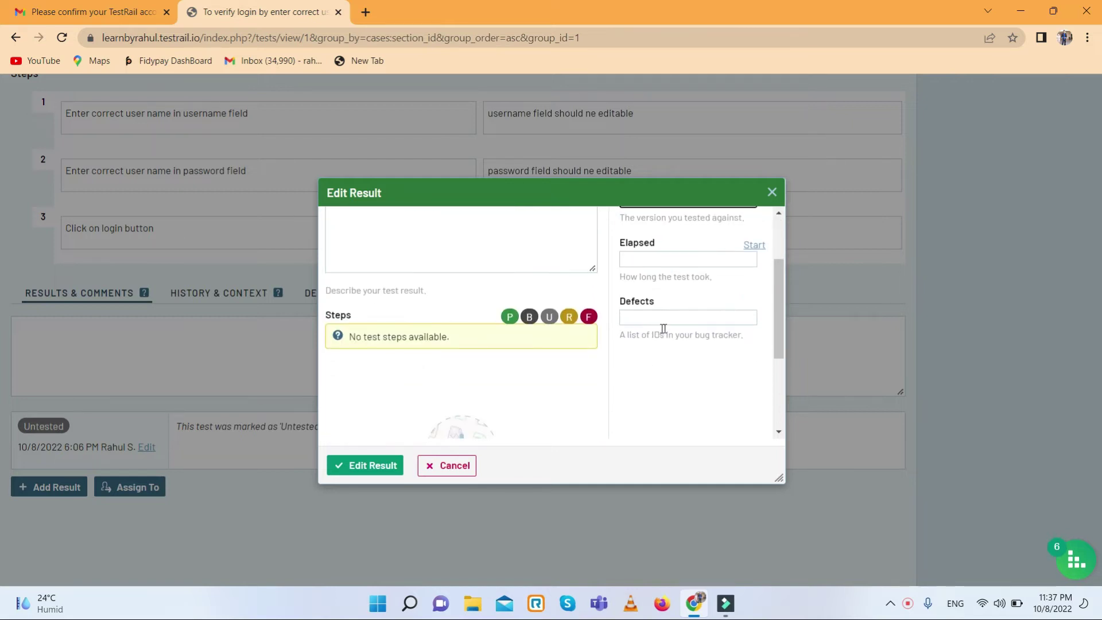
pyautogui.click(671, 319)
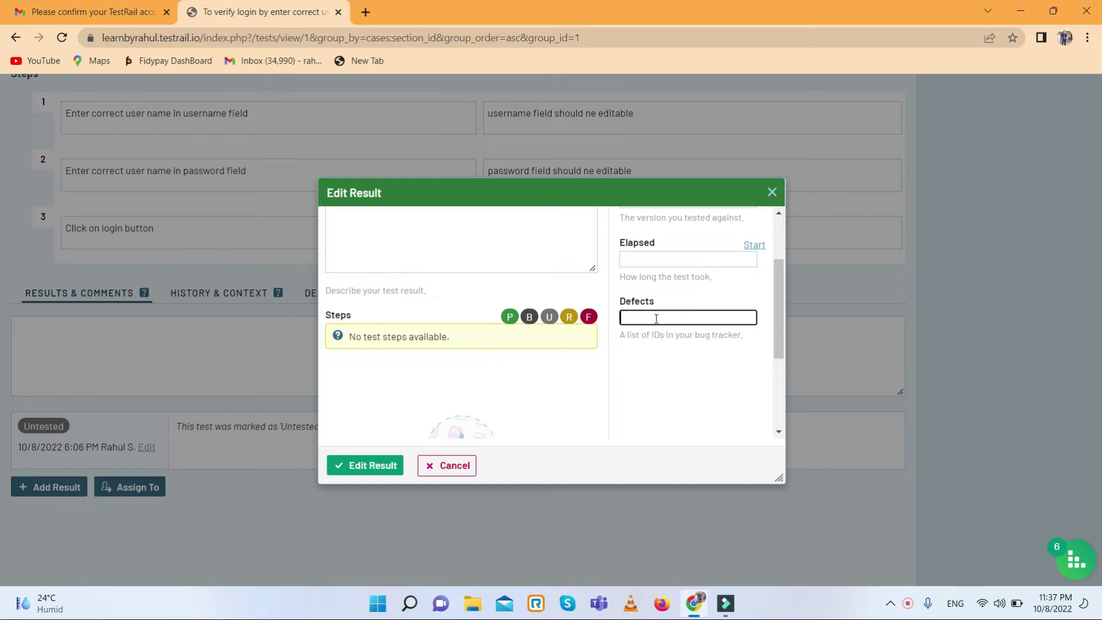
pyautogui.click(372, 469)
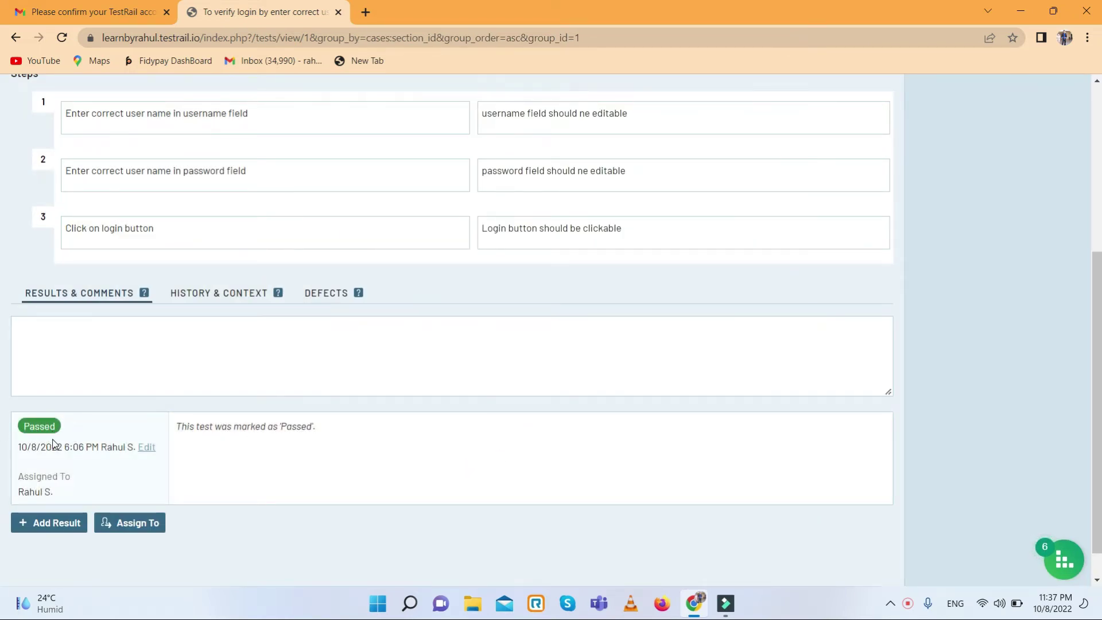
# - Return to the Flipcart Test suit run, now showing T1 Passed and 50% passed
pyautogui.scroll(5, 53, 443)
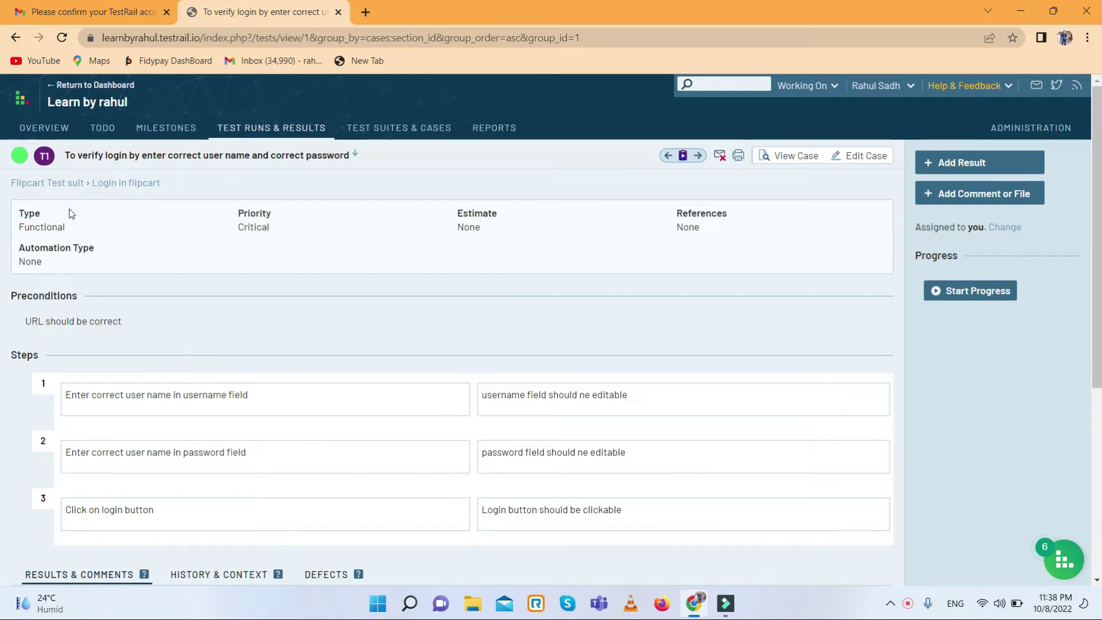
pyautogui.click(16, 37)
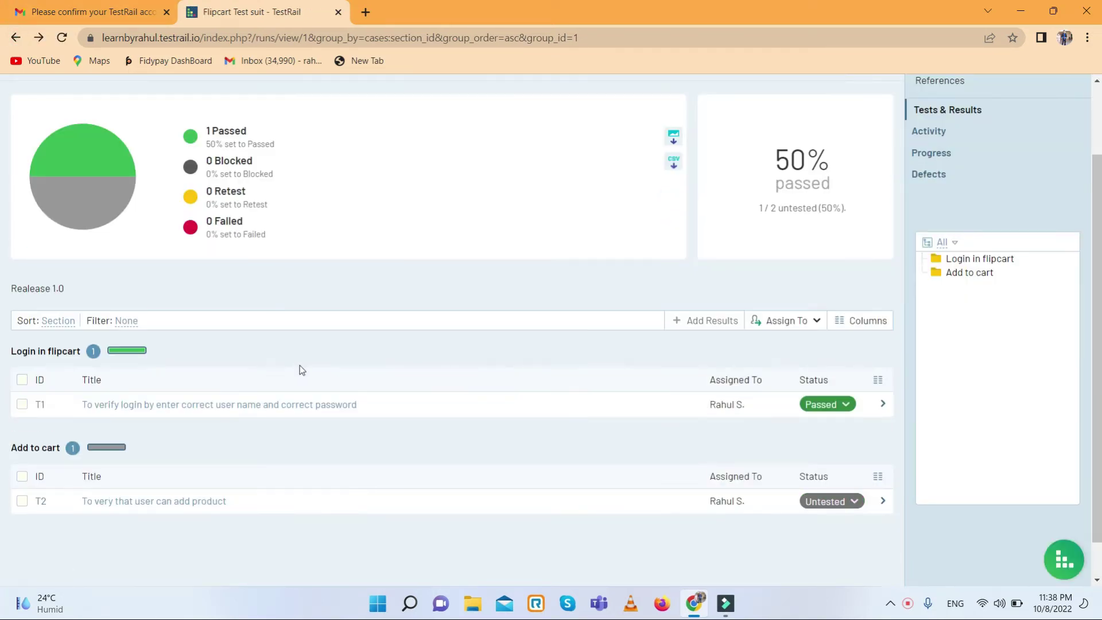
pyautogui.scroll(2, 304, 365)
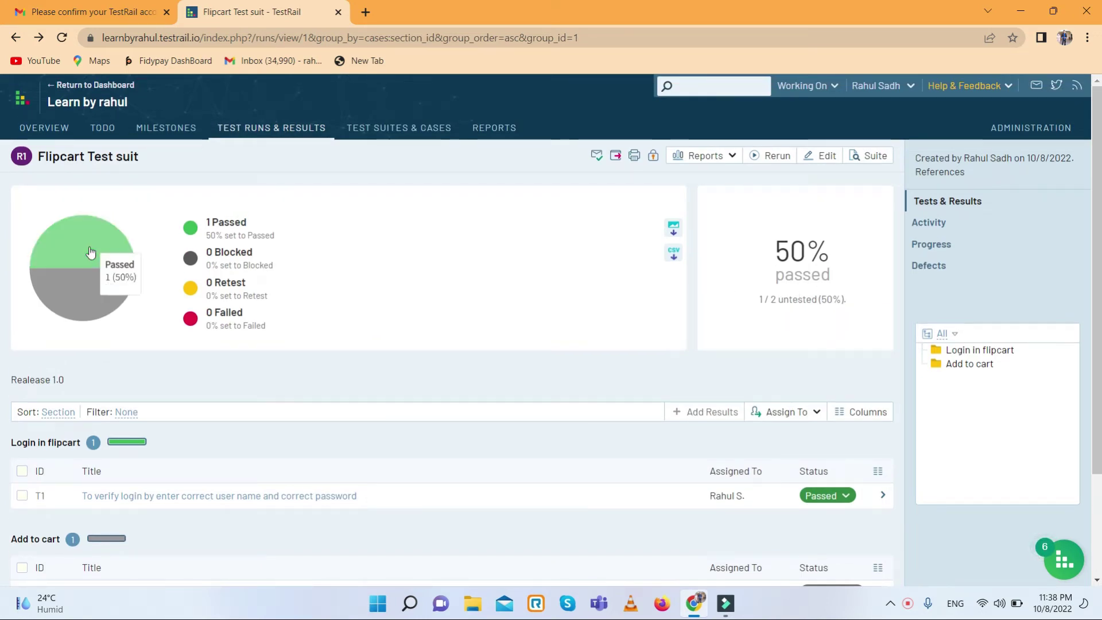
pyautogui.scroll(-2, 413, 346)
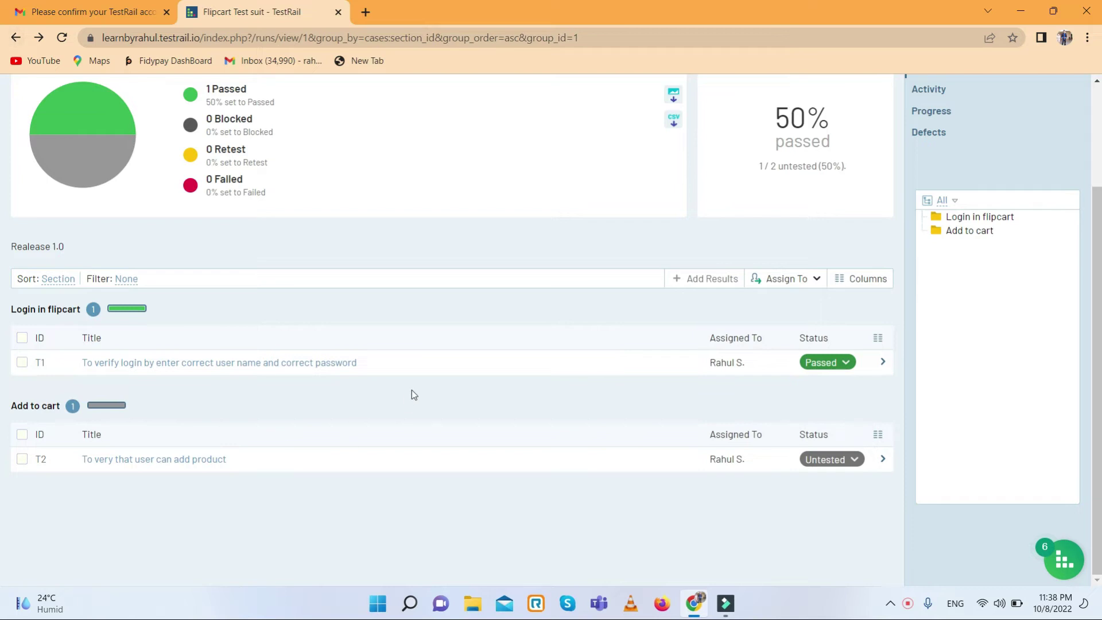
# - Select T2, cancel its reassignment unchanged, and open the 'To very that user can add product' test page
pyautogui.click(23, 458)
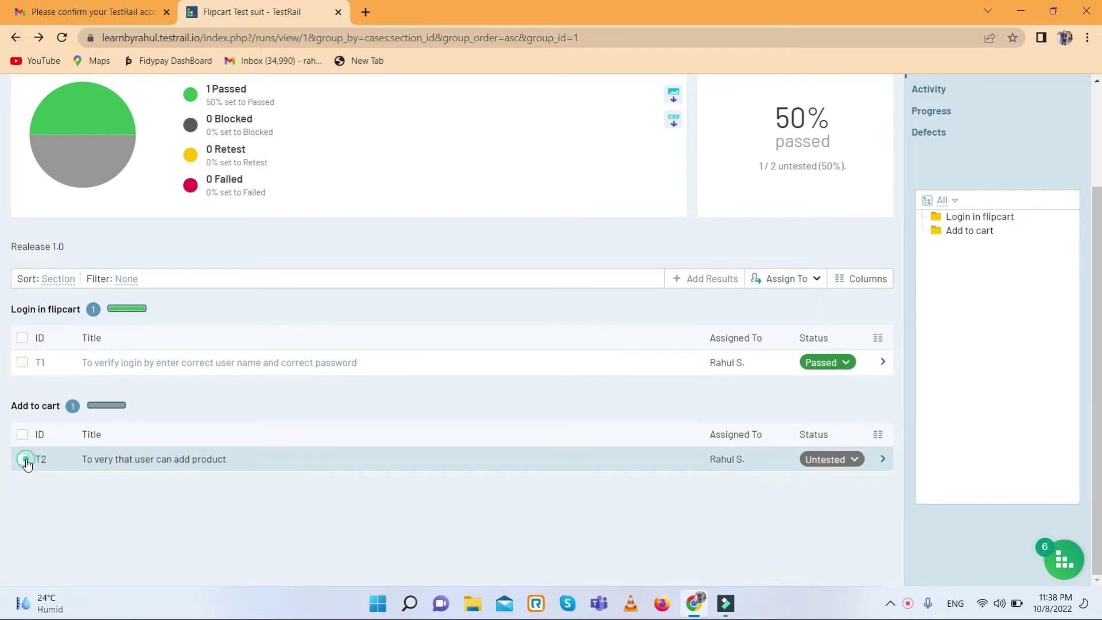
pyautogui.click(735, 459)
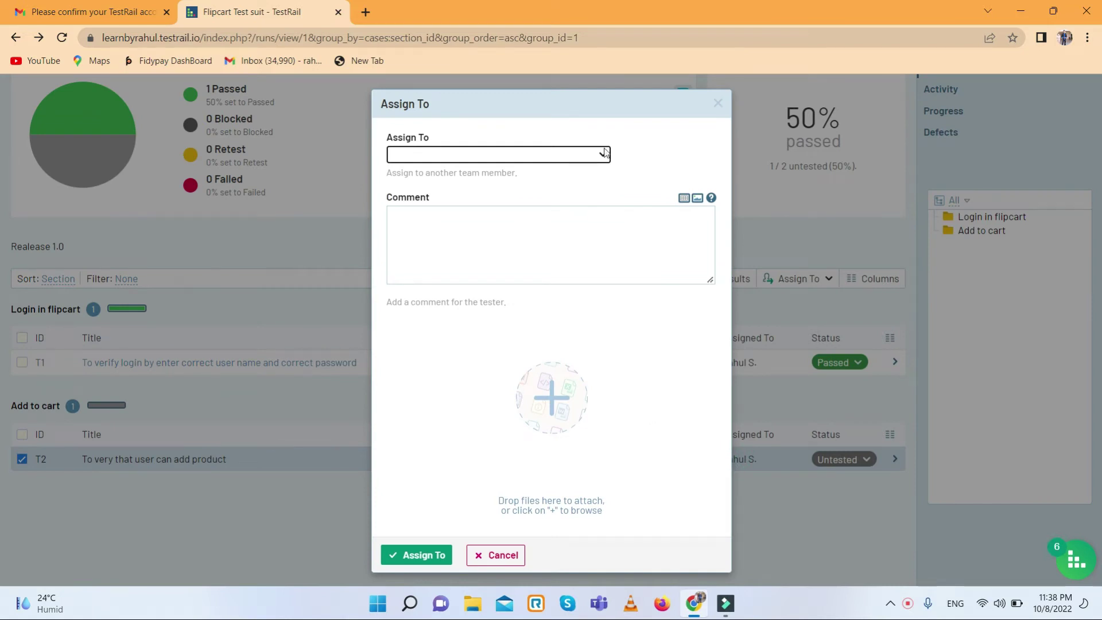
pyautogui.click(502, 555)
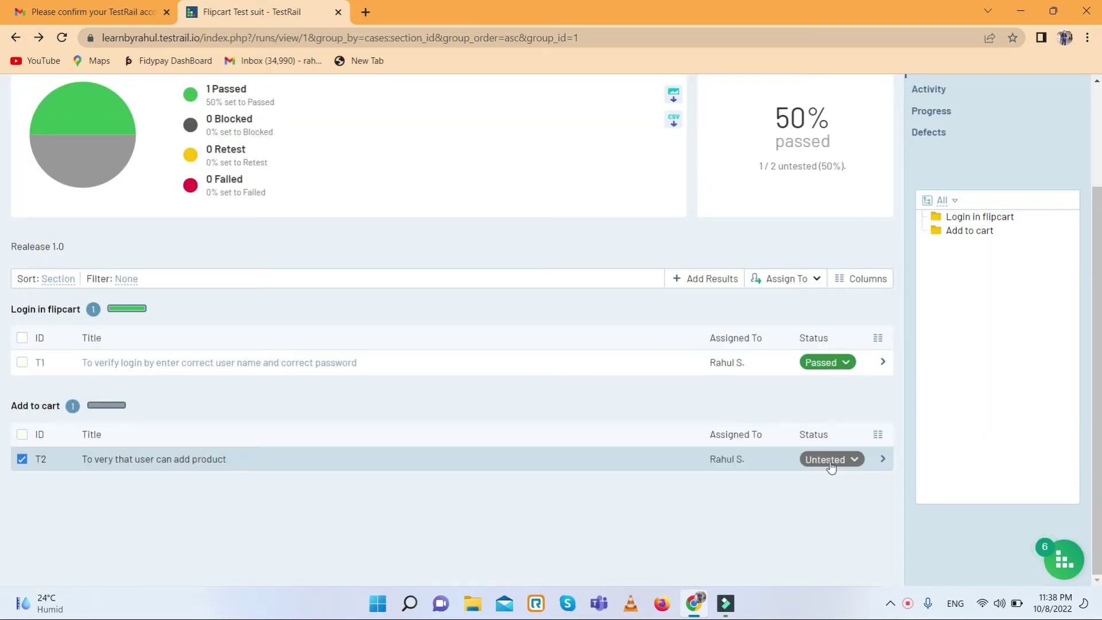
pyautogui.click(151, 459)
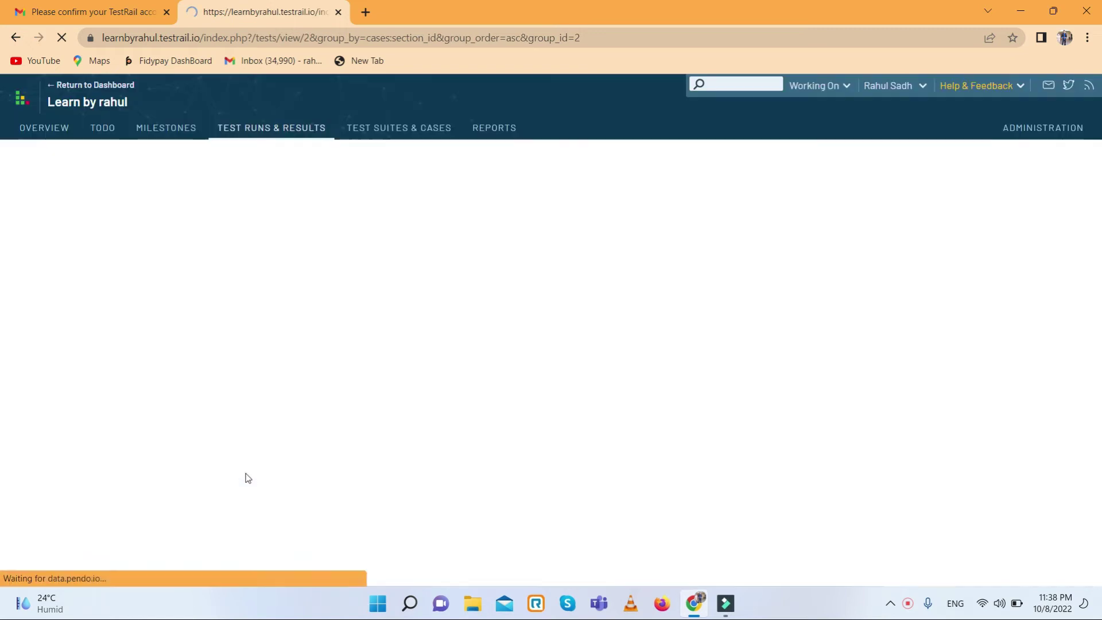
pyautogui.scroll(-3, 294, 436)
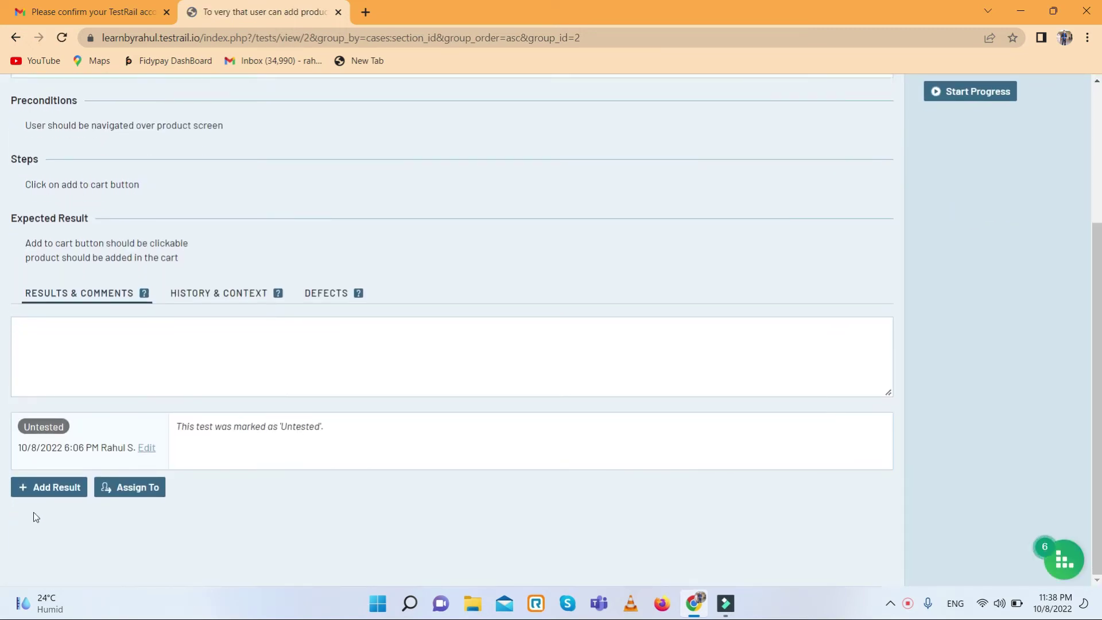
# - Add a Failed result to T2, assigned to the team member
pyautogui.click(40, 486)
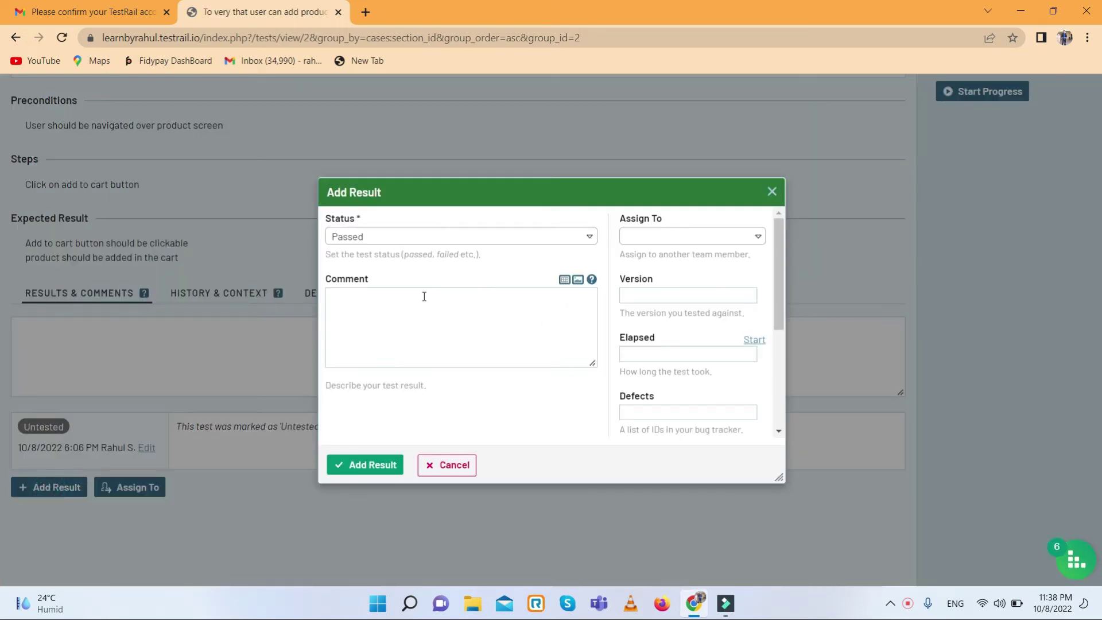
pyautogui.click(490, 237)
pyautogui.click(357, 329)
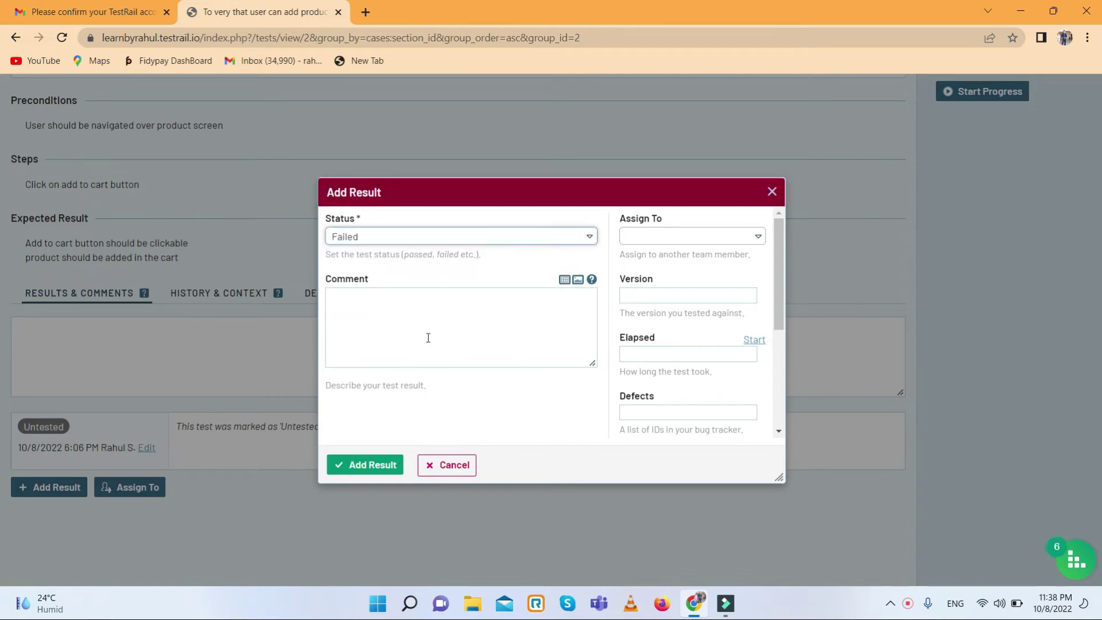
pyautogui.click(691, 236)
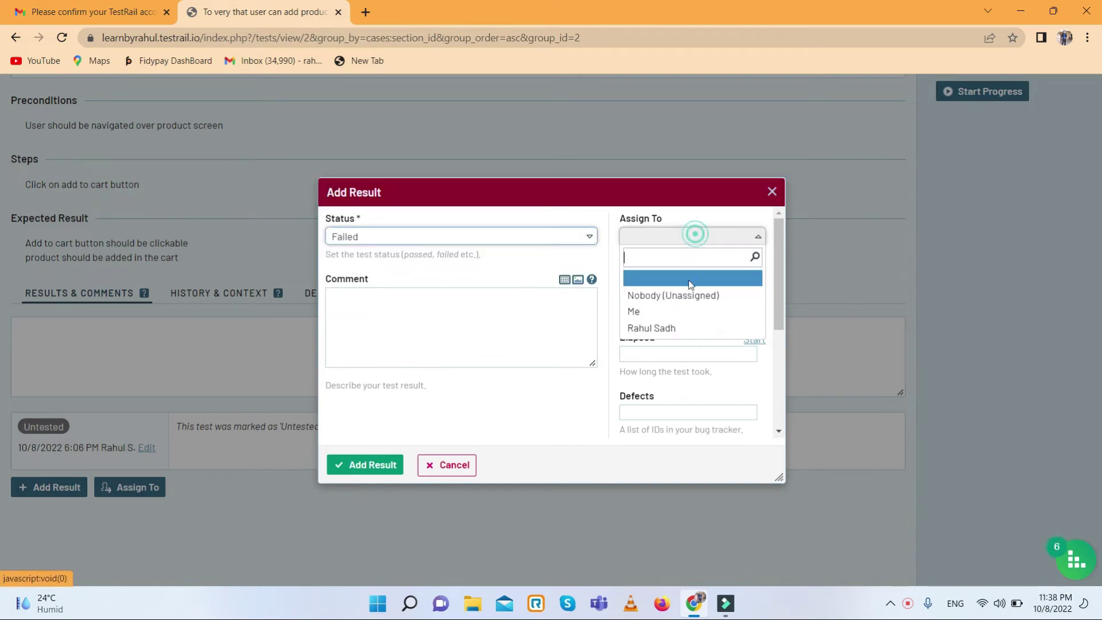
pyautogui.click(641, 326)
pyautogui.click(380, 464)
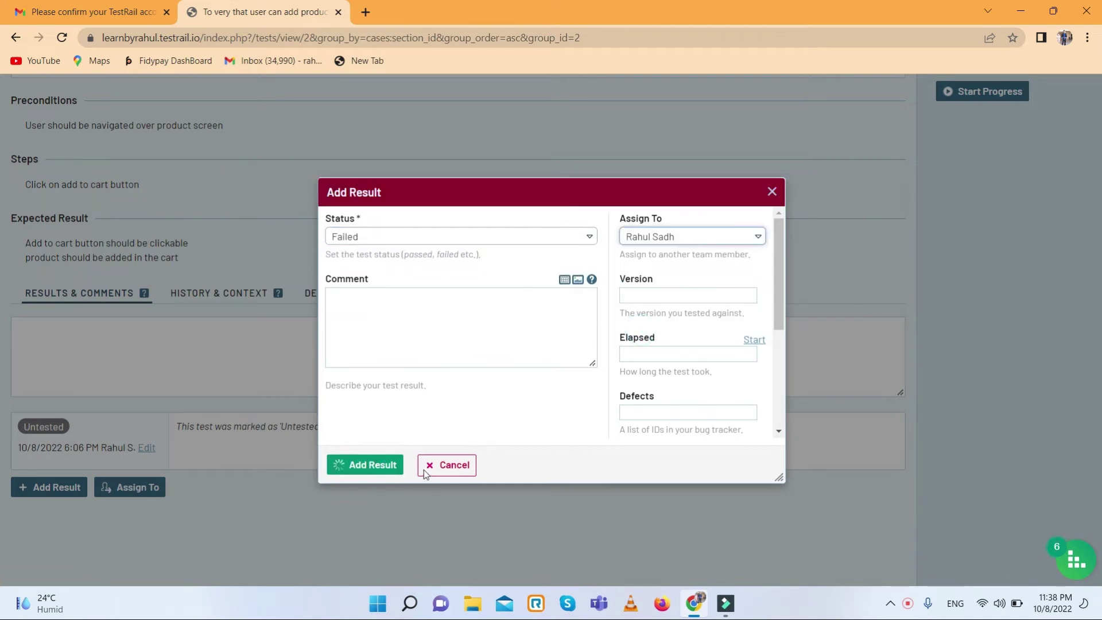
pyautogui.scroll(-2, 375, 473)
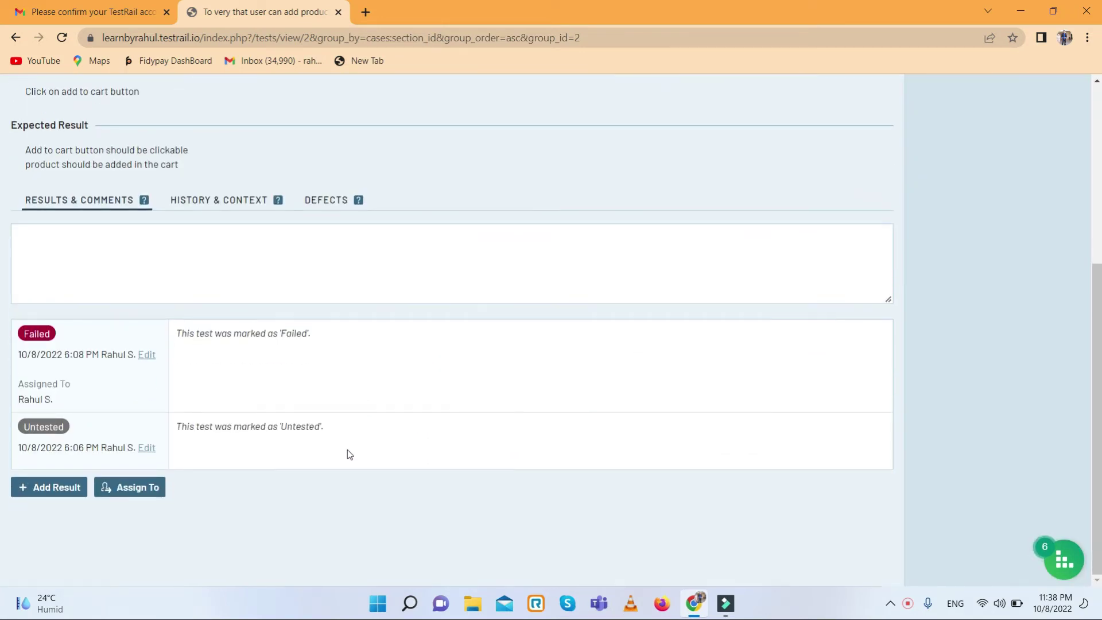
pyautogui.scroll(4, 118, 438)
pyautogui.scroll(-4, 221, 487)
# - Change T2's older Untested result to Blocked and save it
pyautogui.click(147, 447)
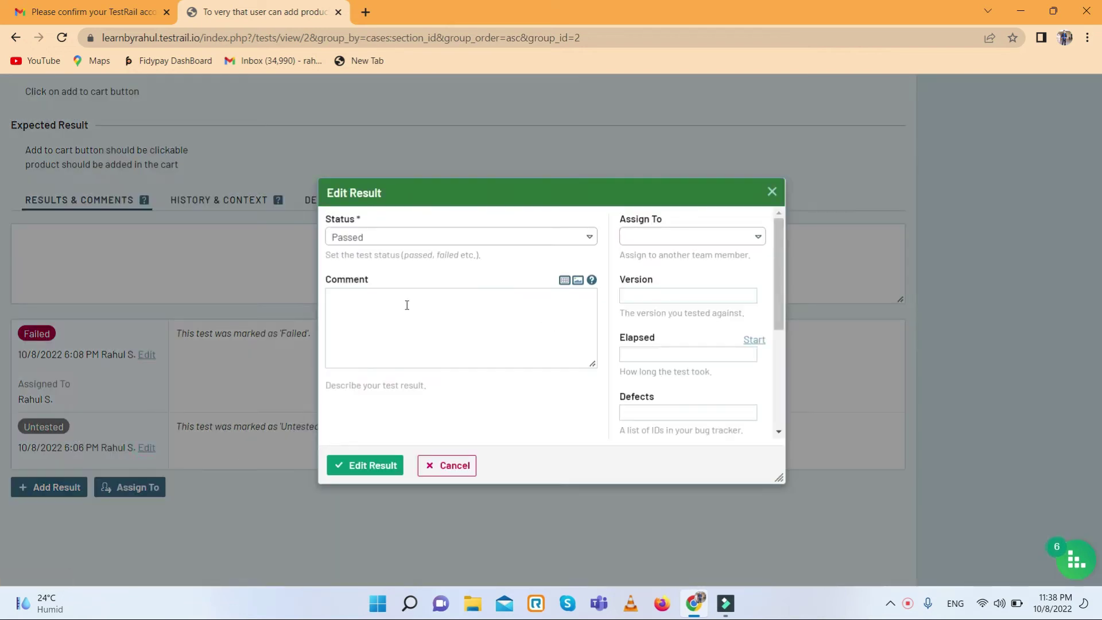
pyautogui.click(458, 244)
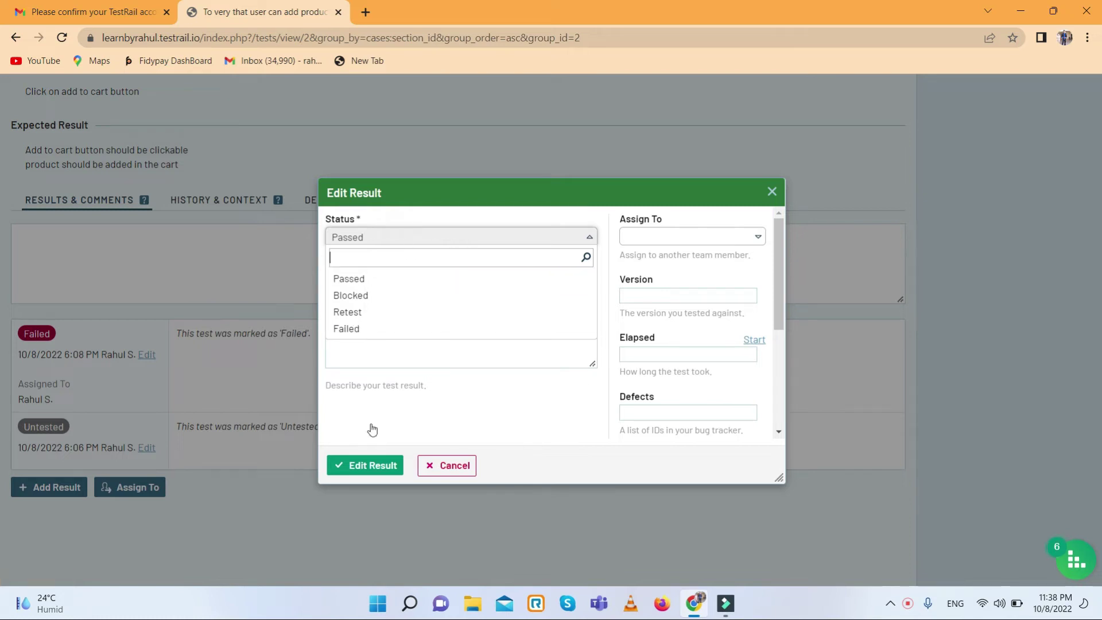
pyautogui.click(342, 296)
pyautogui.click(369, 466)
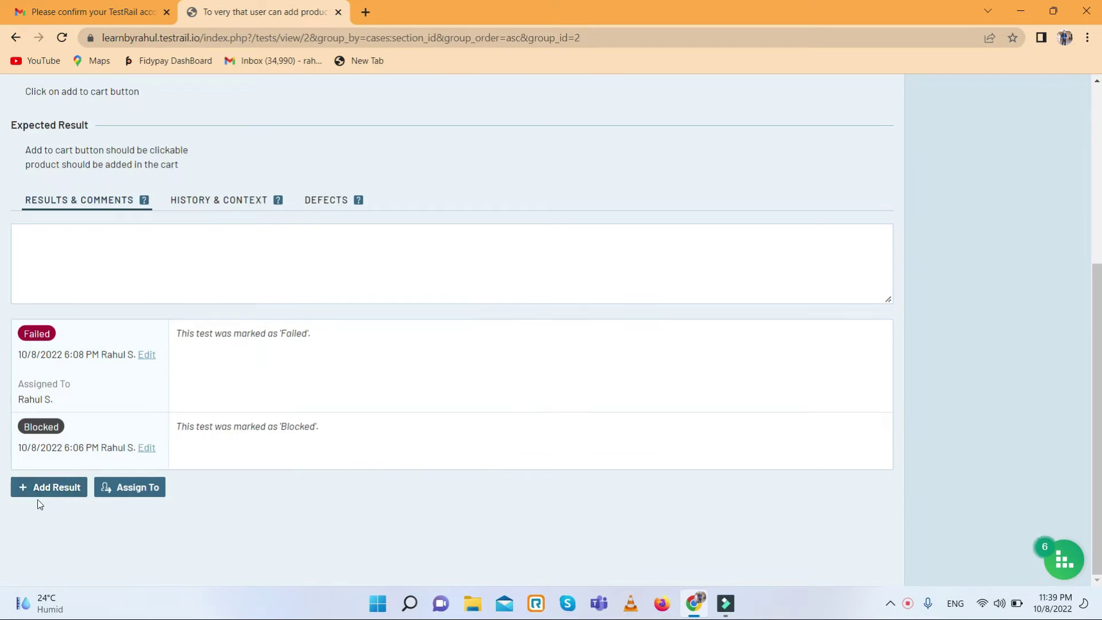
pyautogui.scroll(5, 172, 459)
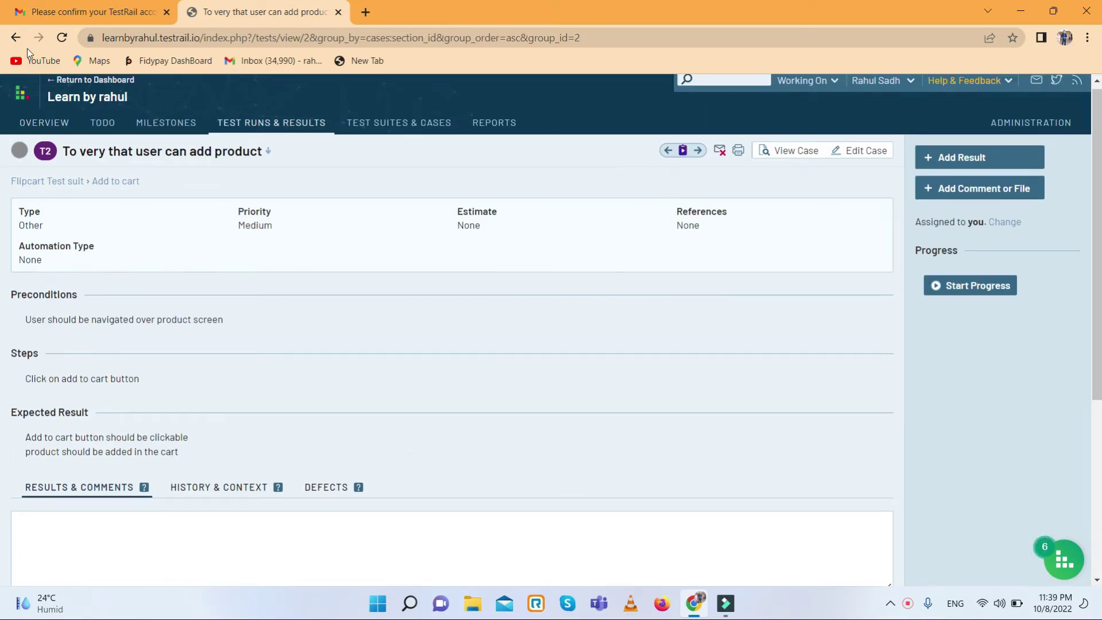
# - On the Flipcart run, highlight the Passed and Failed legend counts, then view all test runs
pyautogui.click(101, 126)
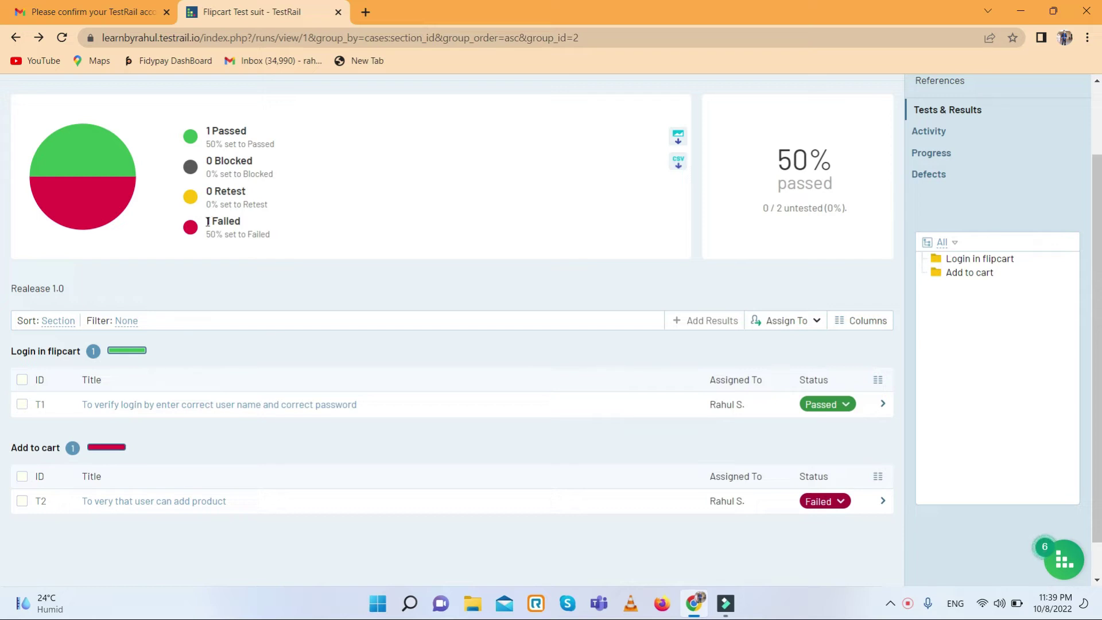
pyautogui.moveTo(223, 131); pyautogui.dragTo(278, 133)
pyautogui.moveTo(209, 221); pyautogui.dragTo(256, 229)
pyautogui.scroll(2, 334, 290)
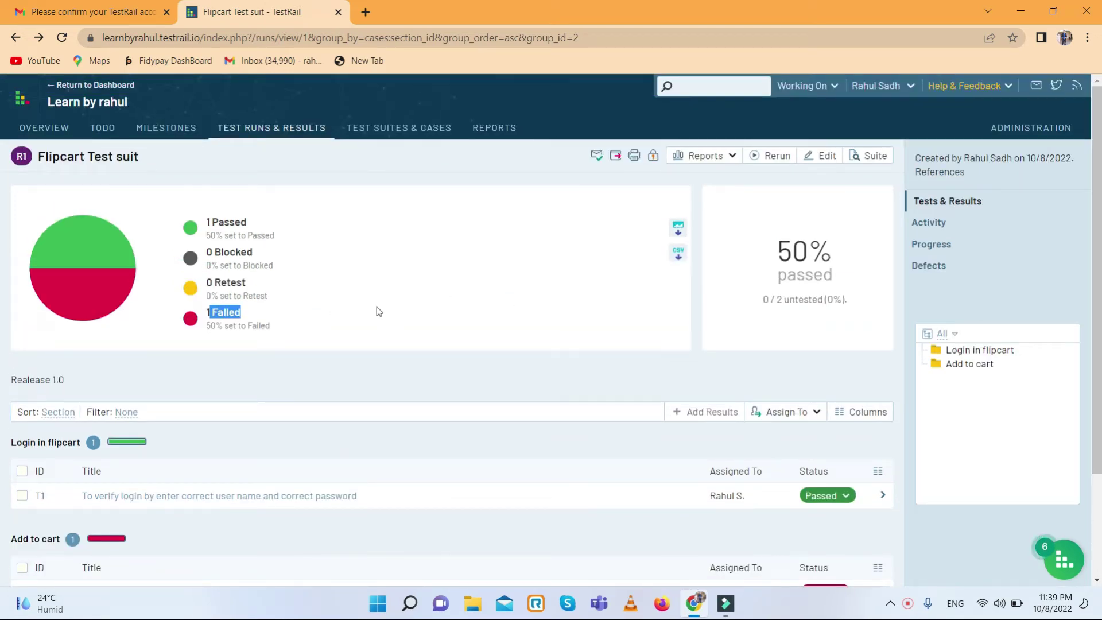
pyautogui.click(249, 134)
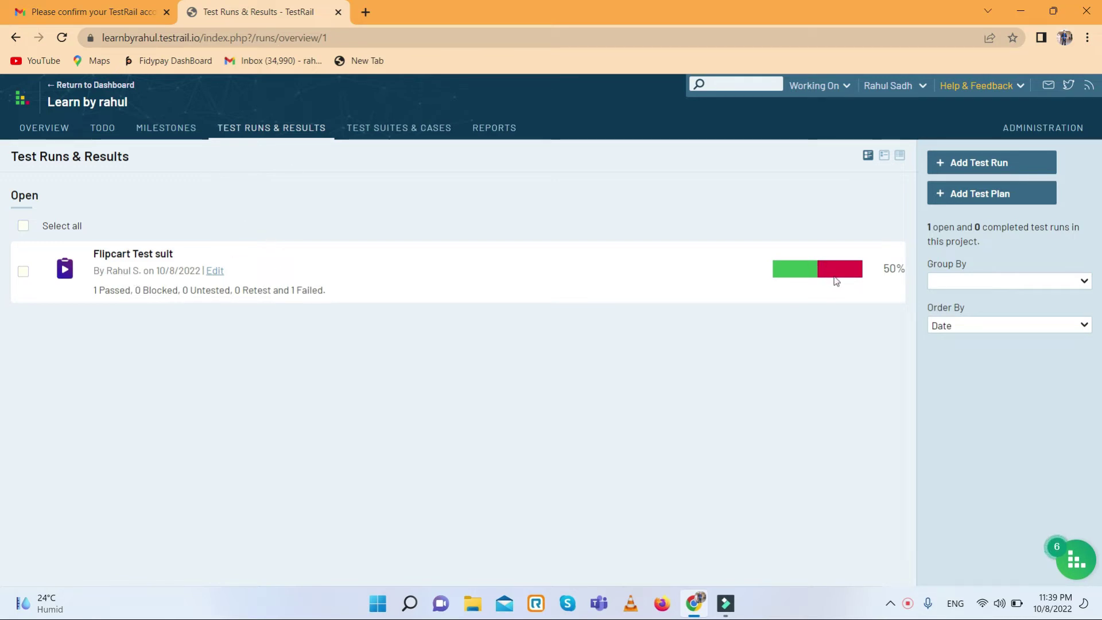
# - Create a test plan named 'Performance testing sprint 5', then go back to its form
pyautogui.moveTo(836, 281)
pyautogui.click(1013, 202)
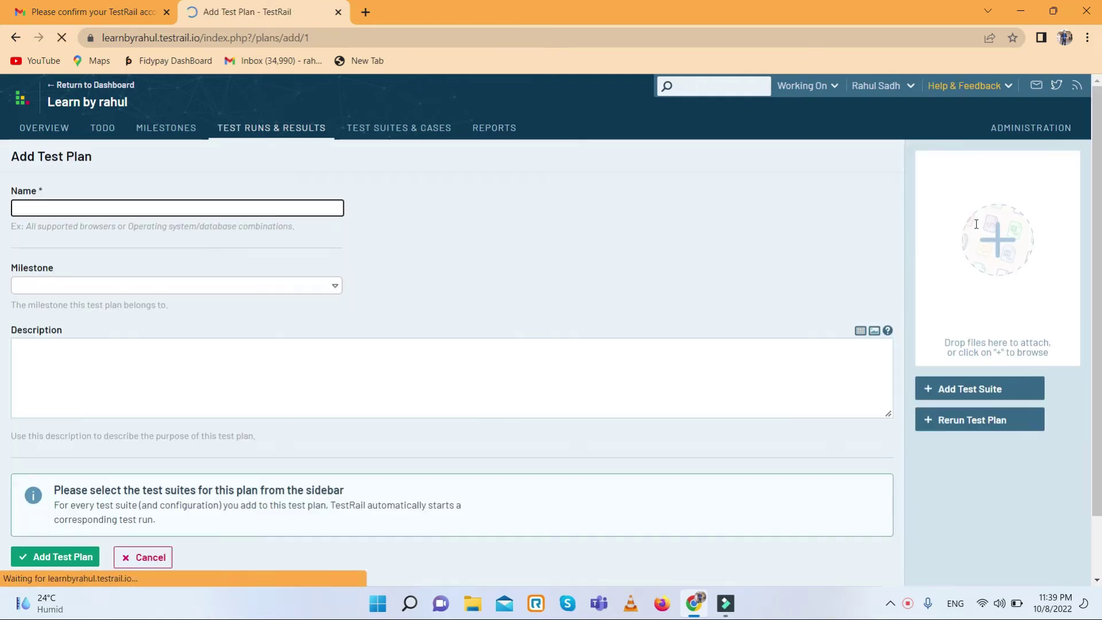
pyautogui.click(310, 209)
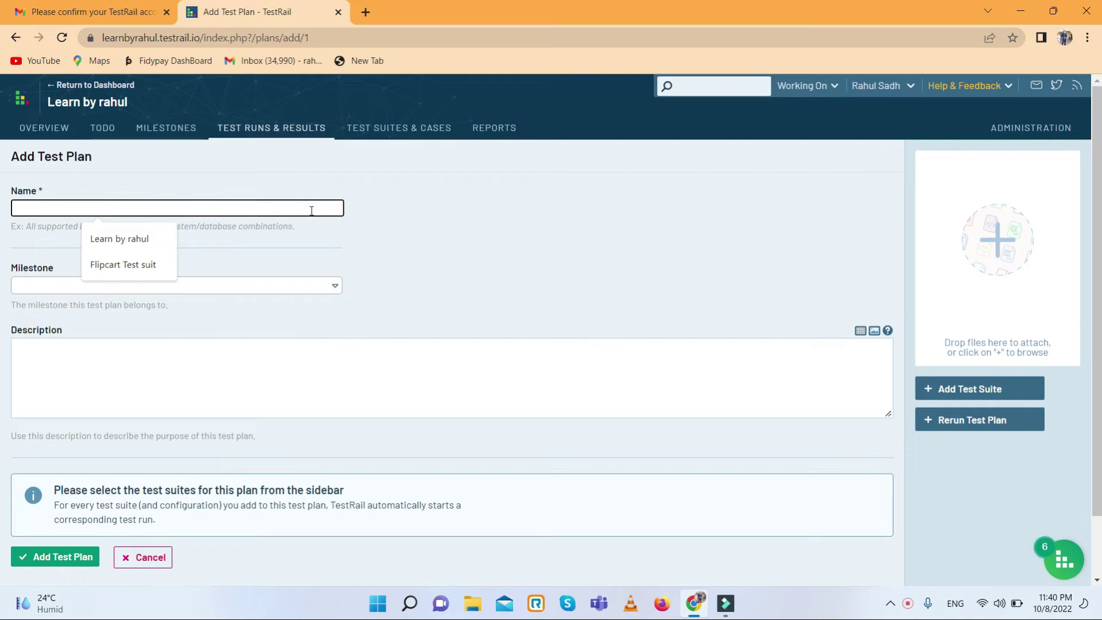
pyautogui.write('P')
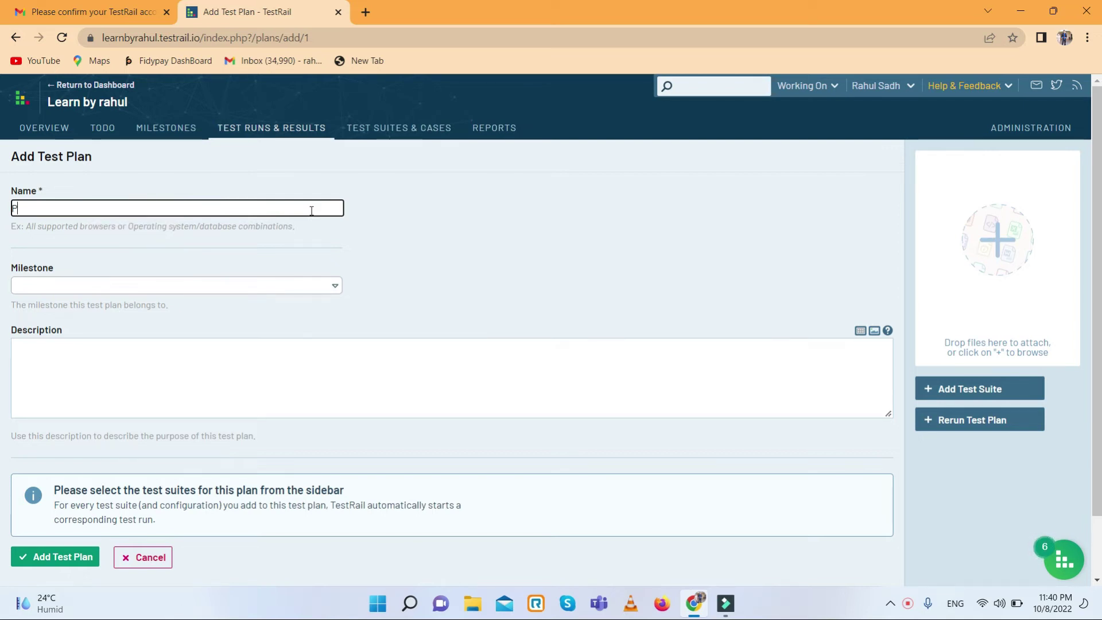
pyautogui.write('erforma')
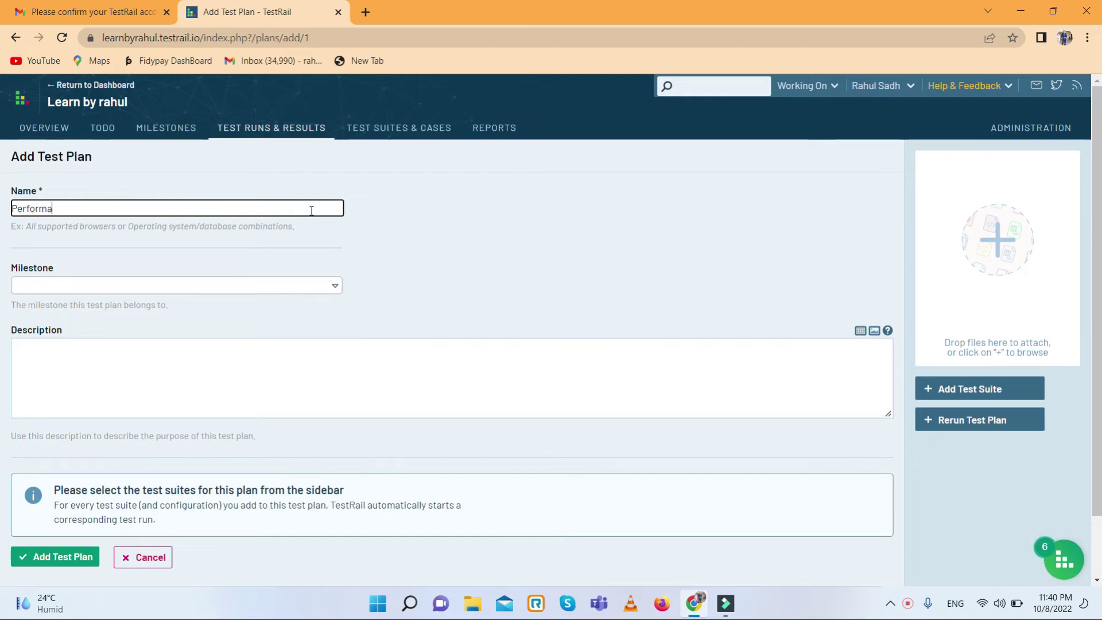
pyautogui.write('nce test')
pyautogui.write('ing sprint 5')
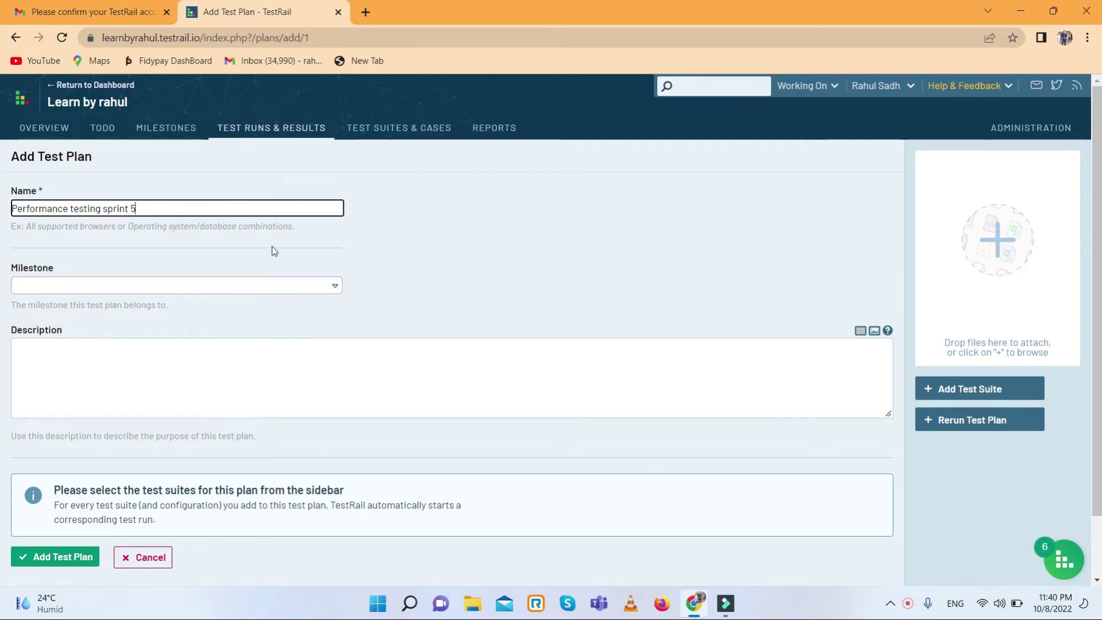
pyautogui.scroll(-1, 275, 275)
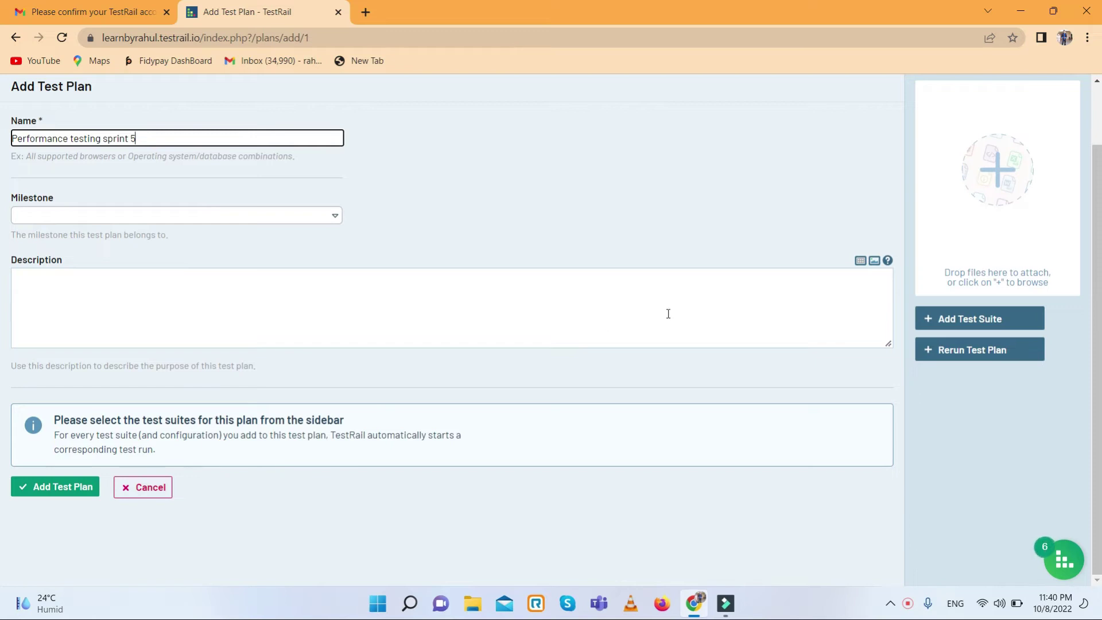
pyautogui.click(64, 489)
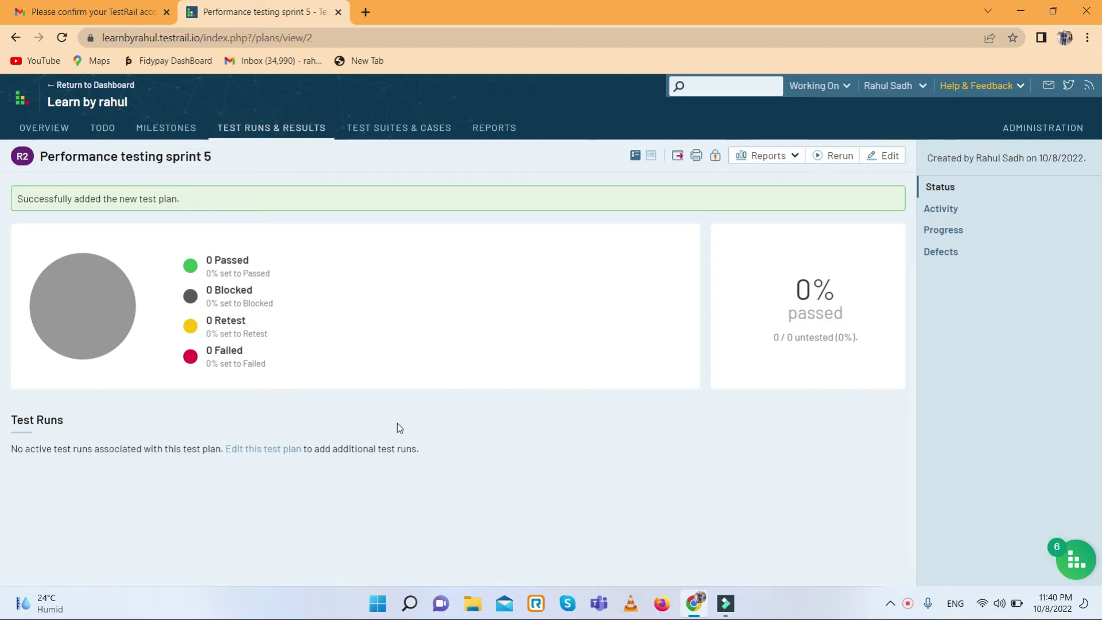
pyautogui.hotkey('alt', 'Left')
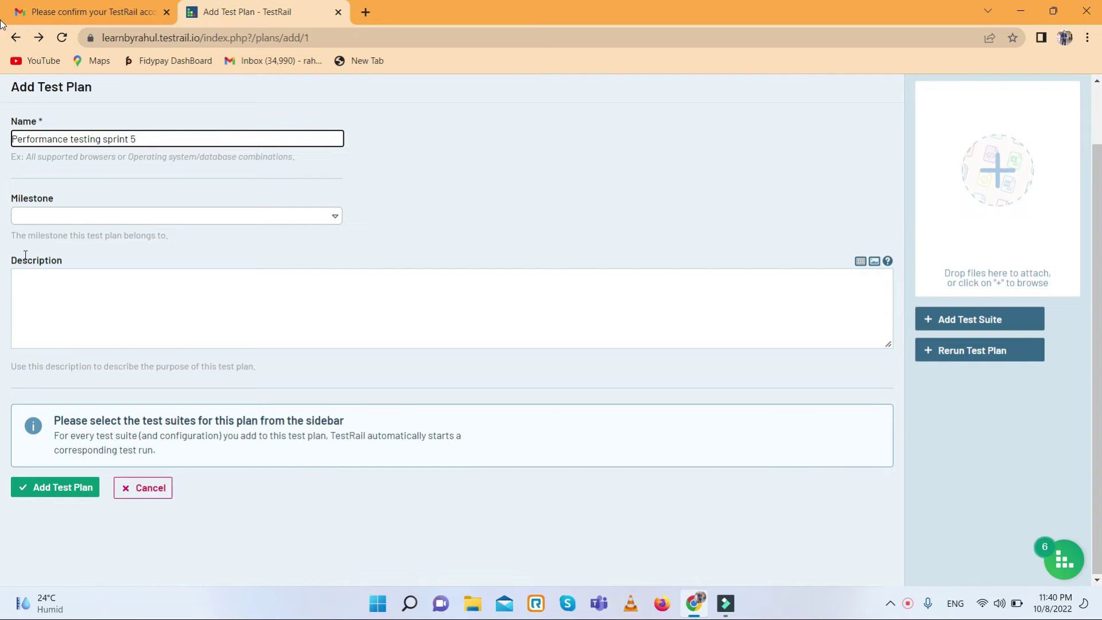
# - Go back to the Test Runs & Results overview listing the new plan at 0%
pyautogui.click(15, 37)
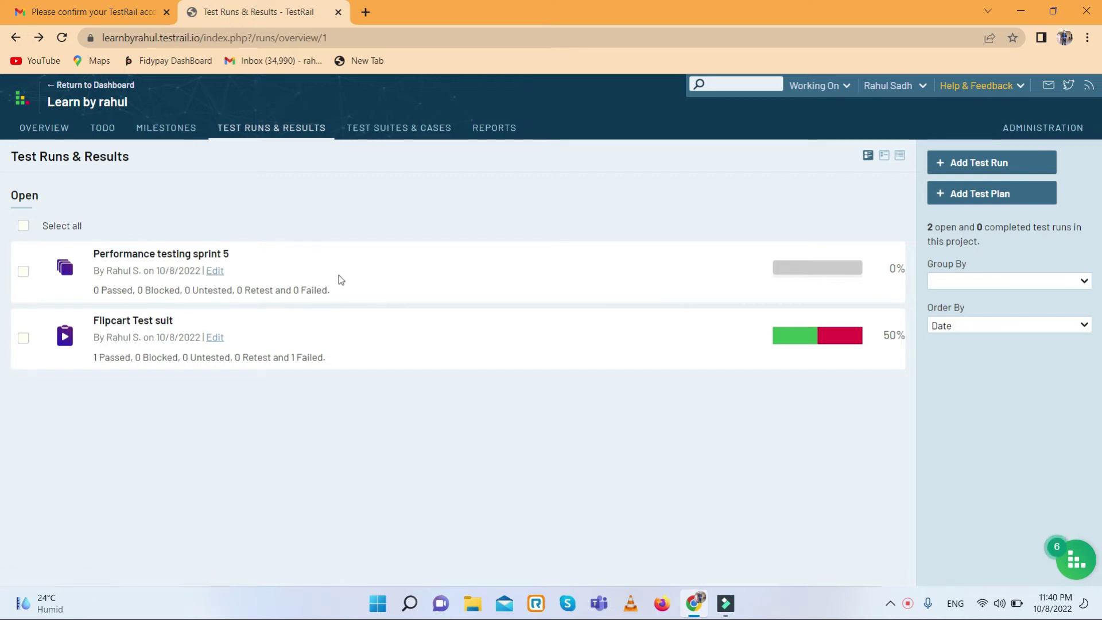
# - Edit the Performance testing sprint 5 plan and add Flipcart Test suit to it
pyautogui.click(216, 272)
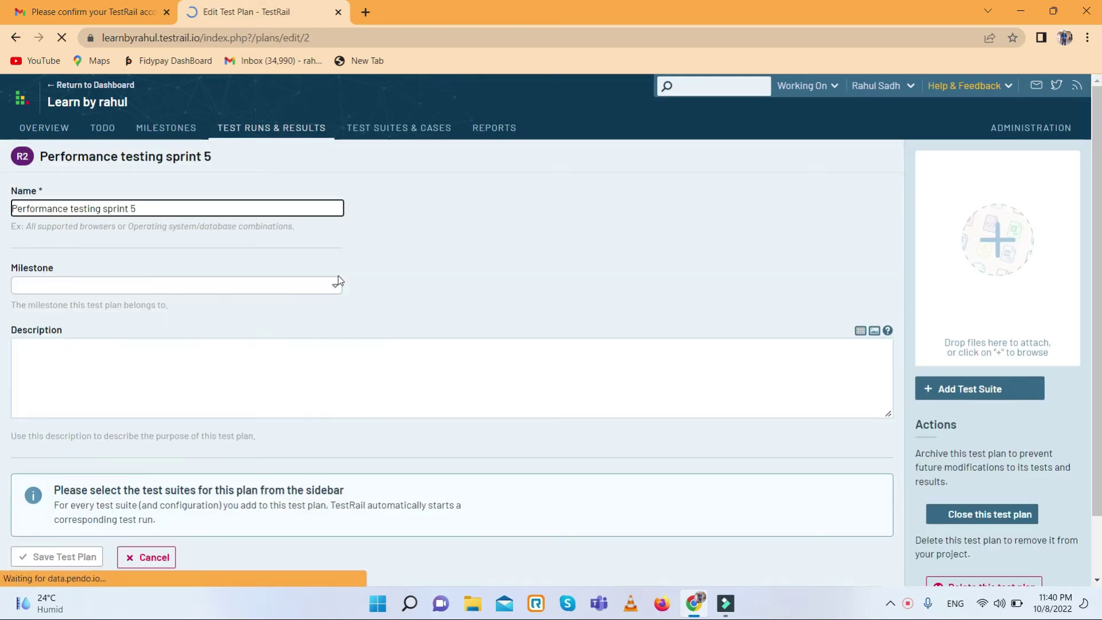
pyautogui.scroll(-2, 297, 295)
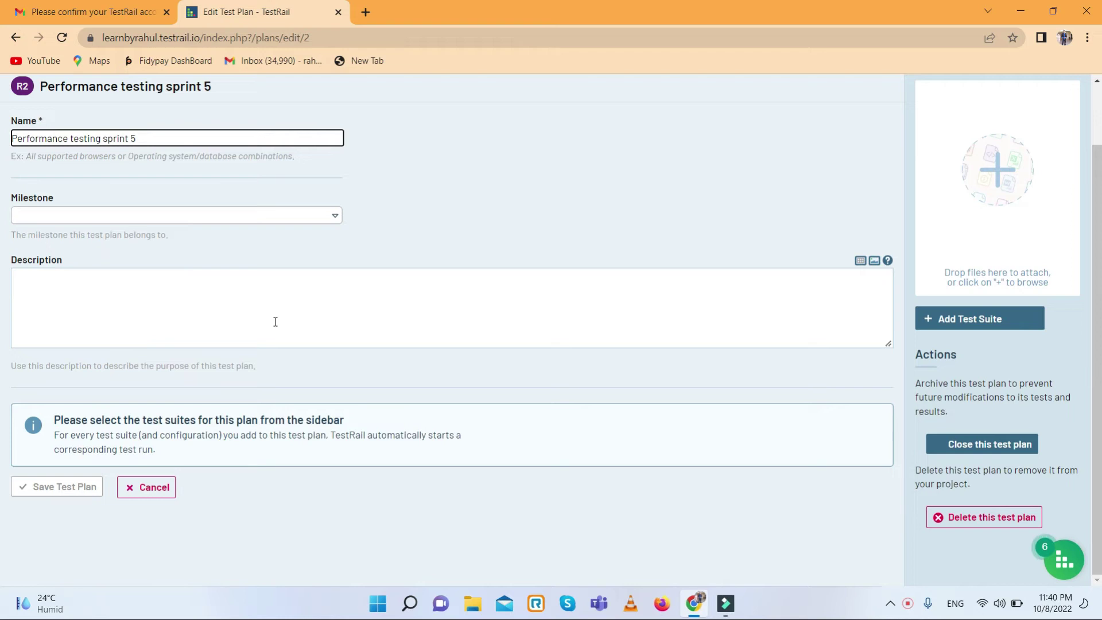
pyautogui.scroll(2, 276, 321)
pyautogui.click(975, 394)
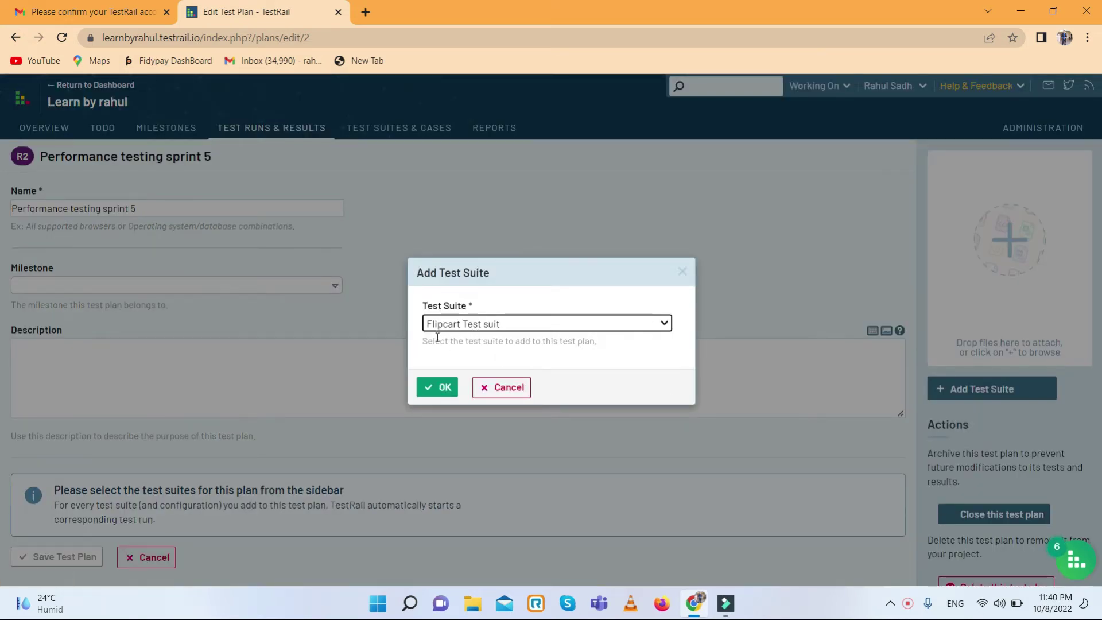
pyautogui.click(443, 392)
pyautogui.scroll(-1, 425, 405)
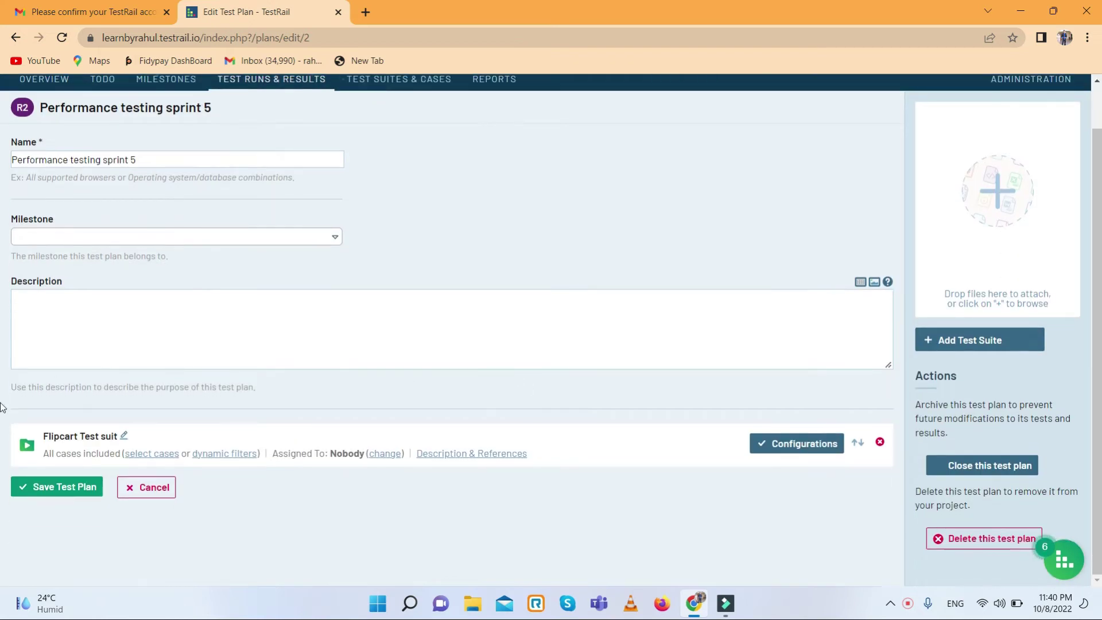
pyautogui.scroll(1, 175, 307)
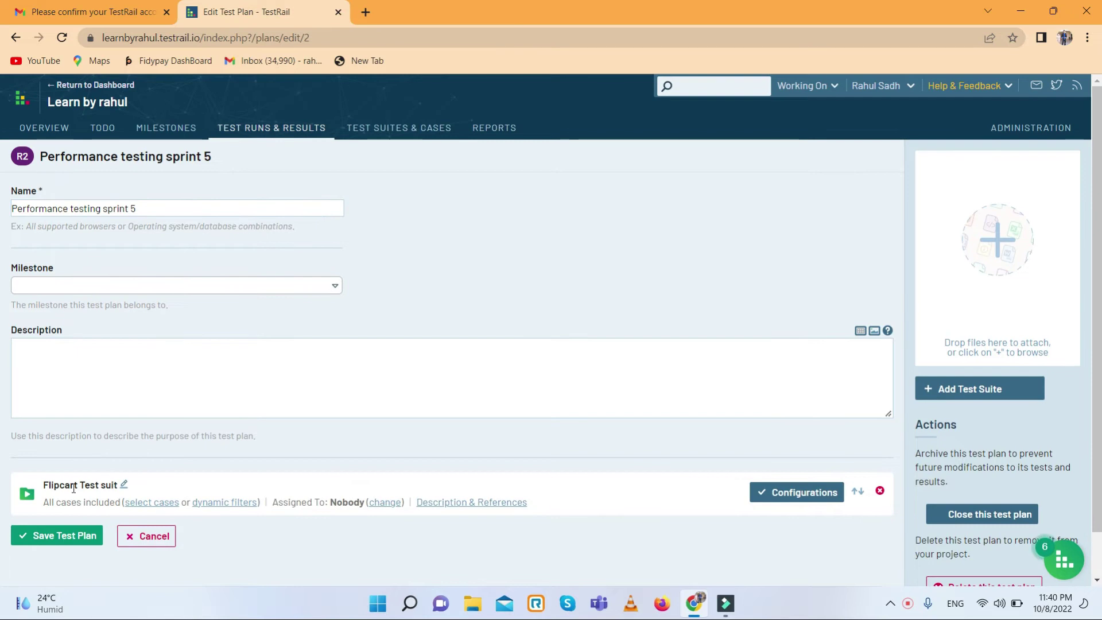
# - Add Flipcart Test suit to the plan a second time
pyautogui.click(969, 389)
pyautogui.click(492, 323)
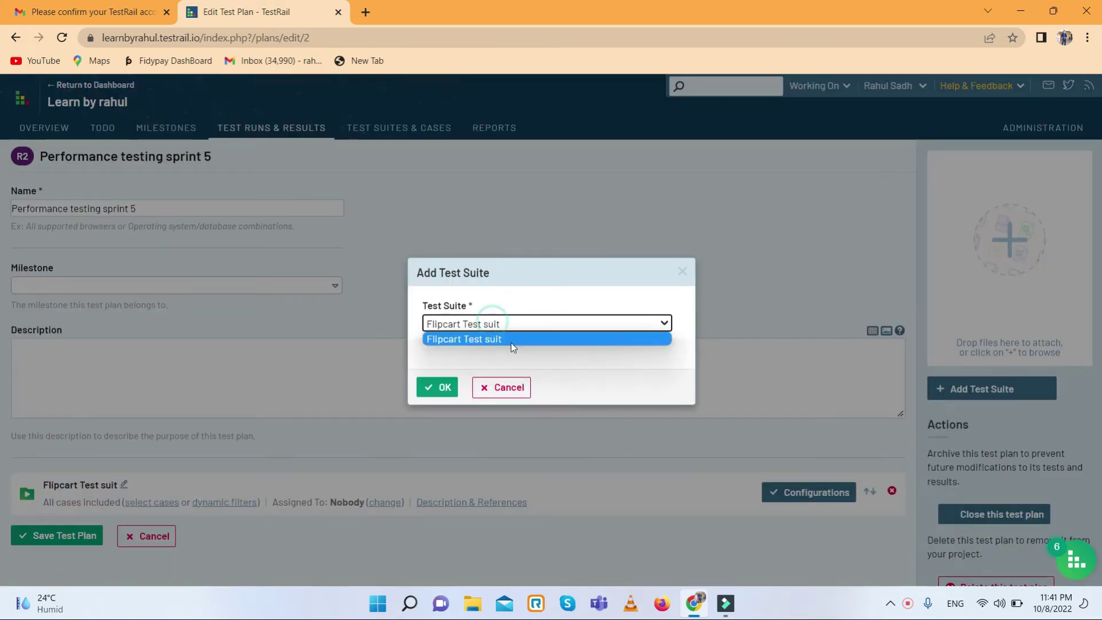
pyautogui.click(508, 326)
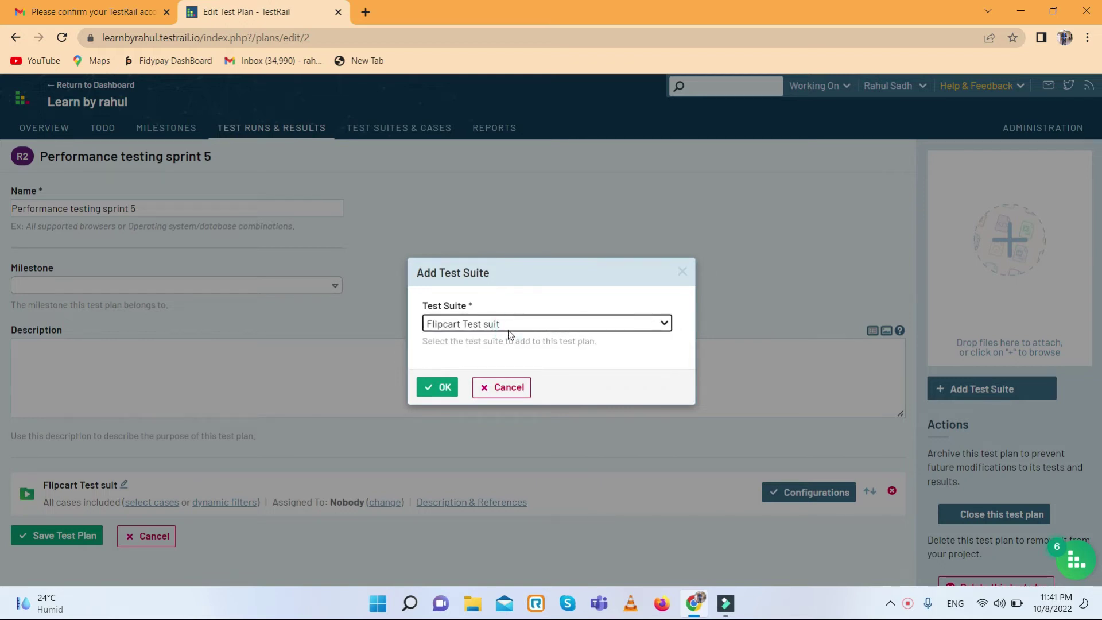
pyautogui.click(443, 386)
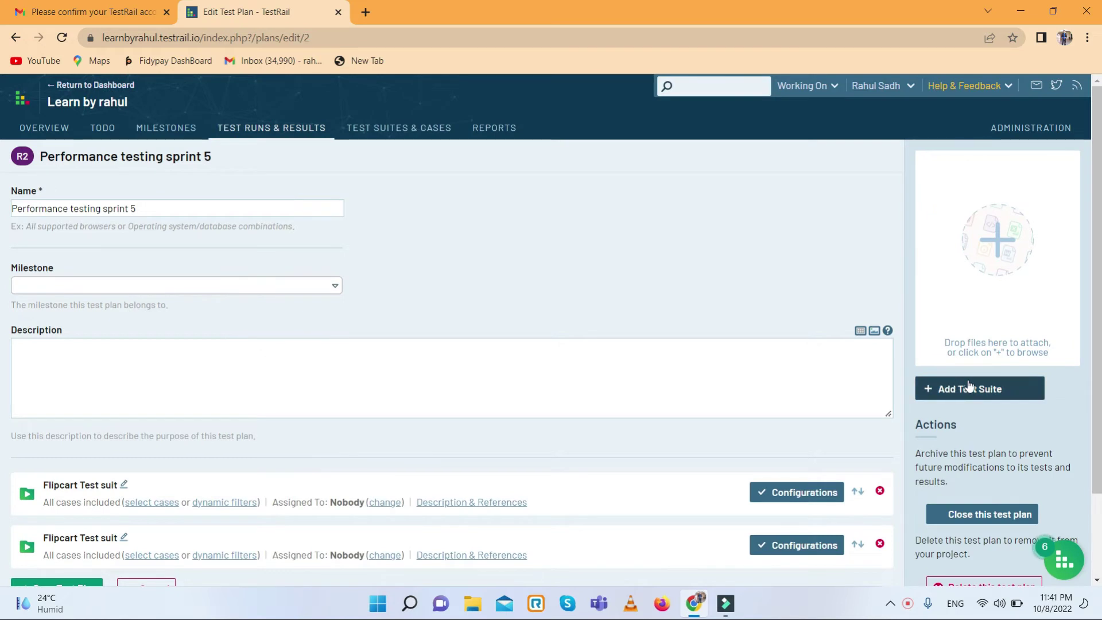
# - Delete the duplicate Flipcart Test suit entry and save the test plan
pyautogui.scroll(-2, 547, 398)
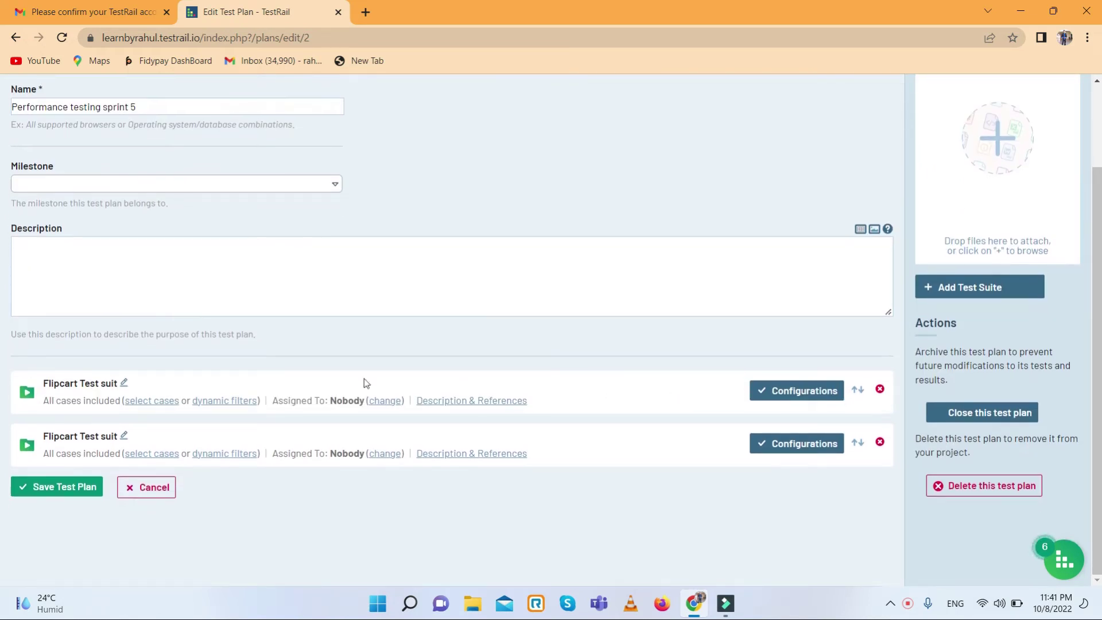
pyautogui.click(878, 442)
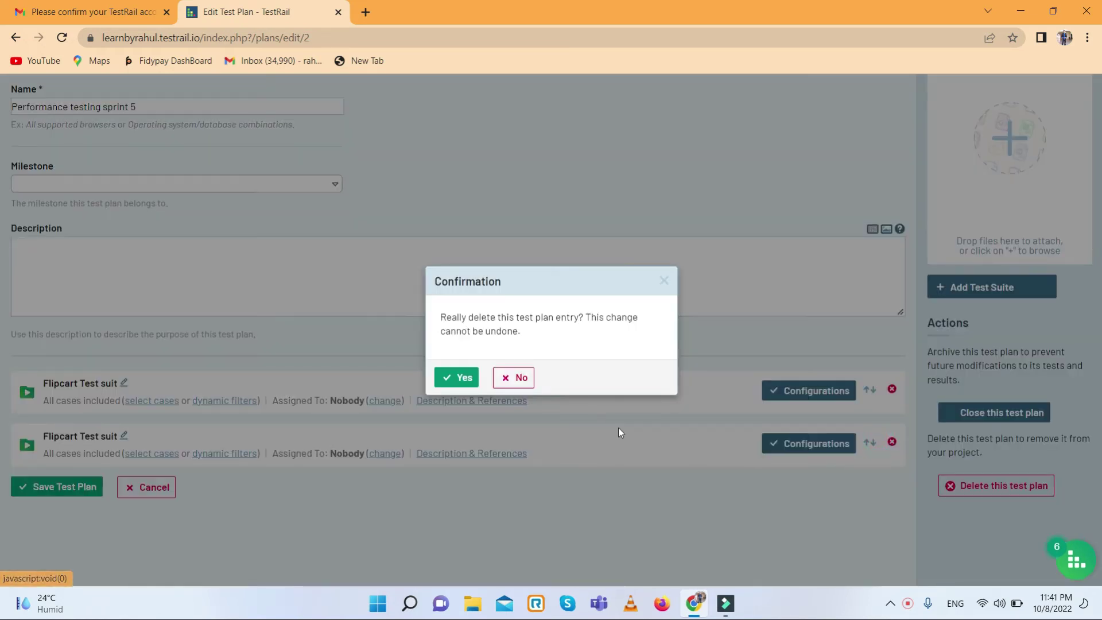
pyautogui.click(454, 377)
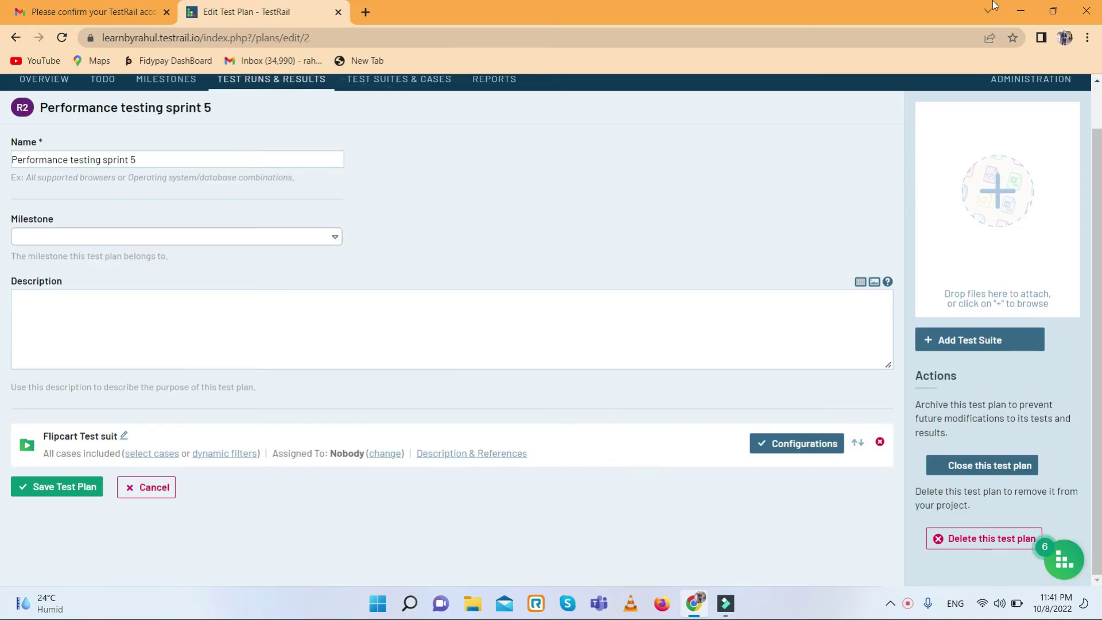
pyautogui.click(55, 487)
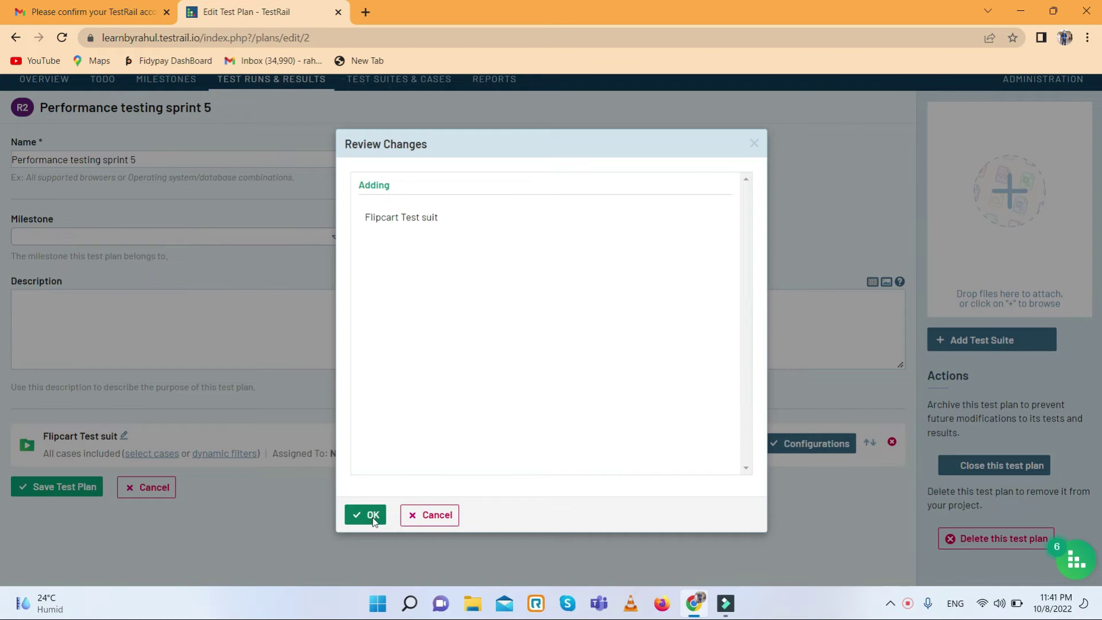
# - Confirm the reviewed plan changes, then reopen the plan's edit form and cancel without changes
pyautogui.click(368, 515)
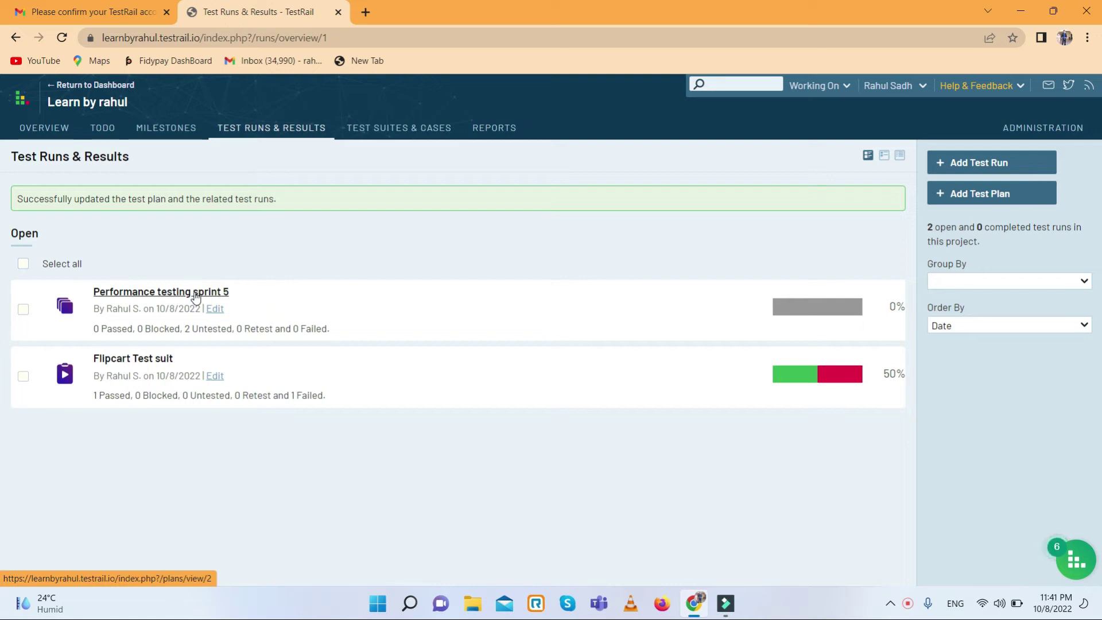
pyautogui.click(217, 309)
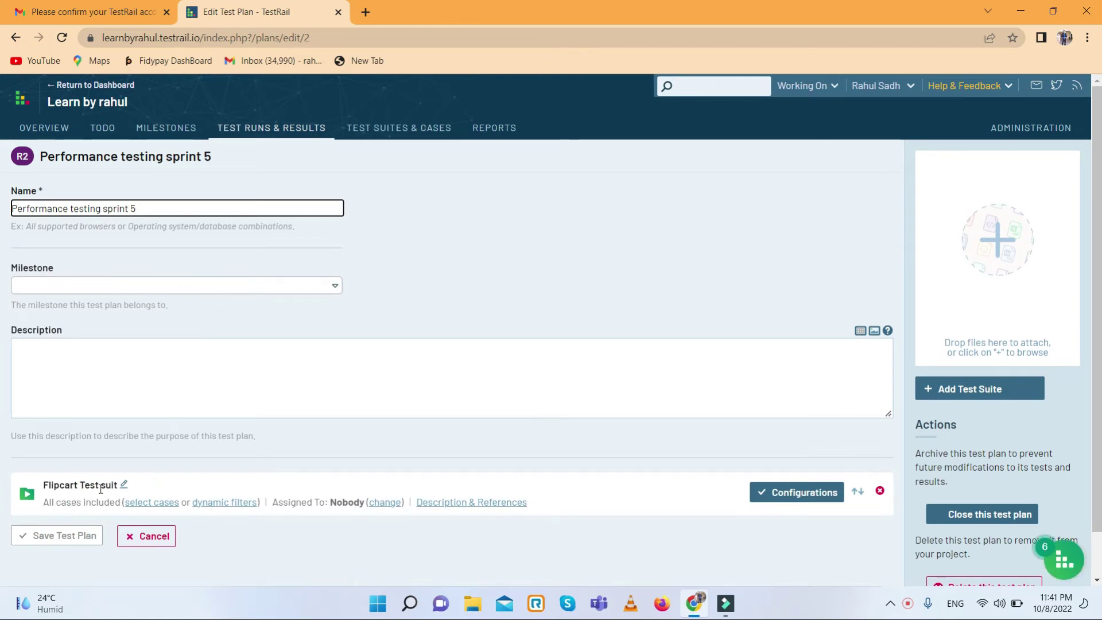
pyautogui.click(147, 535)
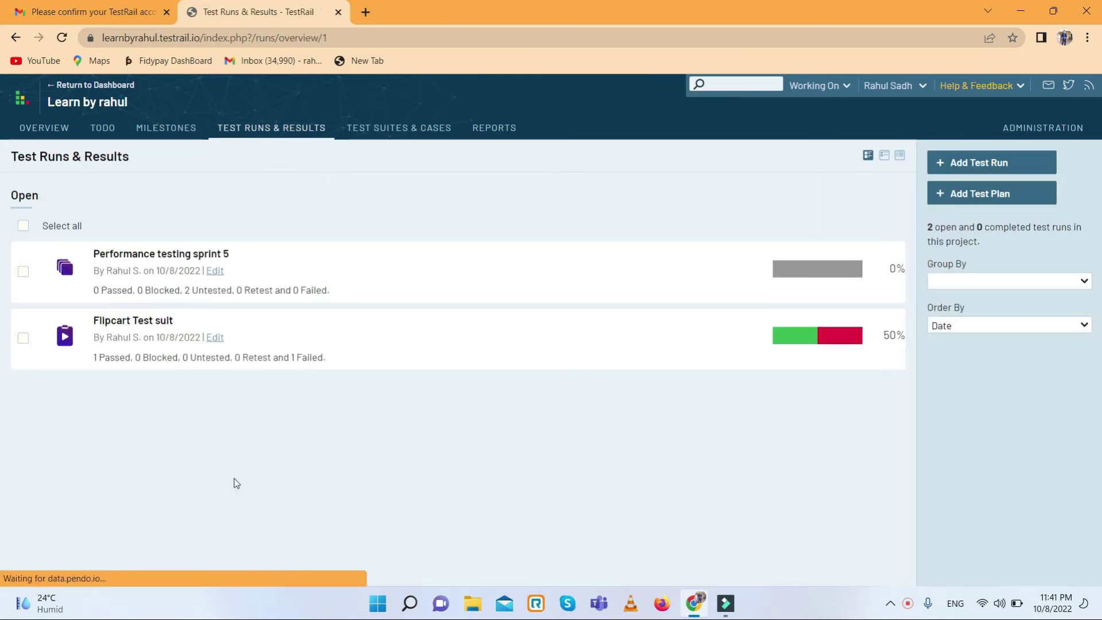
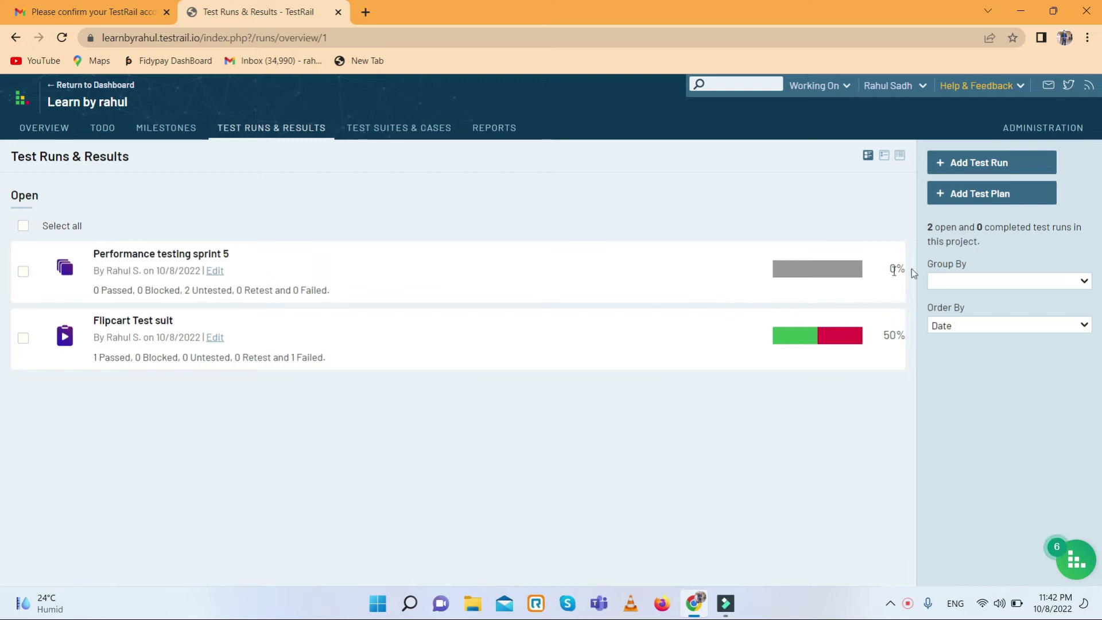
# - Mark tests T4 and T5 in the Flipcart Test suit run of Performance testing sprint 5 as Passed
pyautogui.click(179, 256)
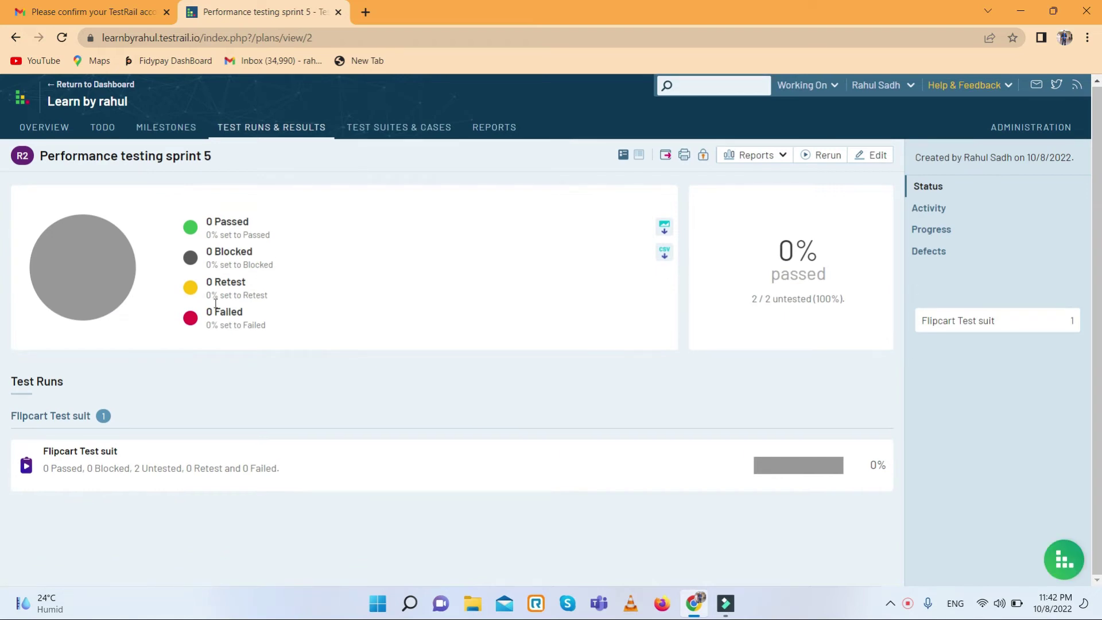
pyautogui.click(100, 454)
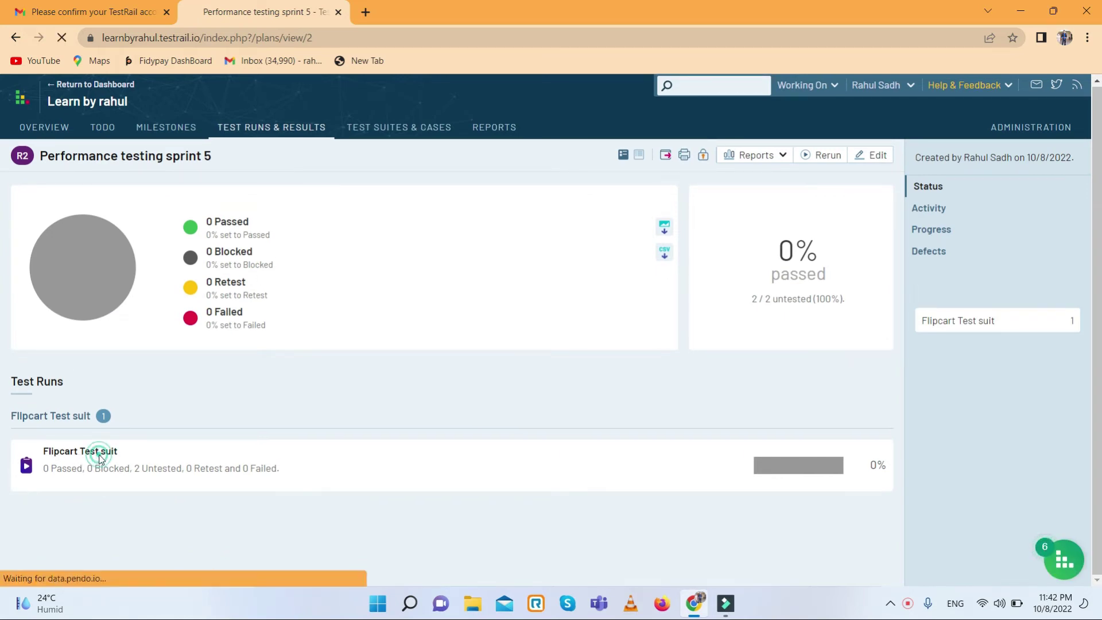
pyautogui.scroll(-2, 250, 445)
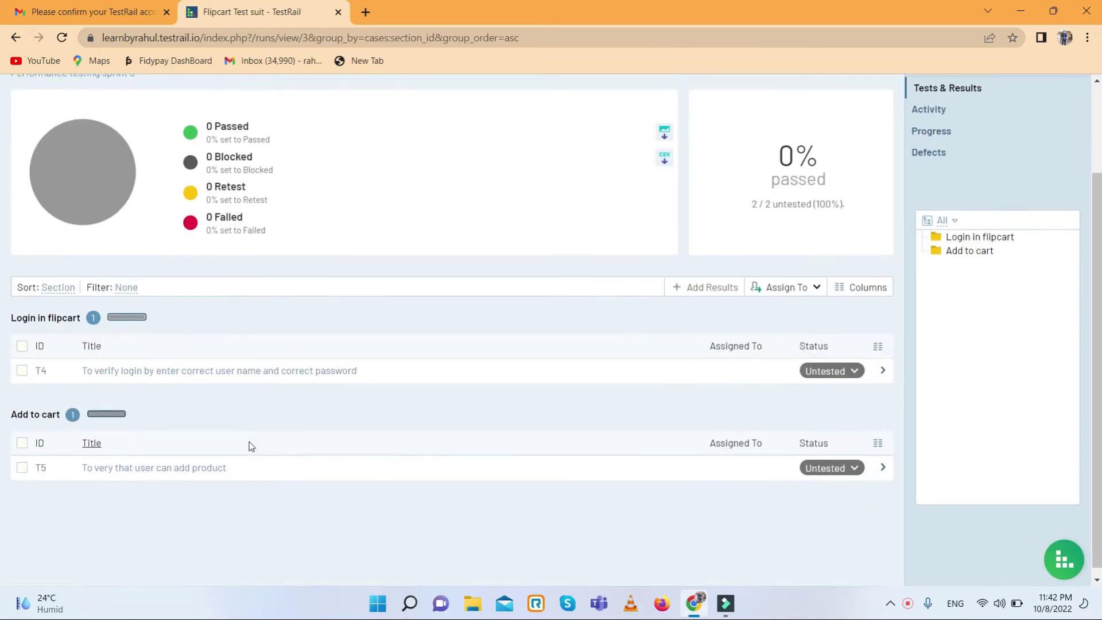
pyautogui.click(22, 336)
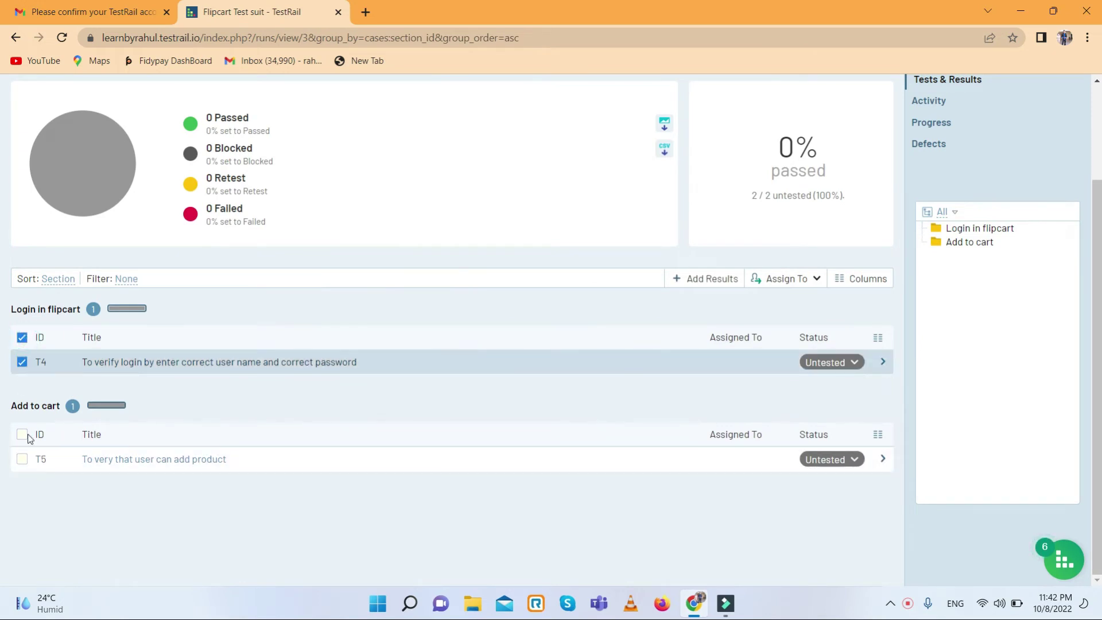
pyautogui.click(21, 434)
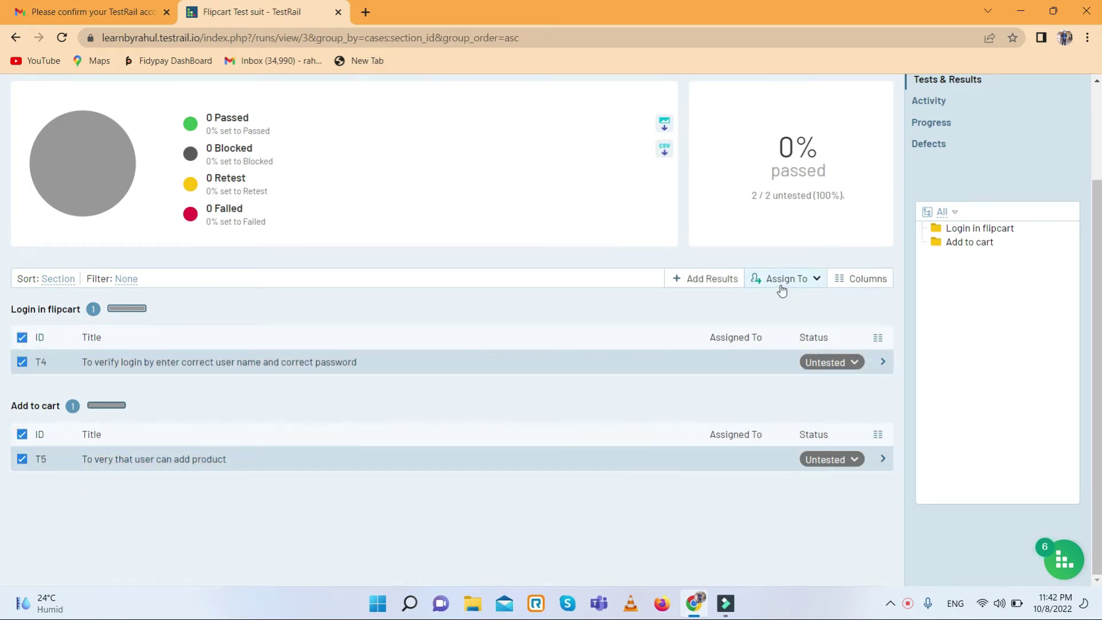
pyautogui.click(717, 278)
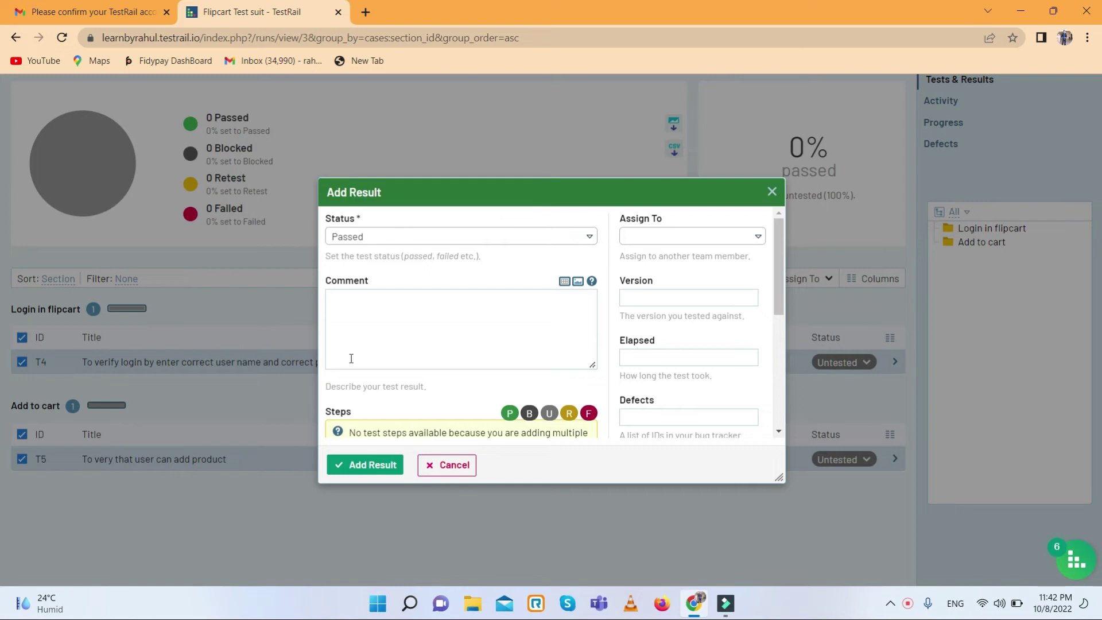
pyautogui.click(353, 464)
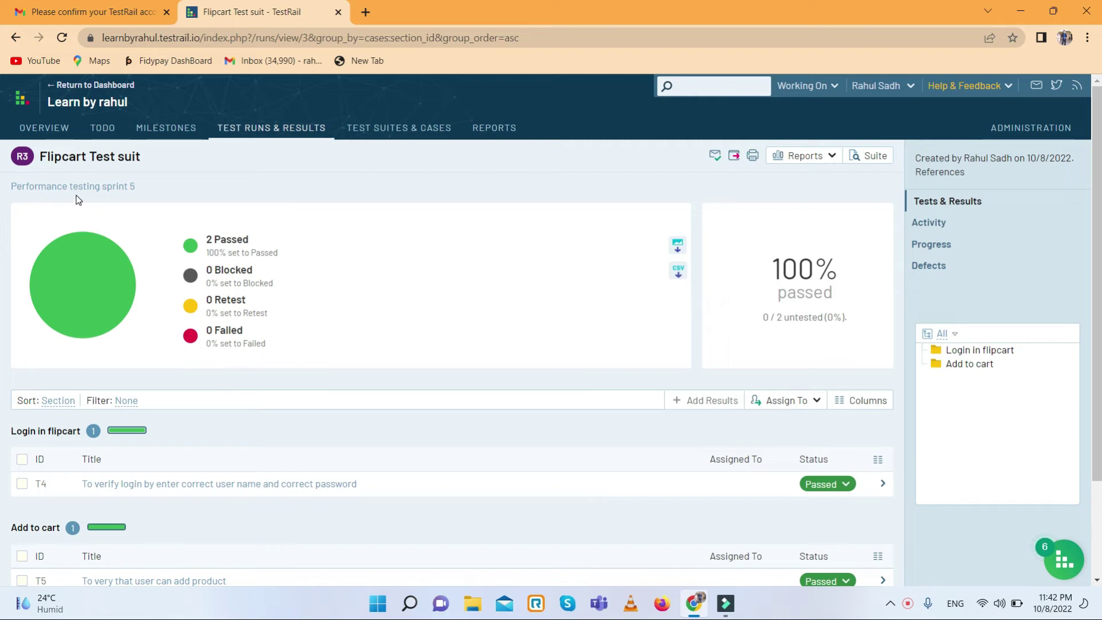
# - Go back twice to Test Runs & Results, then view the project's empty Milestones list
pyautogui.click(15, 38)
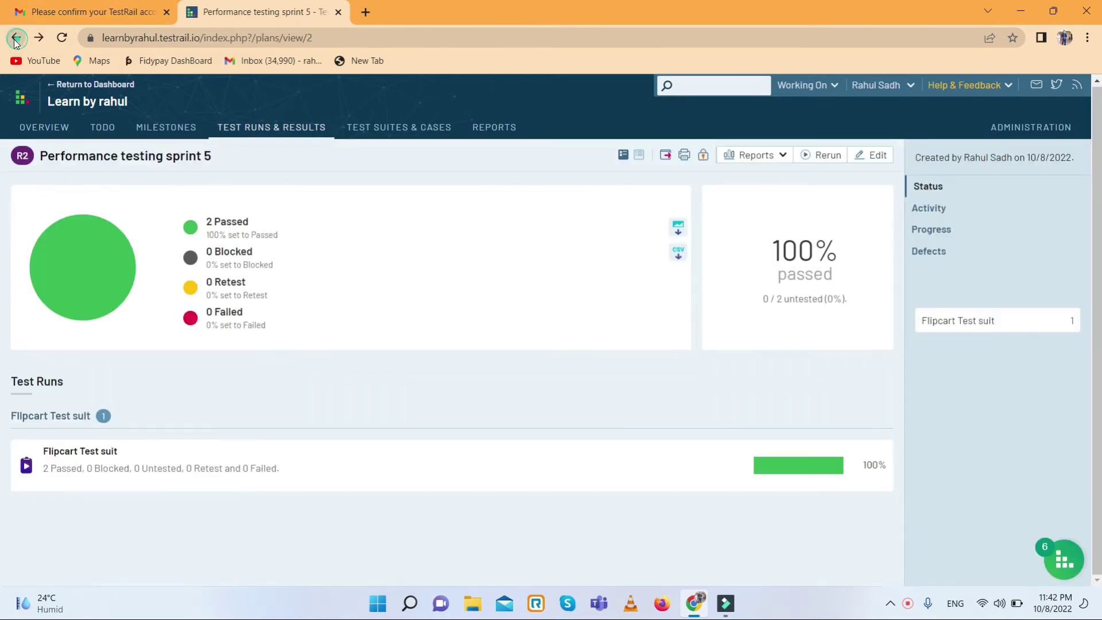
pyautogui.click(15, 38)
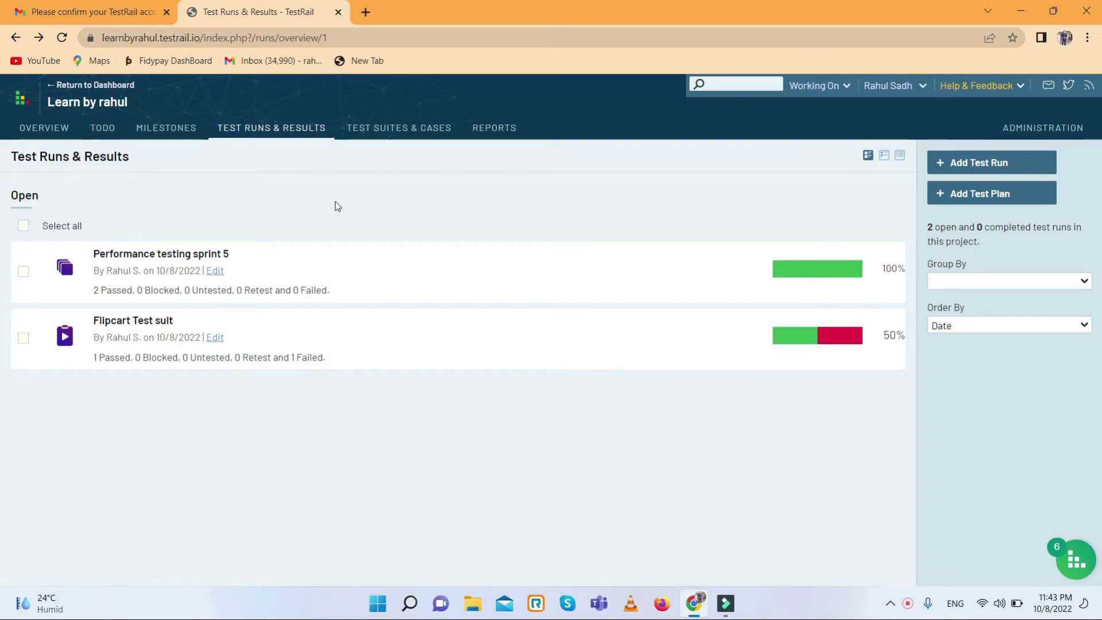
pyautogui.click(163, 127)
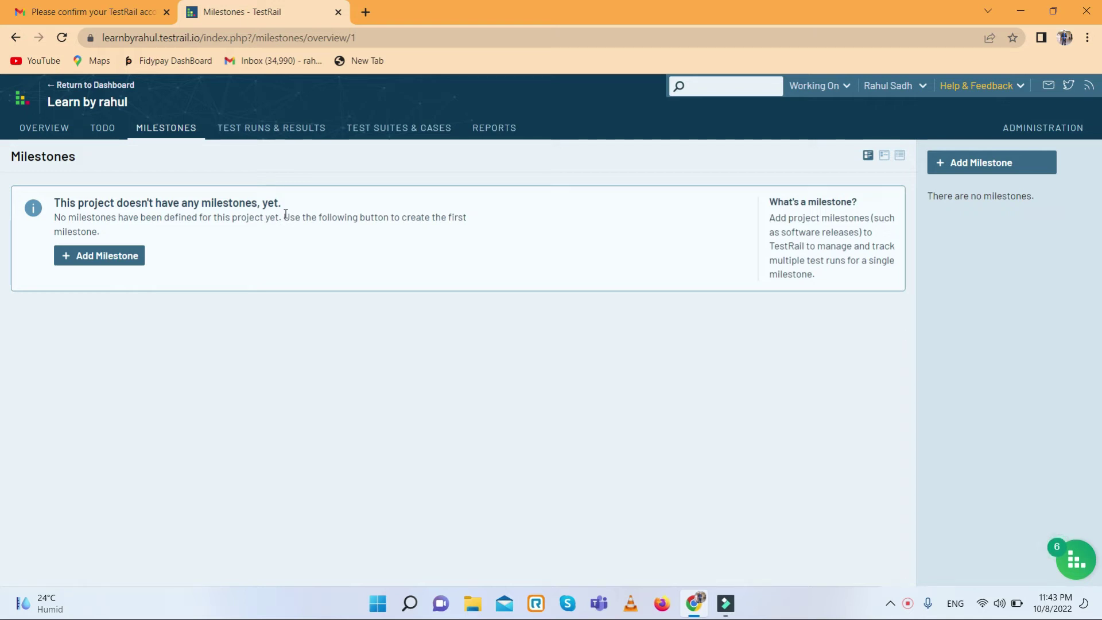
# - Add milestone 'Realse 2.3' with start date 10/1/2022 and end date 10/7/2022
pyautogui.click(111, 259)
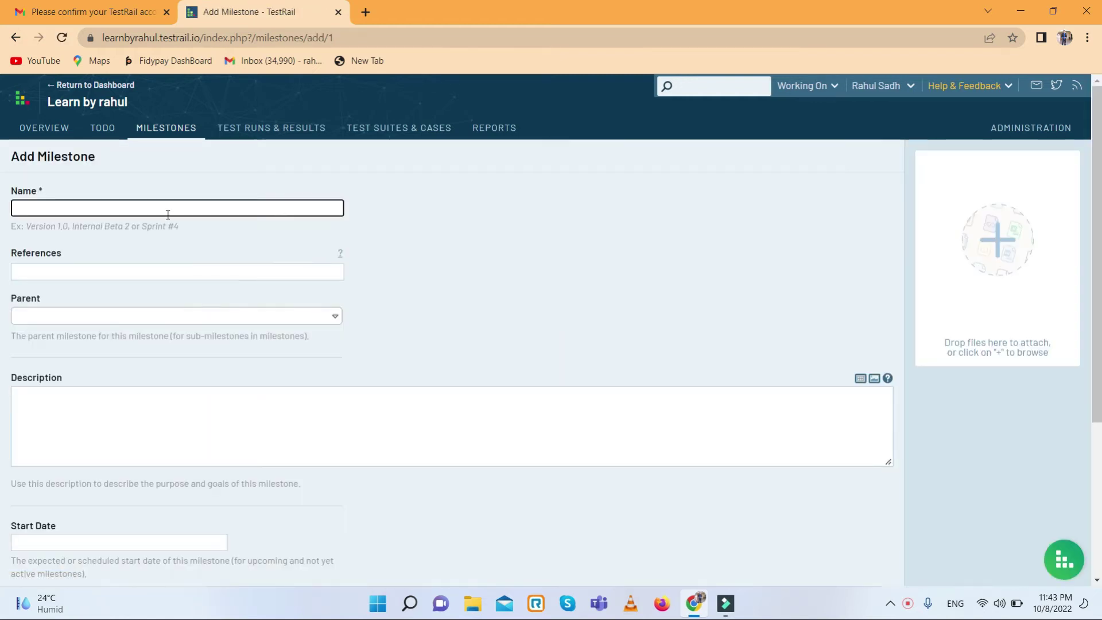
pyautogui.click(171, 209)
pyautogui.write('R')
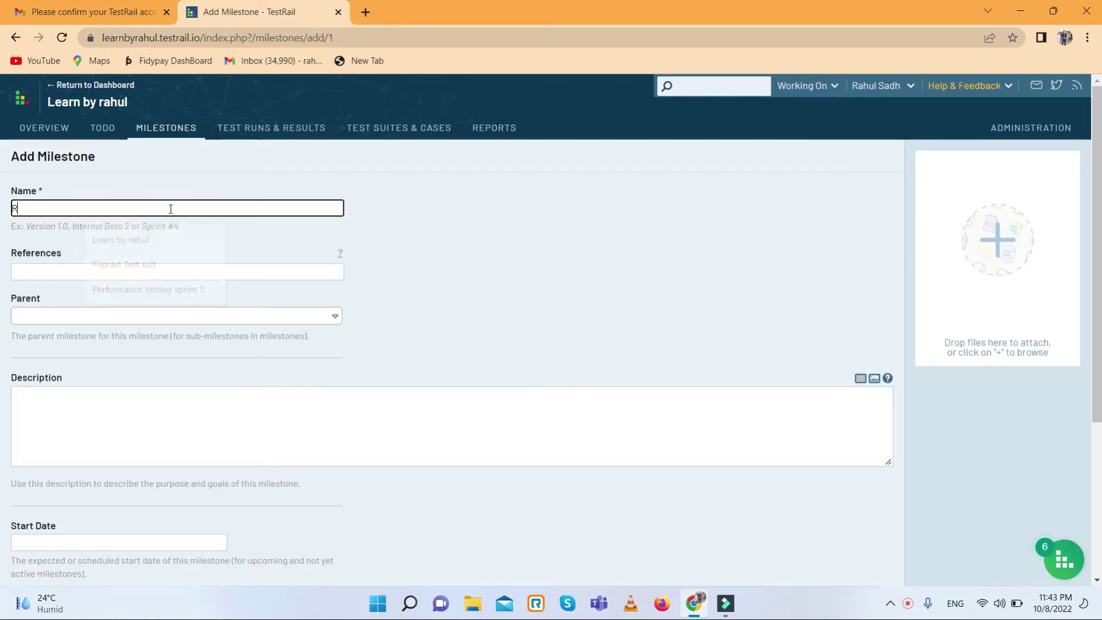
pyautogui.write('ealse')
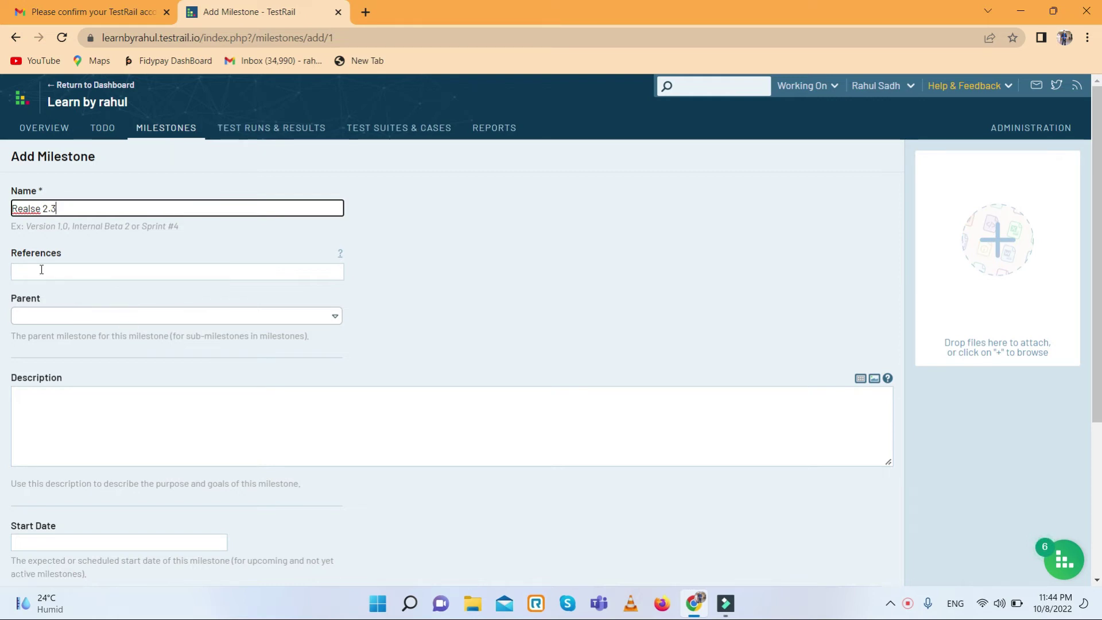
pyautogui.click(62, 315)
pyautogui.click(445, 283)
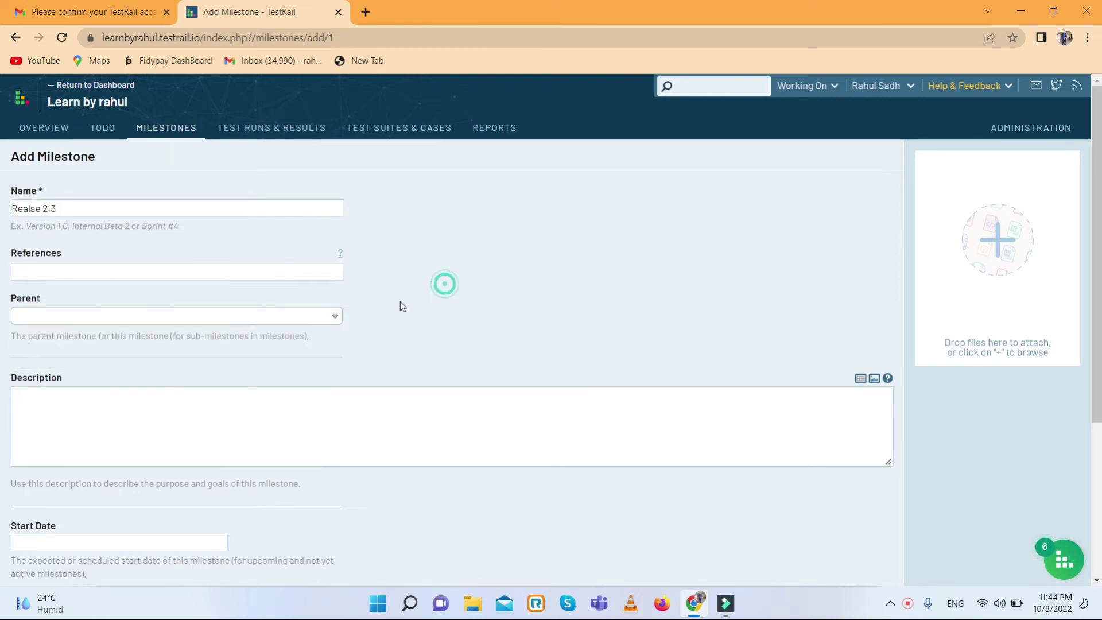
pyautogui.scroll(-3, 40, 303)
pyautogui.scroll(-1, 126, 243)
pyautogui.click(64, 312)
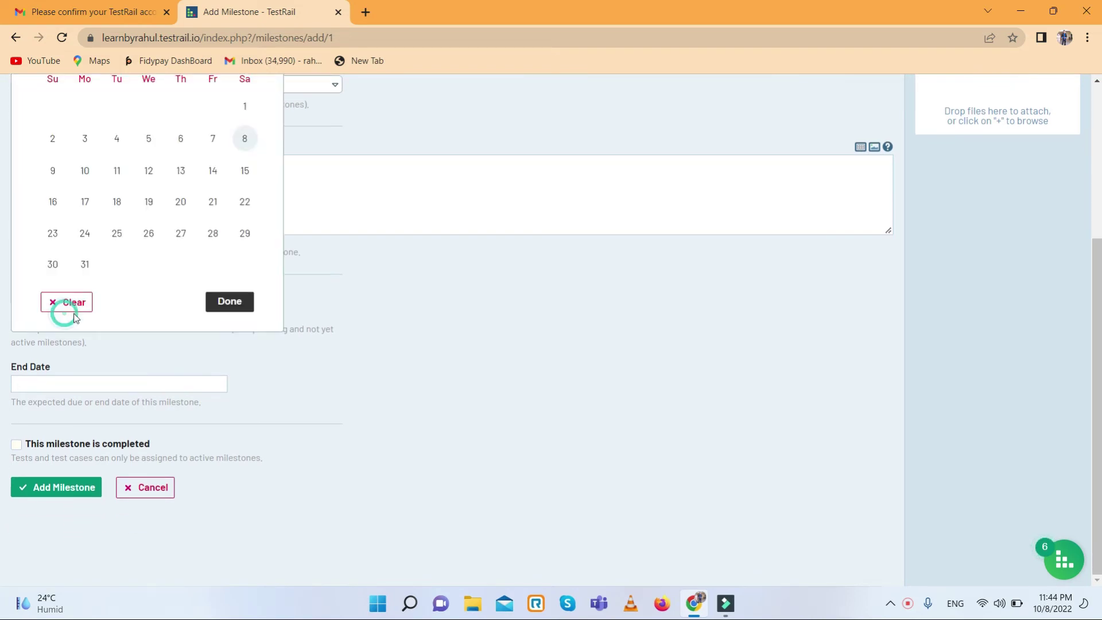
pyautogui.click(236, 112)
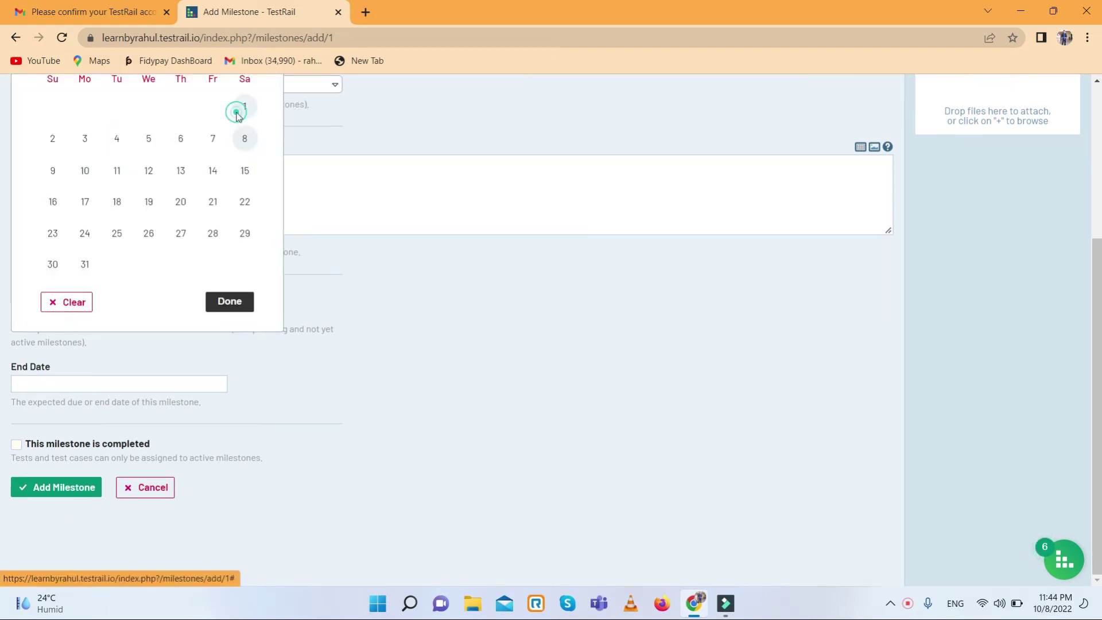
pyautogui.click(85, 385)
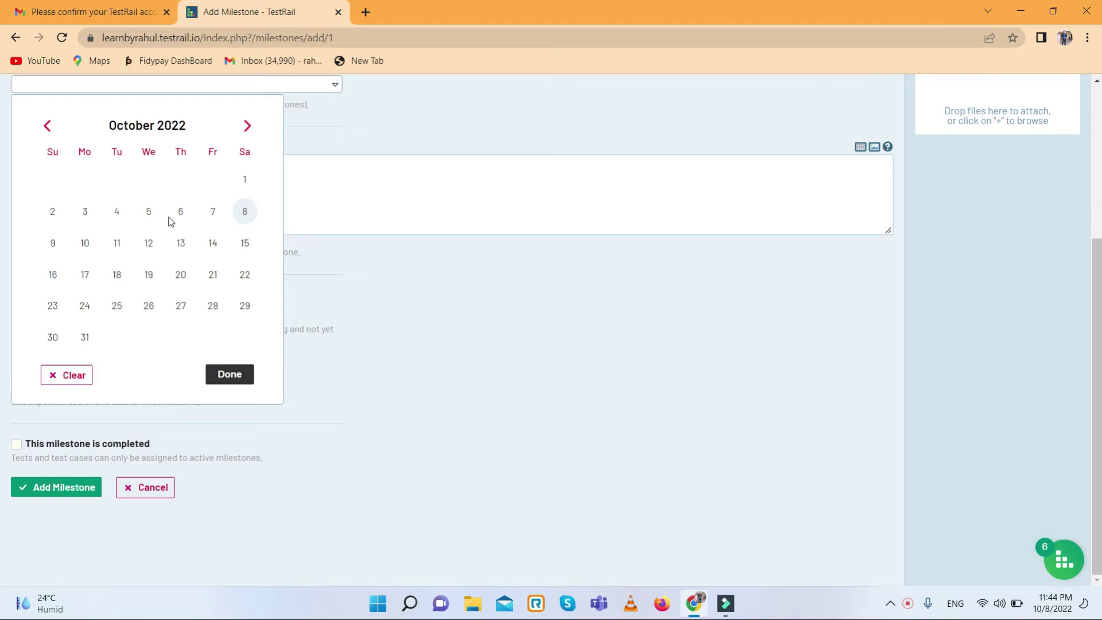
pyautogui.click(212, 212)
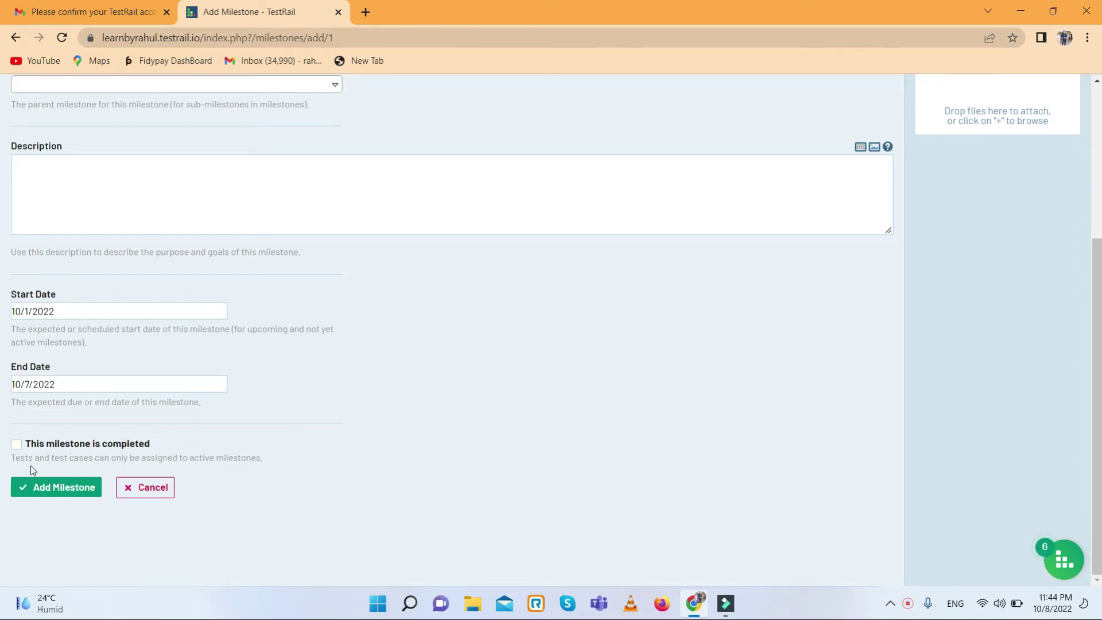
pyautogui.click(59, 489)
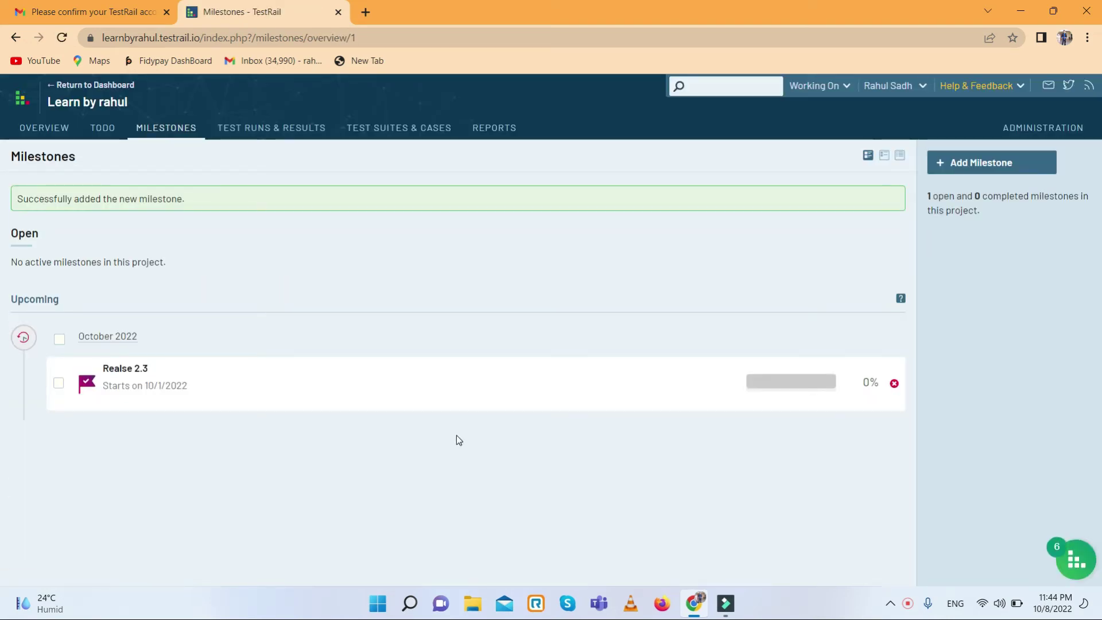
# - Open milestone Realse 2.3's edit form, cancel without changes, and return to Test Runs & Results
pyautogui.click(124, 371)
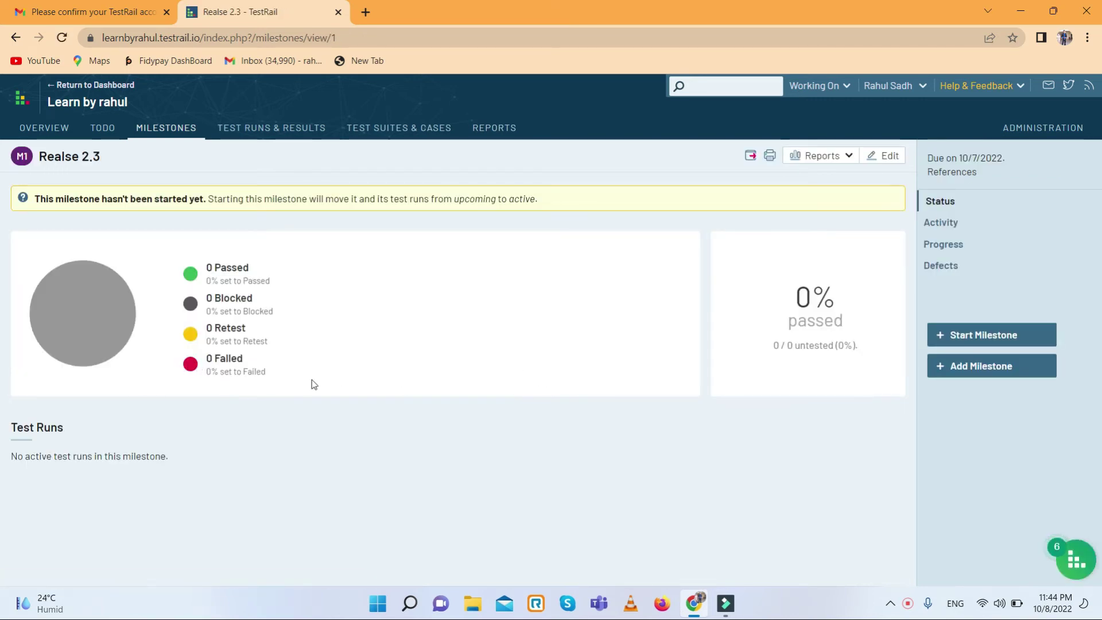
pyautogui.click(889, 165)
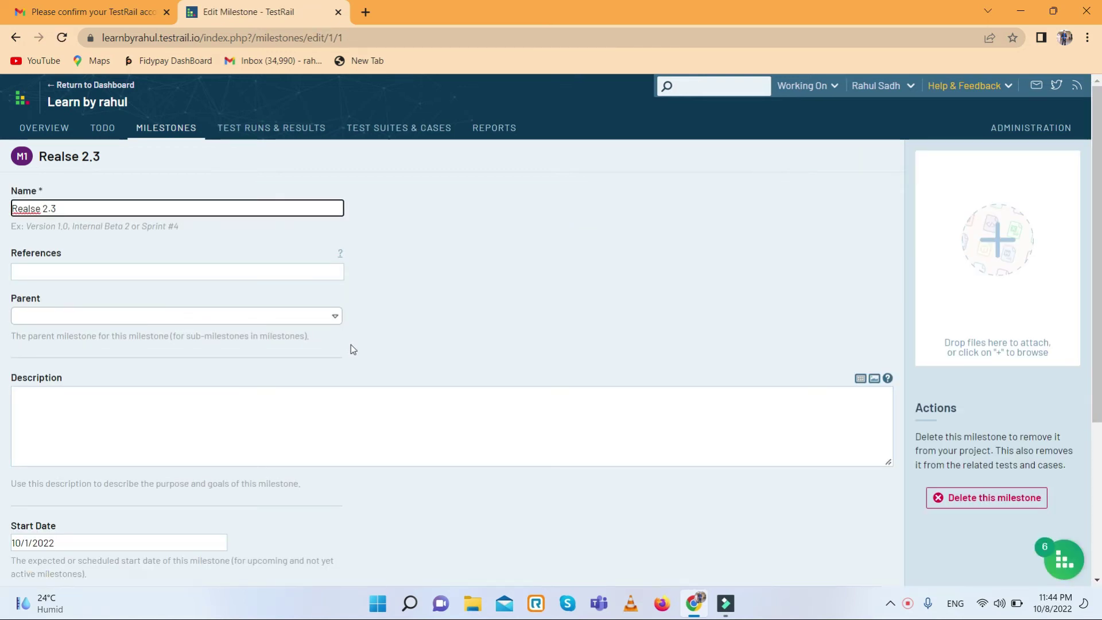
pyautogui.scroll(-4, 350, 345)
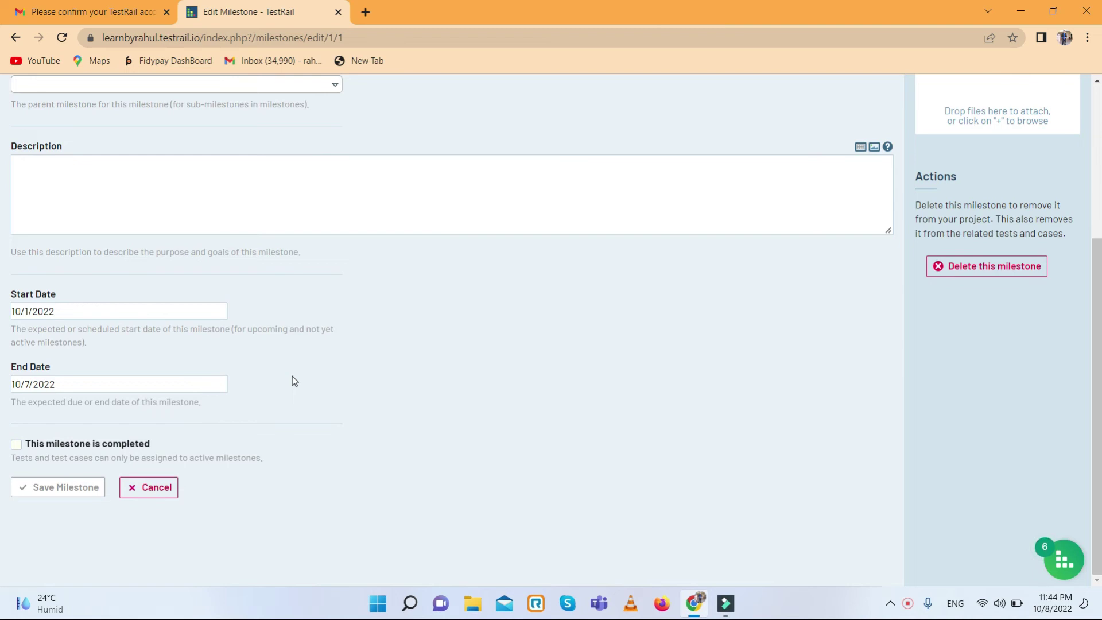
pyautogui.click(161, 494)
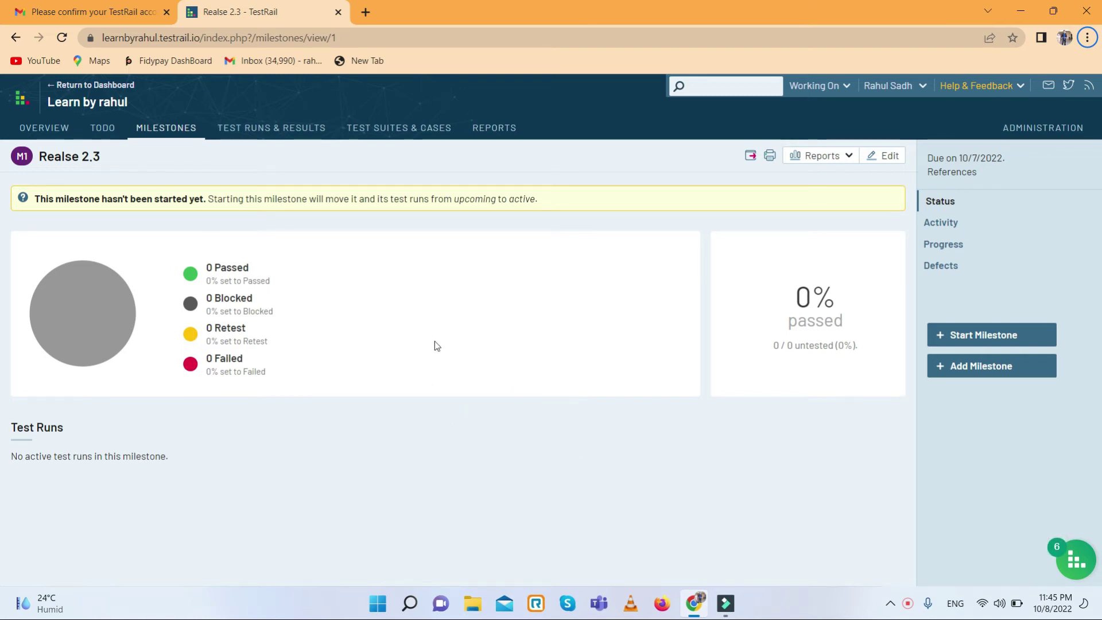
pyautogui.click(328, 127)
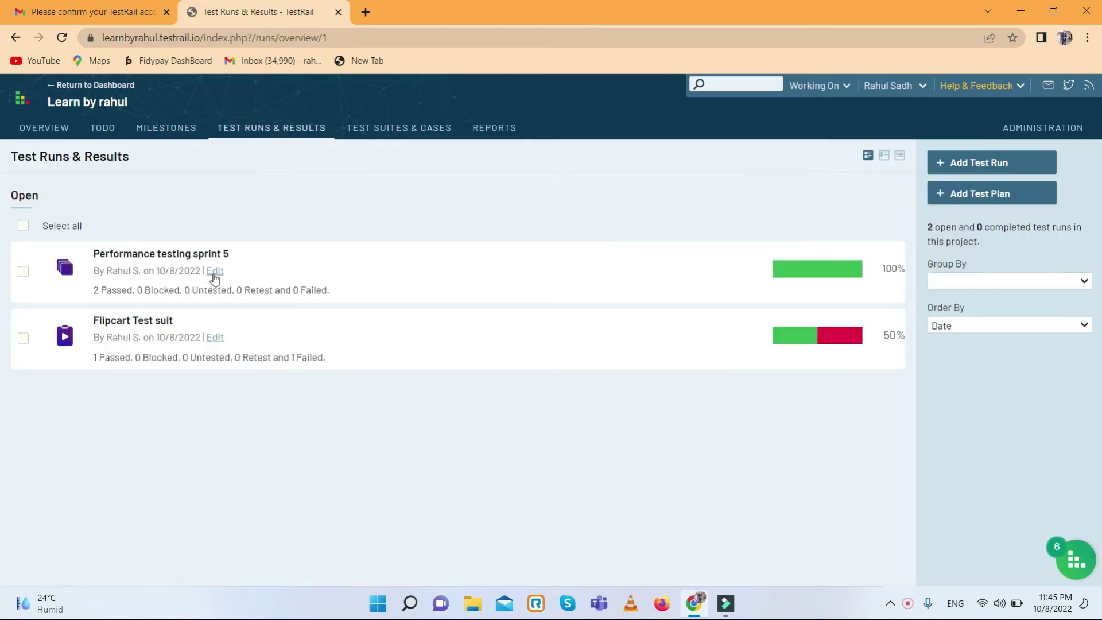
# - Link the Performance testing sprint 5 plan to milestone Realse 2.3, save it, and check Milestones
pyautogui.click(214, 272)
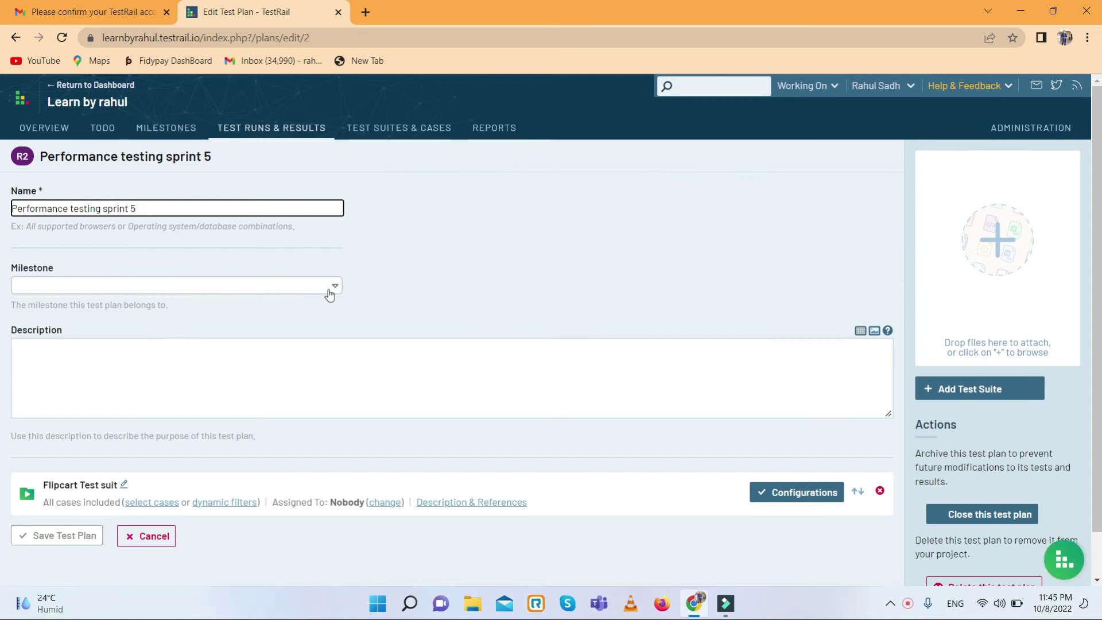
pyautogui.click(346, 302)
pyautogui.click(322, 291)
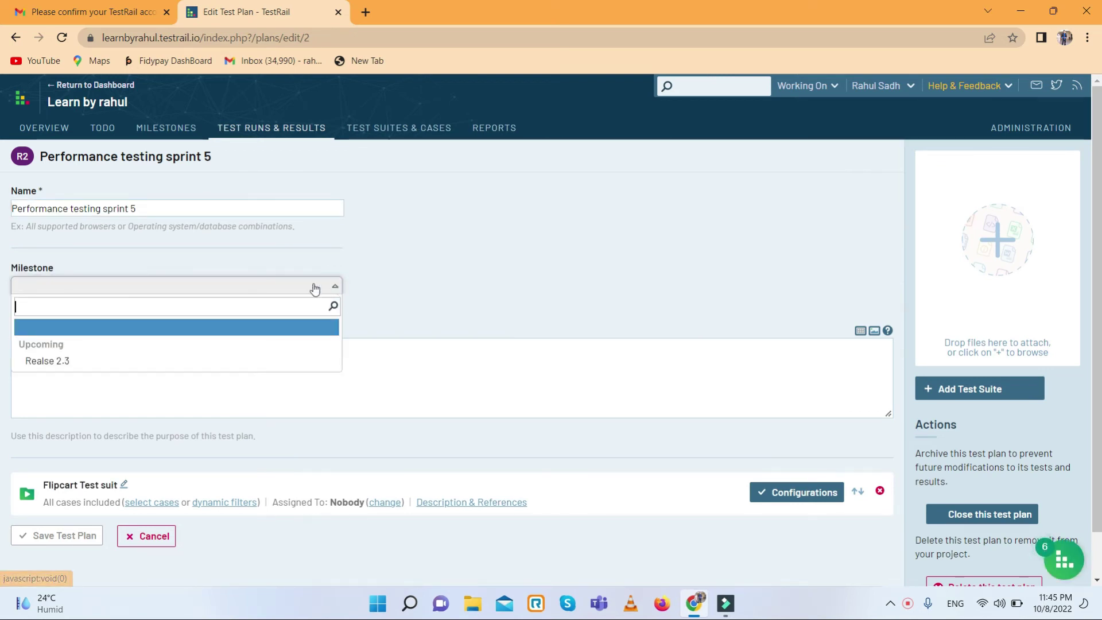
pyautogui.click(58, 365)
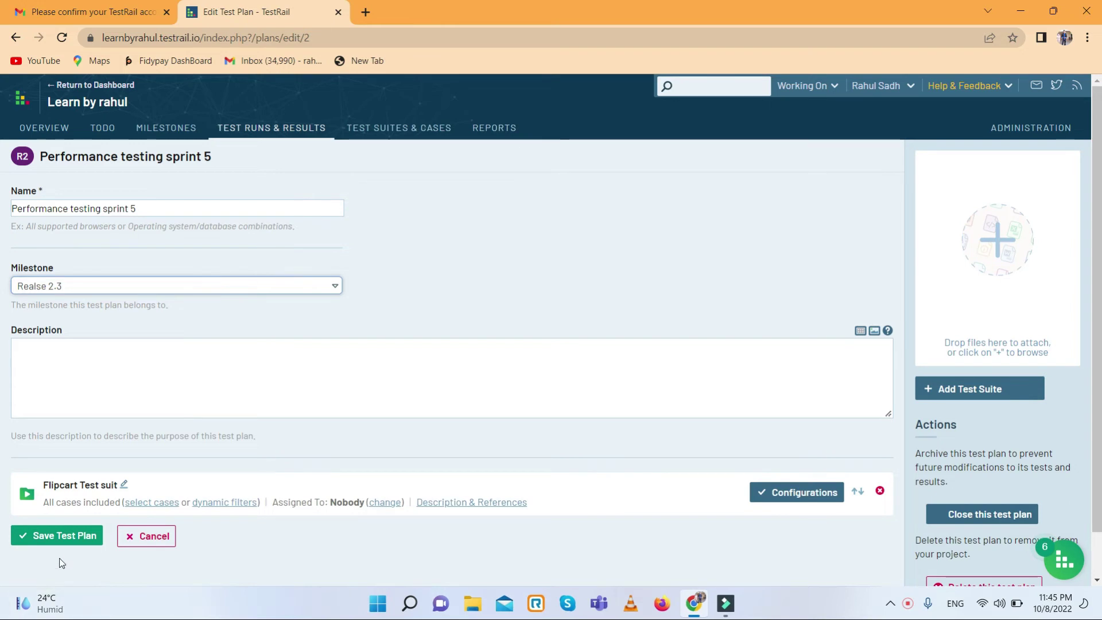
pyautogui.click(57, 535)
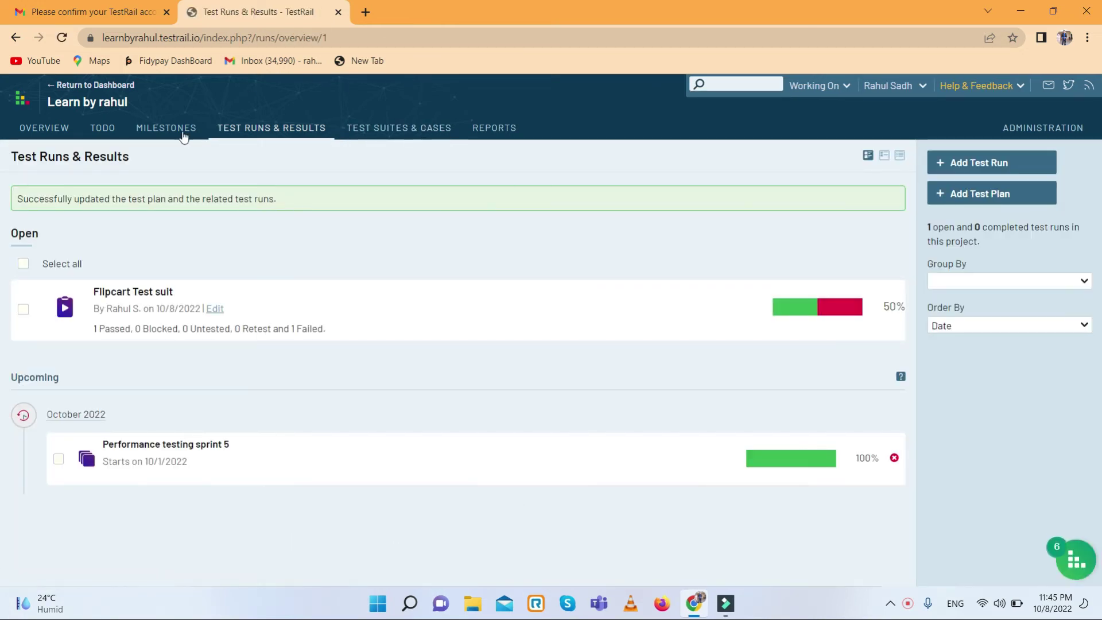
pyautogui.click(182, 130)
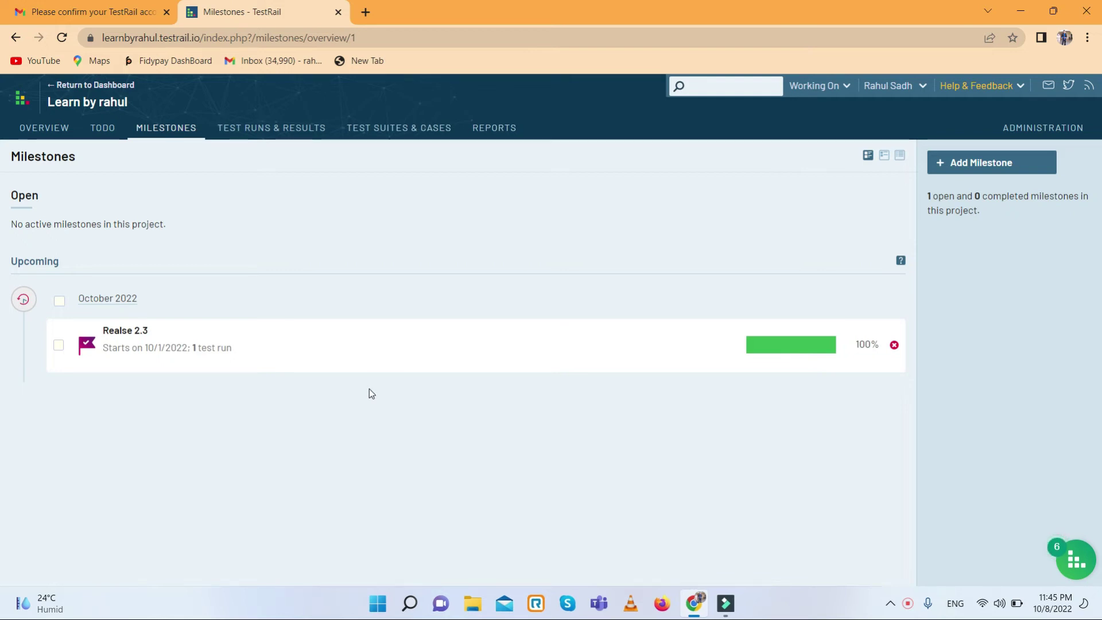
# - Go to the project's REPORTS page to see the available report templates
pyautogui.moveTo(363, 356)
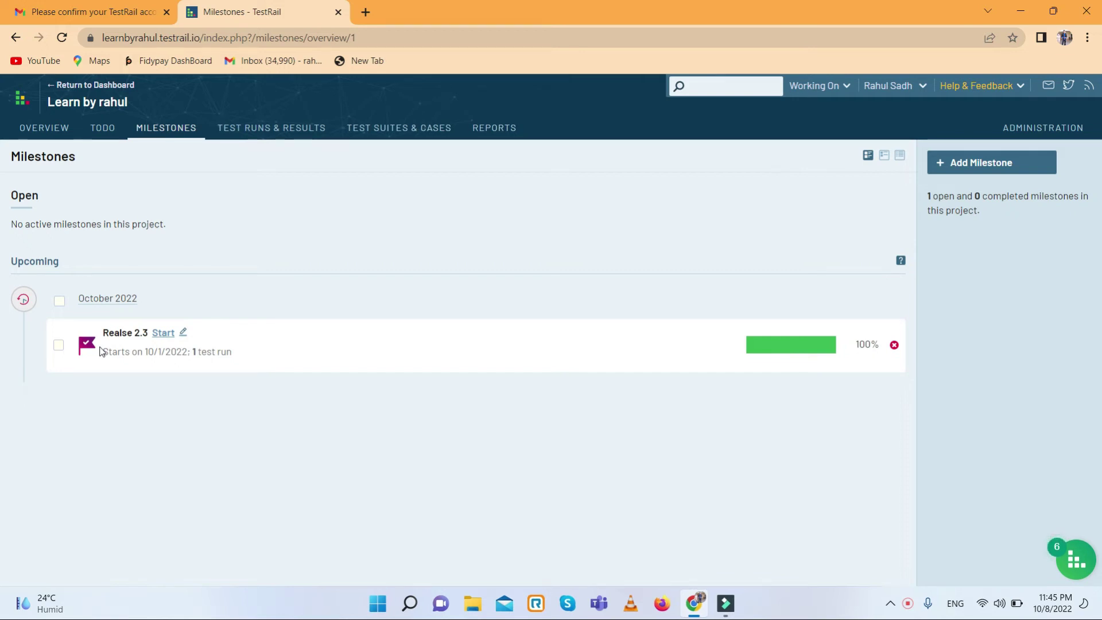
pyautogui.click(505, 138)
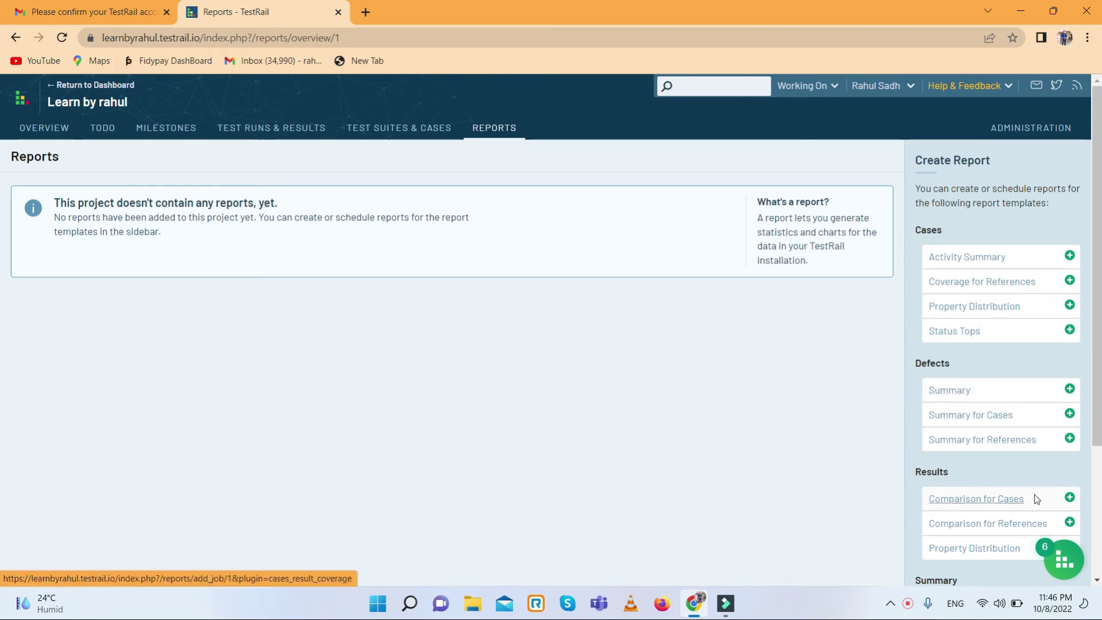
# - Start a new Summary > Milestone report from the Create Report sidebar
pyautogui.scroll(-2, 1010, 501)
pyautogui.scroll(-2, 927, 509)
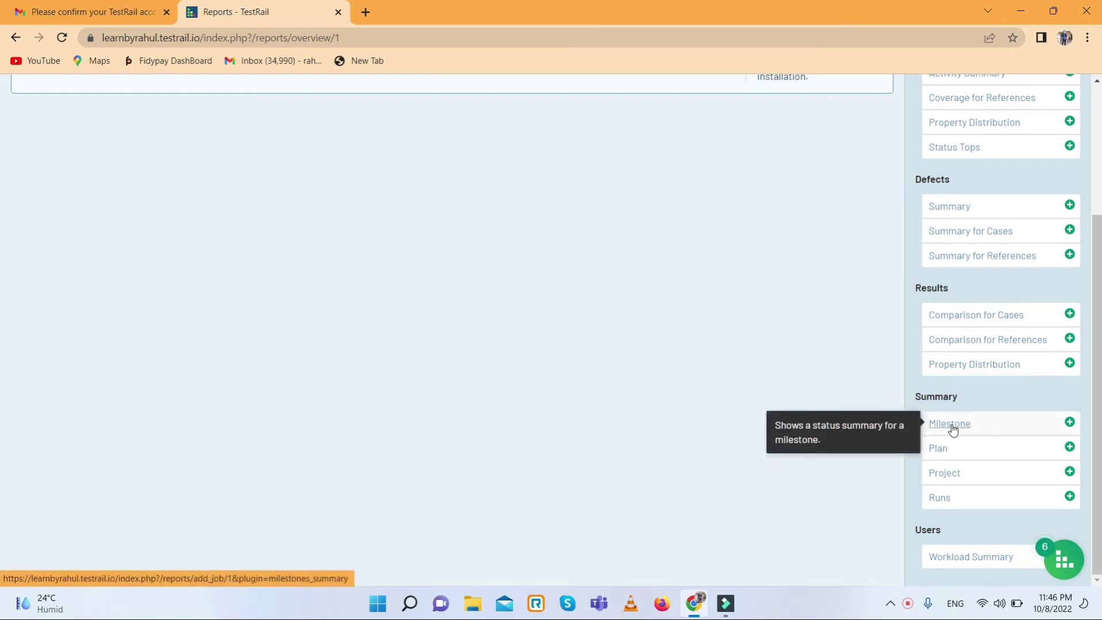
pyautogui.click(974, 423)
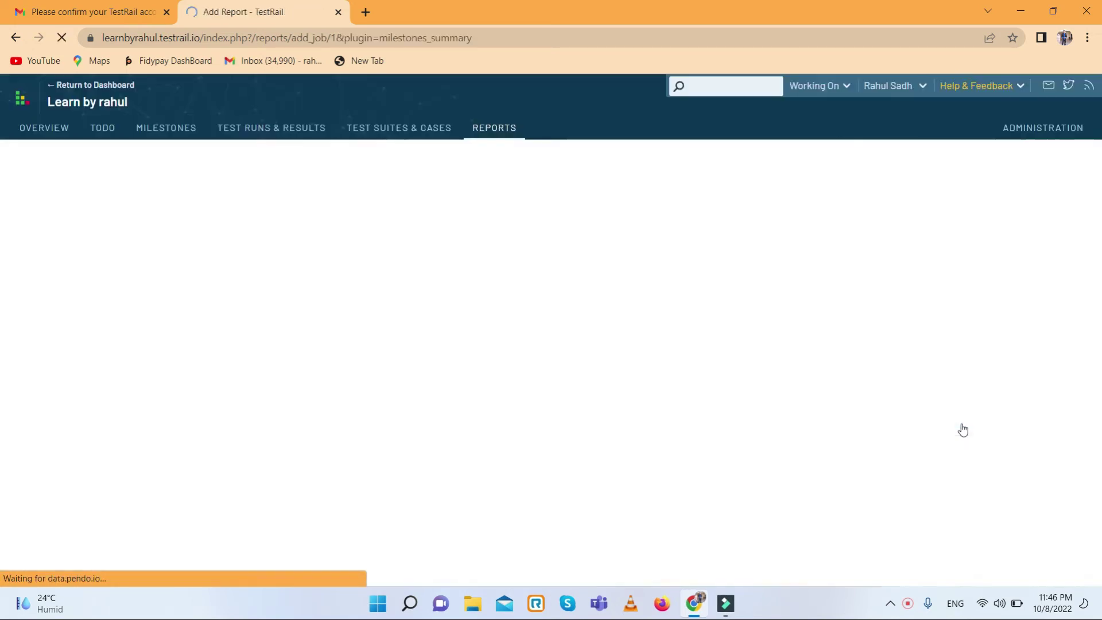
# - Base the report on milestone Realse 2.3 and look over the remaining report options
pyautogui.scroll(-3, 288, 355)
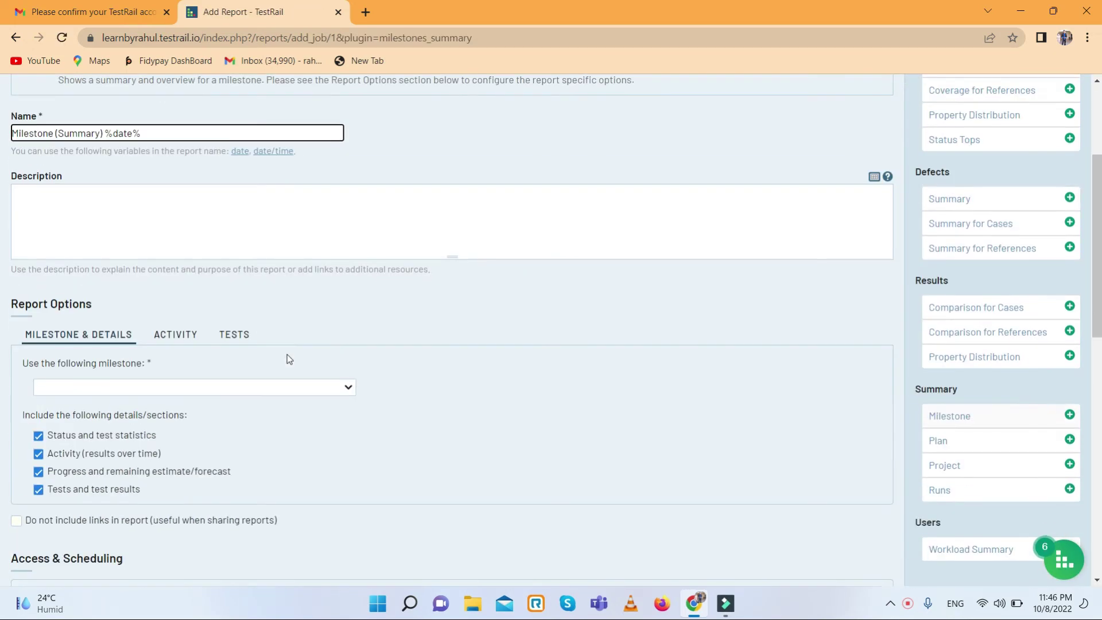
pyautogui.scroll(3, 312, 387)
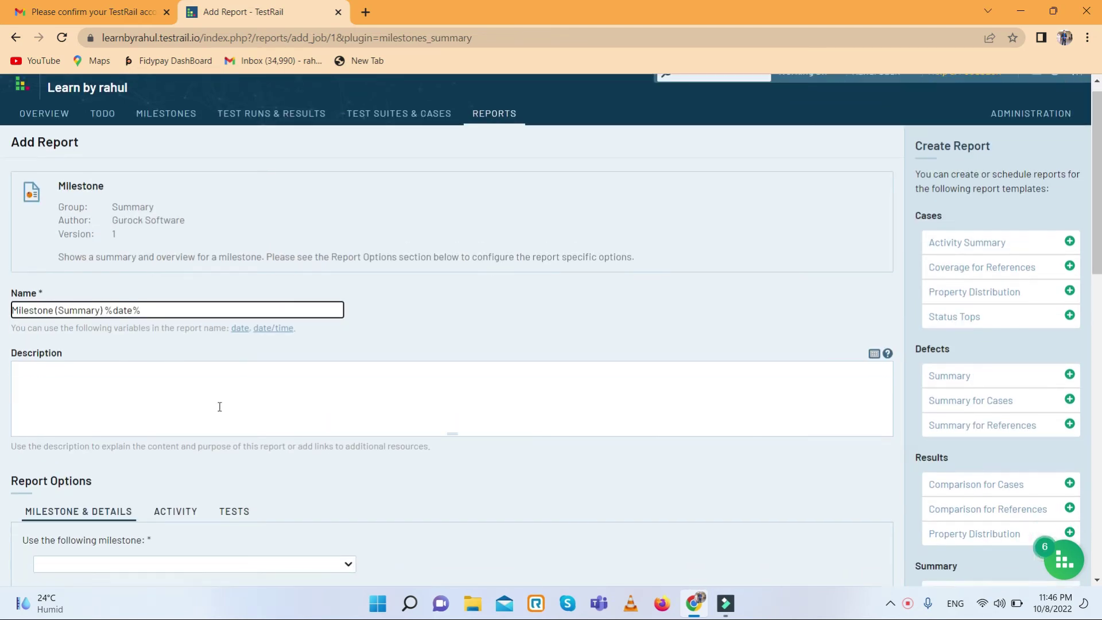
pyautogui.scroll(-1, 219, 406)
pyautogui.click(315, 481)
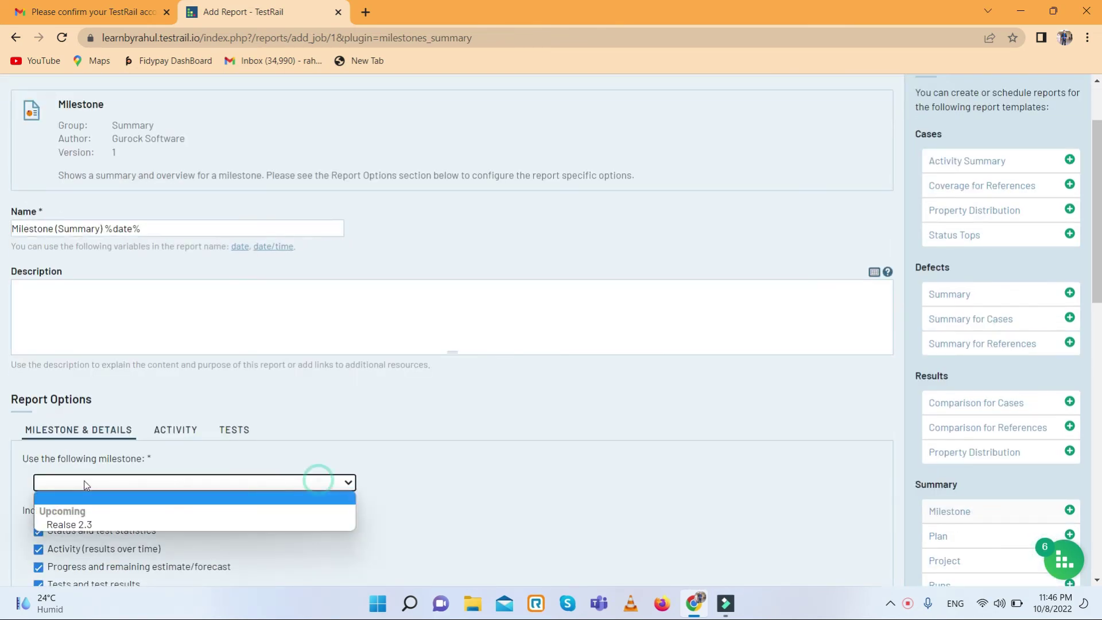
pyautogui.click(92, 527)
pyautogui.scroll(-3, 305, 458)
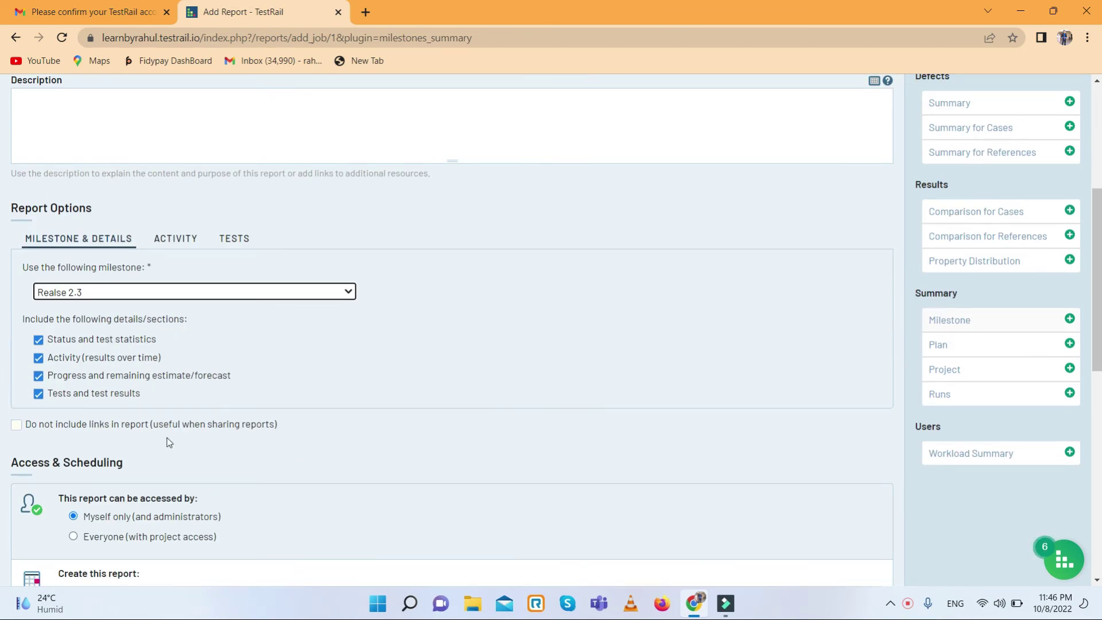
pyautogui.scroll(-2, 165, 443)
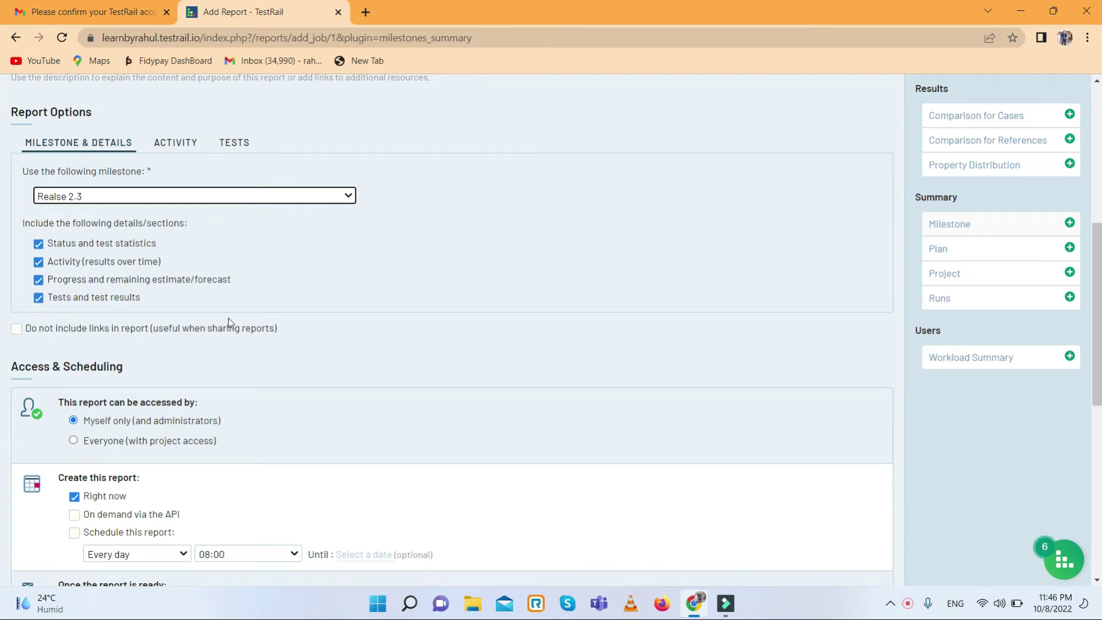
pyautogui.scroll(-2, 170, 355)
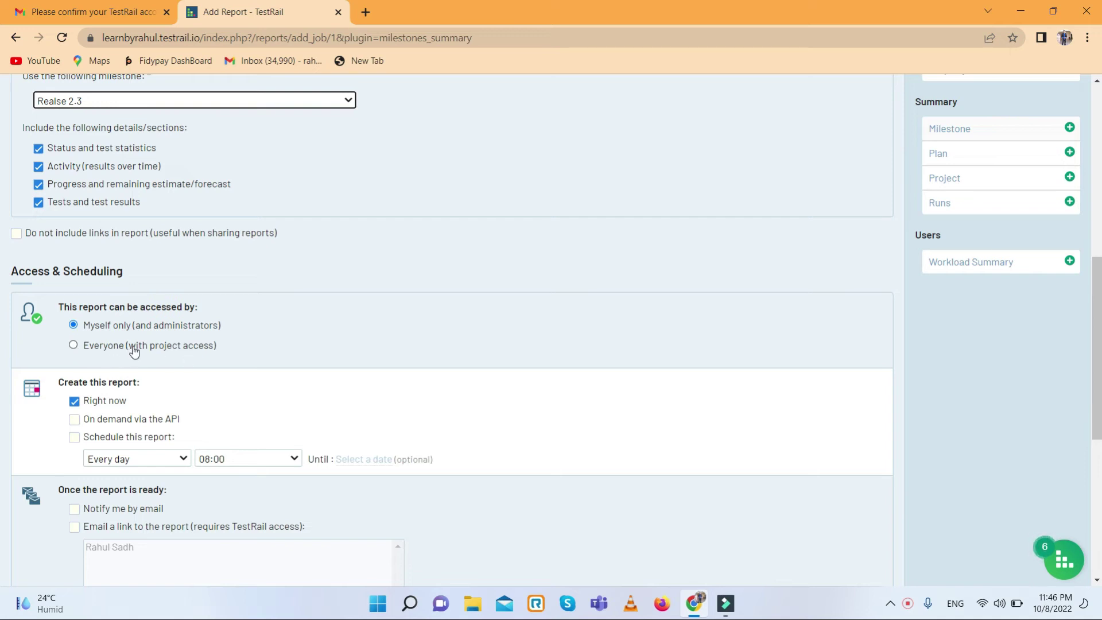
pyautogui.scroll(-2, 138, 370)
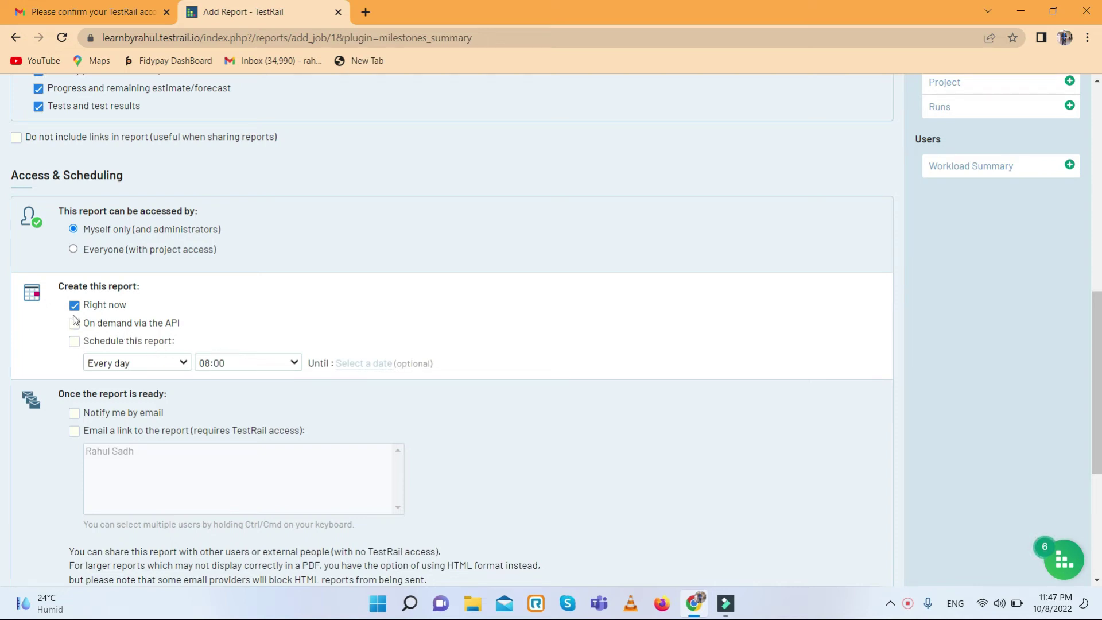
pyautogui.scroll(-2, 149, 393)
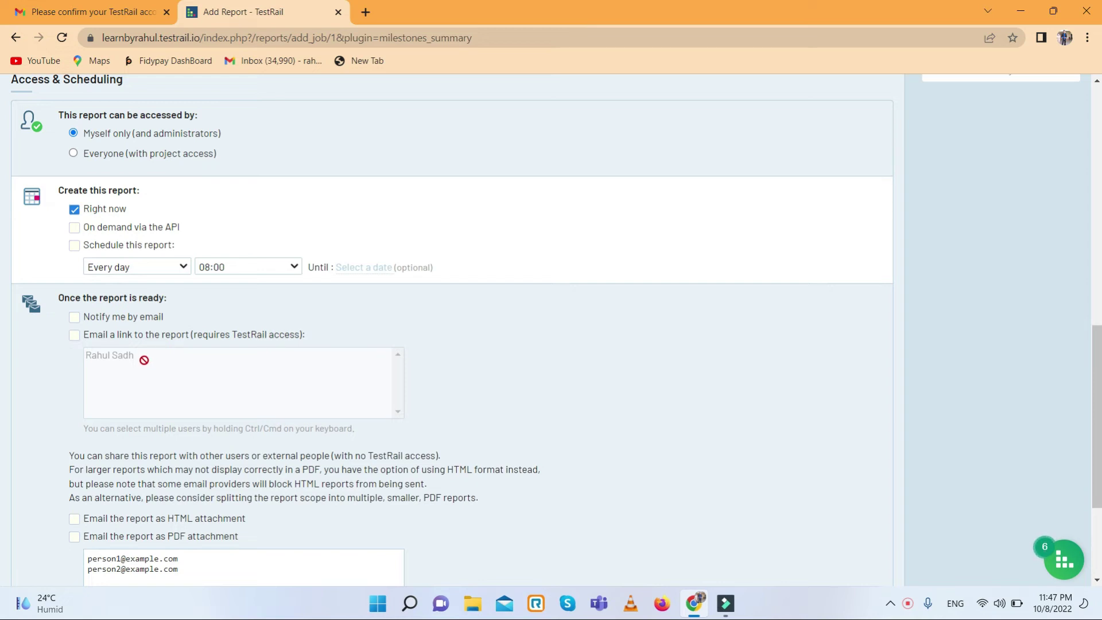
# - Enable the email notification and send the report as an HTML attachment instead of PDF
pyautogui.click(75, 319)
pyautogui.click(73, 332)
pyautogui.click(74, 335)
pyautogui.click(74, 335)
pyautogui.click(72, 338)
pyautogui.scroll(-3, 245, 376)
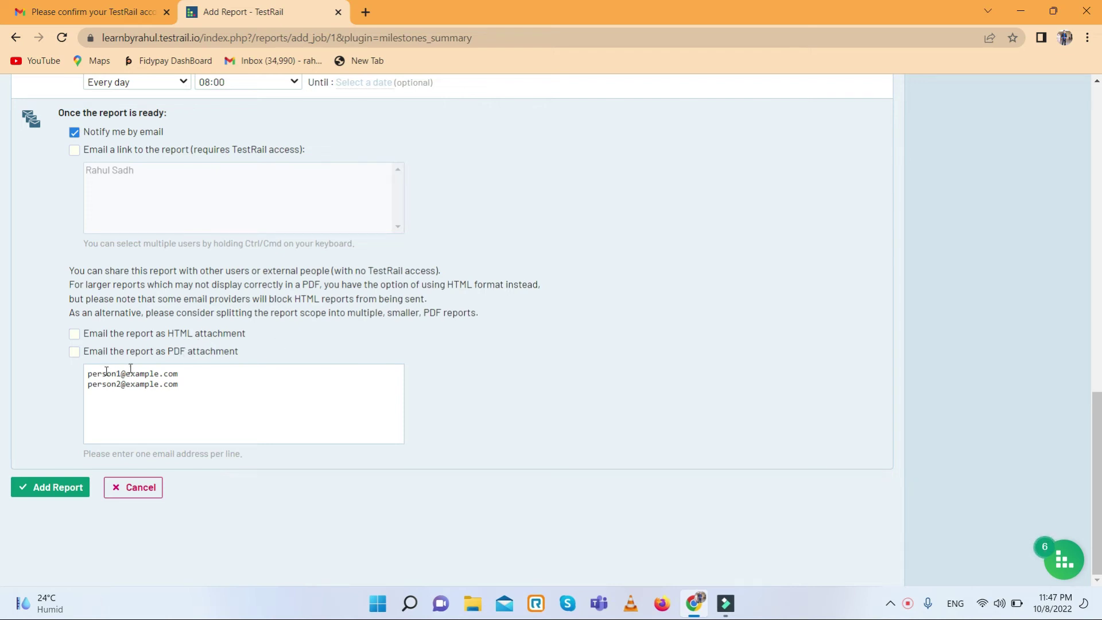
pyautogui.click(75, 352)
pyautogui.click(75, 351)
pyautogui.click(74, 334)
# - Add the Milestone (Summary) report and view its notification email in the Gmail tab
pyautogui.click(56, 490)
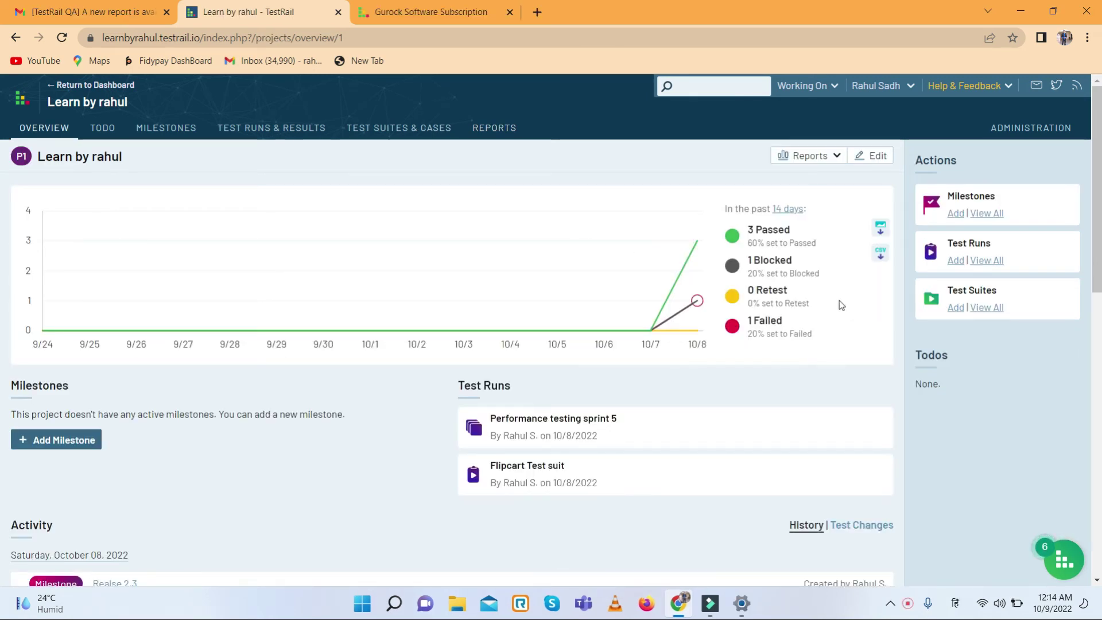
pyautogui.click(117, 12)
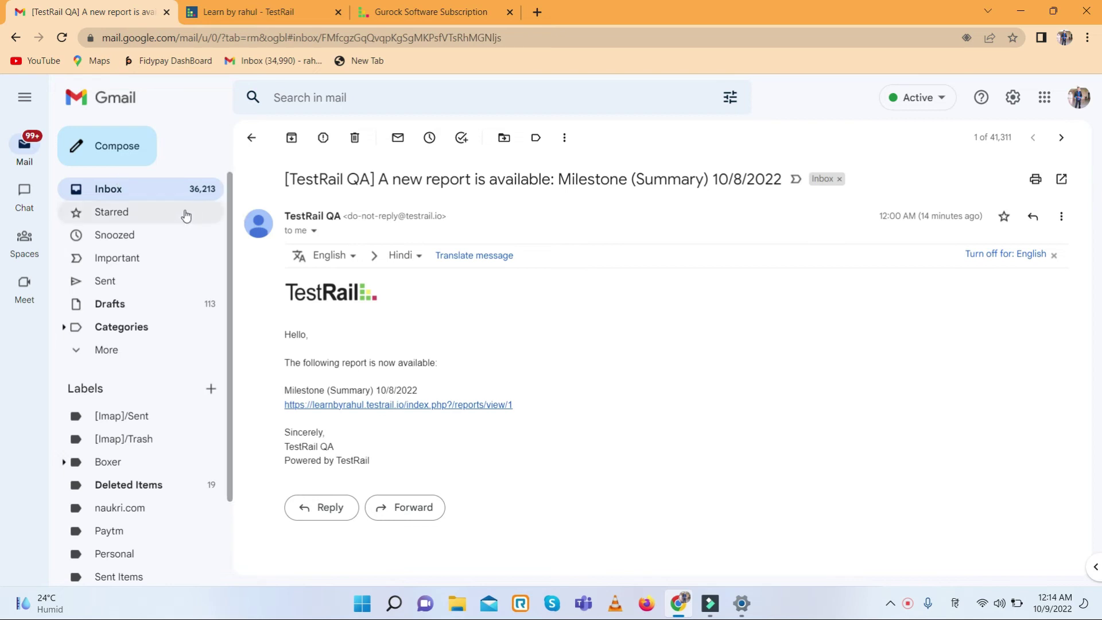
# - Reopen the TestRail QA email from the inbox and follow its reports/view link
pyautogui.click(140, 193)
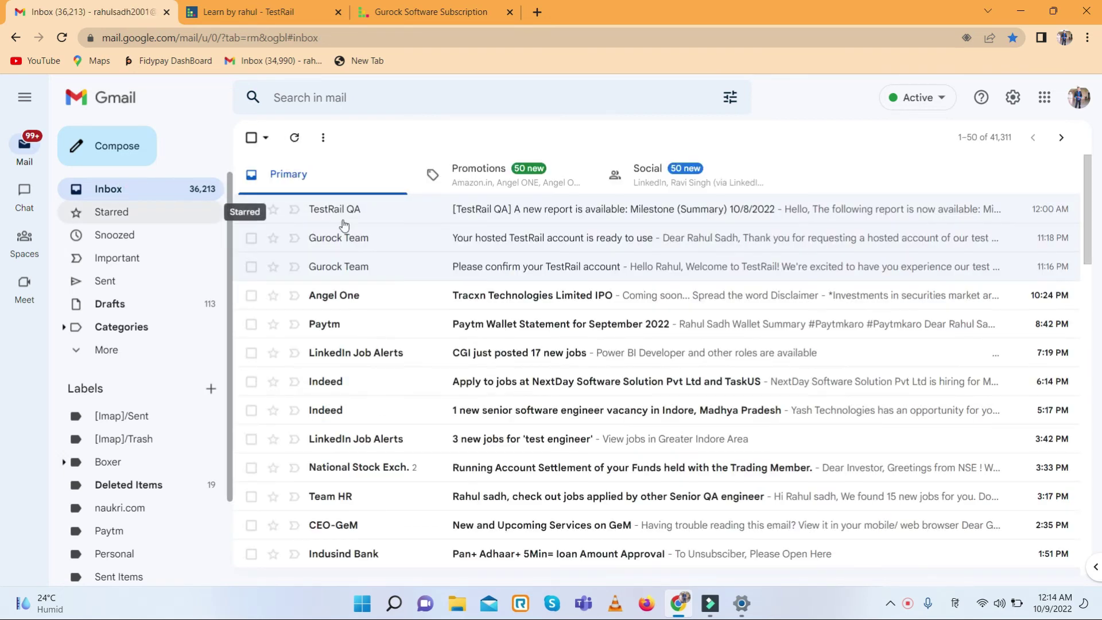
pyautogui.click(645, 216)
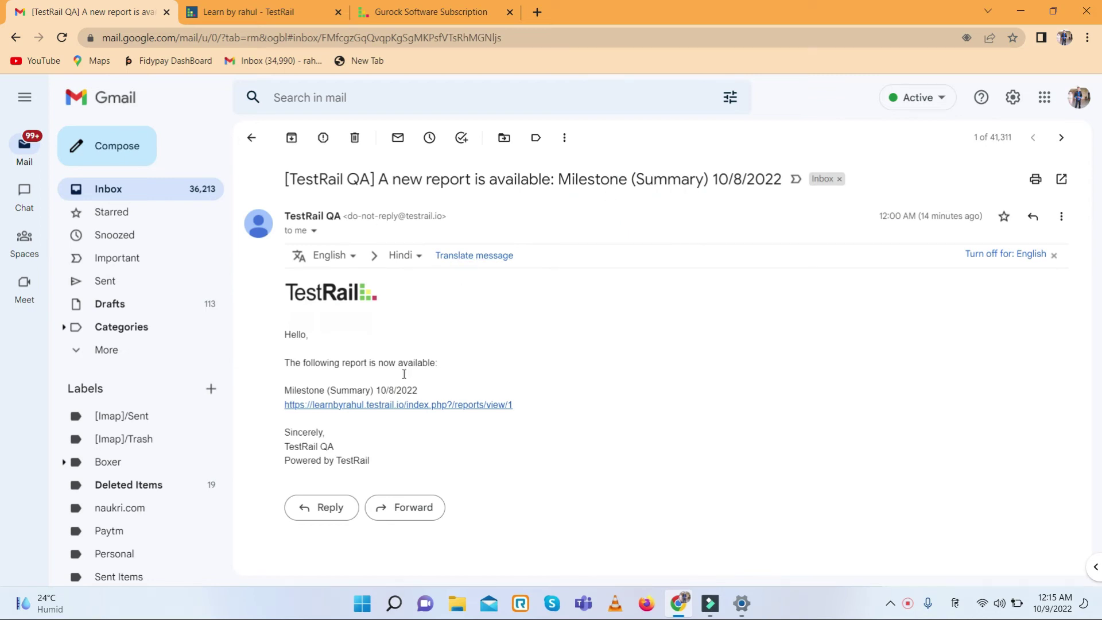
pyautogui.click(370, 405)
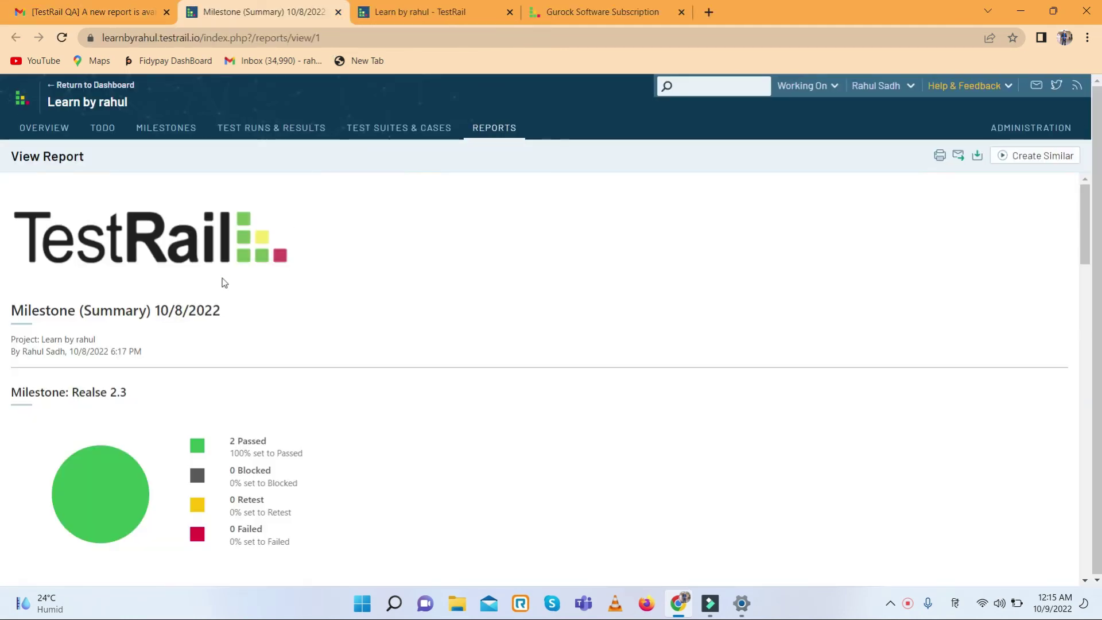
# - Scroll the milestone summary report to review its Metric table
pyautogui.scroll(-2, 143, 272)
pyautogui.scroll(2, 144, 272)
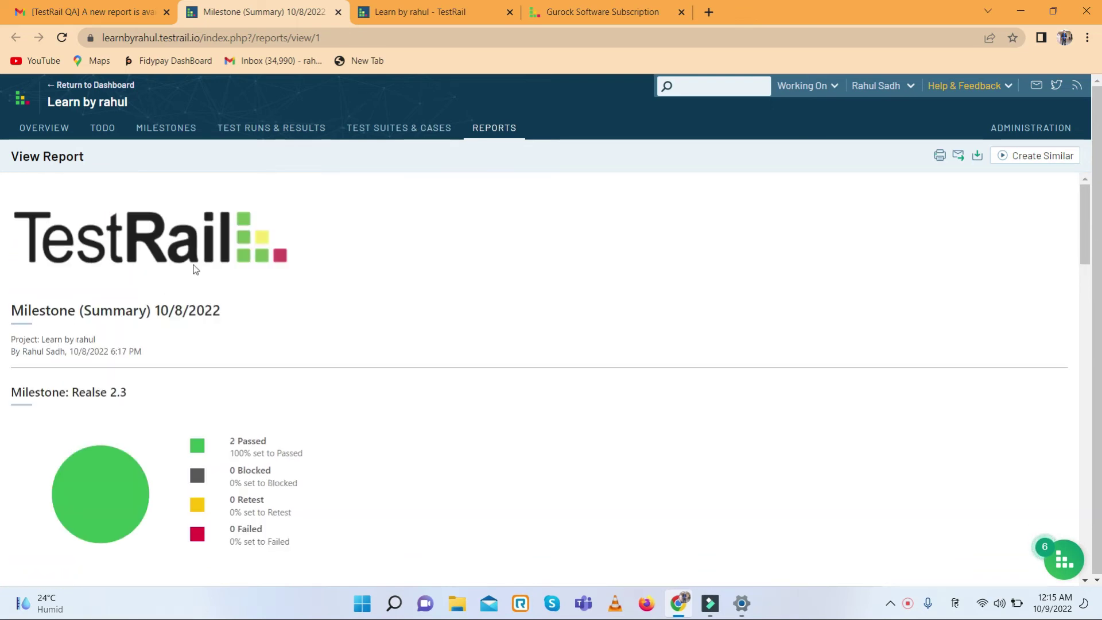
pyautogui.scroll(-2, 158, 291)
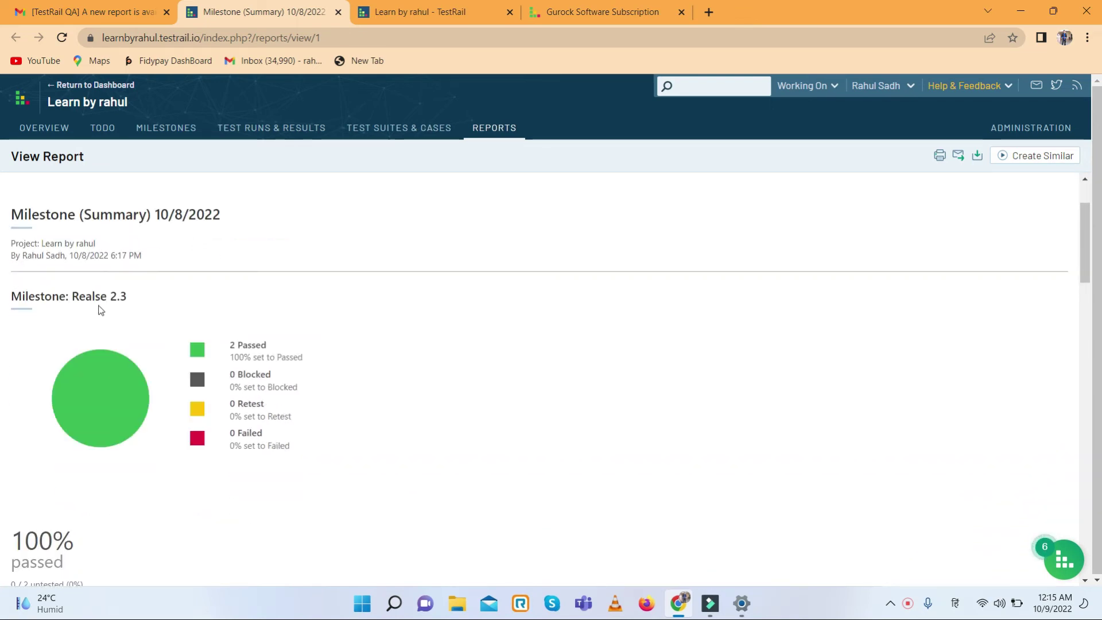
pyautogui.click(80, 298)
pyautogui.moveTo(122, 296); pyautogui.dragTo(187, 305)
pyautogui.scroll(-2, 189, 305)
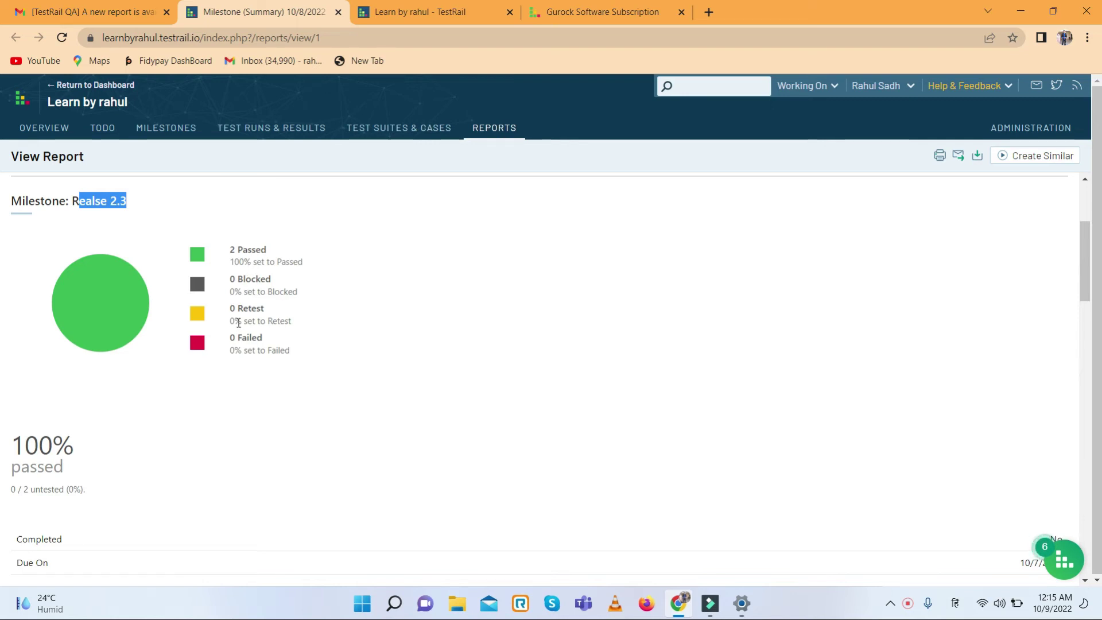
# - Review Test Runs & Plans and Tests & Results, highlighting the Flipcart Test suit heading
pyautogui.scroll(-5, 259, 337)
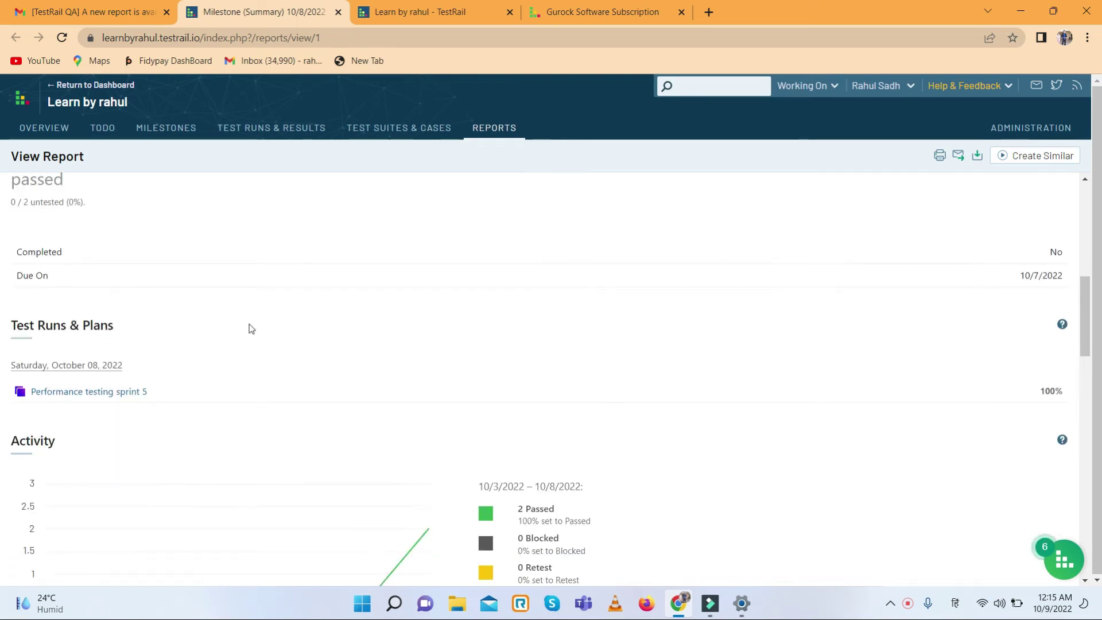
pyautogui.scroll(-3, 161, 325)
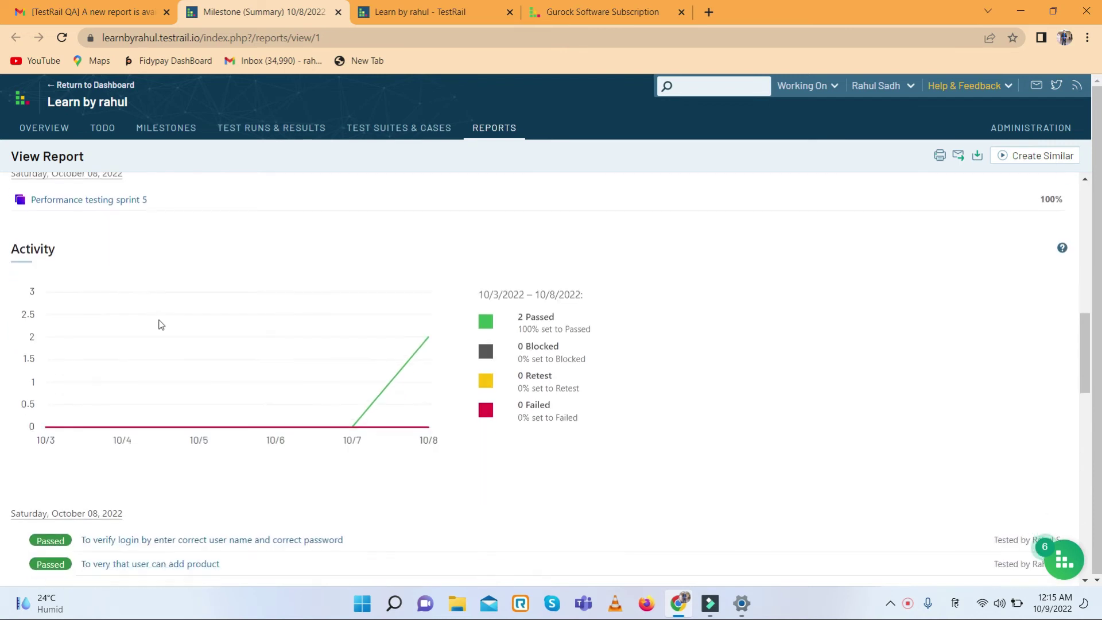
pyautogui.scroll(-2, 168, 322)
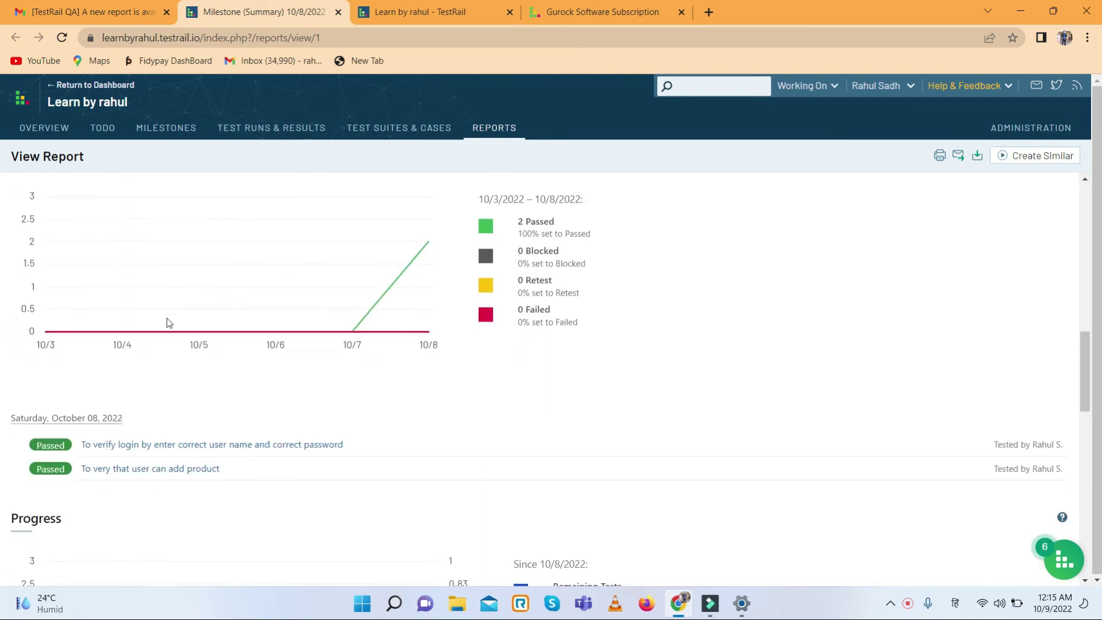
pyautogui.scroll(-3, 201, 357)
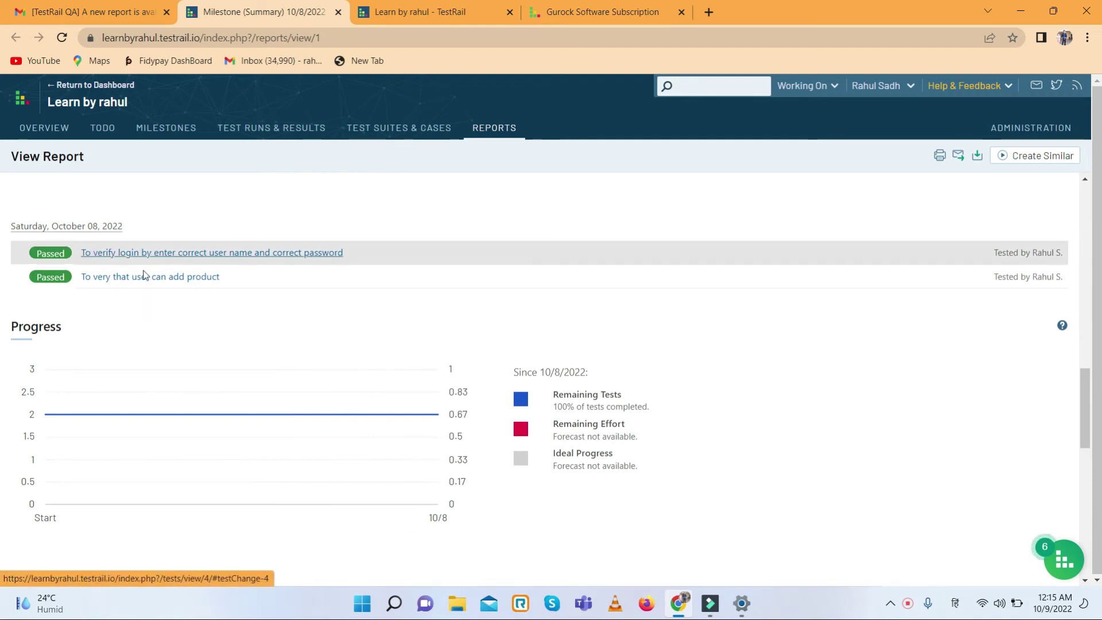
pyautogui.scroll(-2, 172, 324)
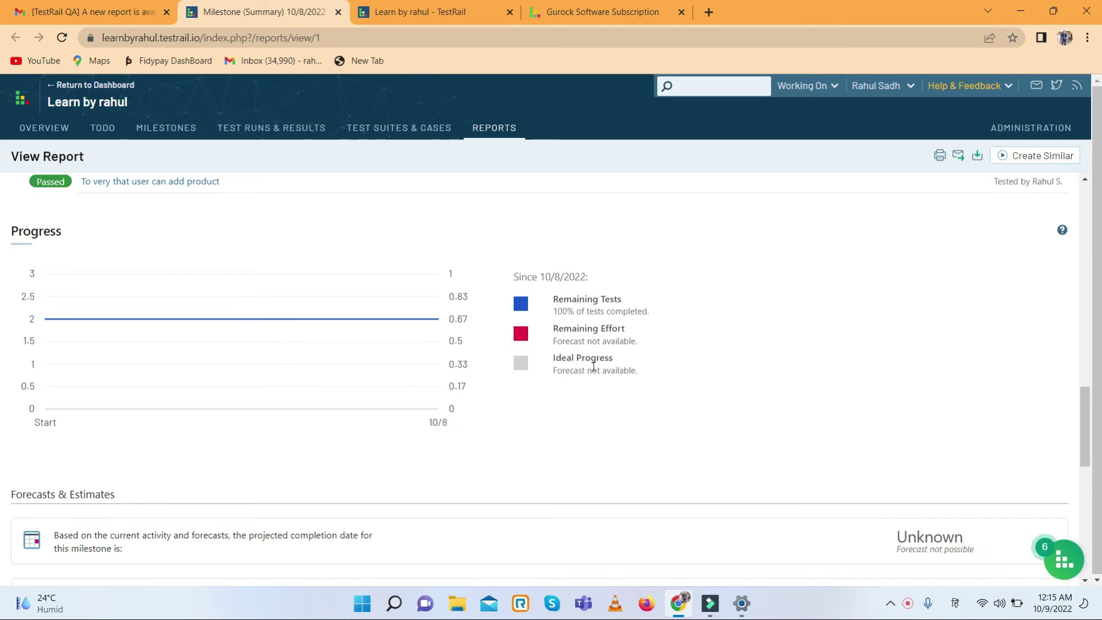
pyautogui.scroll(-5, 337, 367)
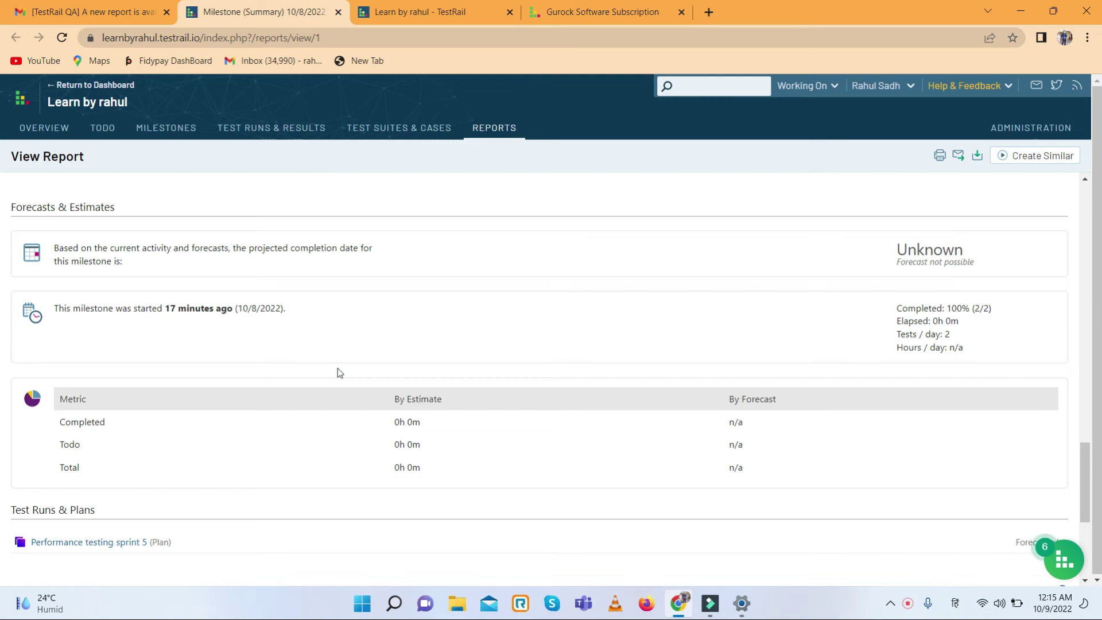
pyautogui.scroll(-2, 338, 372)
pyautogui.scroll(2, 338, 372)
pyautogui.scroll(-1, 254, 371)
pyautogui.scroll(-2, 252, 372)
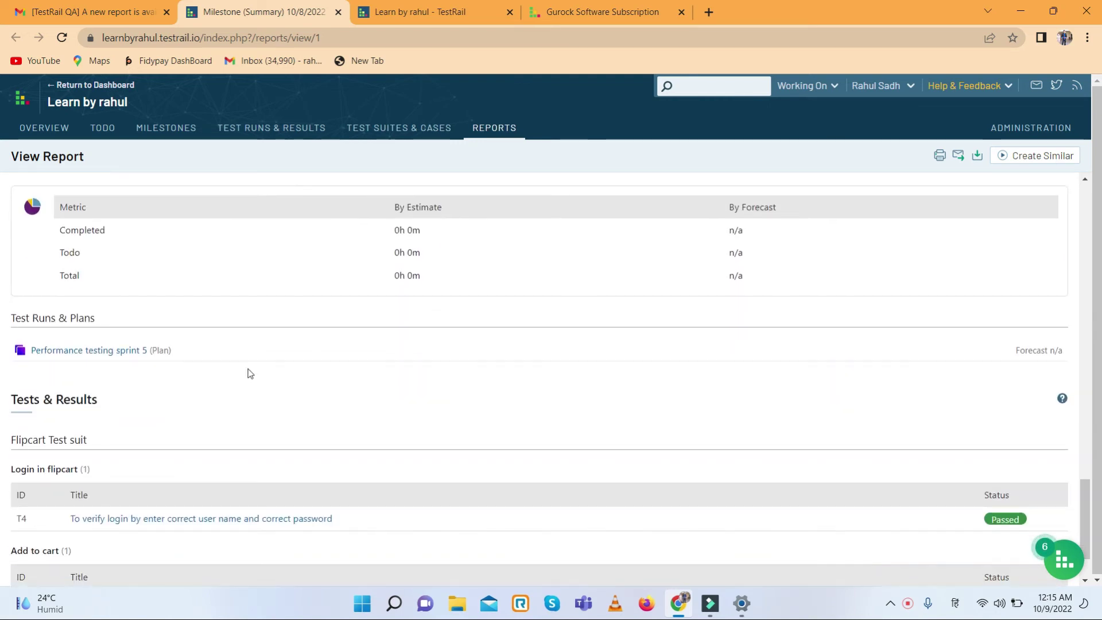
pyautogui.scroll(-1, 214, 347)
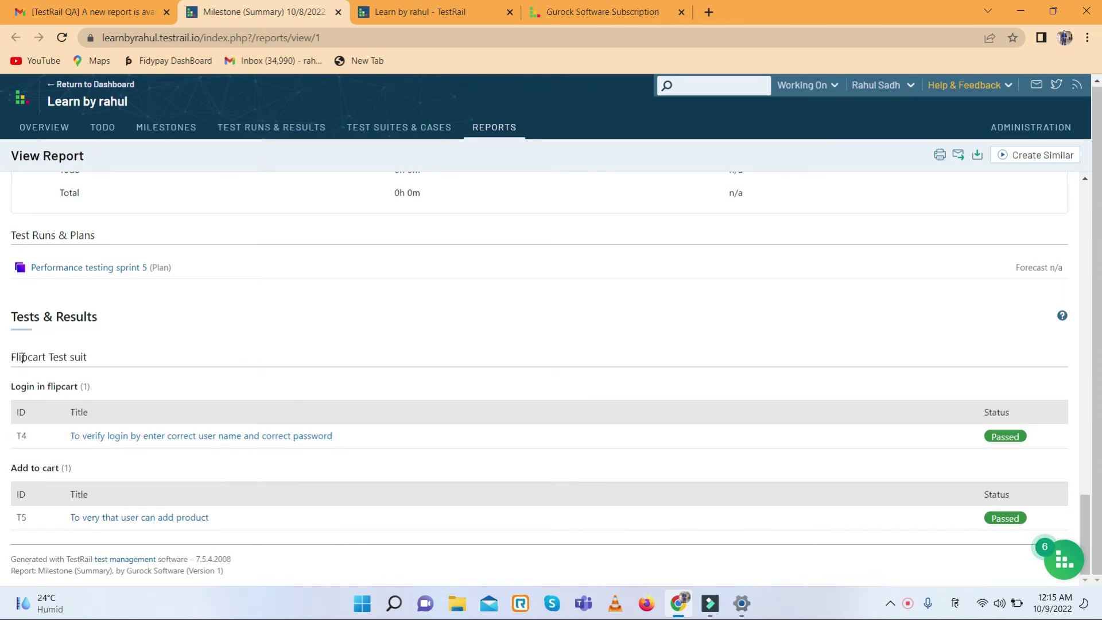
pyautogui.moveTo(23, 358); pyautogui.dragTo(104, 356)
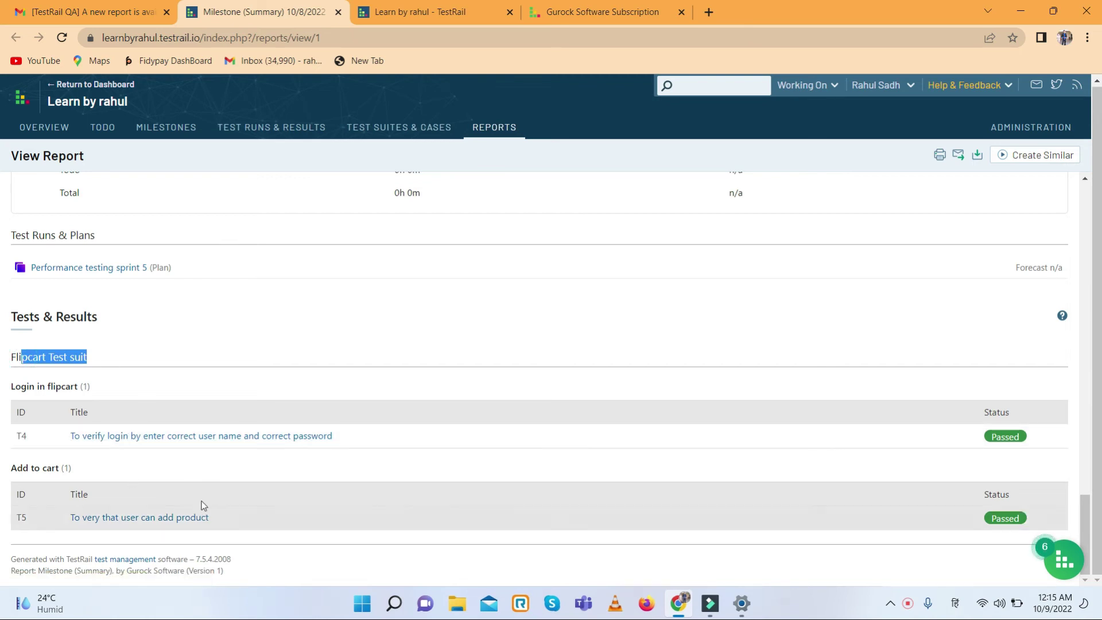
pyautogui.scroll(2, 651, 328)
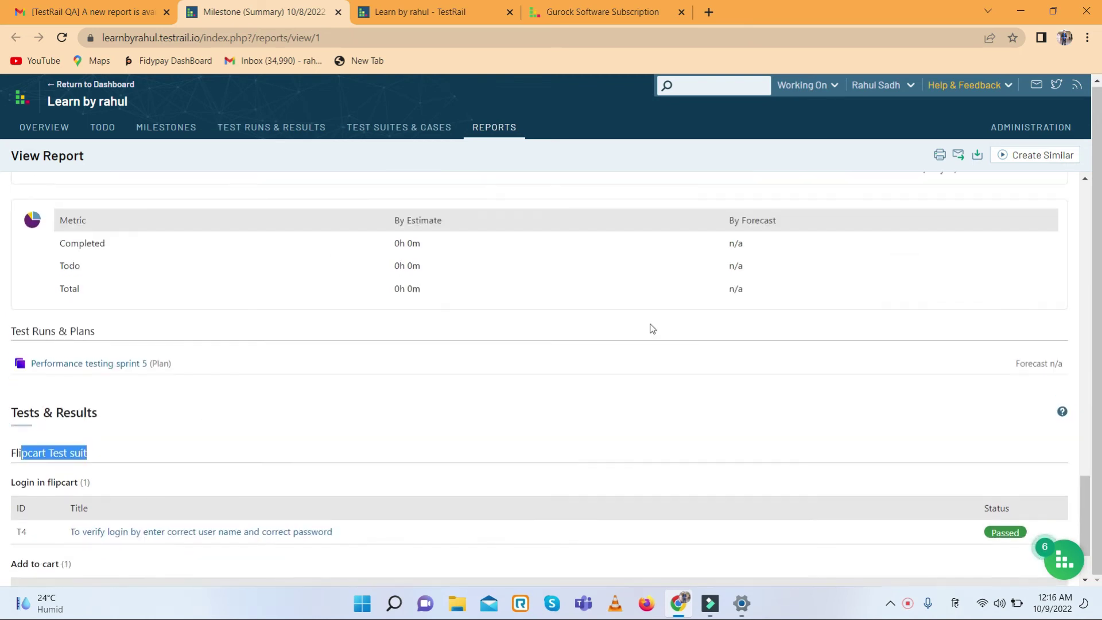
# - Download the milestone report as PDF testrail-report-1.pdf and open it
pyautogui.click(979, 158)
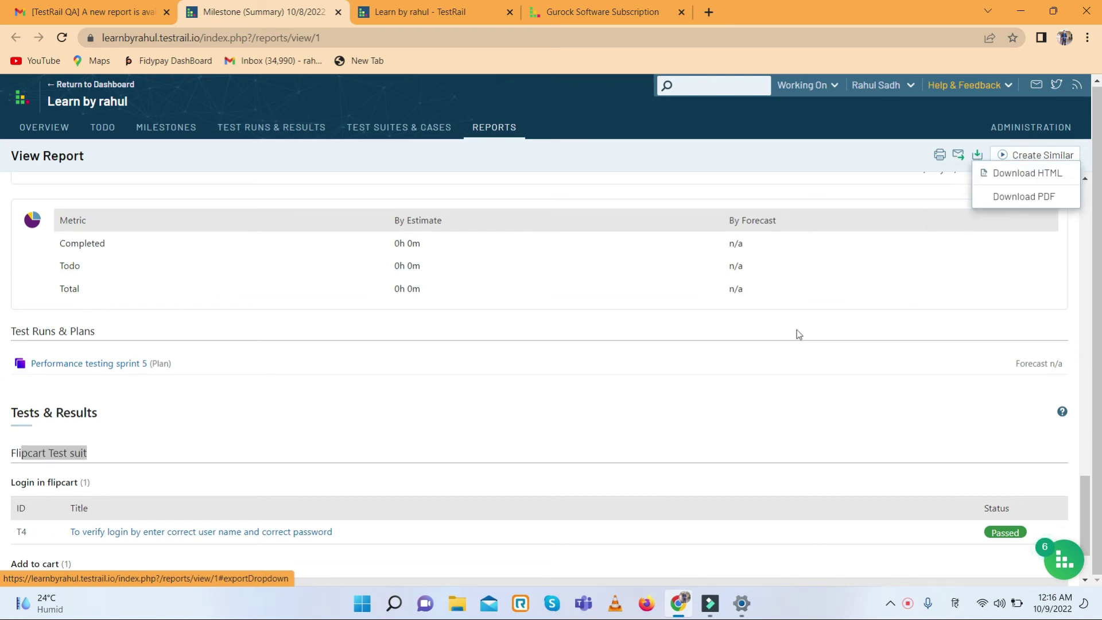
pyautogui.click(1019, 196)
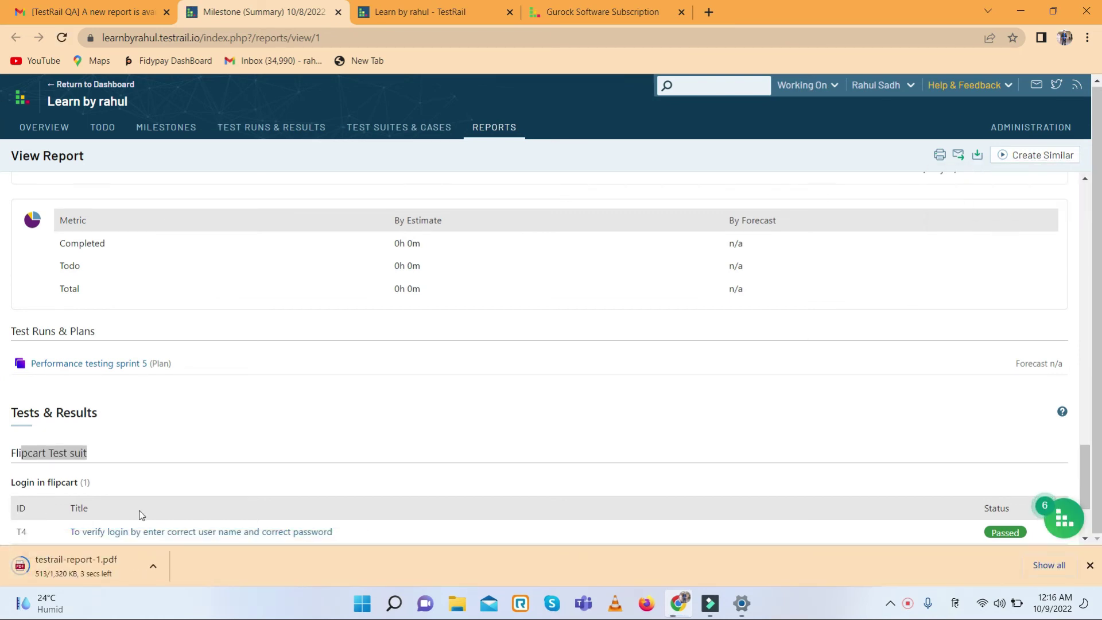
pyautogui.click(112, 563)
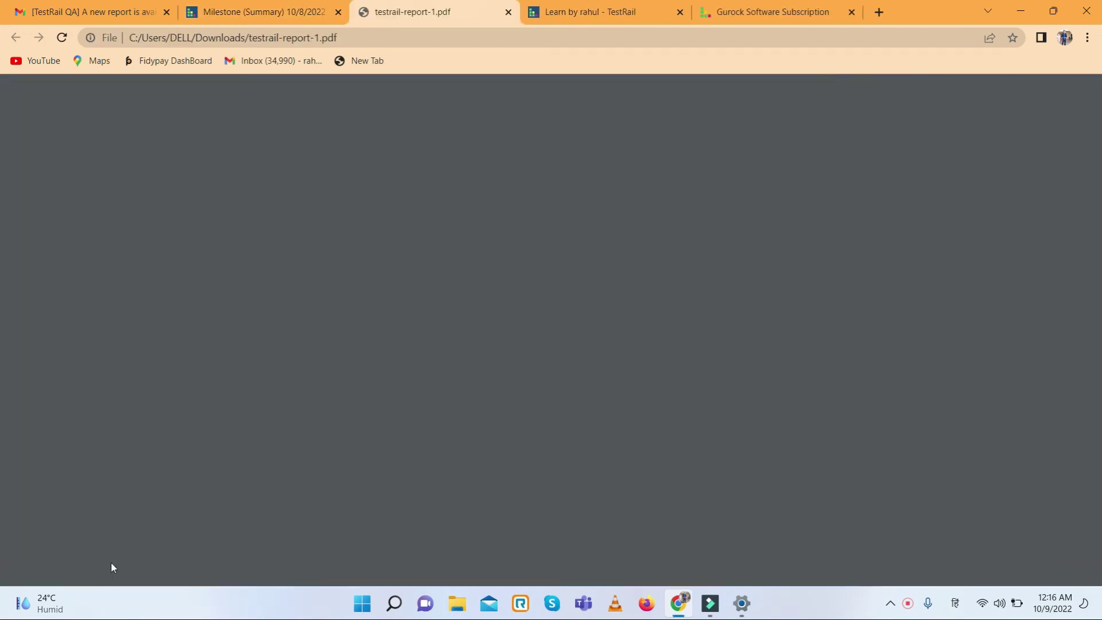
# - Scroll through all eight pages of the downloaded report PDF
pyautogui.scroll(-20, 435, 329)
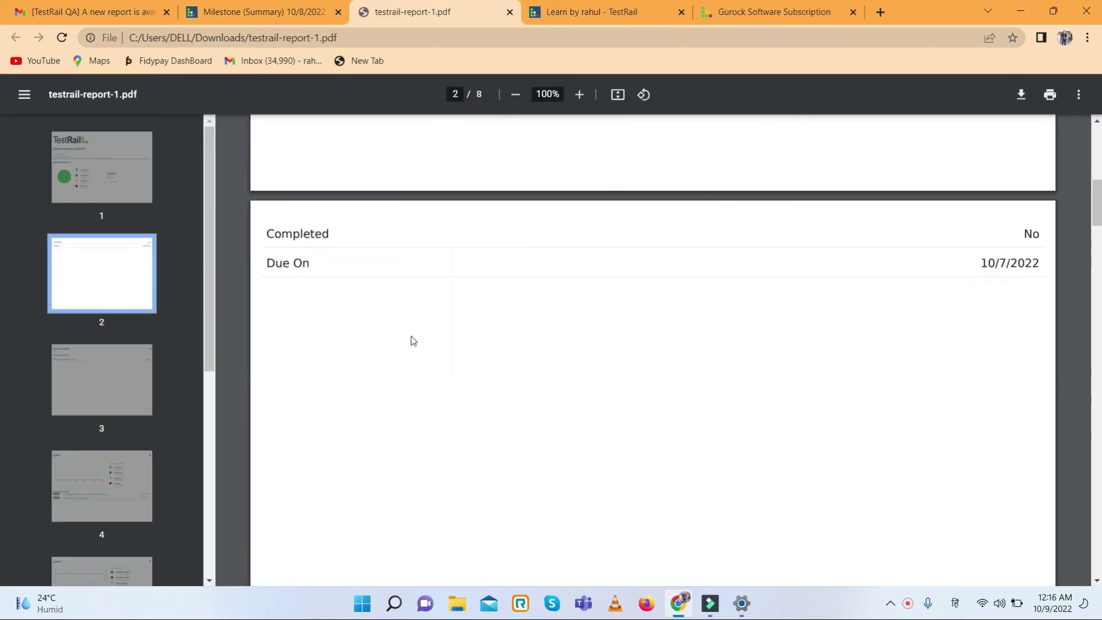
pyautogui.scroll(-15, 408, 336)
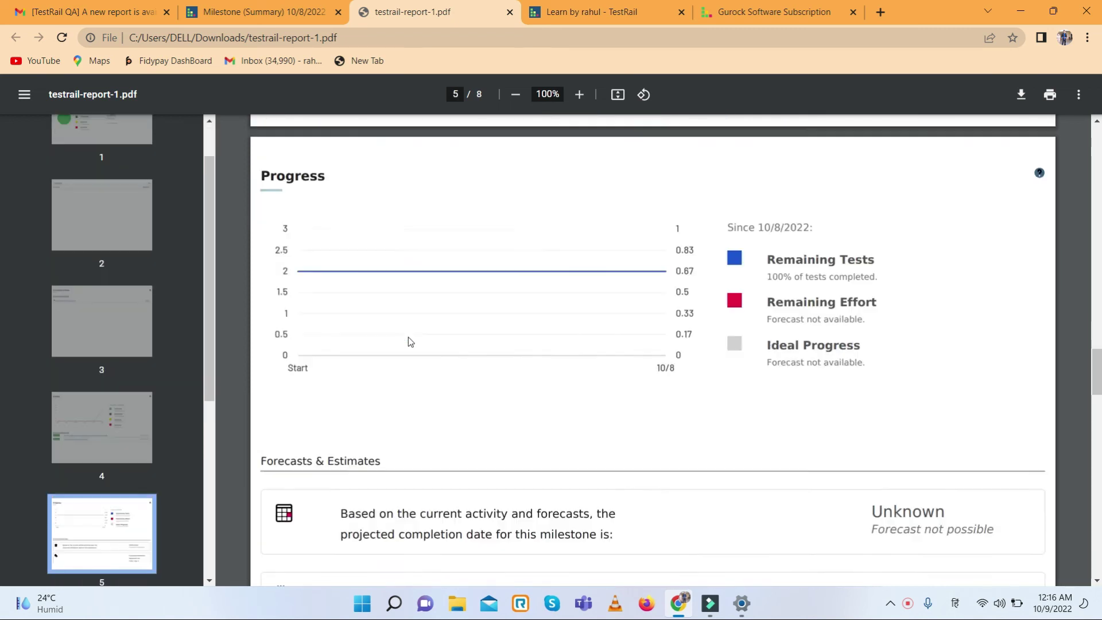
pyautogui.scroll(-20, 408, 336)
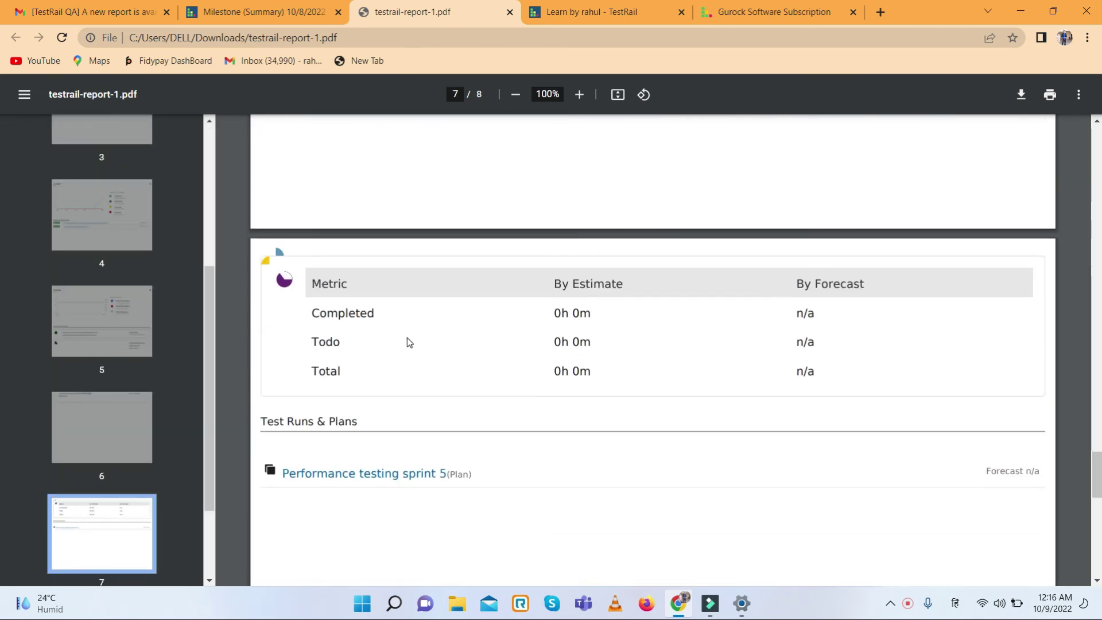
pyautogui.scroll(-3, 405, 342)
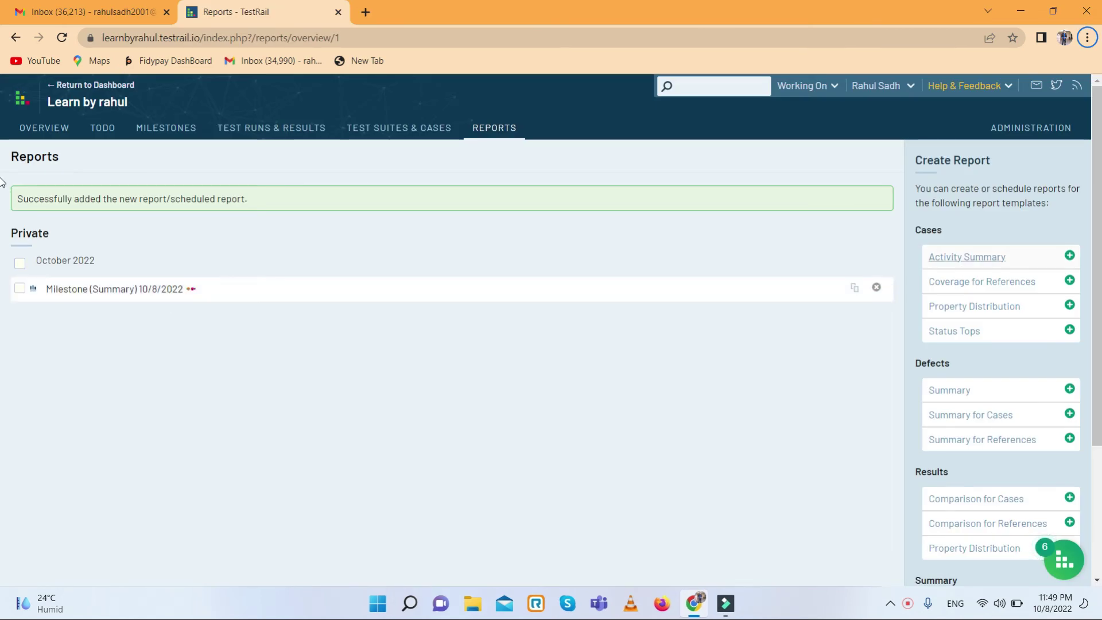
# - Go to the Administration overview showing the trial expiry notice
pyautogui.click(1031, 133)
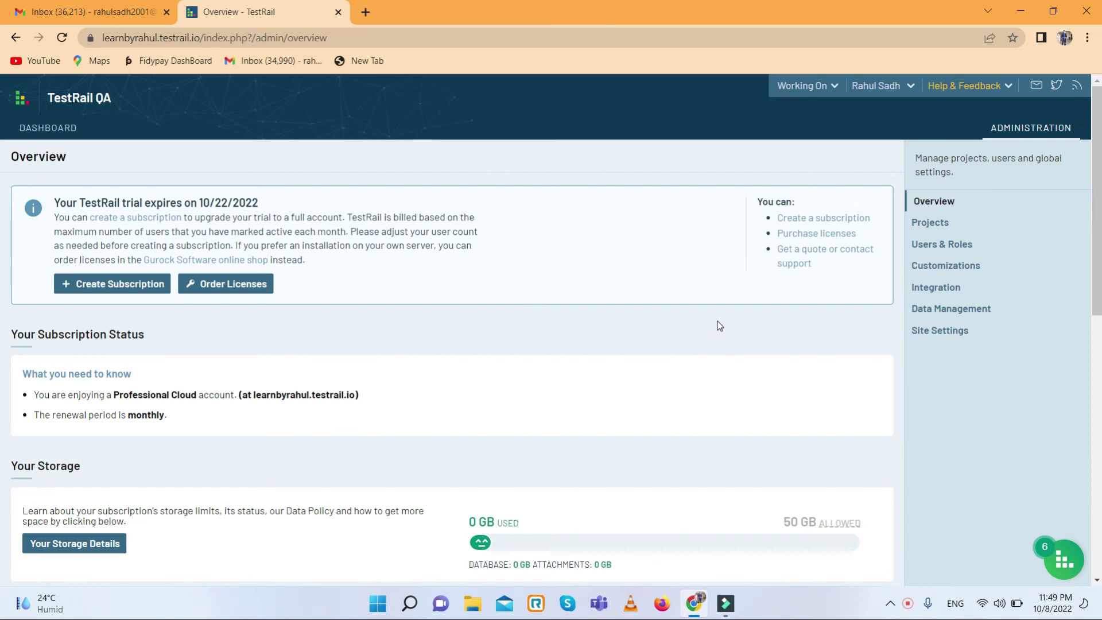
pyautogui.scroll(-3, 673, 328)
pyautogui.scroll(3, 675, 330)
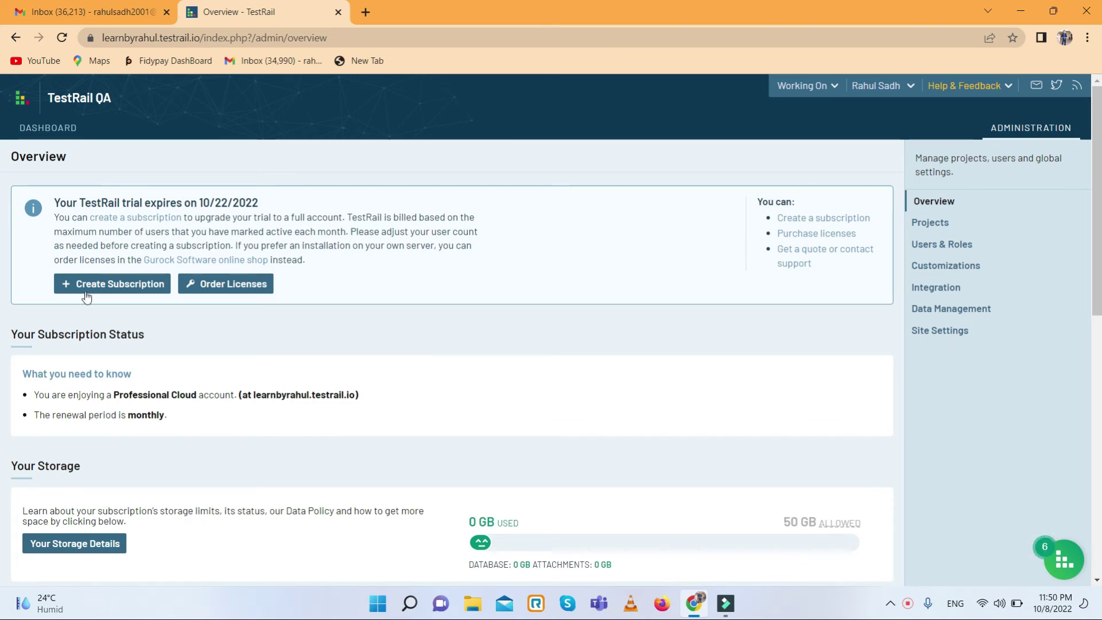
# - View the Gurock Cloud subscription pricing page, then return to the Overview tab
pyautogui.click(122, 285)
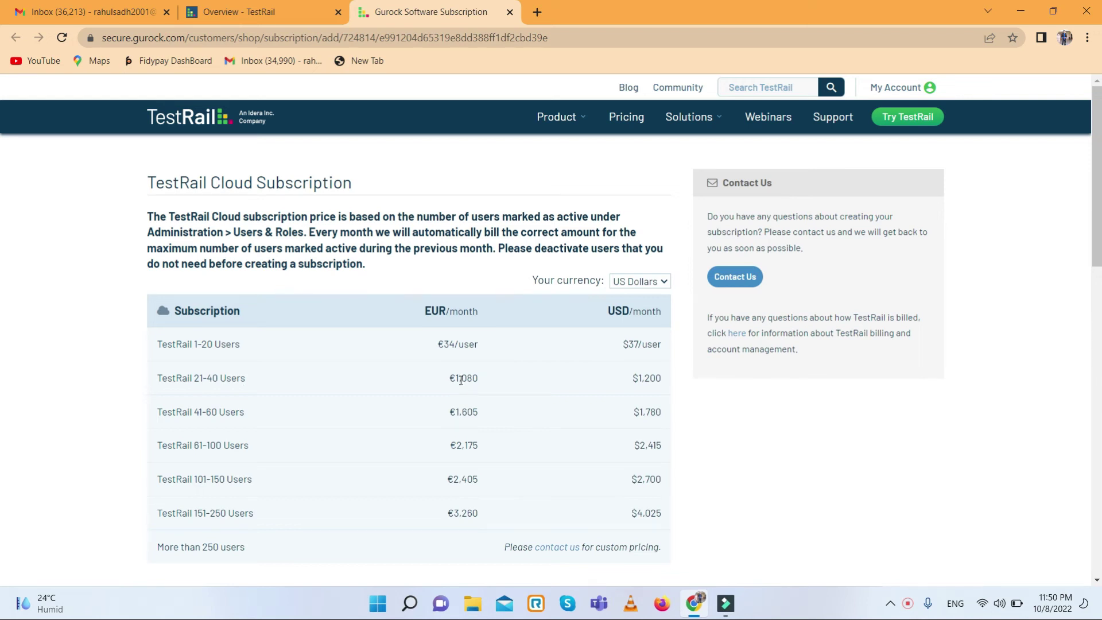
pyautogui.scroll(-2, 461, 379)
pyautogui.scroll(2, 460, 379)
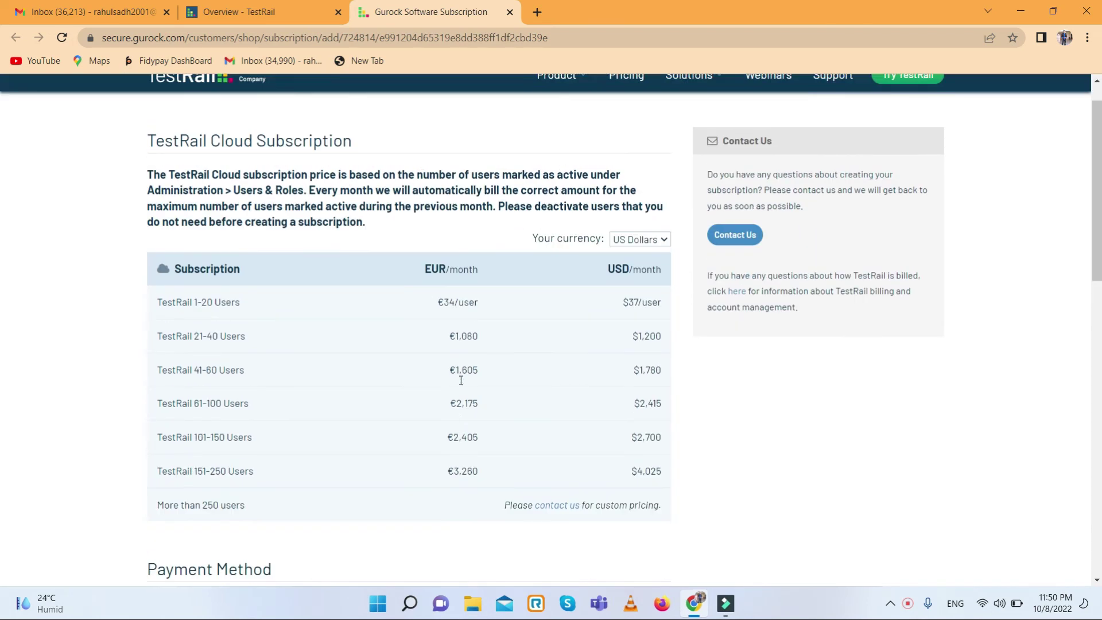
pyautogui.click(240, 11)
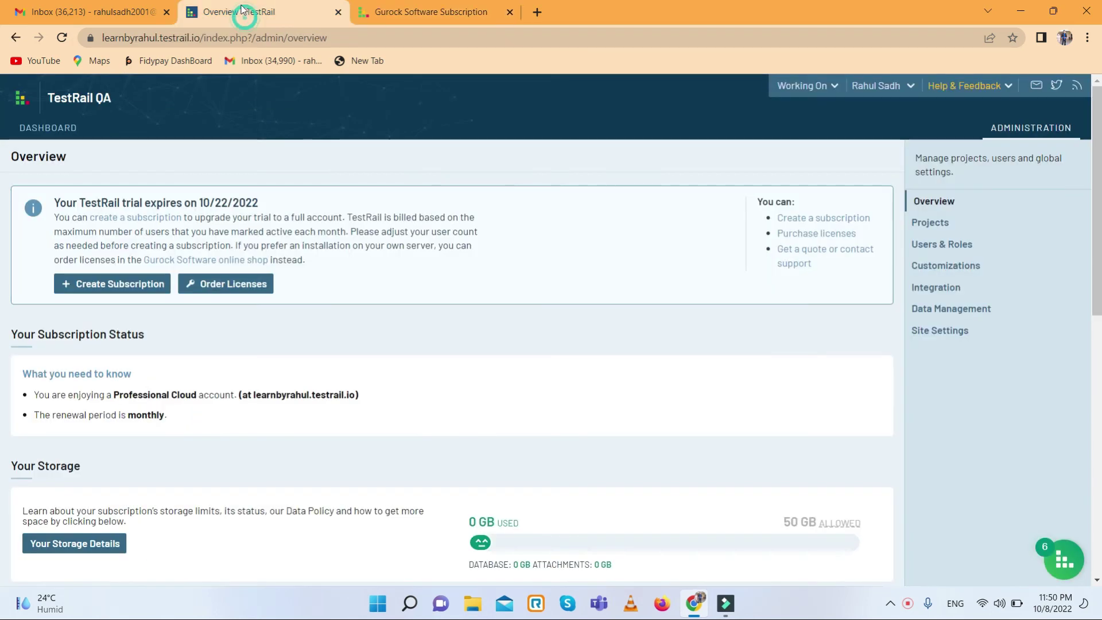
# - Browse the Projects and Users & Roles pages, then start a new user with Add User
pyautogui.click(935, 228)
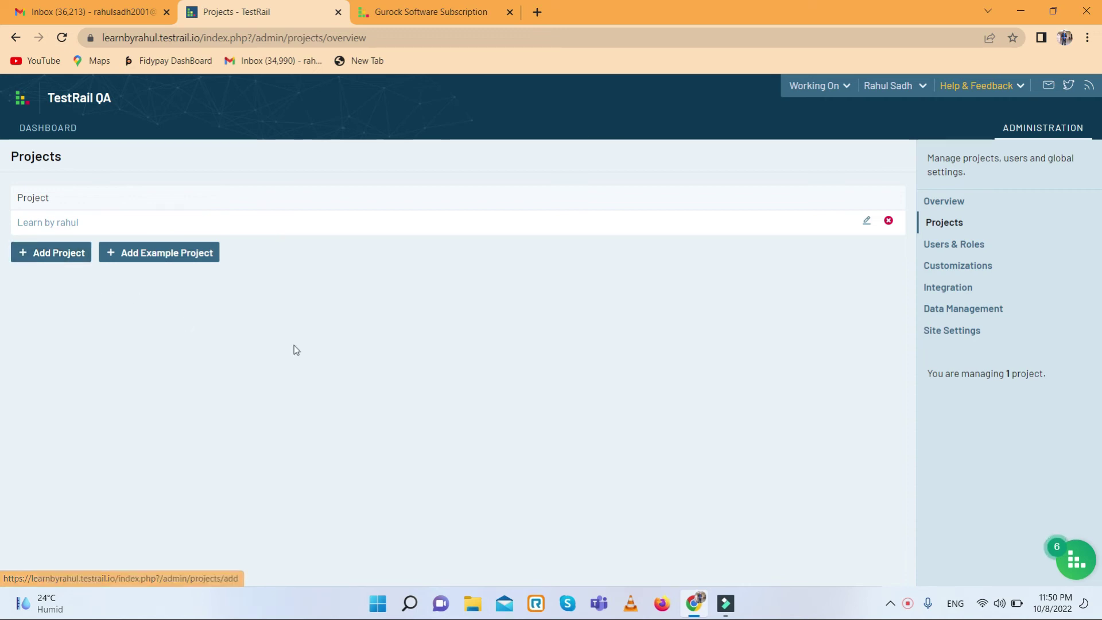
pyautogui.click(956, 247)
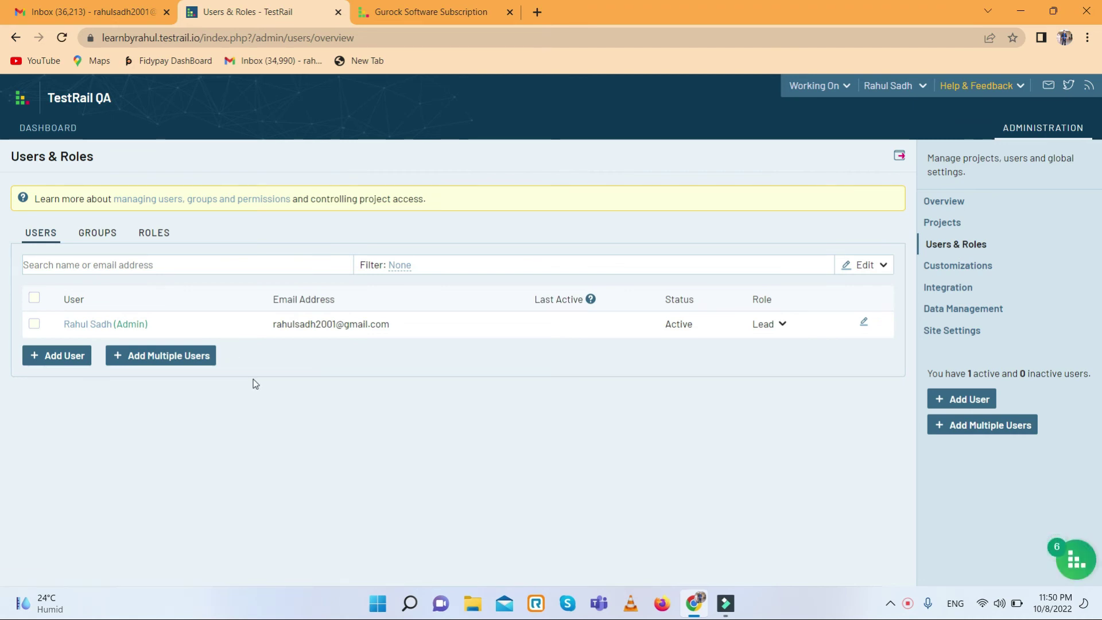
pyautogui.click(89, 360)
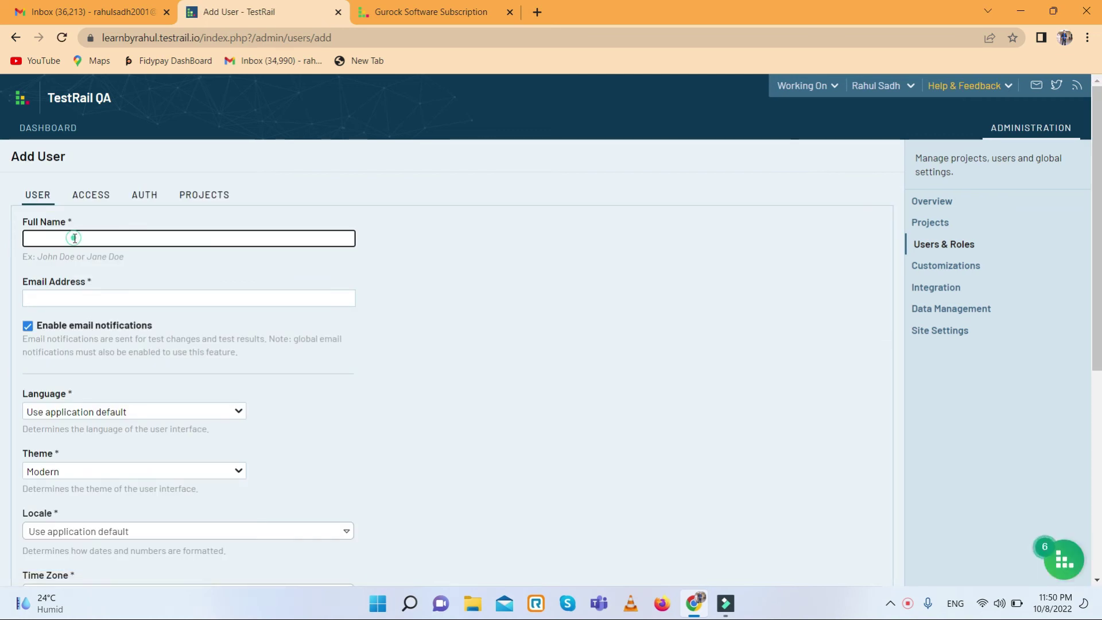
# - Enter the new user's full name and e-mail address
pyautogui.click(75, 239)
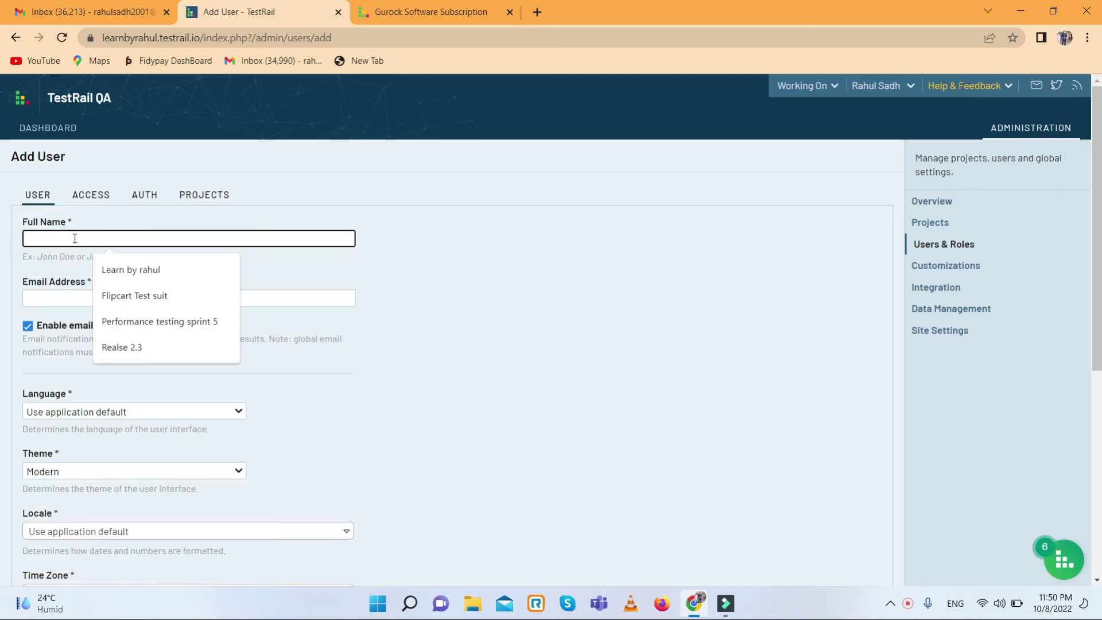
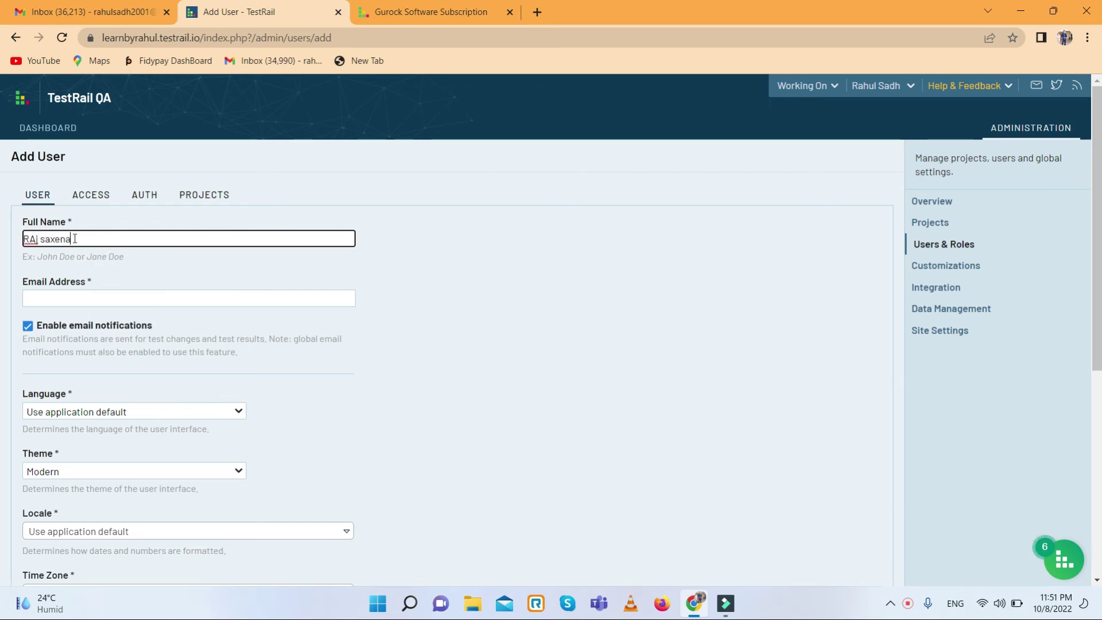
pyautogui.click(59, 297)
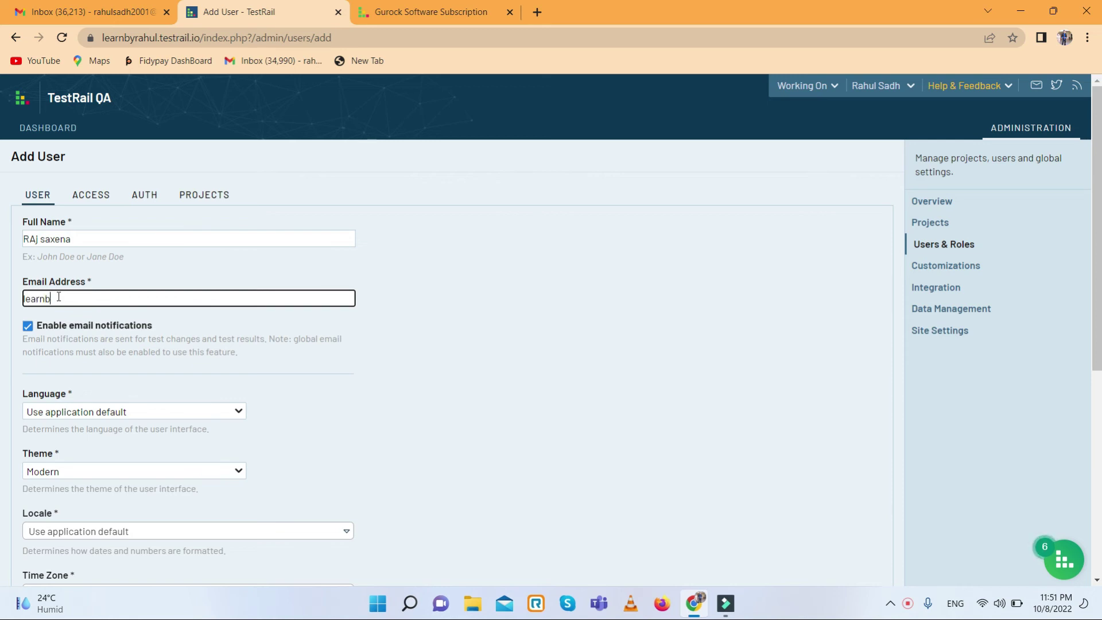
# - Set the user's language to English and keep the Modern theme
pyautogui.scroll(-2, 59, 296)
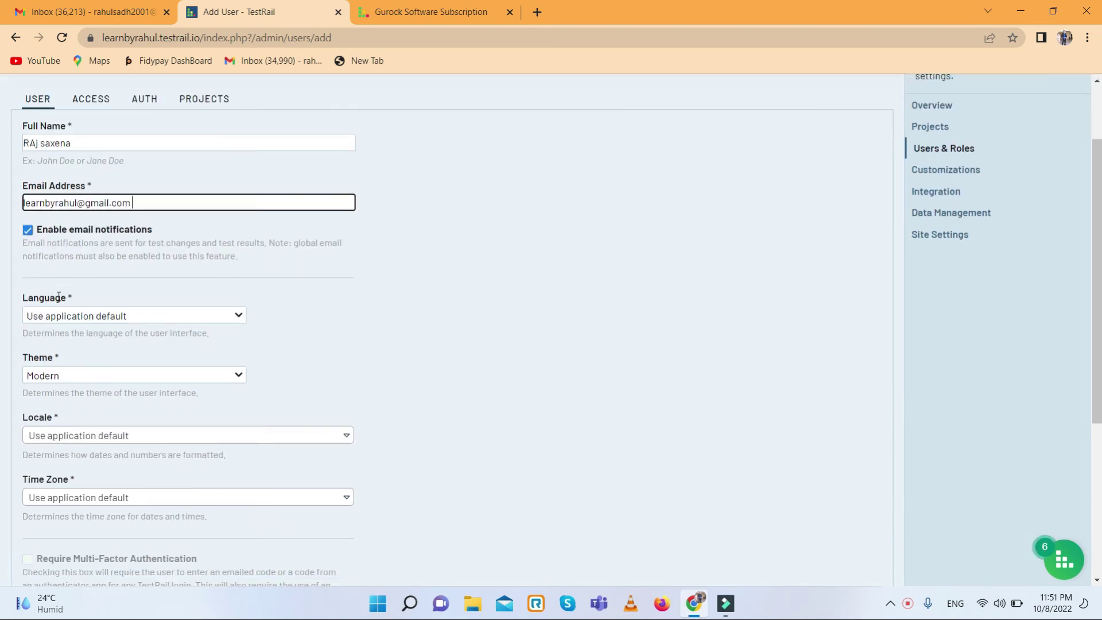
pyautogui.click(76, 321)
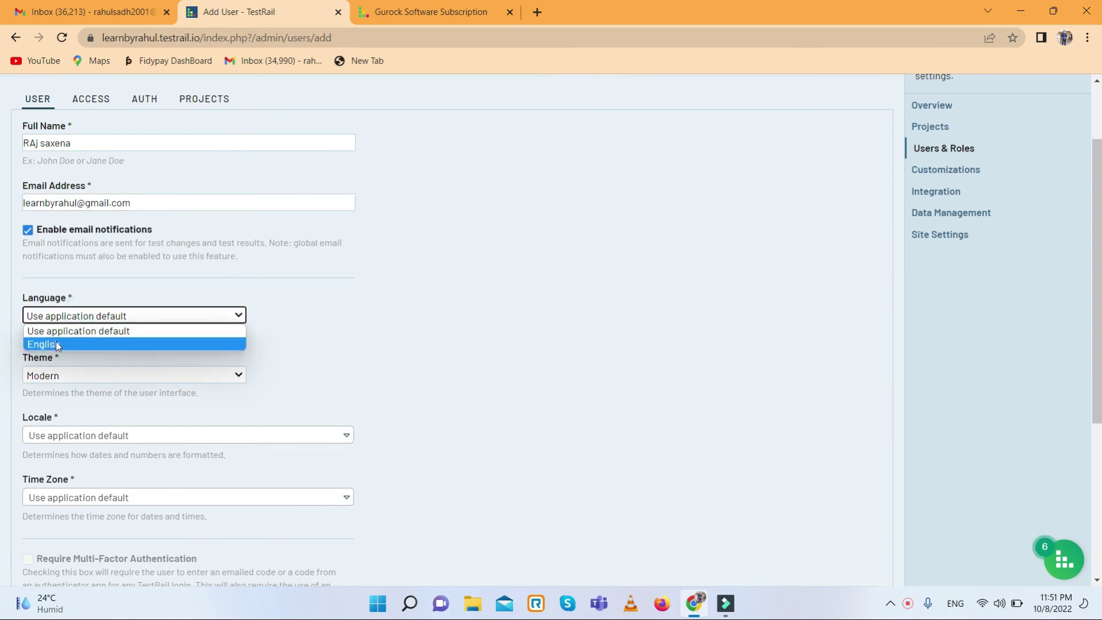
pyautogui.click(56, 342)
pyautogui.click(93, 381)
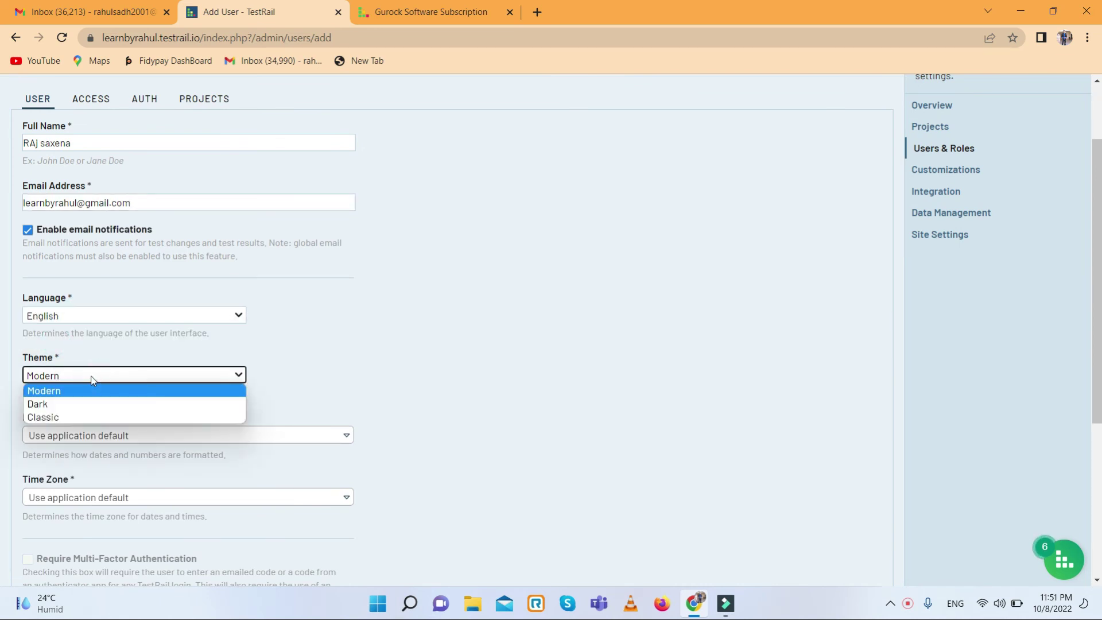
pyautogui.click(91, 377)
# - Search the locales for 'ind' and set the user's locale to Hindi (India)
pyautogui.scroll(-2, 118, 371)
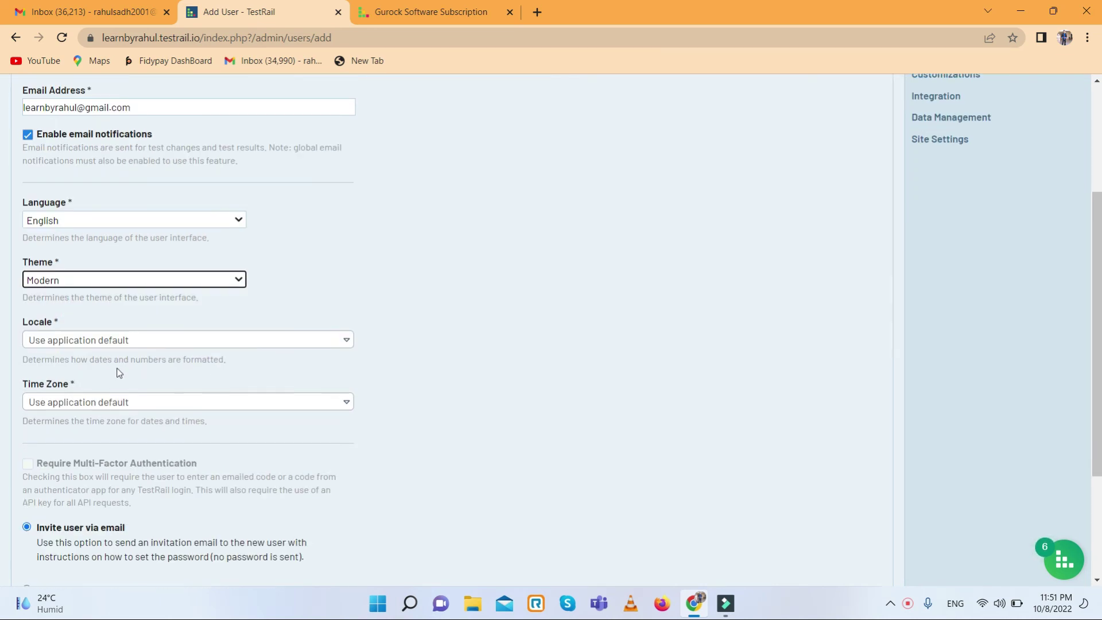
pyautogui.click(57, 343)
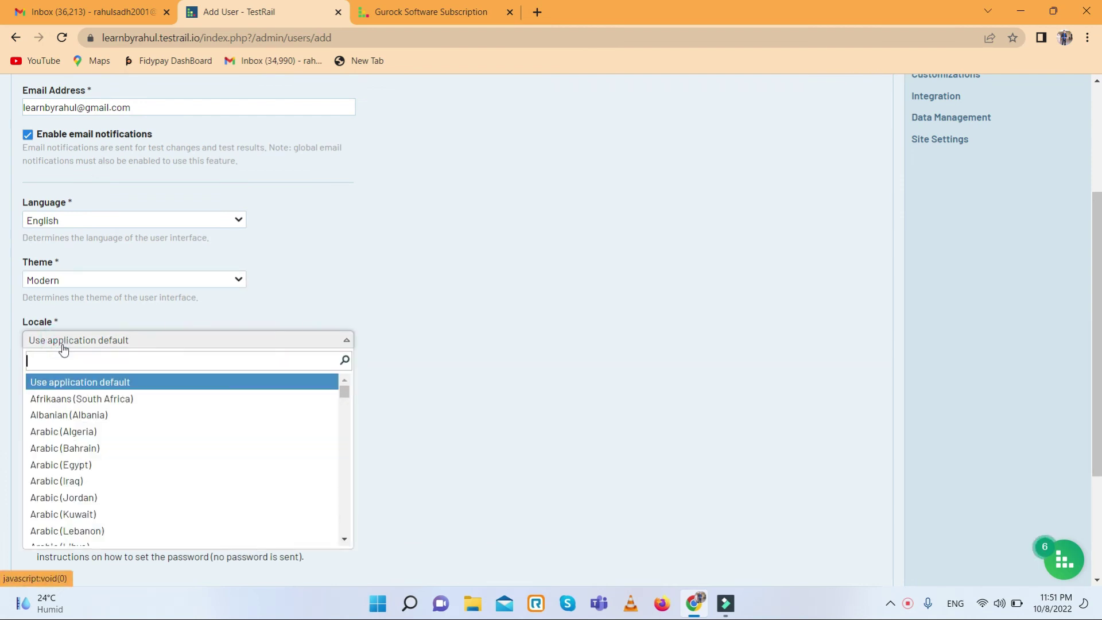
pyautogui.write('iind')
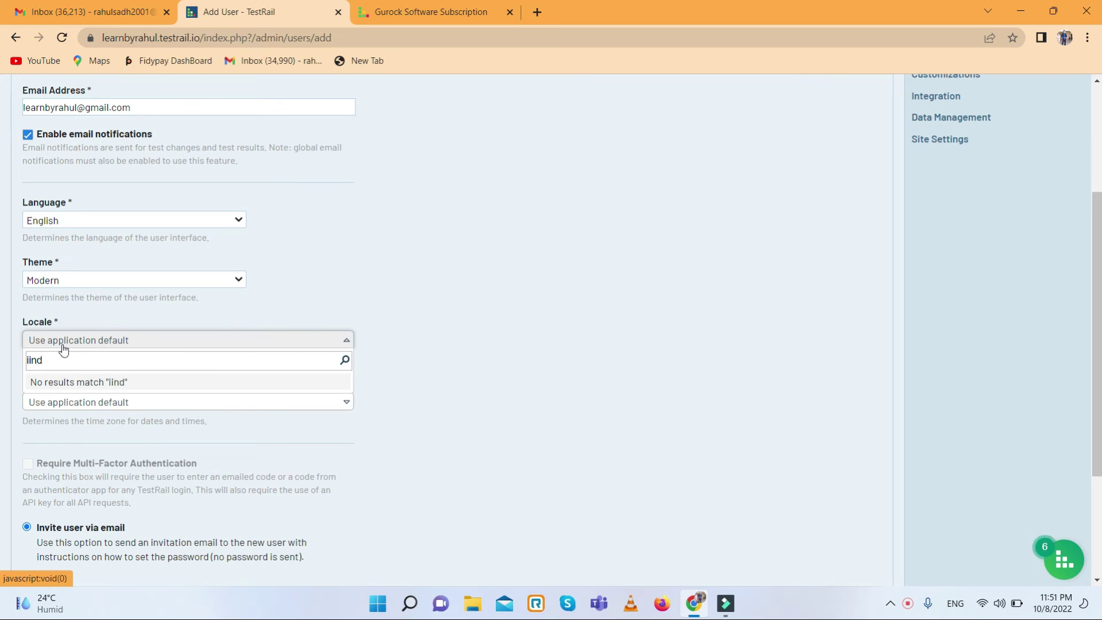
pyautogui.press('BackSpace')
pyautogui.press('BackSpace')
pyautogui.press('BackSpace')
pyautogui.press('BackSpace')
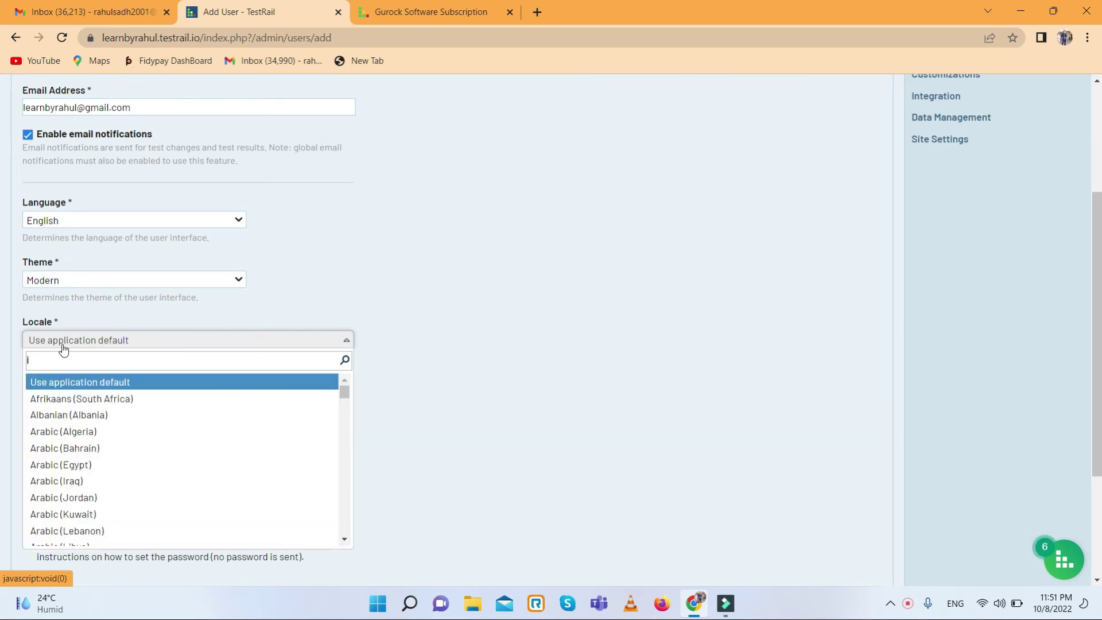
pyautogui.write('iind')
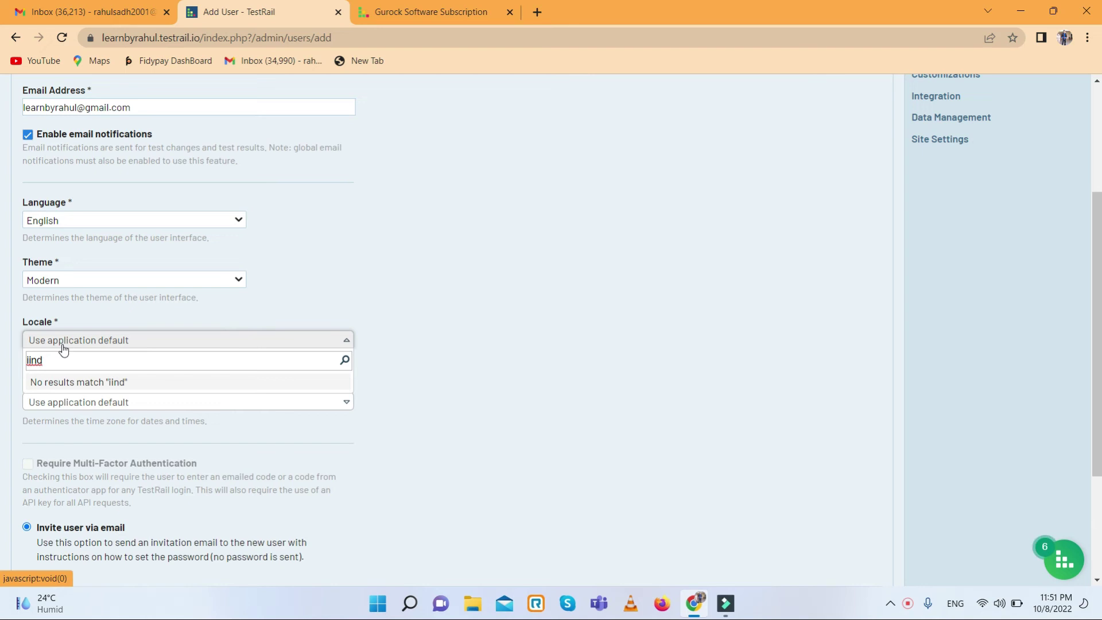
pyautogui.press('BackSpace')
pyautogui.press('BackSpace')
pyautogui.press('BackSpace')
pyautogui.press('BackSpace')
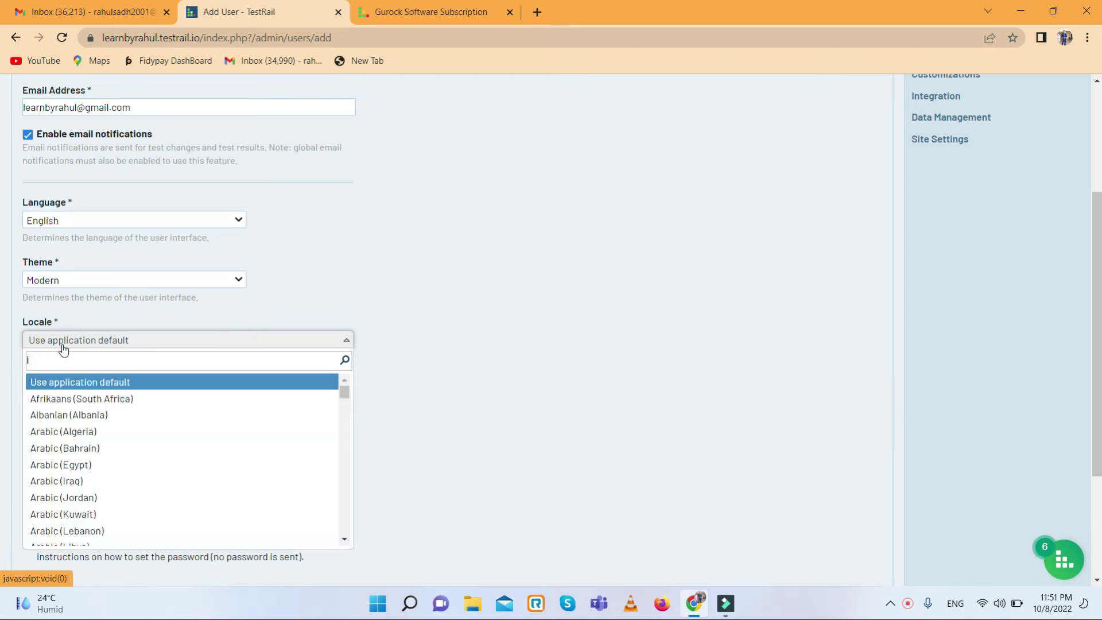
pyautogui.write('ind')
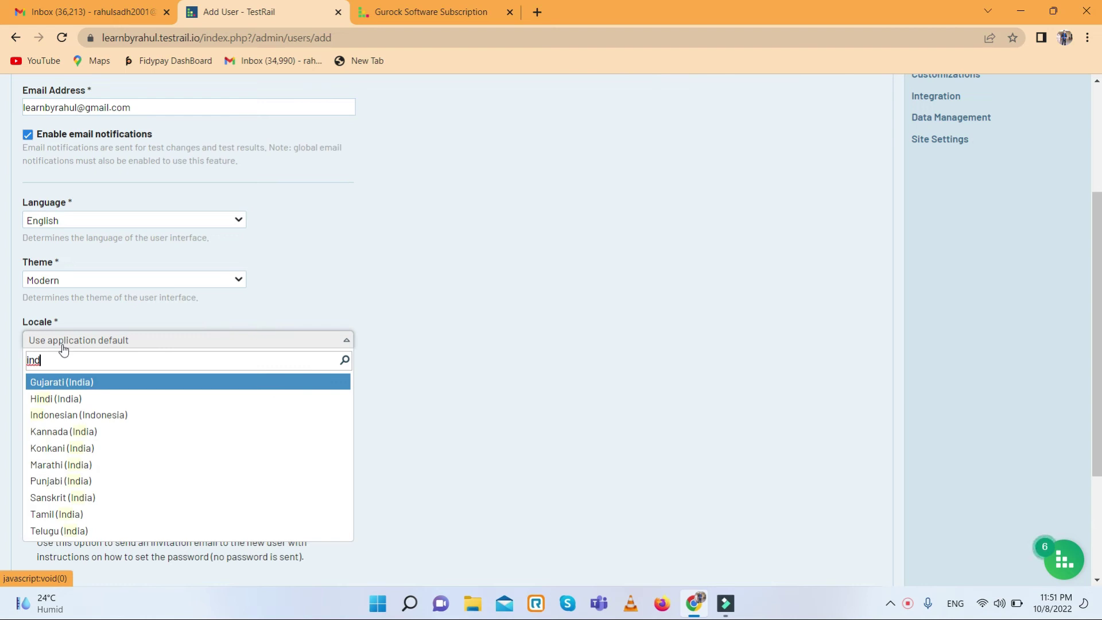
pyautogui.click(64, 399)
# - Set the new user's time zone to (UTC+05:30) Kolkata
pyautogui.click(143, 407)
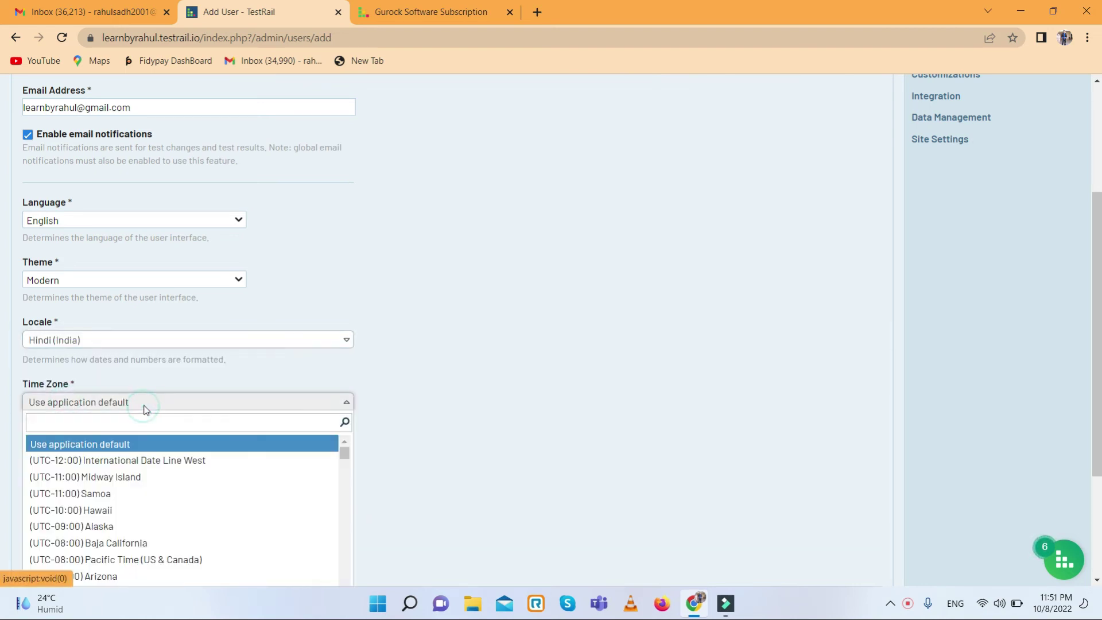
pyautogui.scroll(-15, 134, 466)
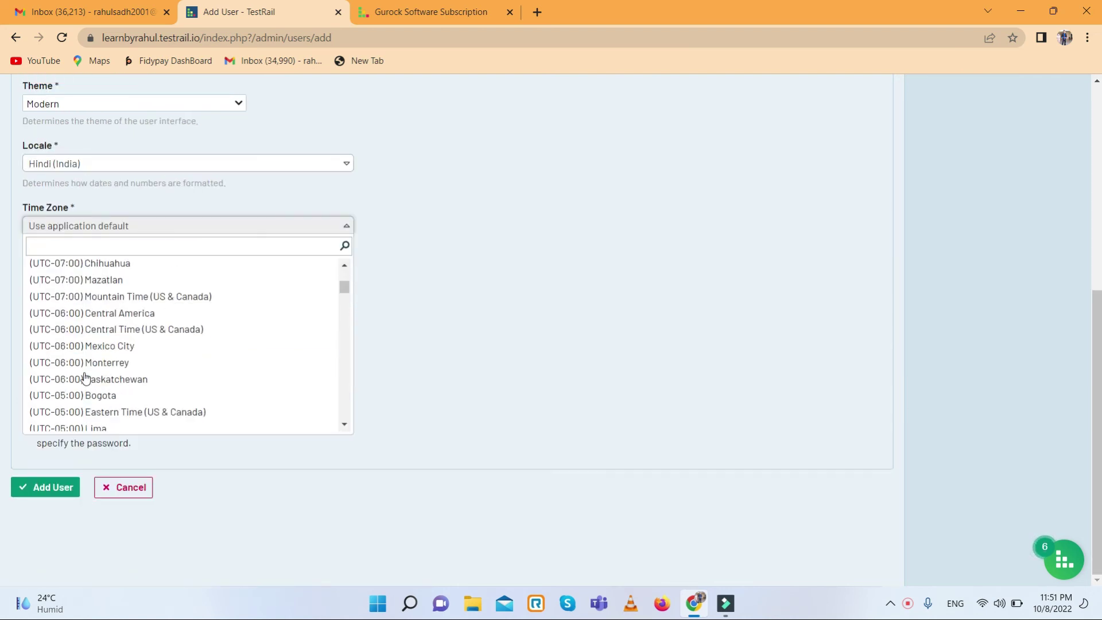
pyautogui.scroll(-15, 85, 376)
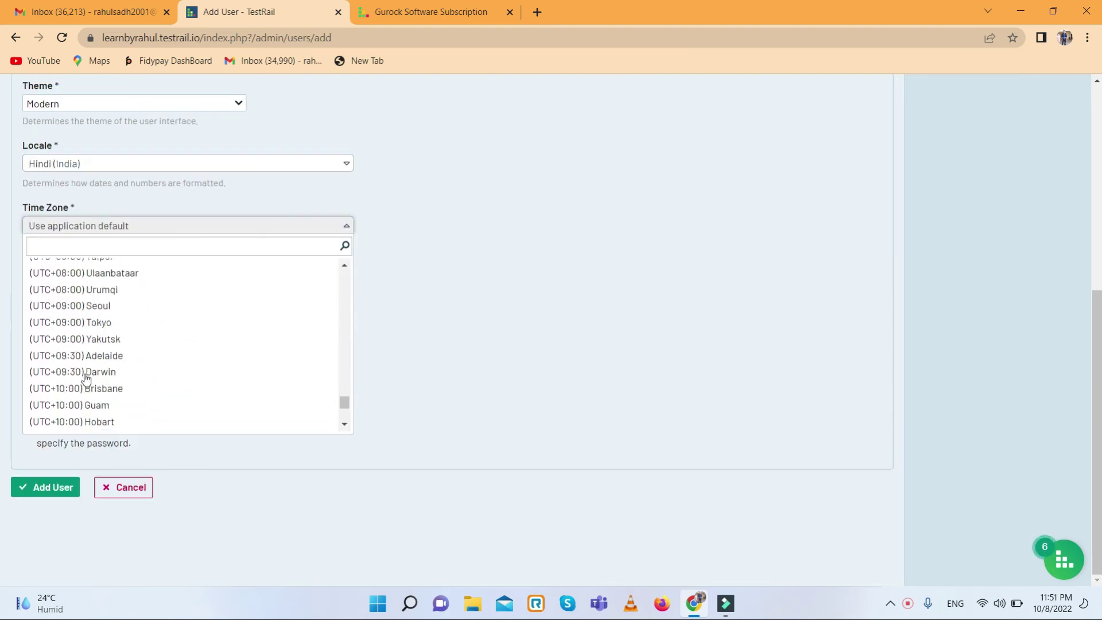
pyautogui.scroll(15, 107, 396)
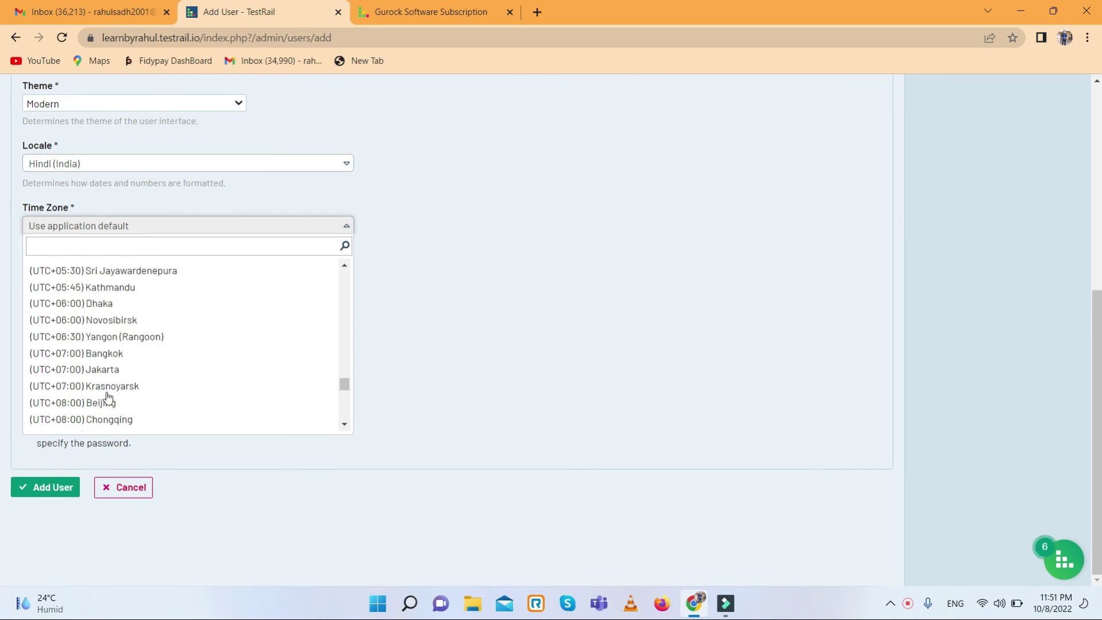
pyautogui.scroll(-6, 107, 396)
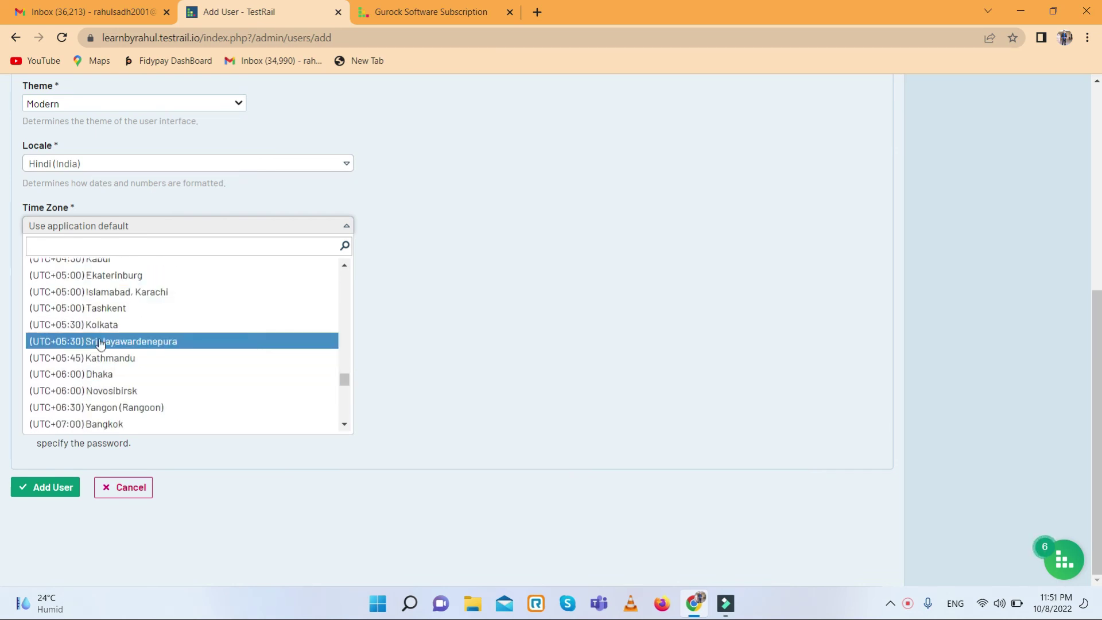
pyautogui.click(95, 324)
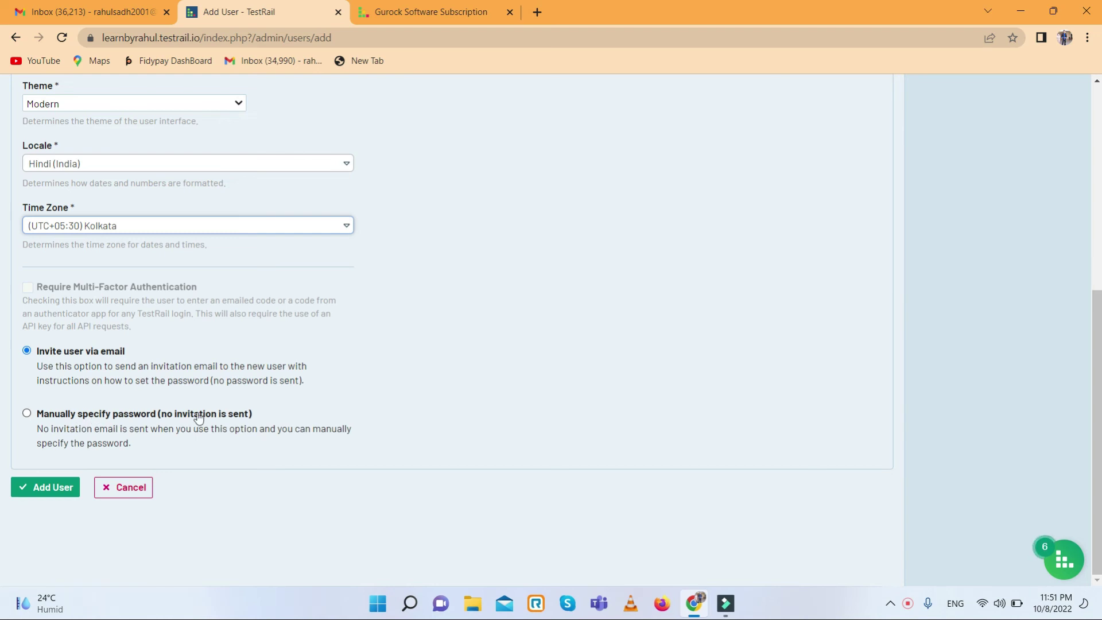
# - Keep 'Invite user via email' instead of a manual password and add the user
pyautogui.click(27, 414)
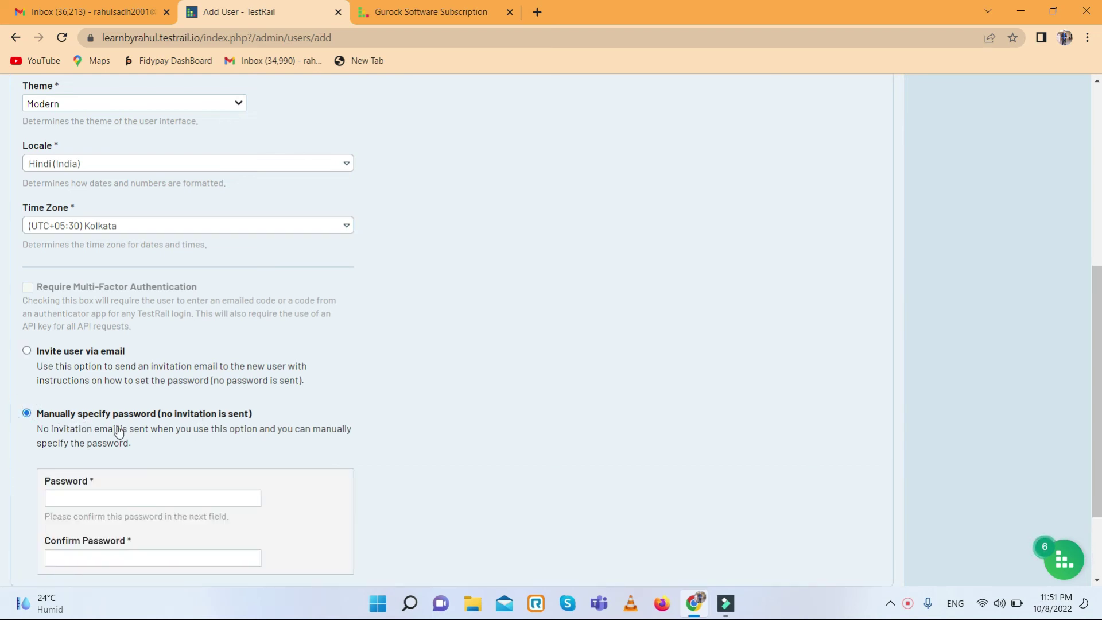
pyautogui.scroll(-2, 92, 425)
pyautogui.click(99, 401)
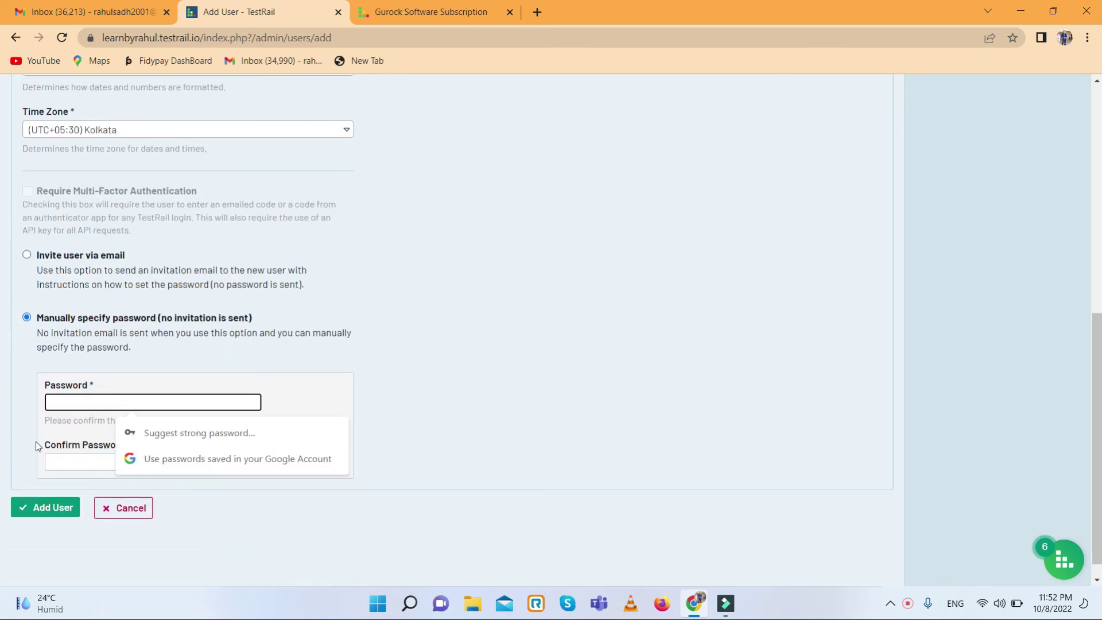
pyautogui.click(27, 256)
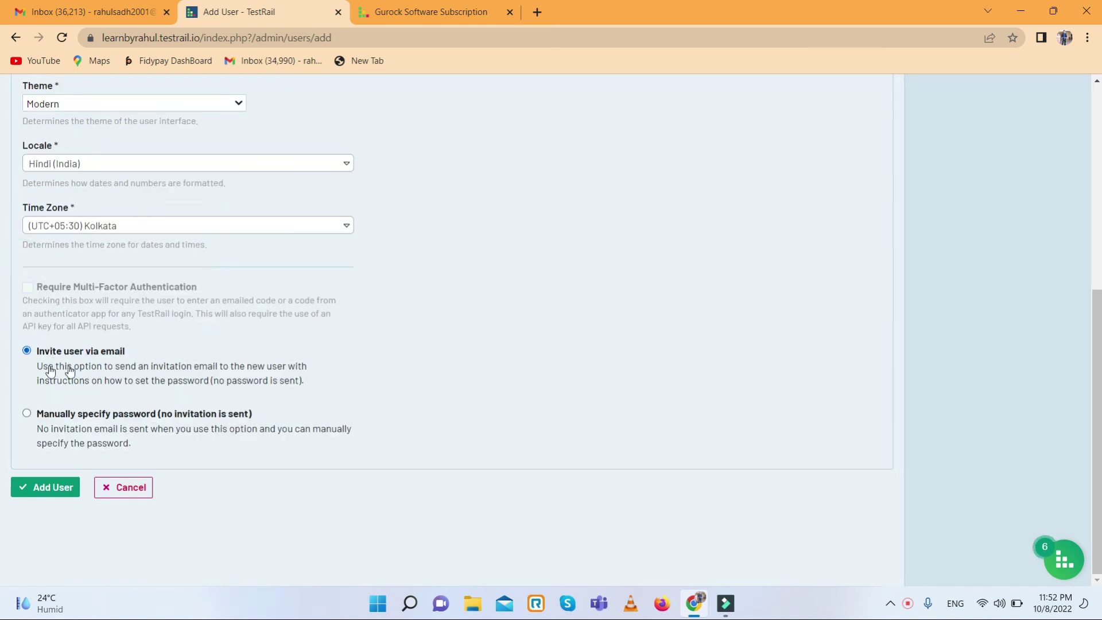
pyautogui.click(44, 489)
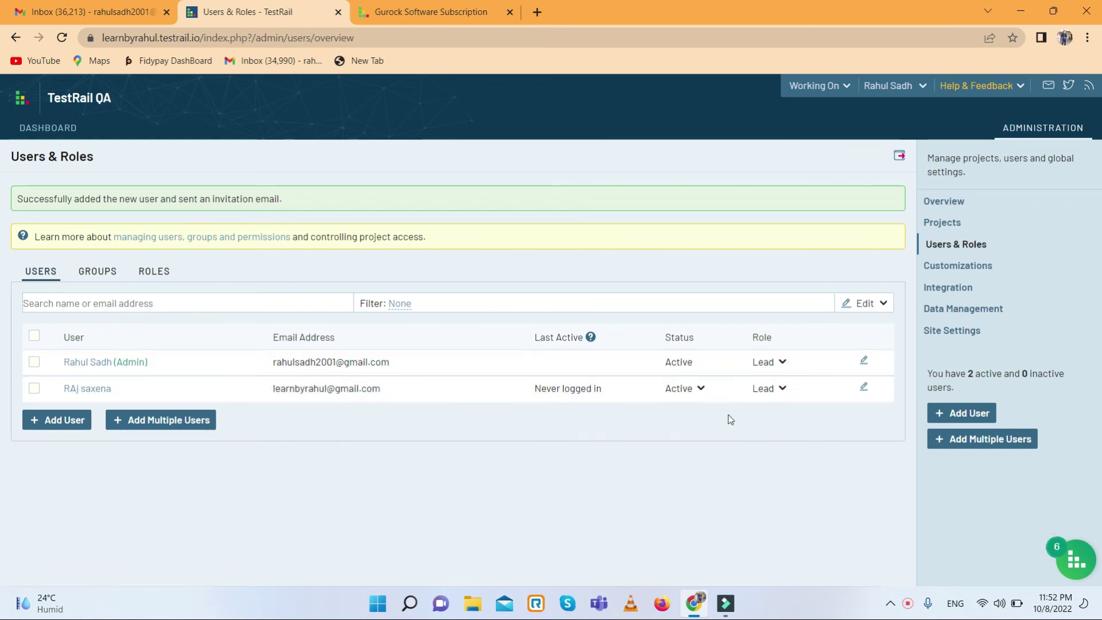
# - Check the new user's Lead role and edit page, leaving both unchanged, then go to Customizations
pyautogui.click(780, 388)
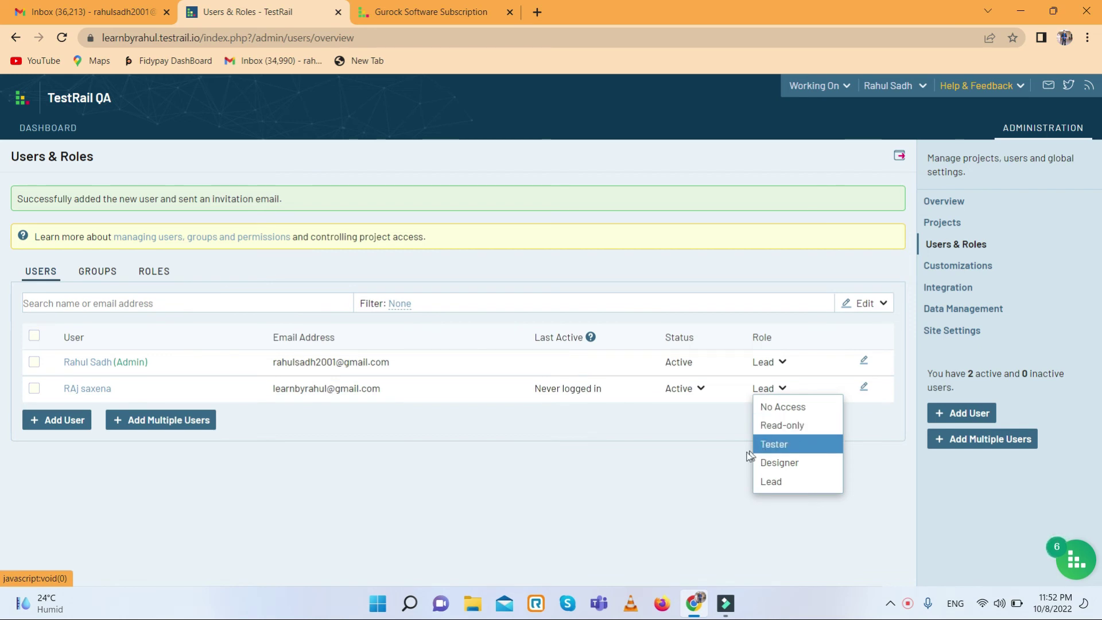
pyautogui.click(545, 428)
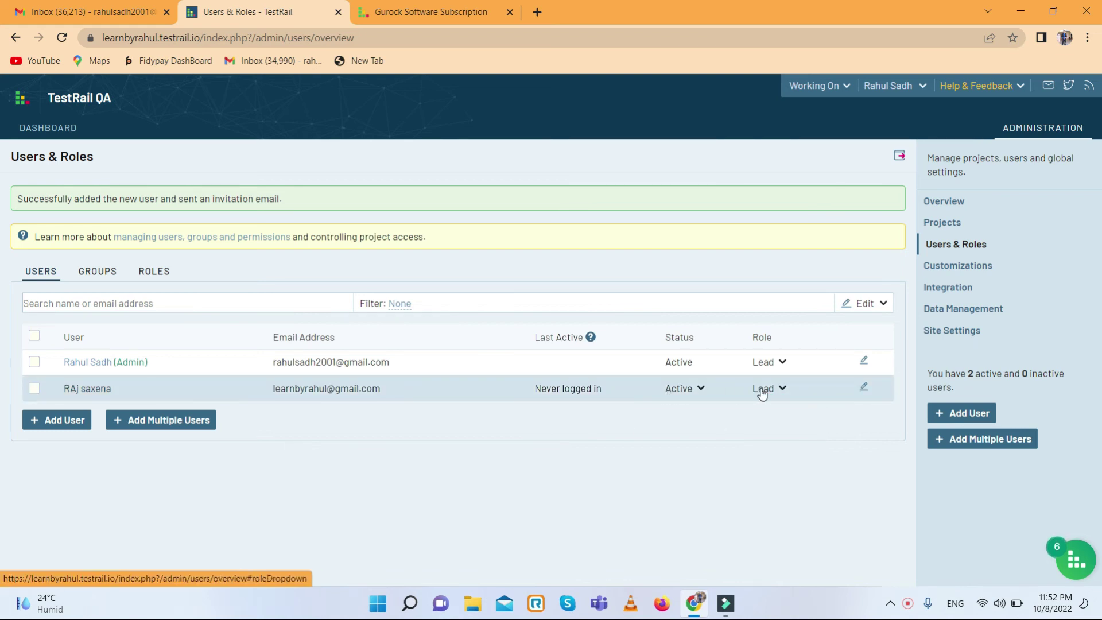
pyautogui.click(862, 386)
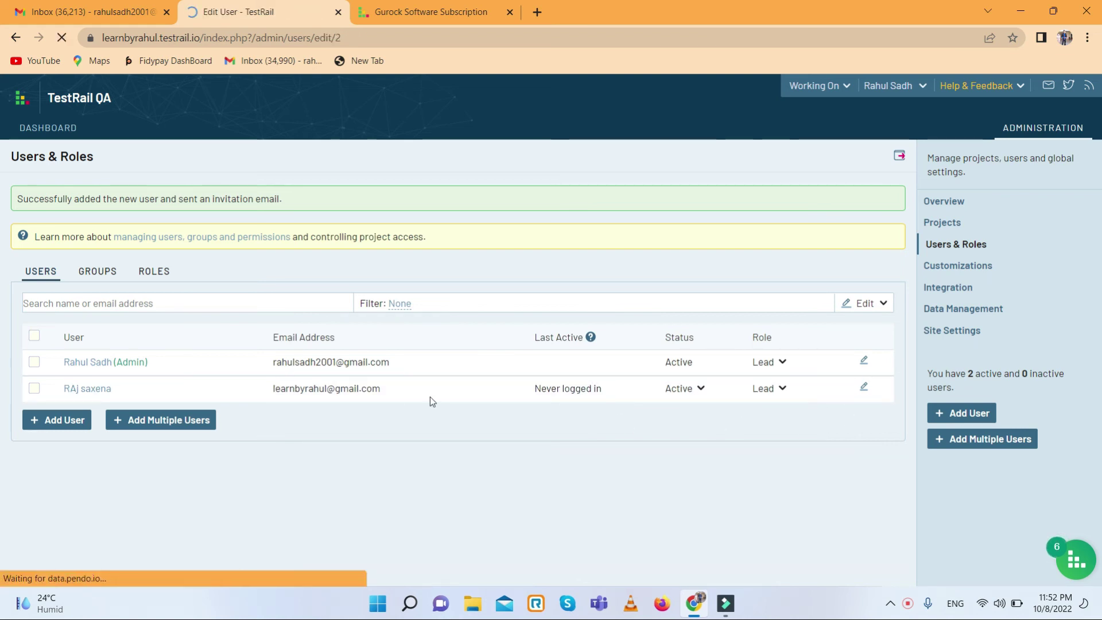
pyautogui.scroll(-6, 304, 401)
pyautogui.click(143, 490)
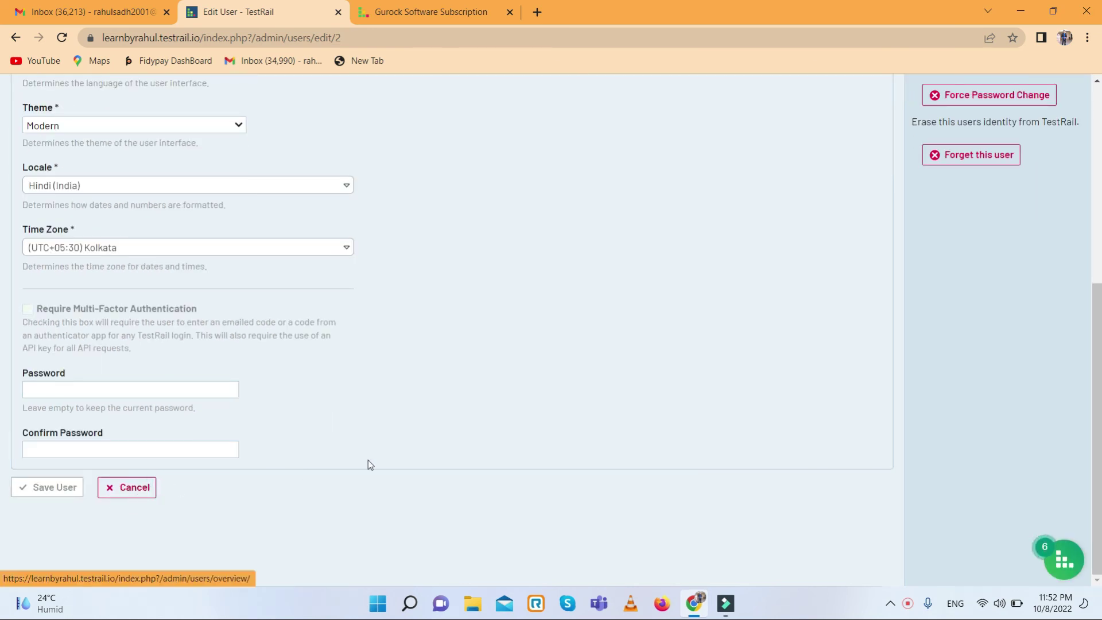
pyautogui.scroll(5, 322, 435)
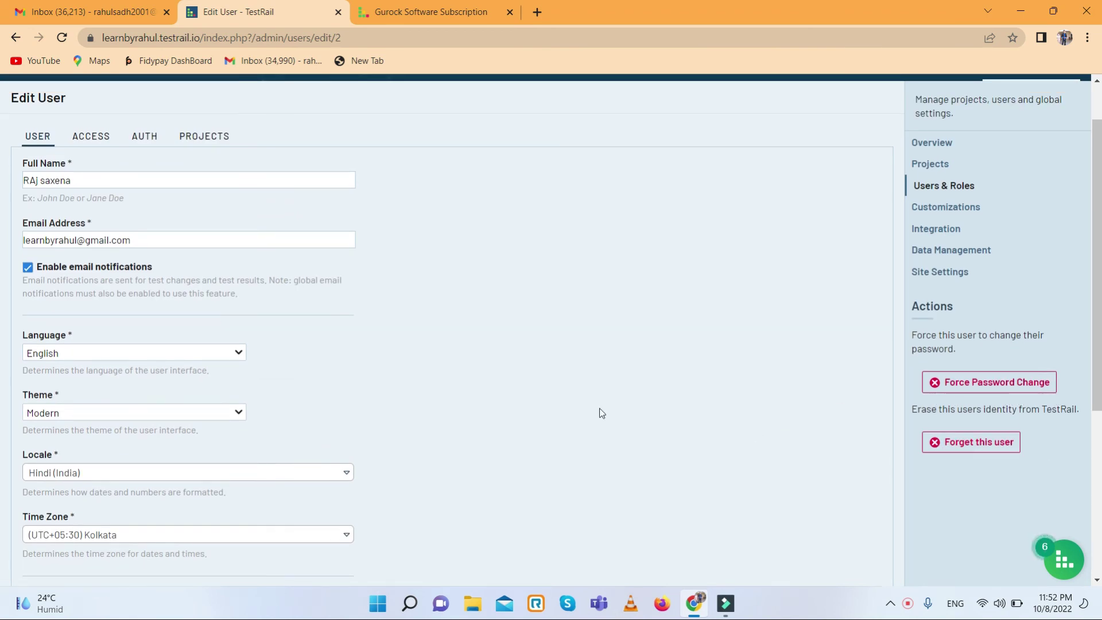
pyautogui.scroll(-5, 601, 413)
pyautogui.click(130, 488)
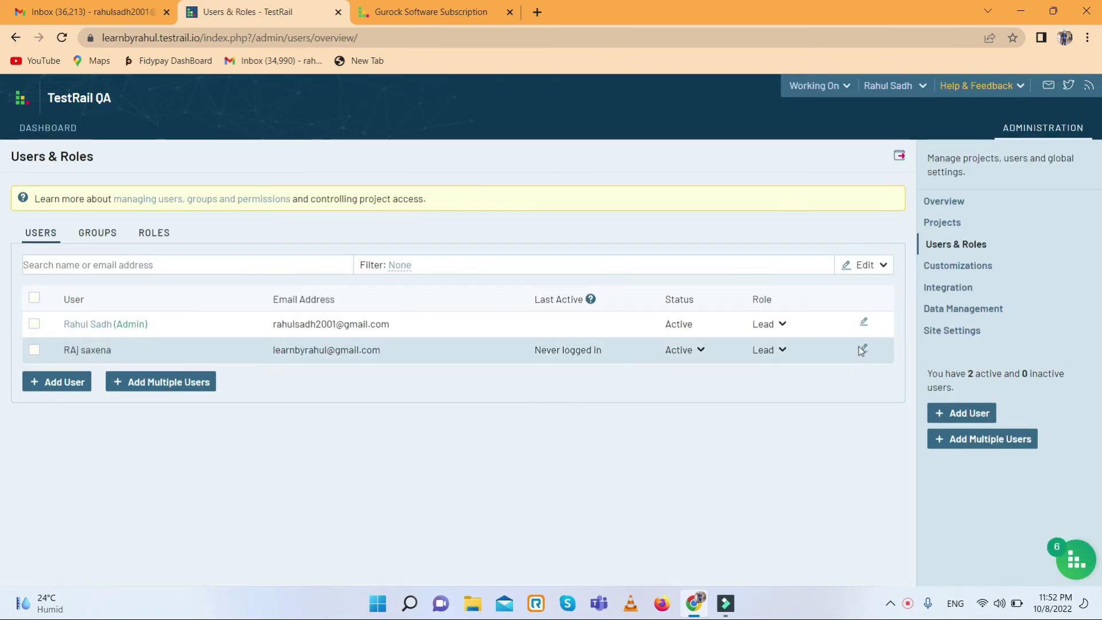
pyautogui.click(966, 267)
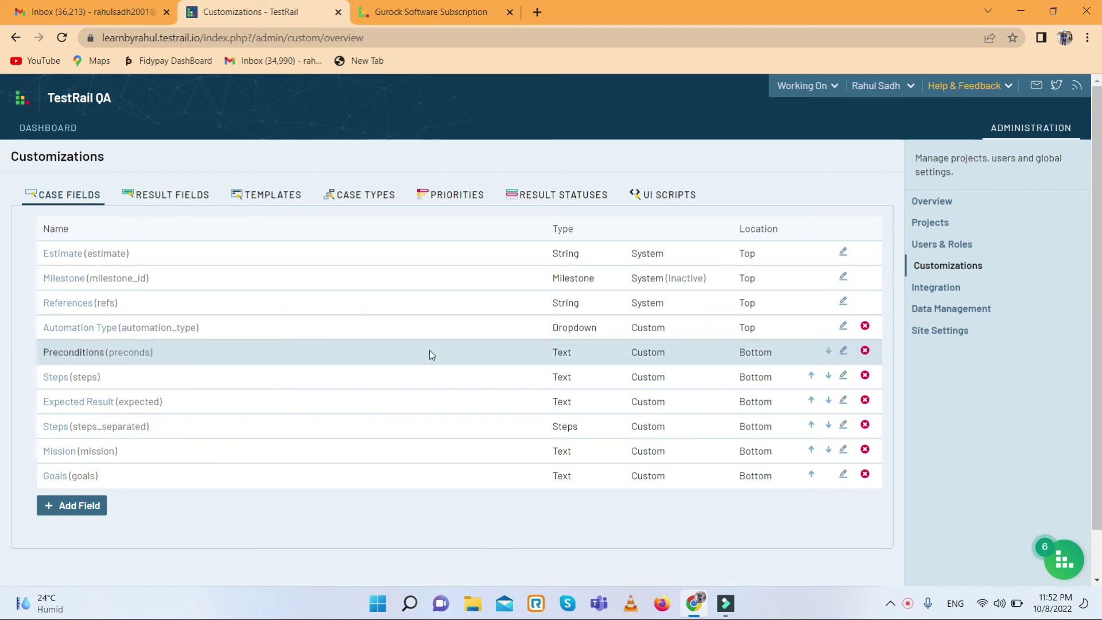
# - Start a new custom case field, look over its form, and cancel without adding it
pyautogui.scroll(-1, 430, 361)
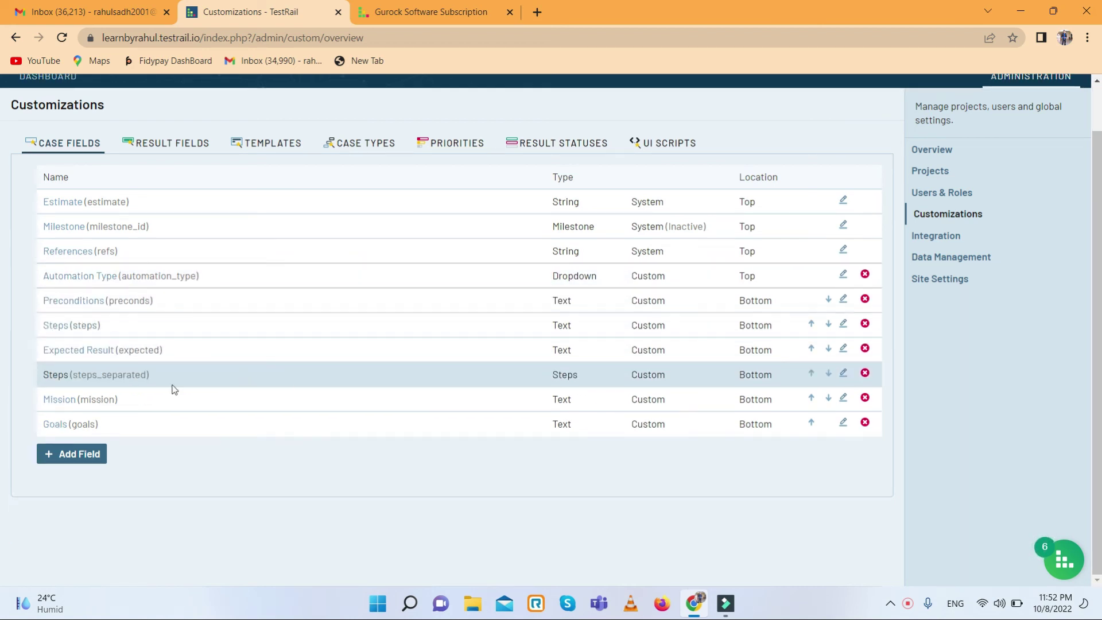
pyautogui.click(75, 456)
pyautogui.scroll(-2, 94, 331)
pyautogui.scroll(2, 29, 283)
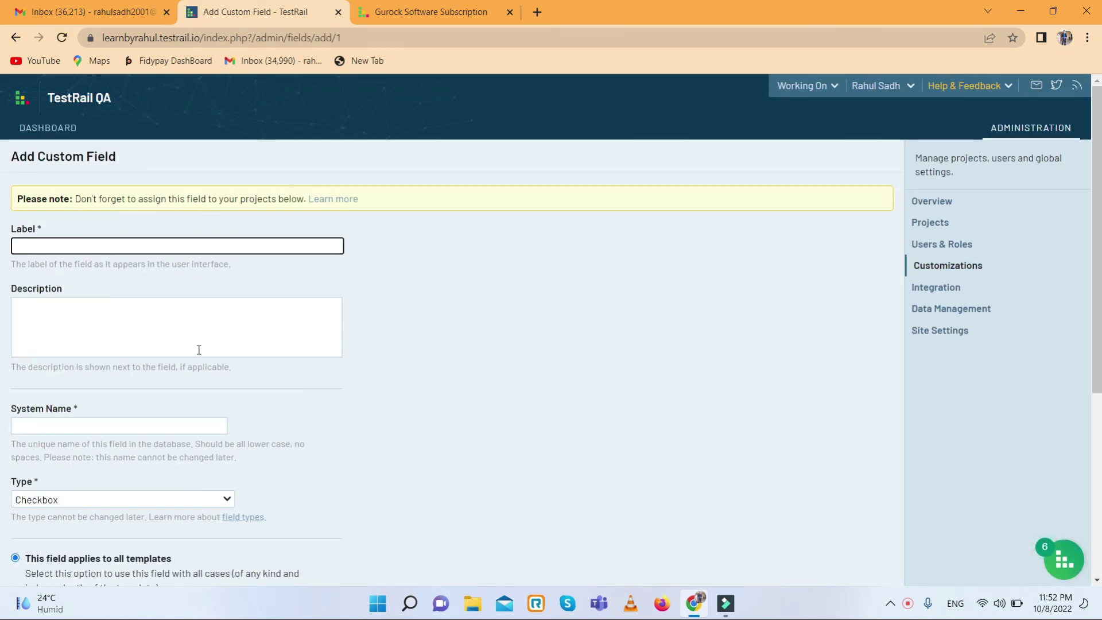
pyautogui.scroll(-4, 3, 395)
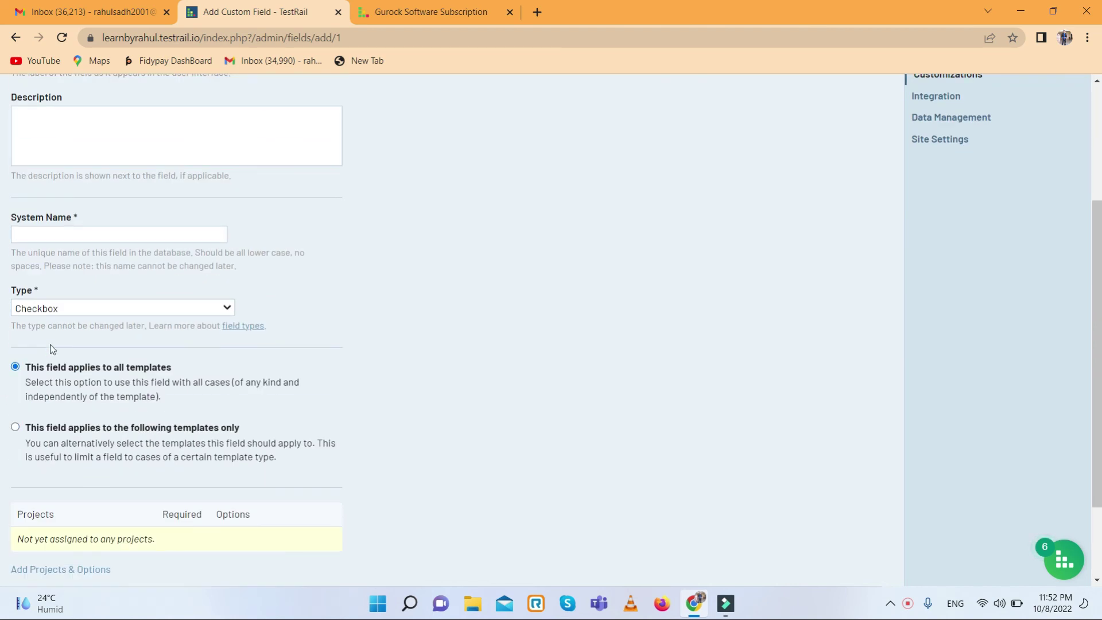
pyautogui.scroll(-2, 42, 390)
pyautogui.click(118, 482)
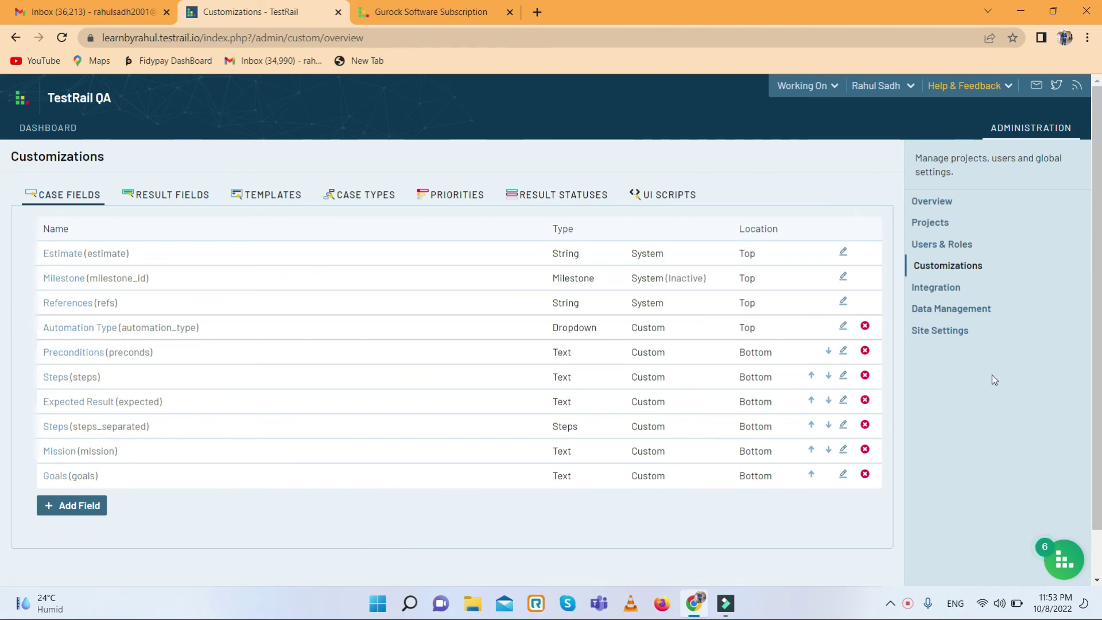
# - On the Integration page, inspect JIRA's setup with JIRA Cloud and close it unenabled
pyautogui.click(934, 291)
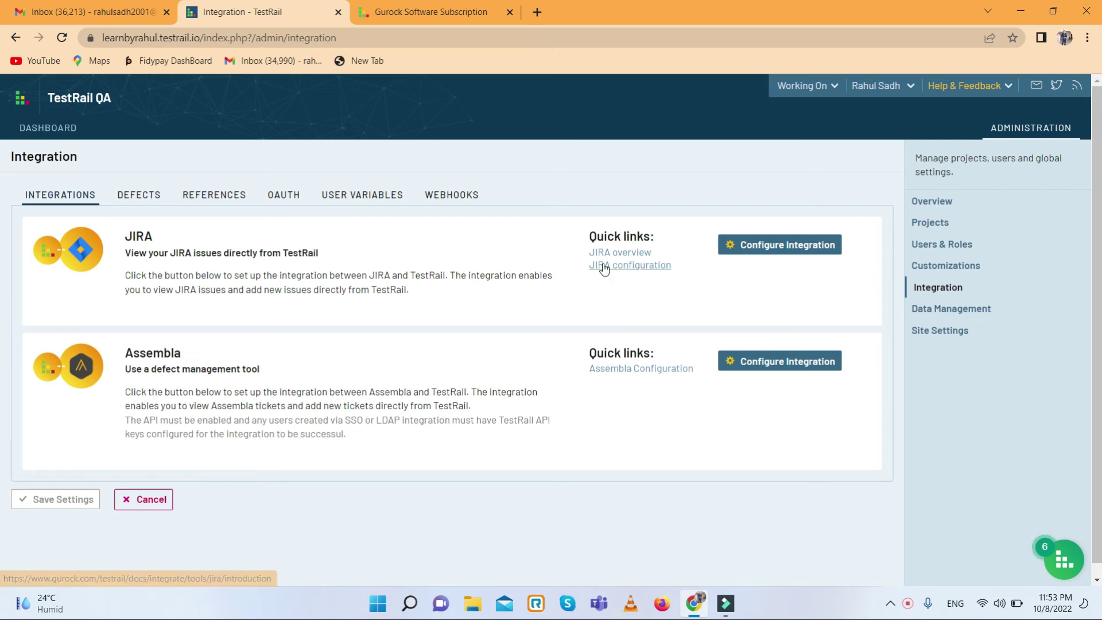
pyautogui.click(782, 249)
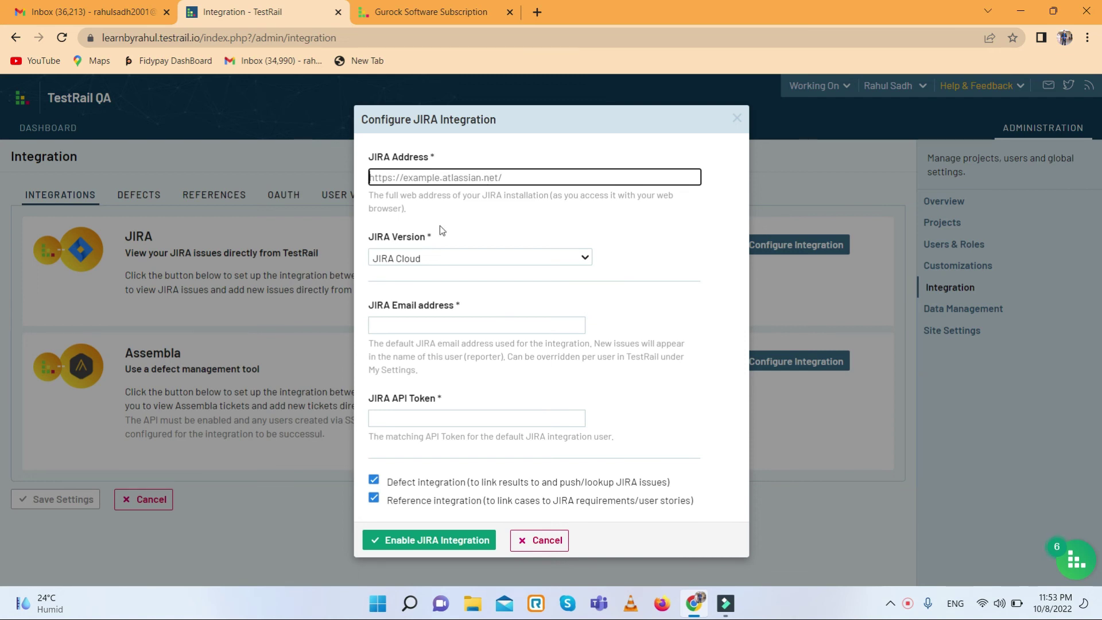
pyautogui.click(507, 259)
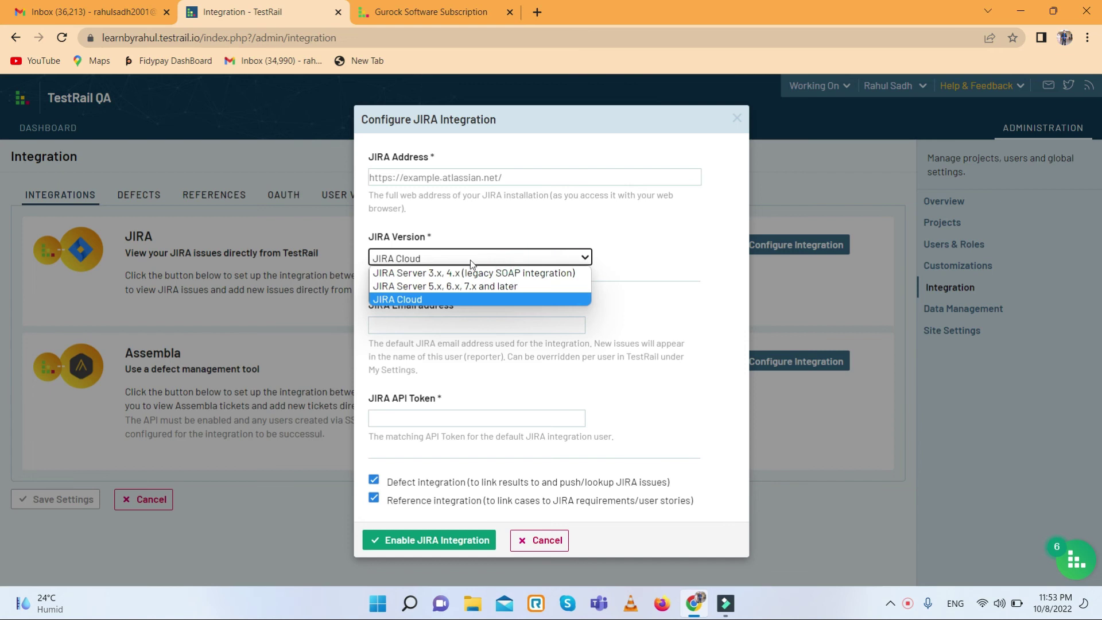
pyautogui.click(568, 227)
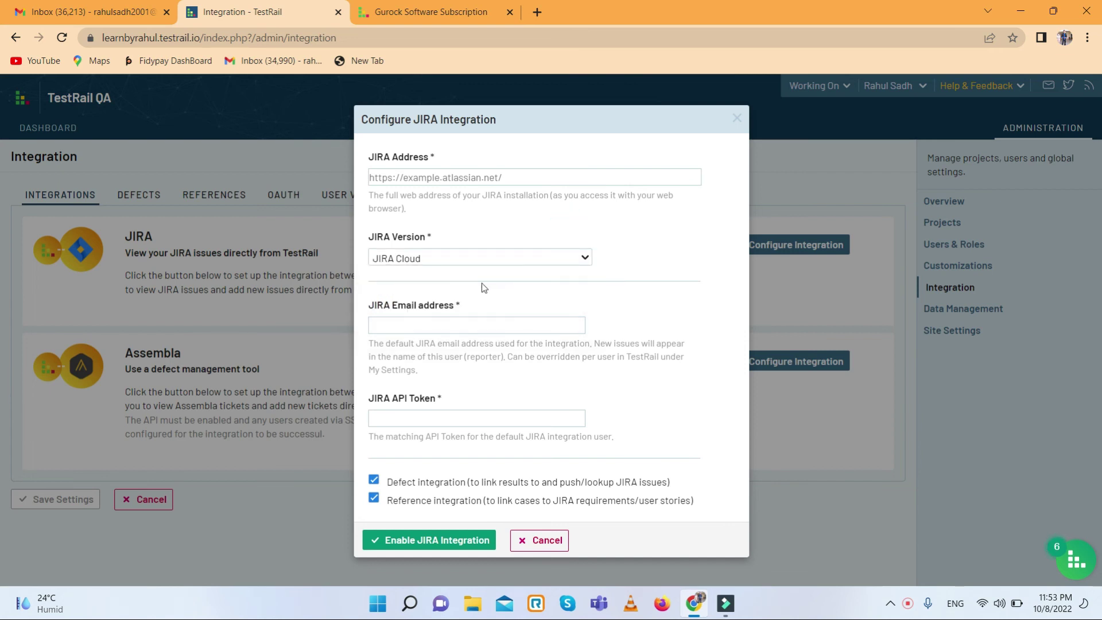
pyautogui.click(410, 328)
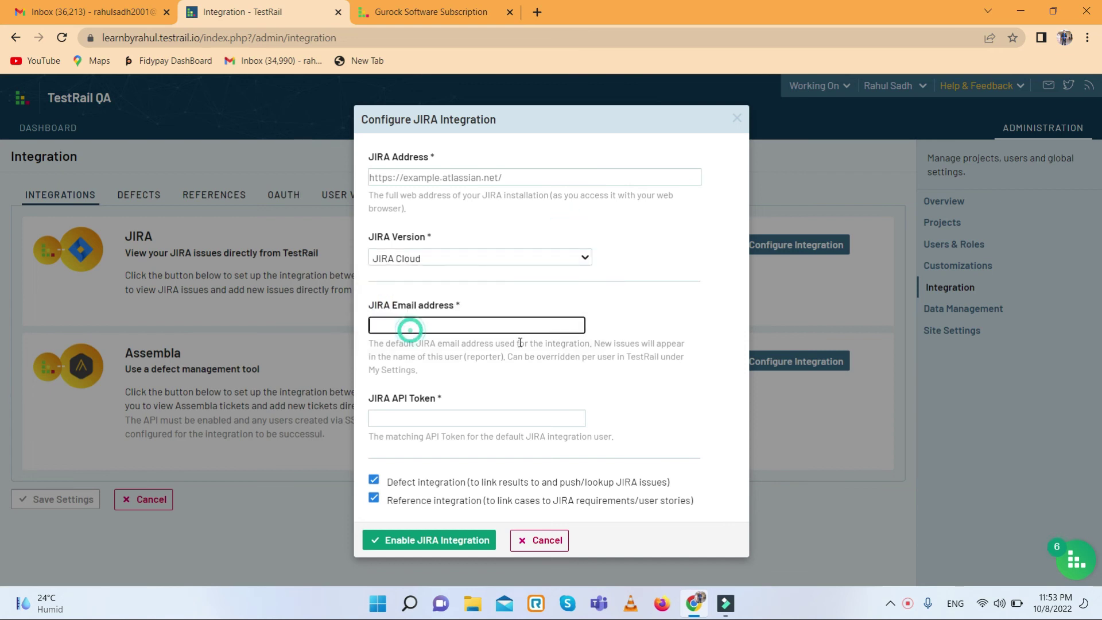
pyautogui.click(428, 420)
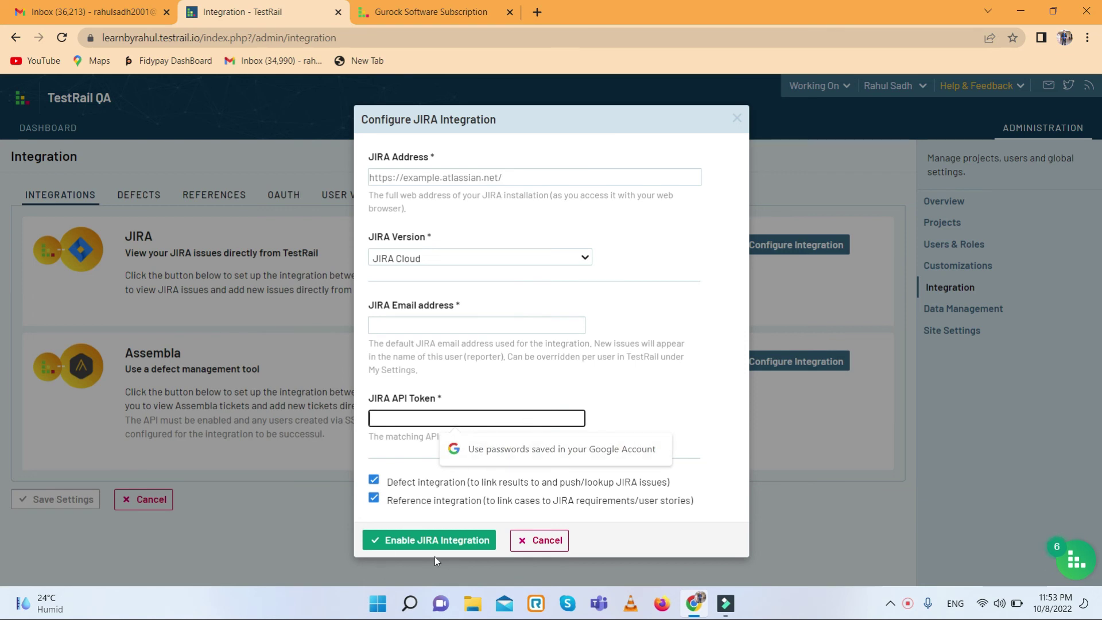
pyautogui.click(547, 542)
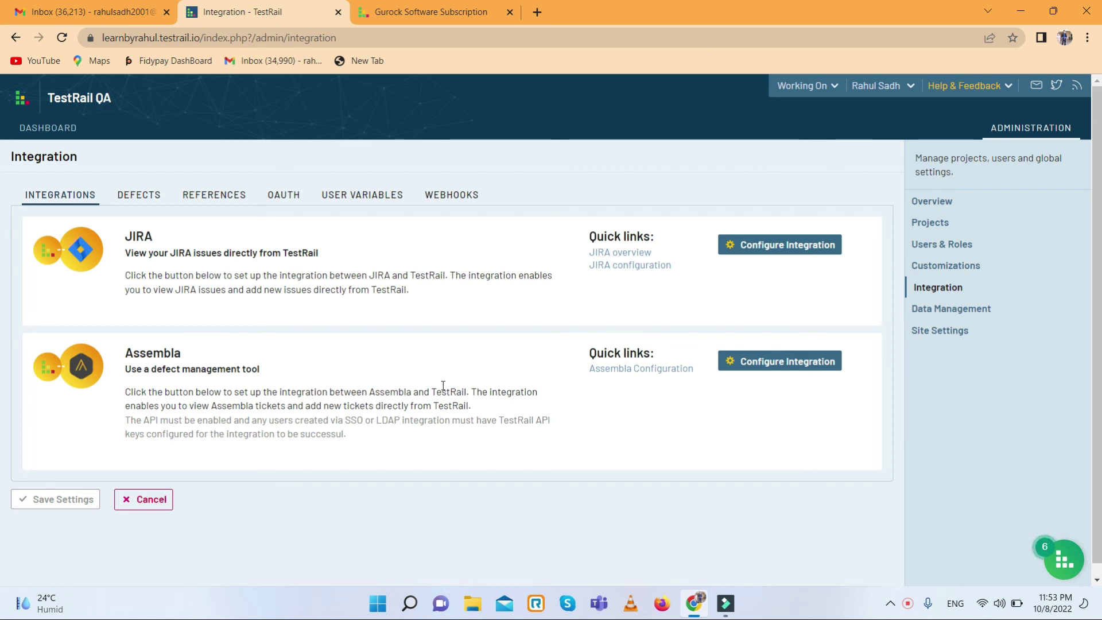
# - Inspect the Assembla integration setup, close it unsaved, and go to Data Management
pyautogui.click(806, 364)
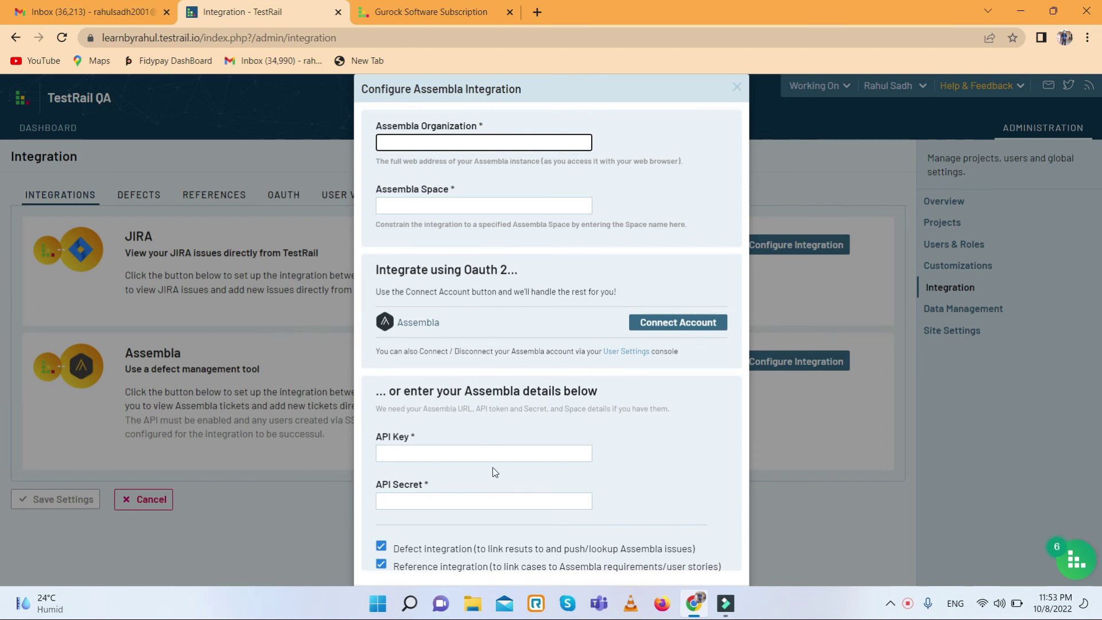
pyautogui.click(735, 86)
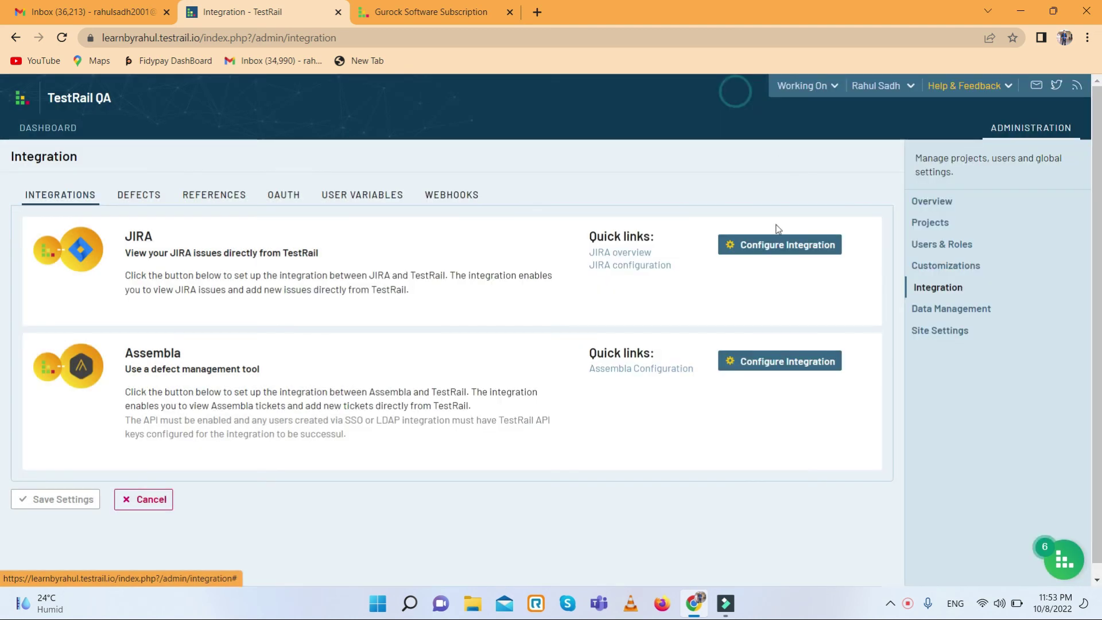
pyautogui.click(942, 311)
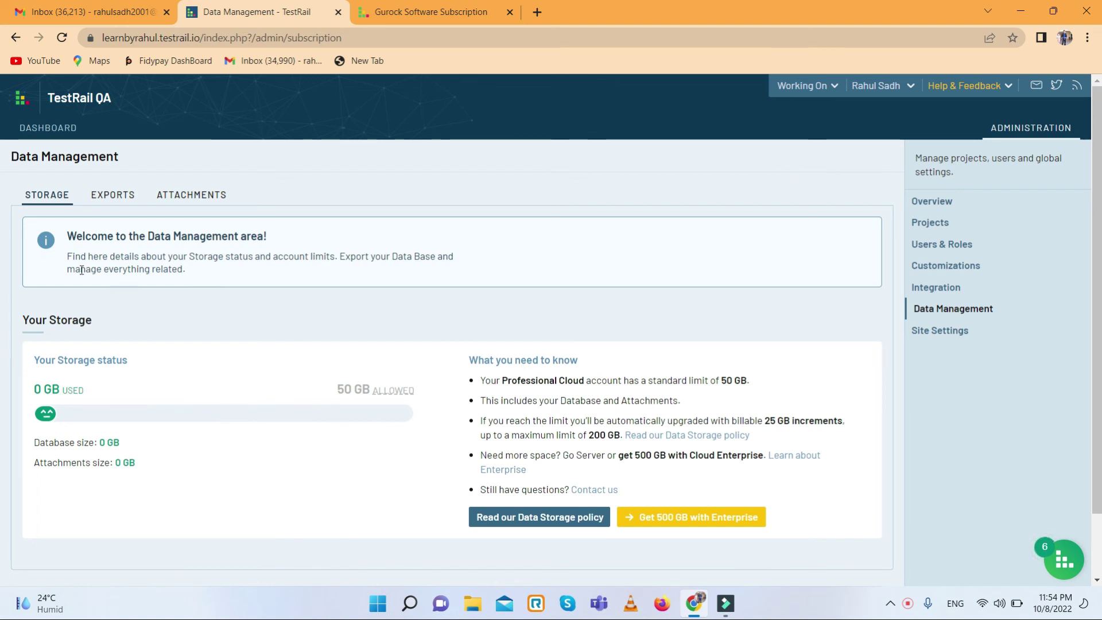
pyautogui.scroll(-1, 143, 388)
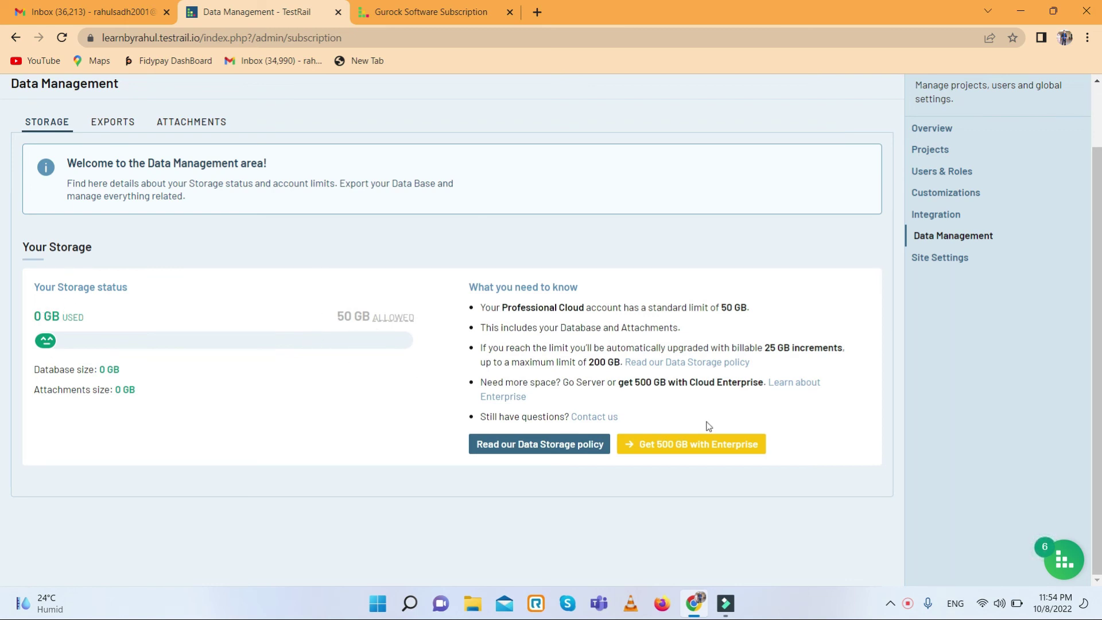
# - Append 'itle' to the installation name, saving it as 'TestRail QA title'
pyautogui.click(926, 267)
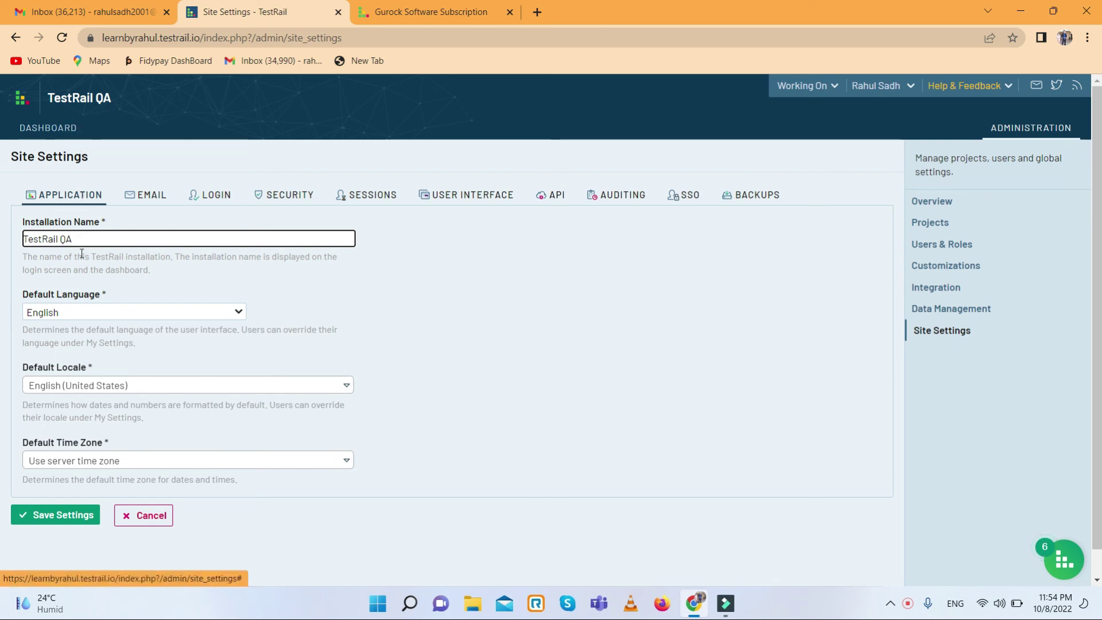
pyautogui.tripleClick(58, 99)
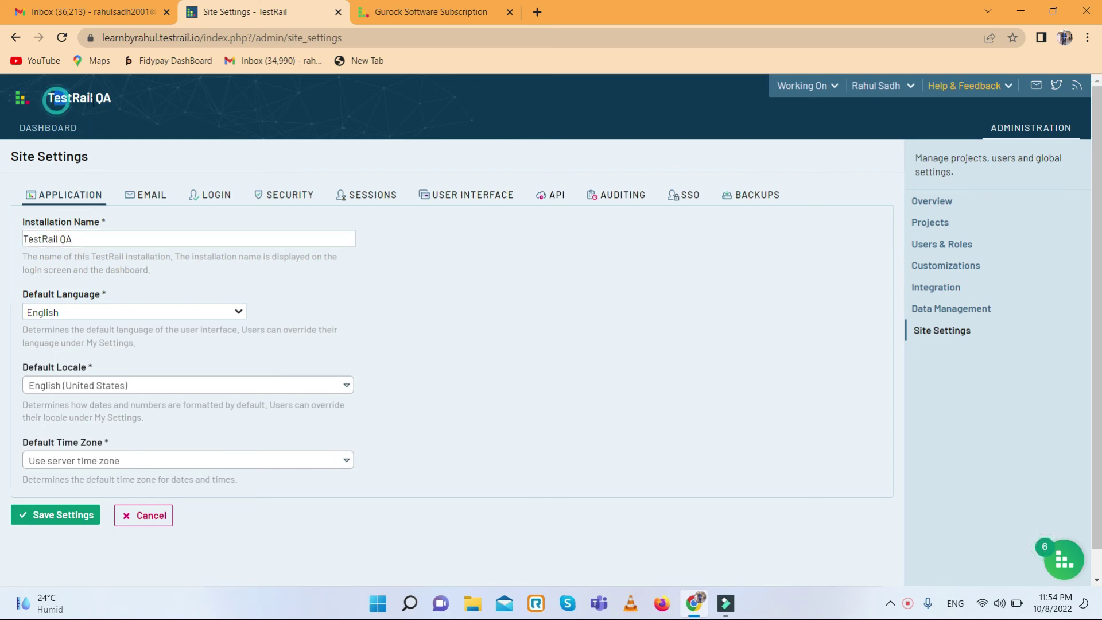
pyautogui.click(113, 234)
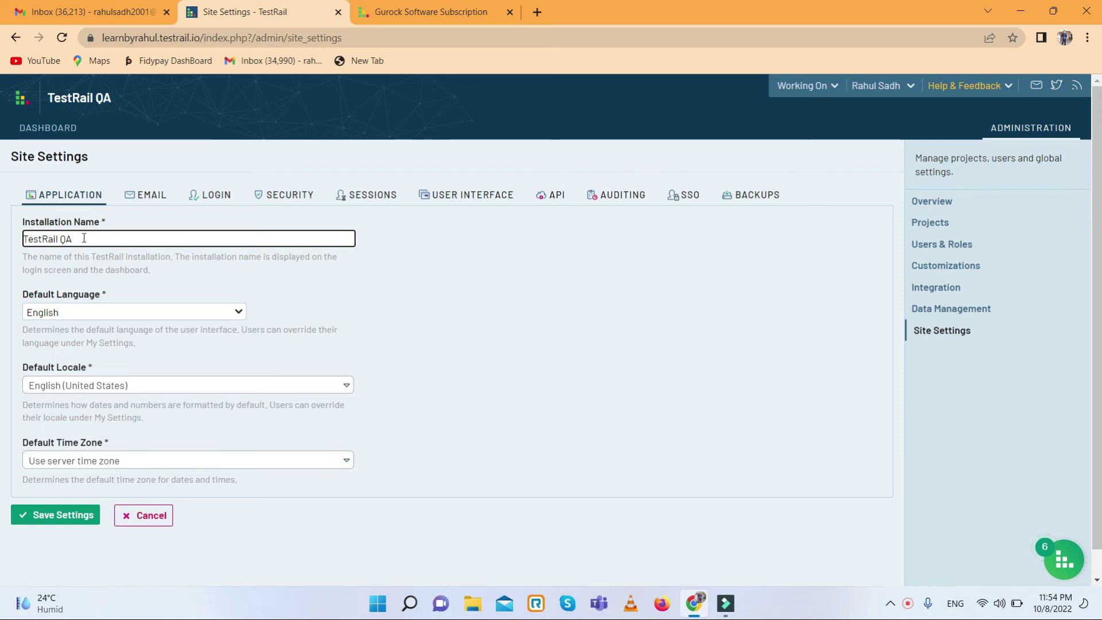
pyautogui.write('itle')
pyautogui.click(62, 515)
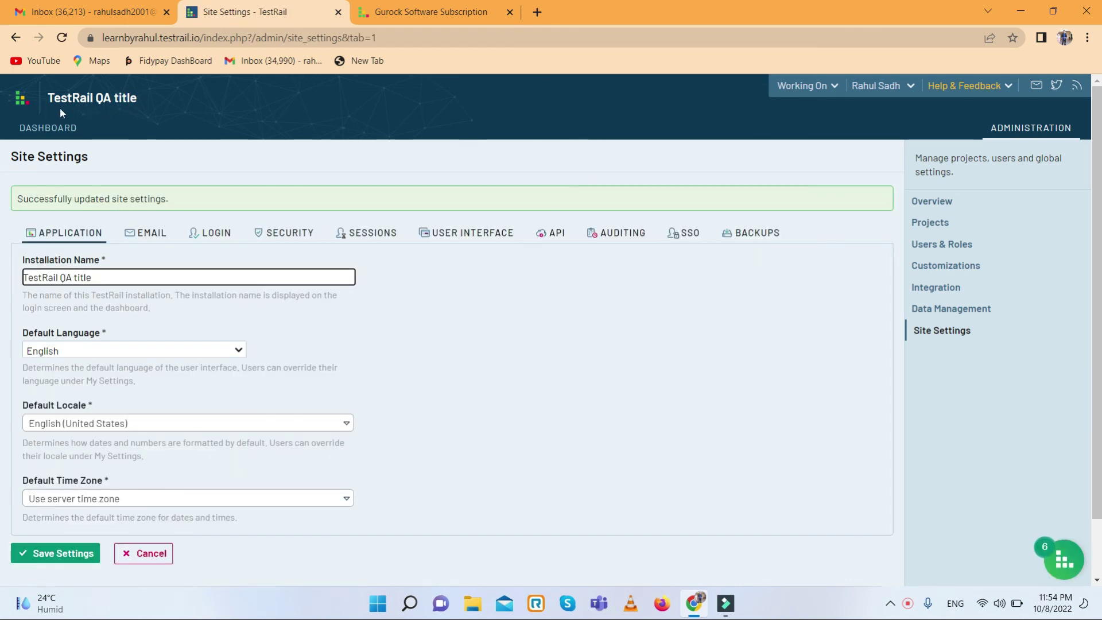
pyautogui.click(145, 239)
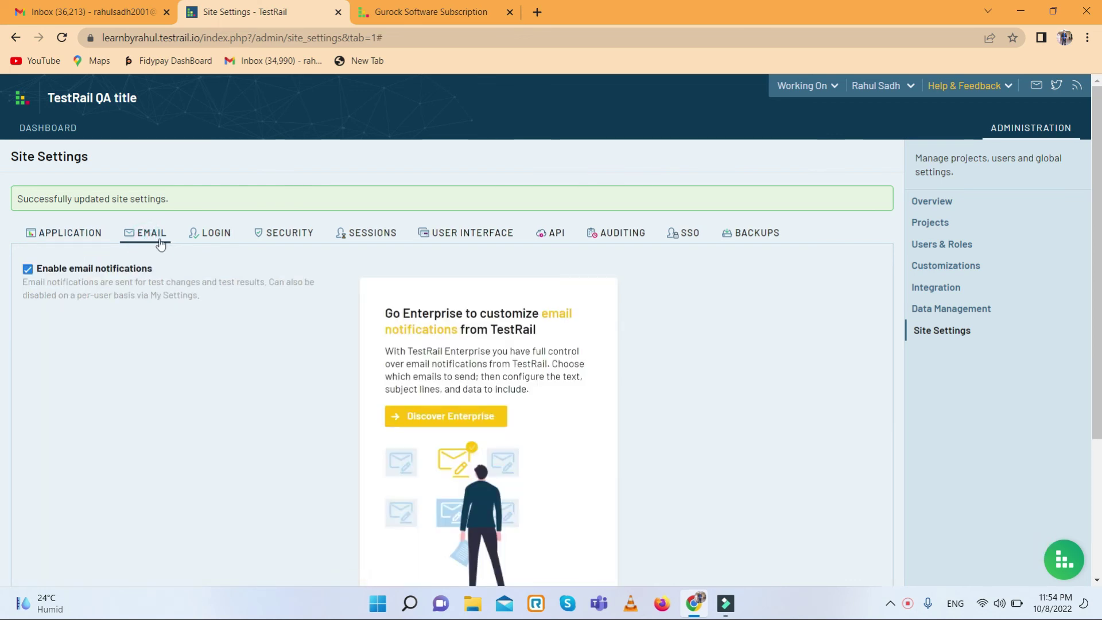
# - Review the Login, Security and Sessions site settings without changes
pyautogui.click(228, 241)
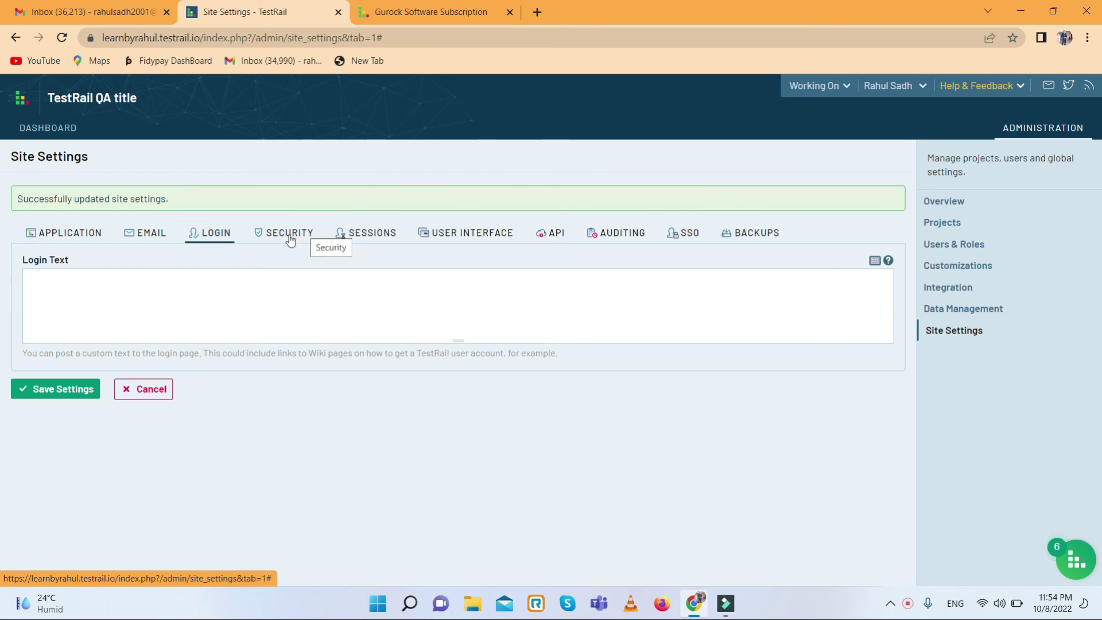
pyautogui.click(290, 234)
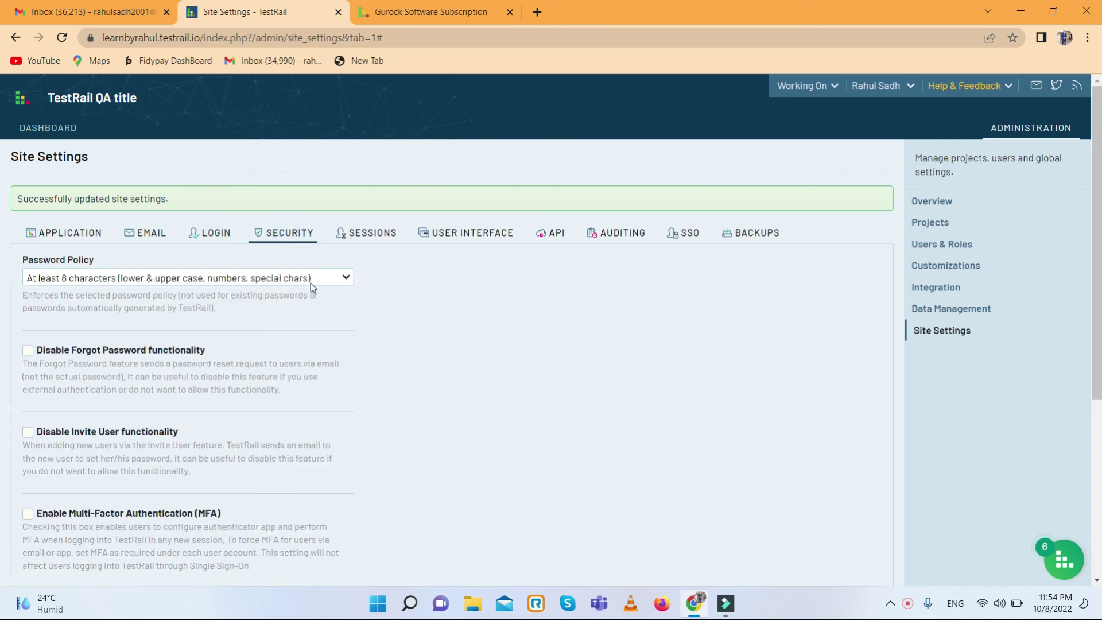
pyautogui.scroll(-3, 311, 284)
pyautogui.scroll(-2, 239, 319)
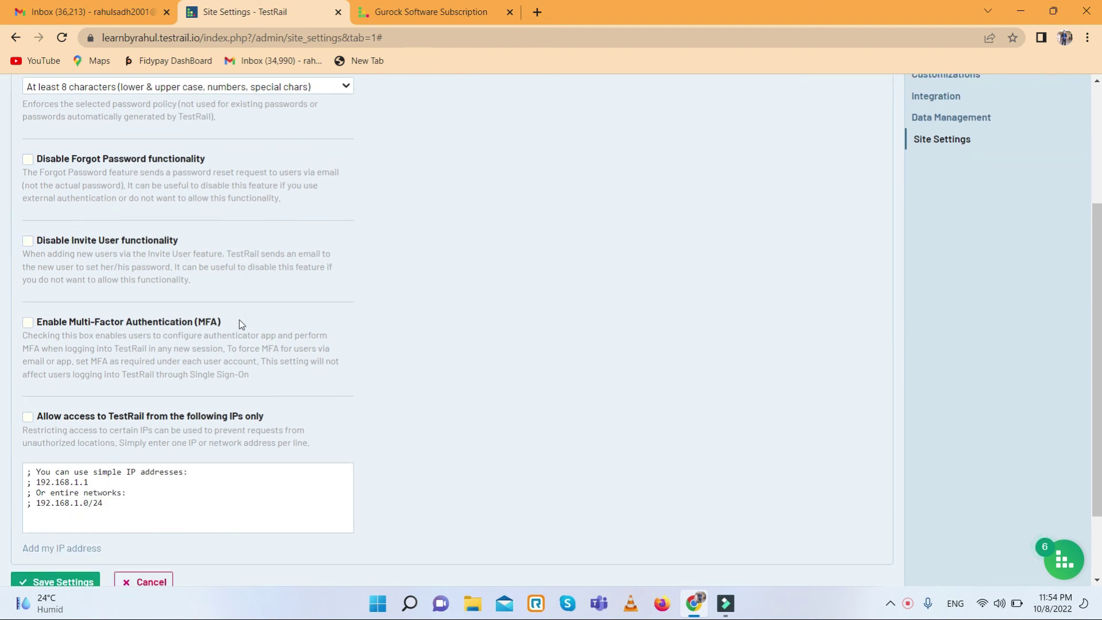
pyautogui.scroll(5, 240, 319)
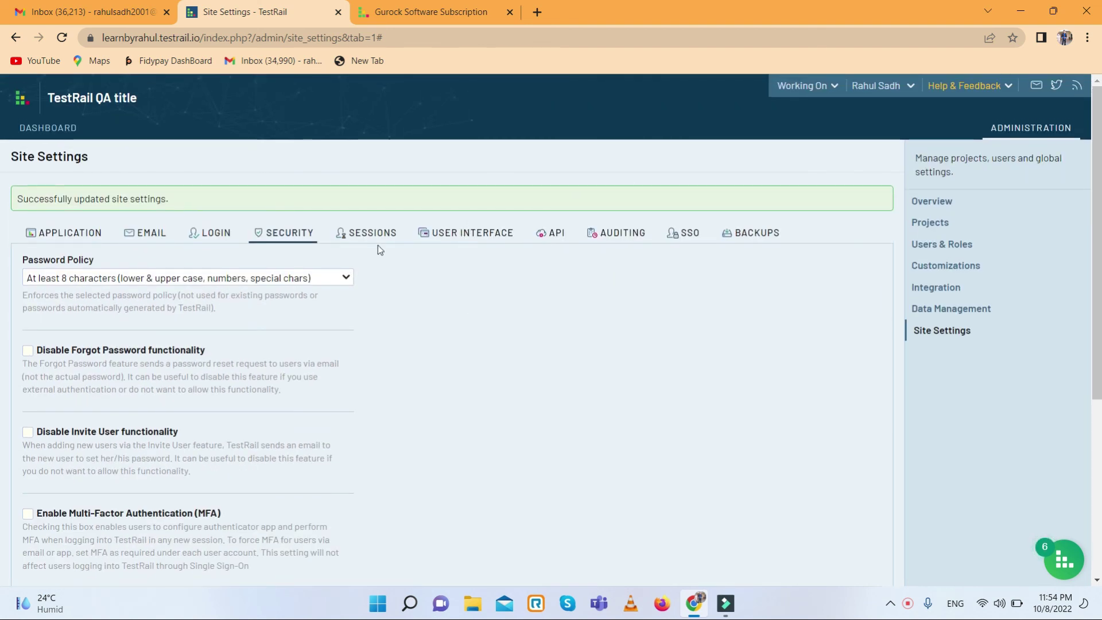
pyautogui.click(360, 235)
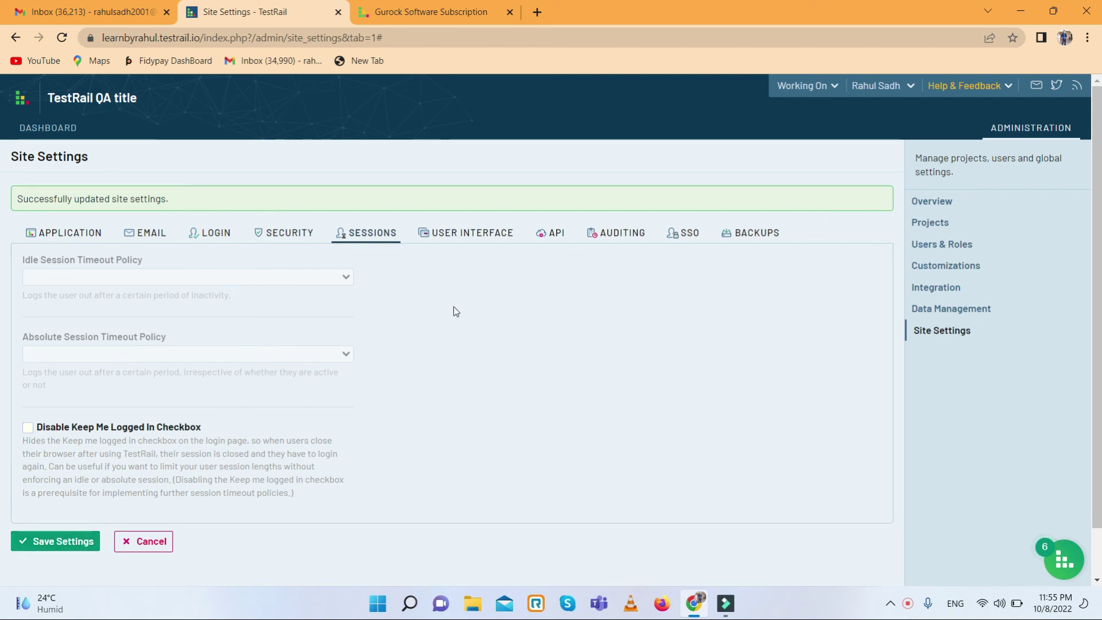
# - Re-save User Interface settings keeping pagination 25 and edit window 1 Day, then view API settings
pyautogui.click(469, 241)
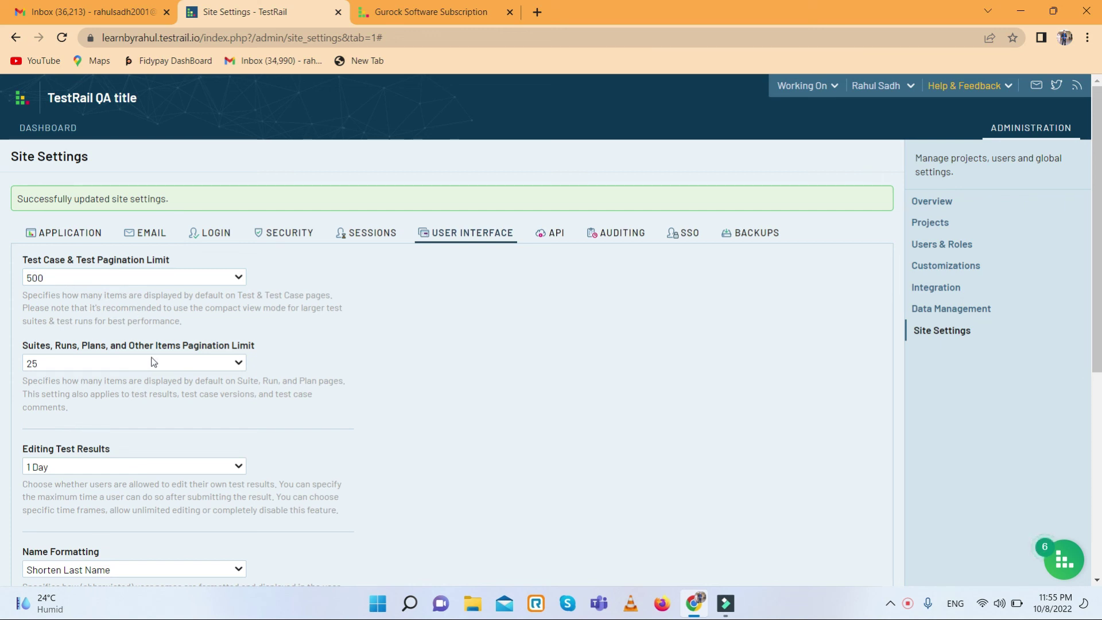
pyautogui.click(125, 363)
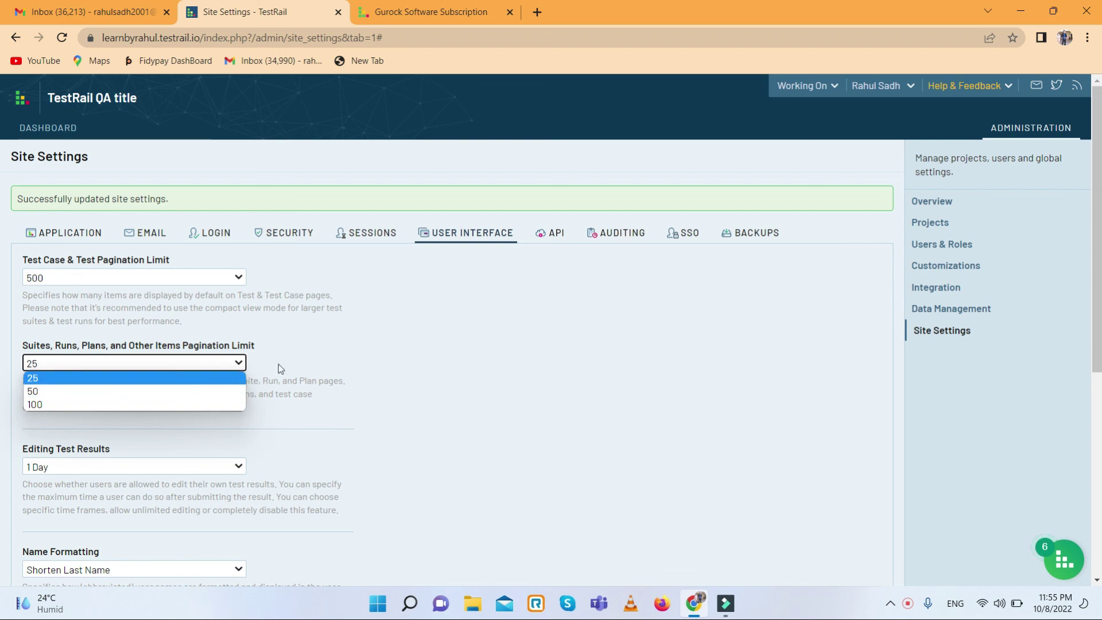
pyautogui.click(337, 357)
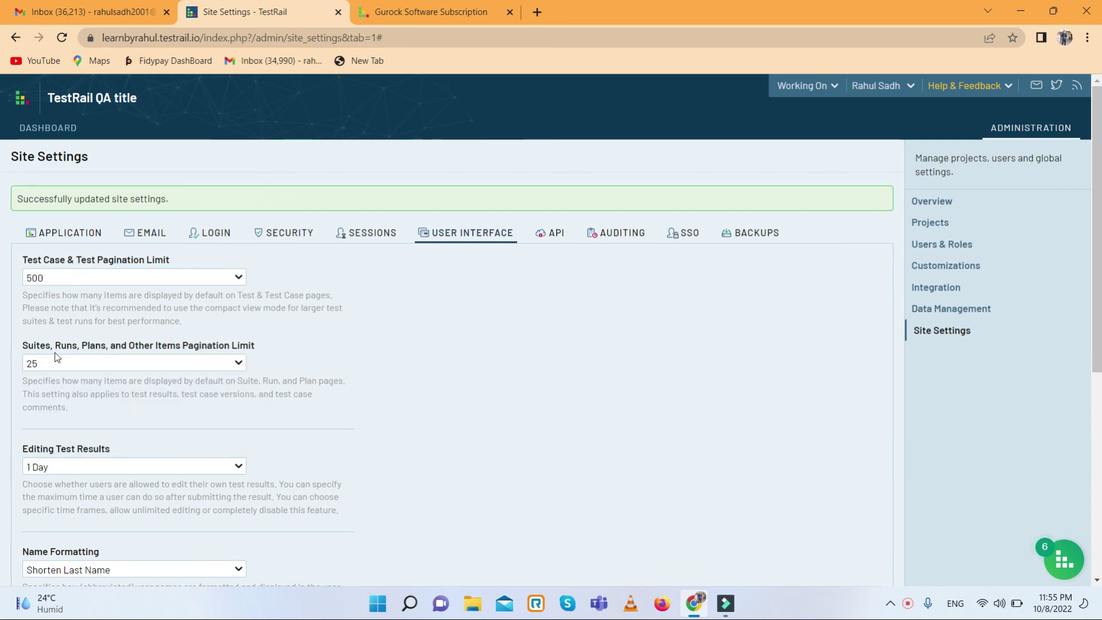
pyautogui.scroll(-2, 241, 428)
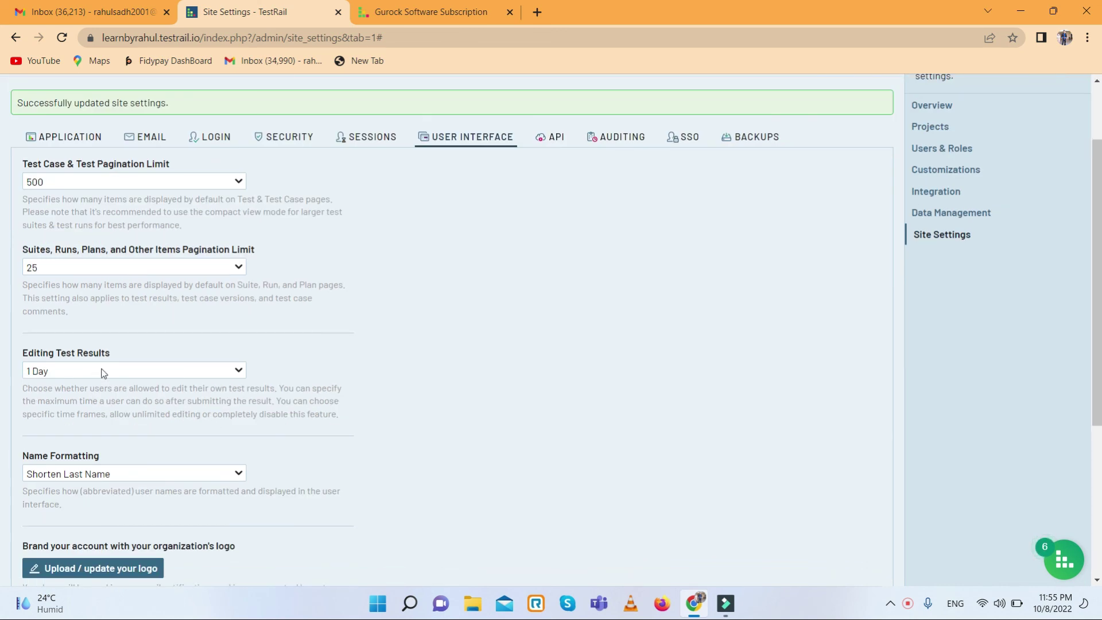
pyautogui.click(144, 378)
pyautogui.click(153, 374)
pyautogui.scroll(-2, 298, 374)
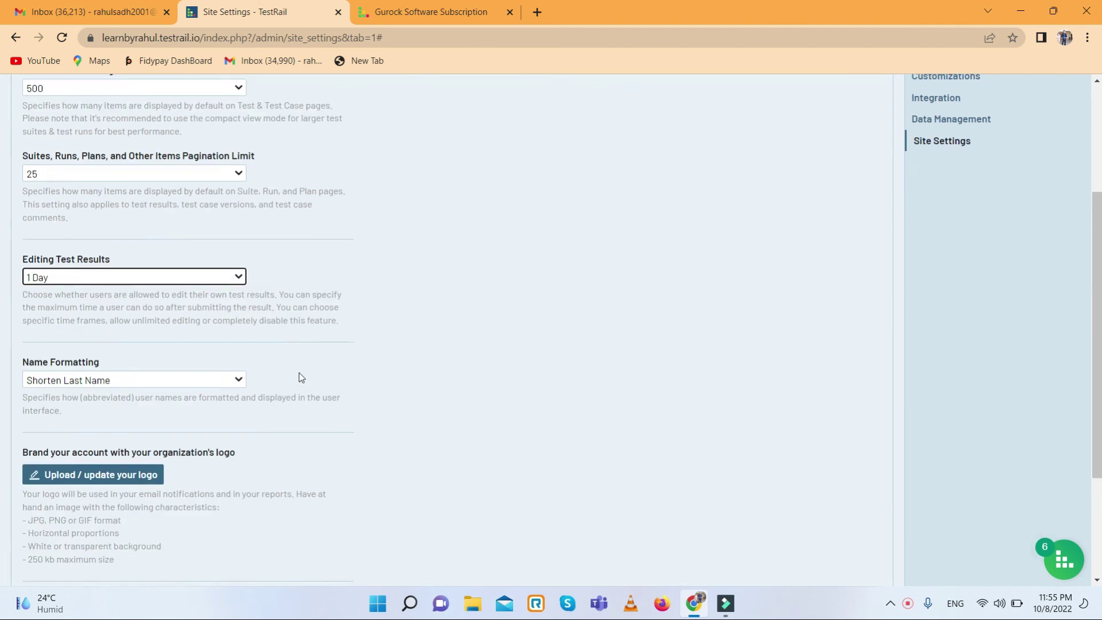
pyautogui.scroll(-4, 102, 442)
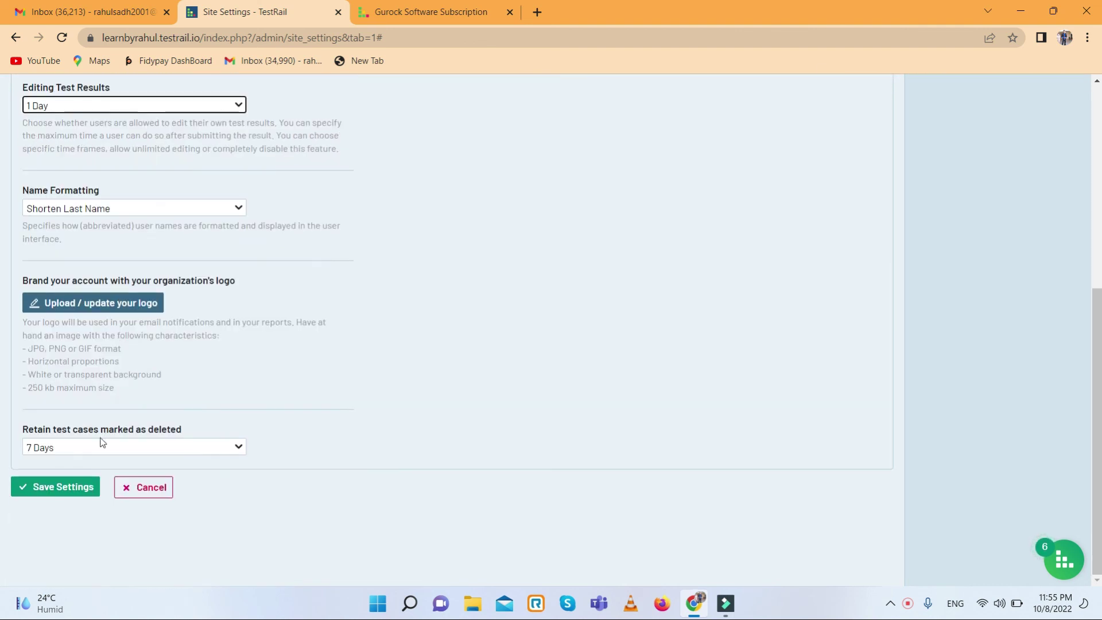
pyautogui.click(56, 487)
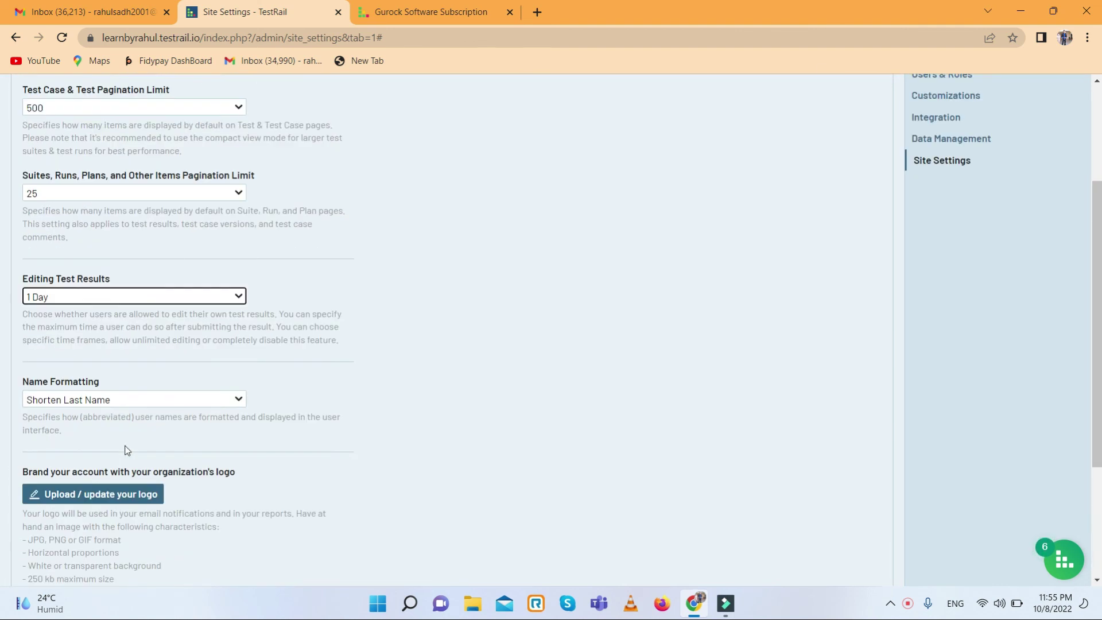
pyautogui.click(548, 232)
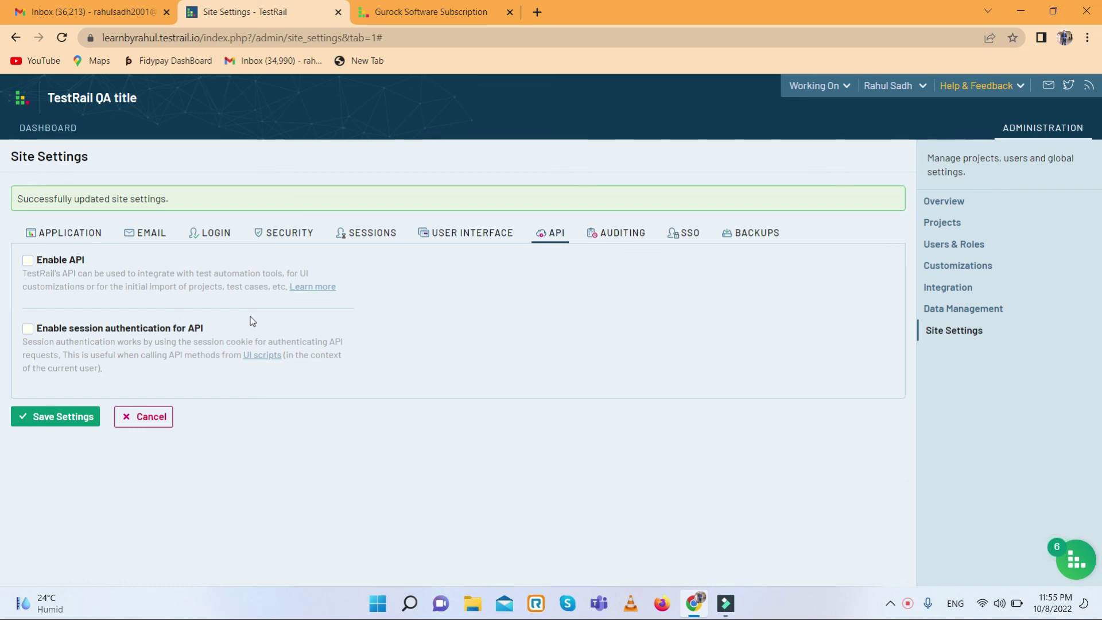
# - Review the audit logging settings on the Auditing tab of Site Settings
pyautogui.click(600, 237)
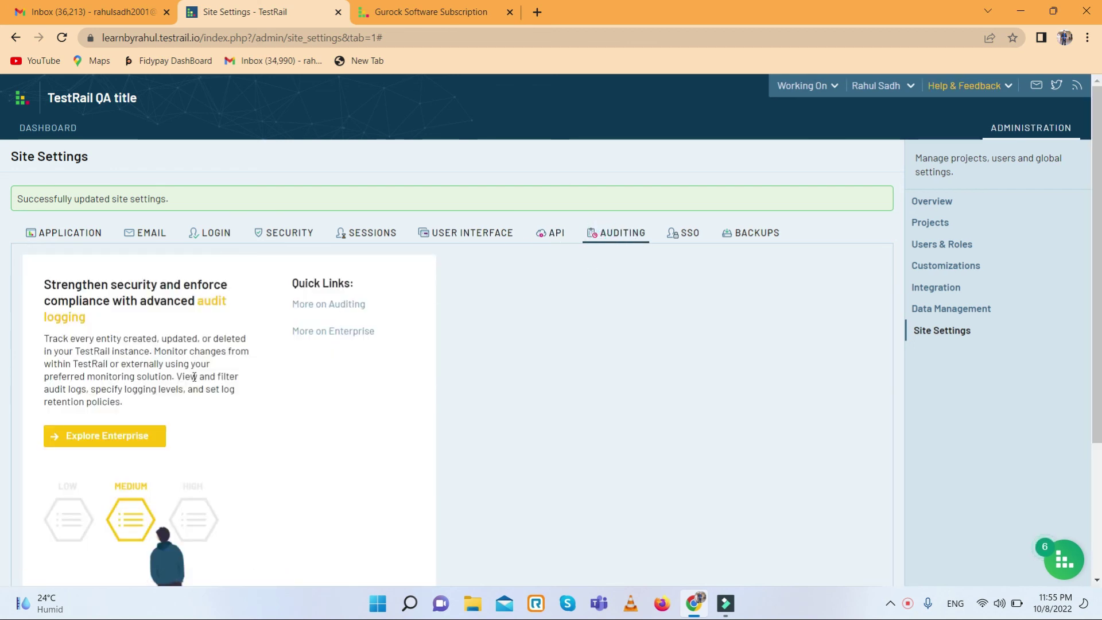
pyautogui.scroll(-2, 192, 377)
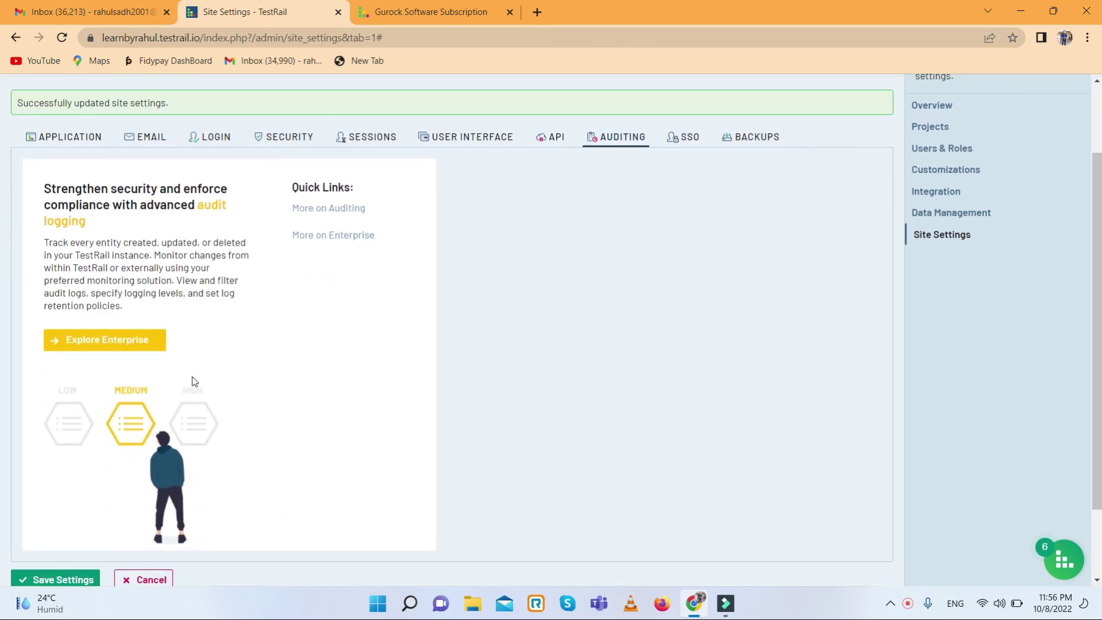
pyautogui.scroll(-2, 194, 381)
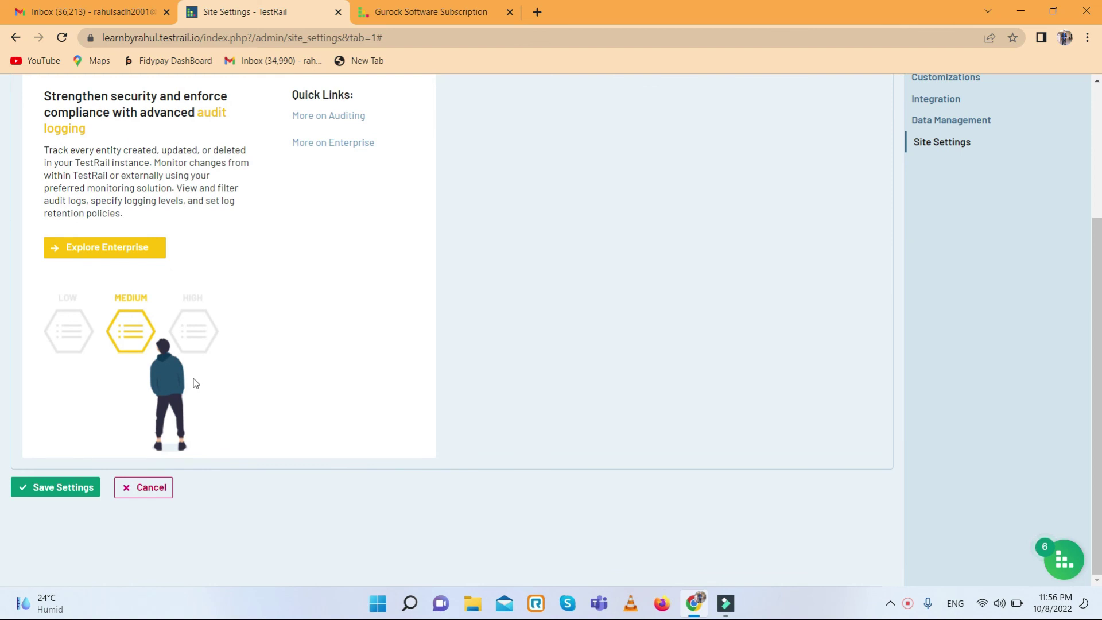
pyautogui.scroll(2, 195, 384)
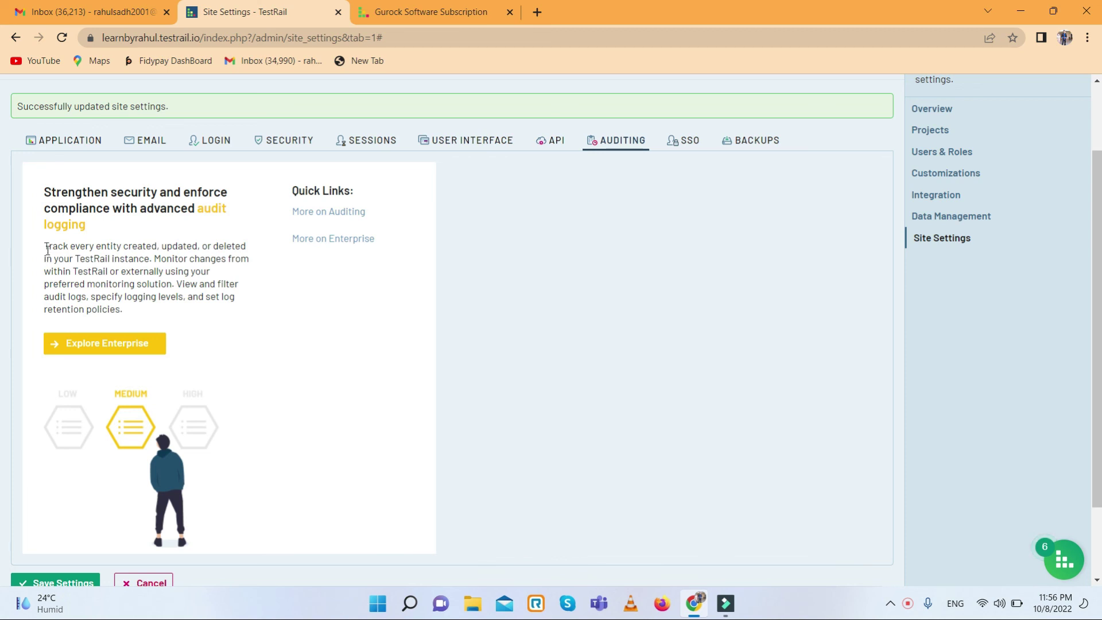
pyautogui.moveTo(46, 248); pyautogui.dragTo(248, 255)
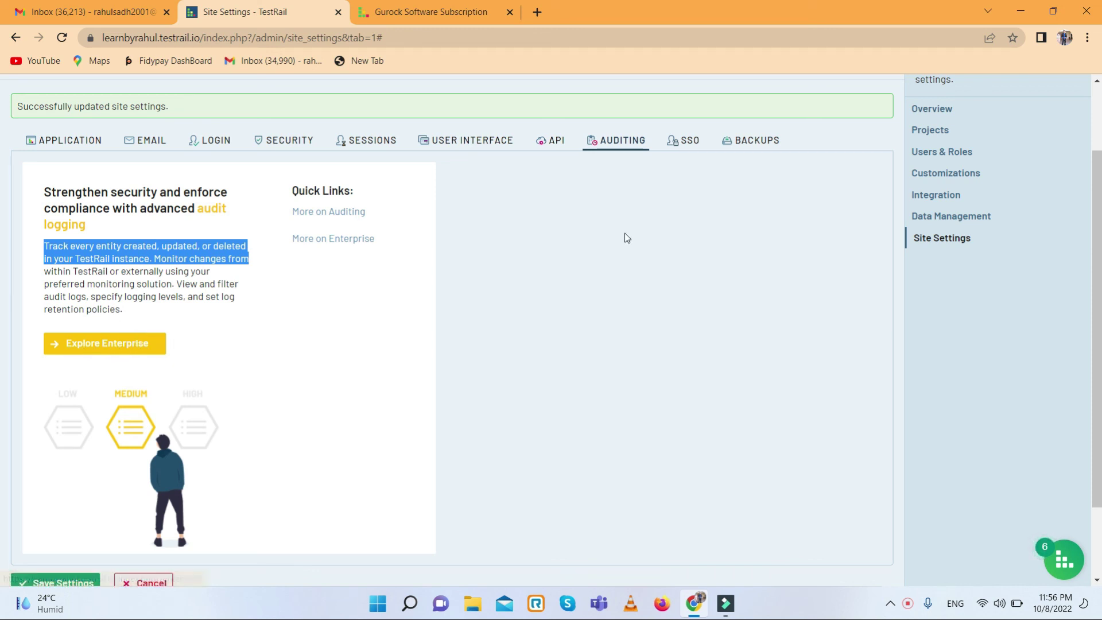
pyautogui.click(560, 230)
# - Look over the SSO settings, then bring up the Backups section
pyautogui.click(686, 139)
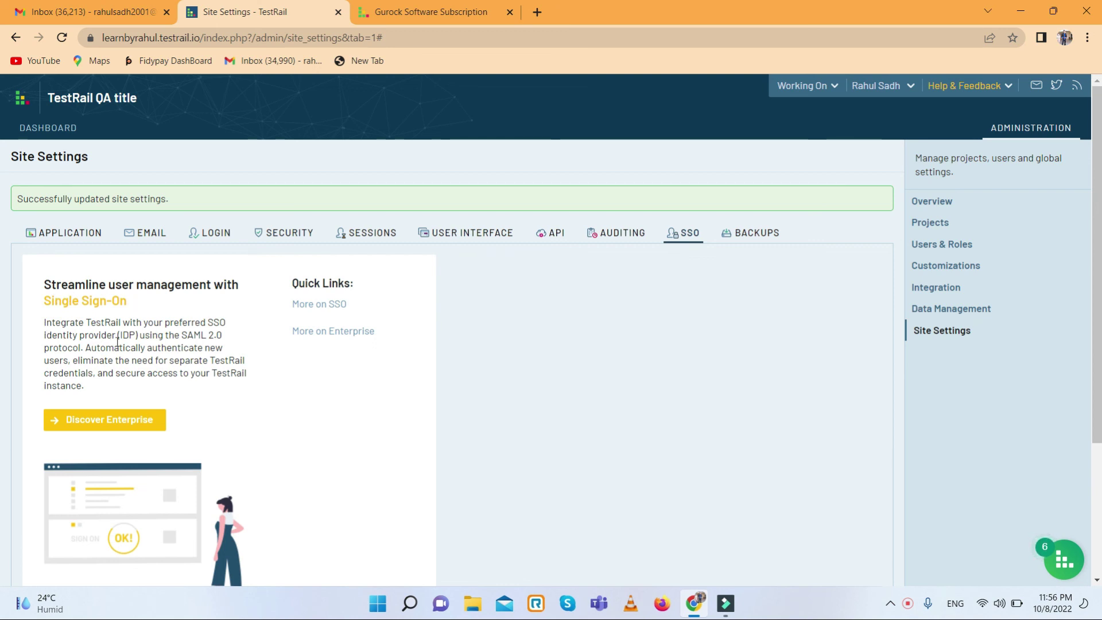
pyautogui.scroll(-2, 124, 344)
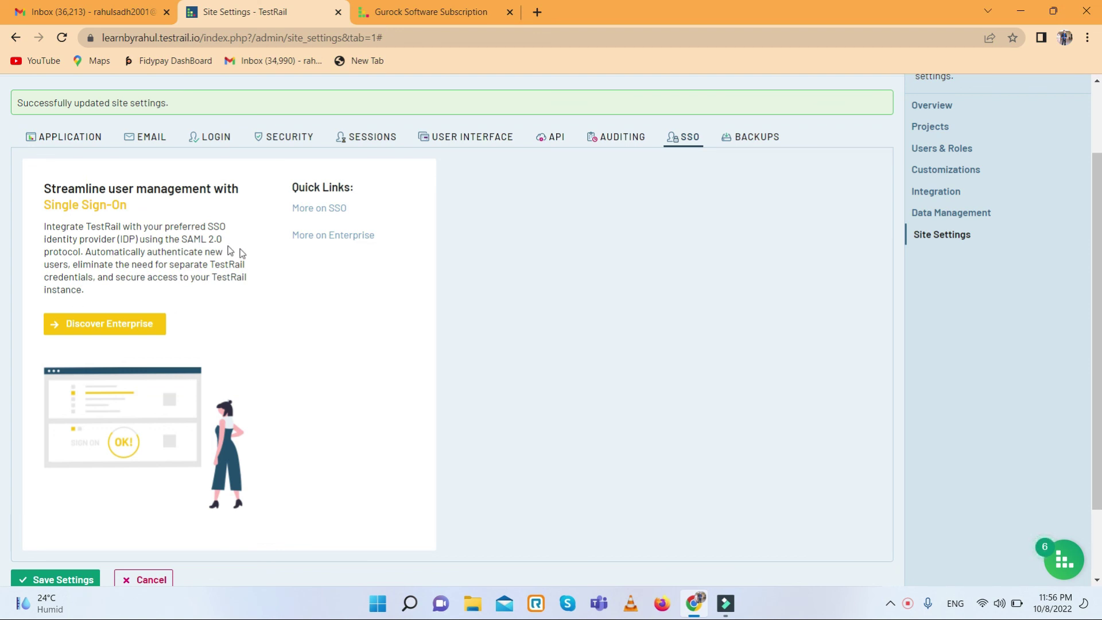
pyautogui.click(749, 137)
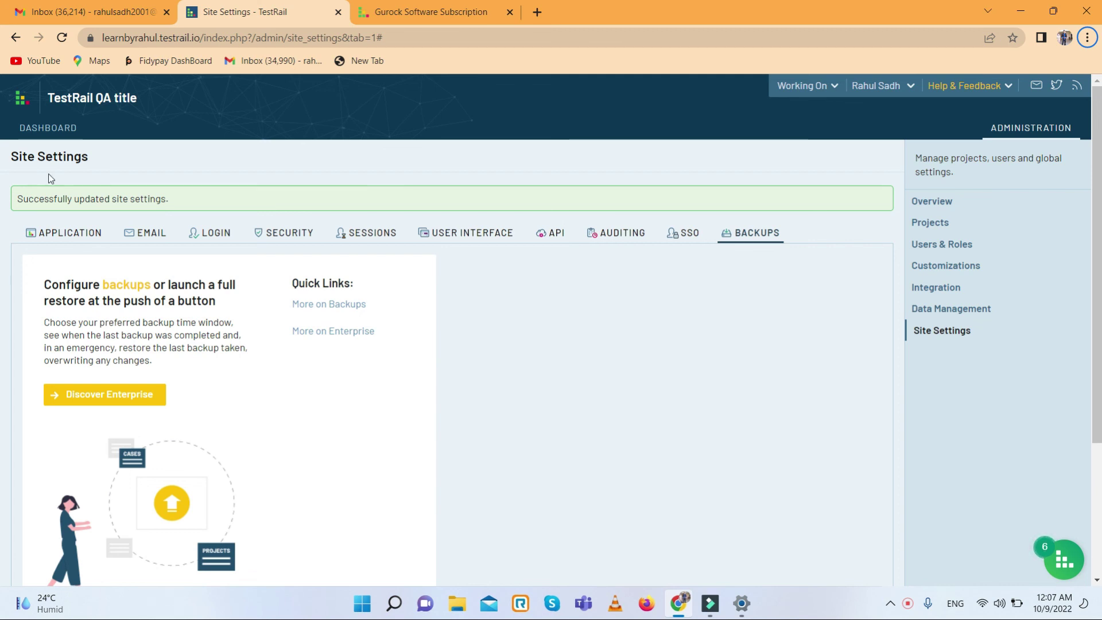
# - From the dashboard, open the Learn by rahul project overview and review its chart and test runs
pyautogui.click(39, 127)
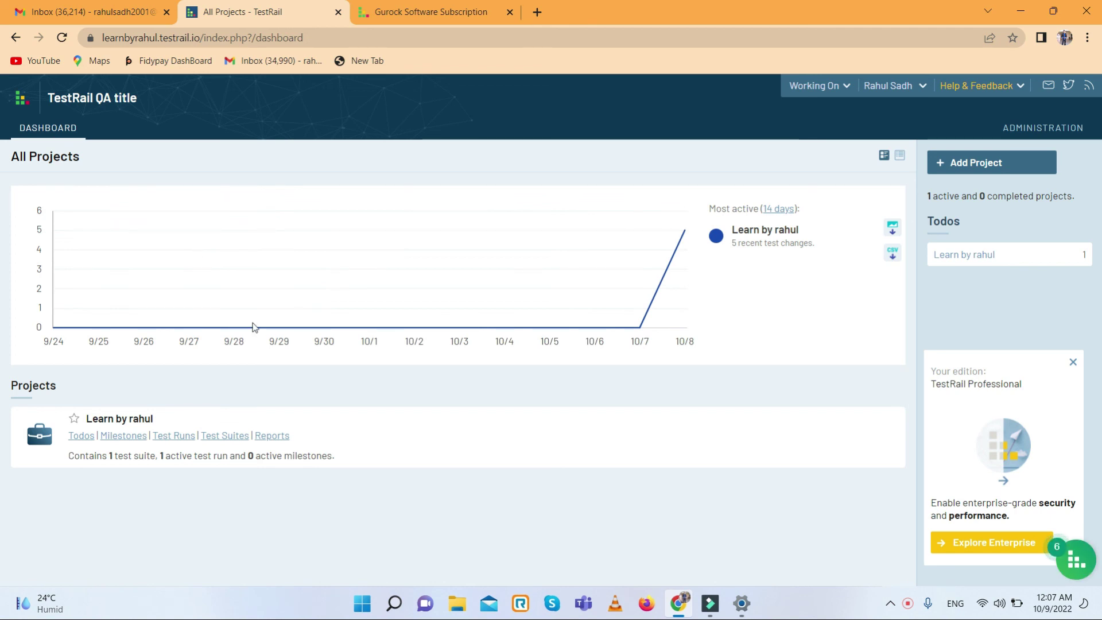
pyautogui.click(102, 418)
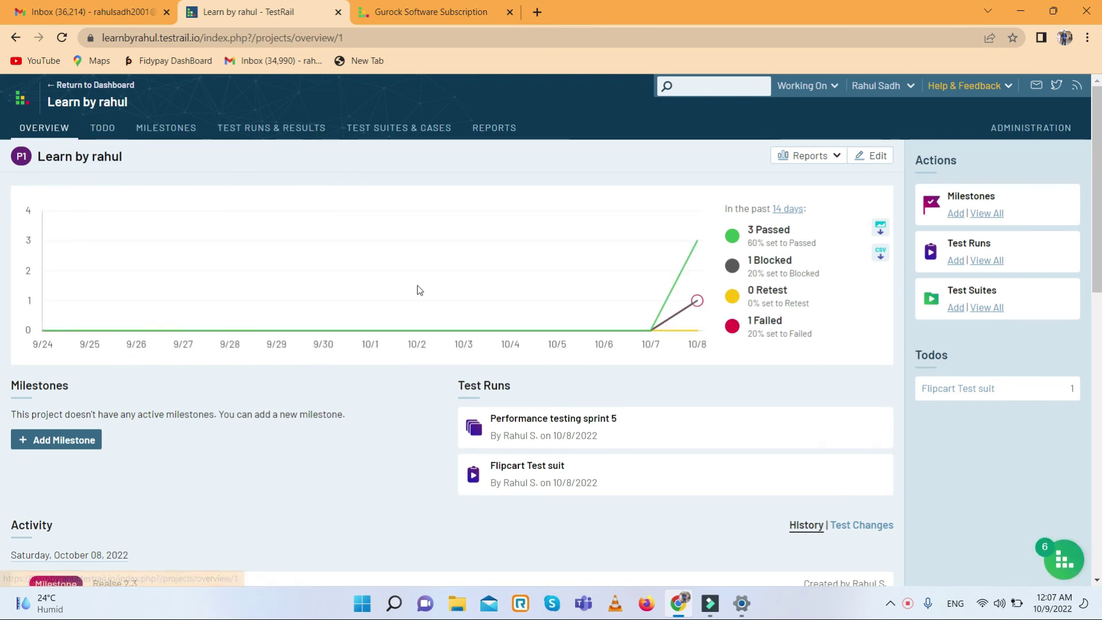
pyautogui.scroll(-3, 330, 332)
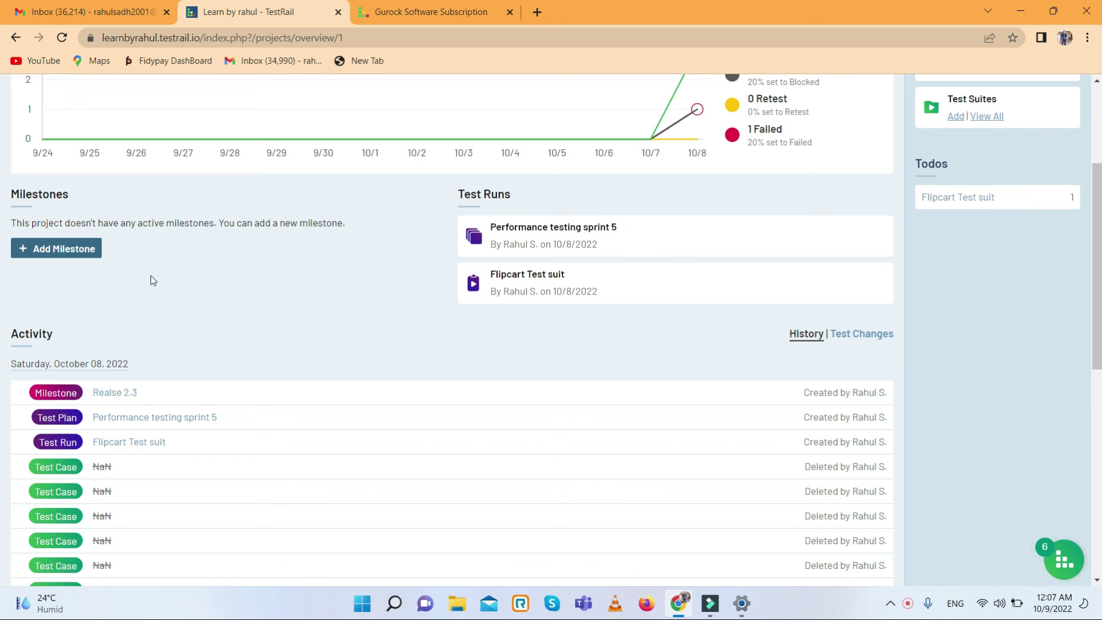
pyautogui.scroll(3, 194, 280)
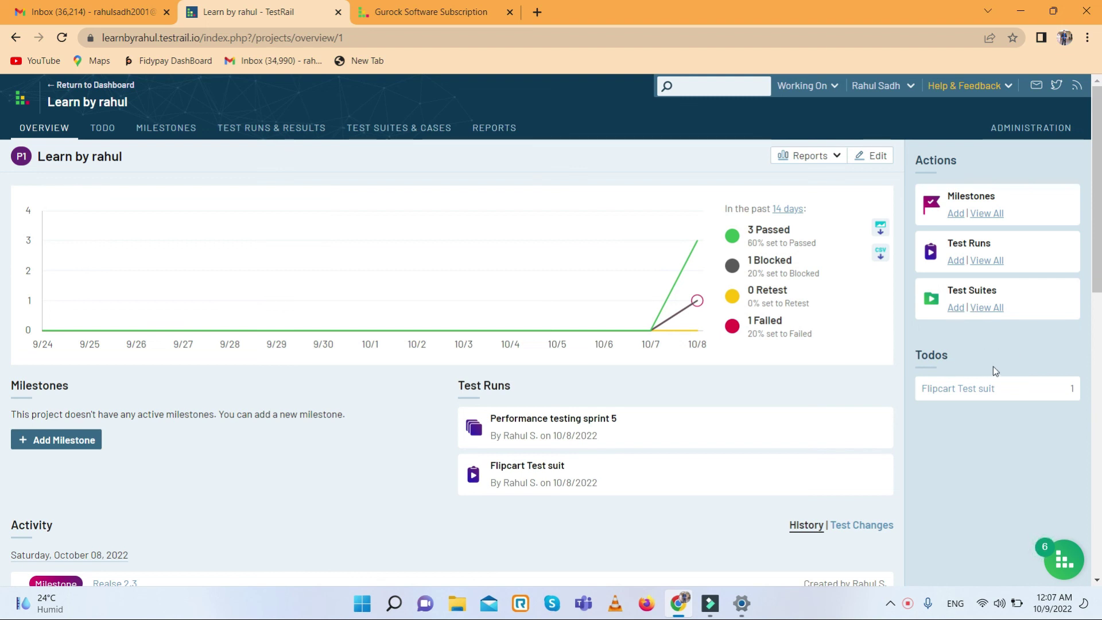
pyautogui.scroll(-2, 361, 269)
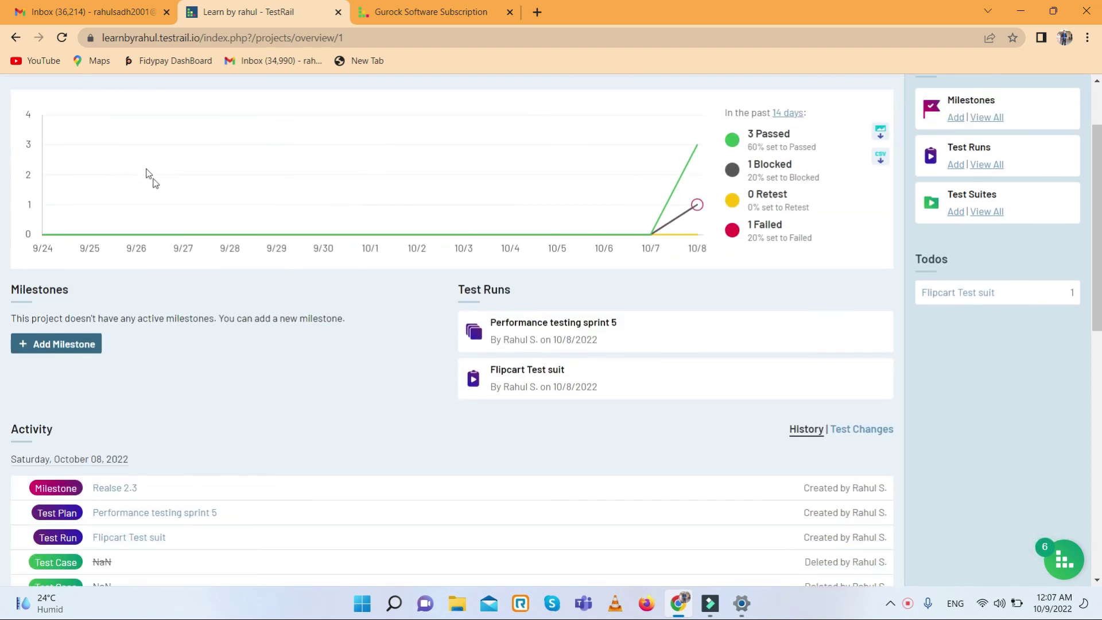
pyautogui.scroll(2, 152, 181)
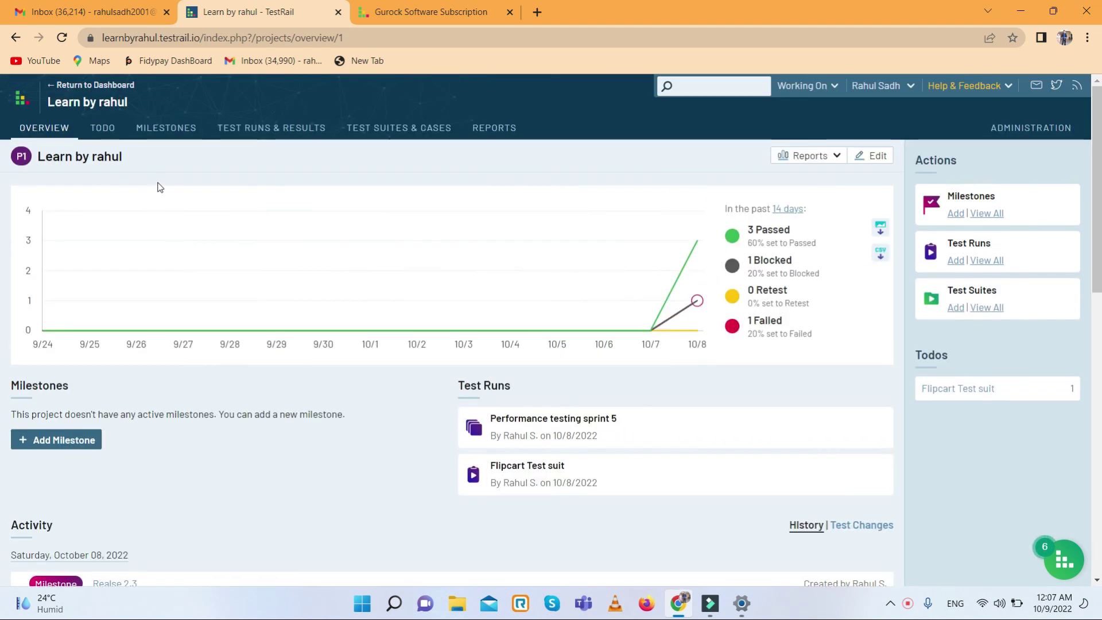
# - Open the Flipcart Test suit run from the project's Todo list
pyautogui.click(99, 127)
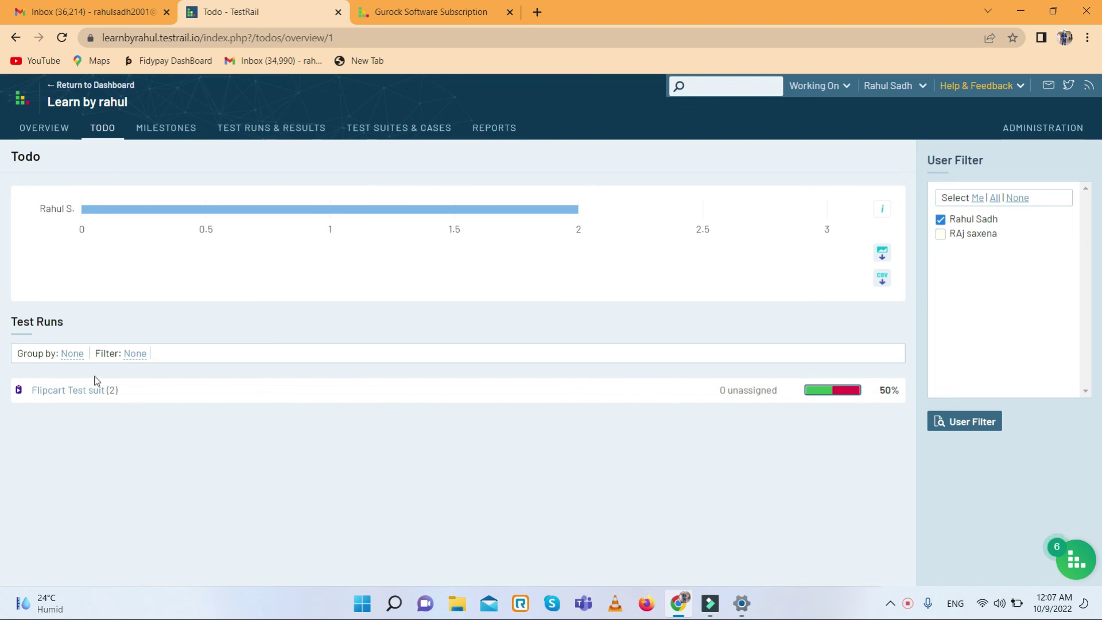
pyautogui.click(83, 389)
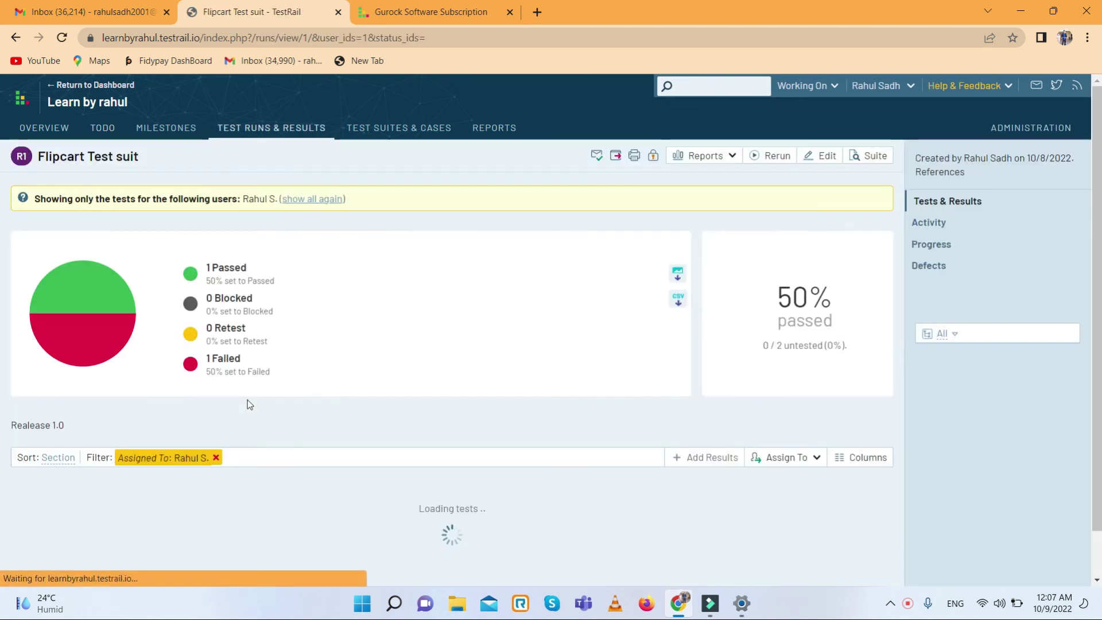
pyautogui.scroll(-3, 269, 401)
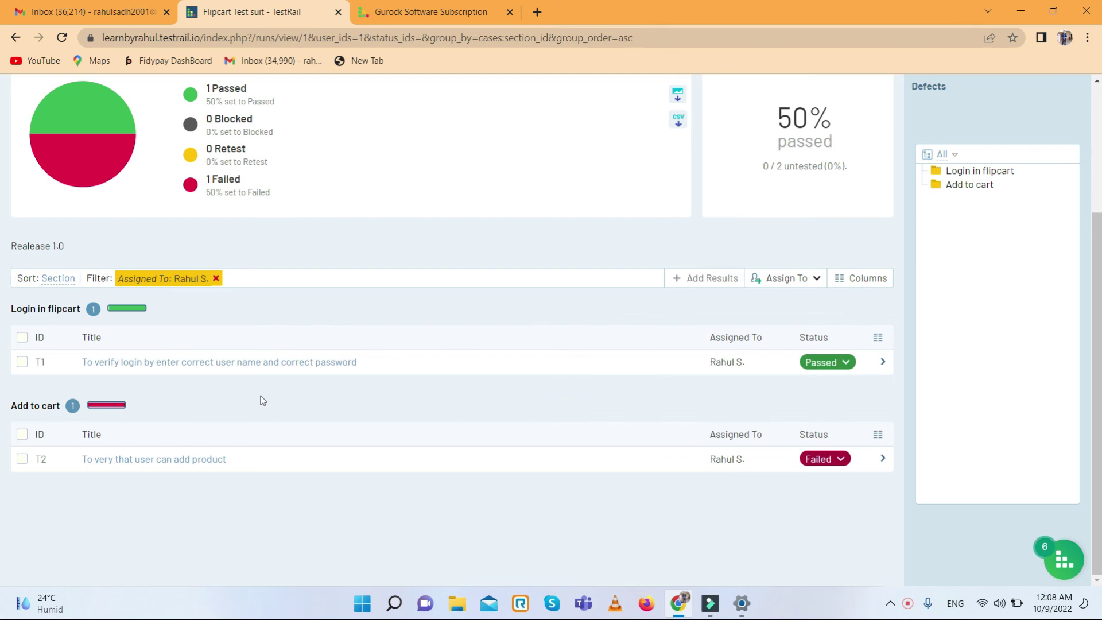
pyautogui.scroll(3, 261, 395)
pyautogui.scroll(-3, 259, 408)
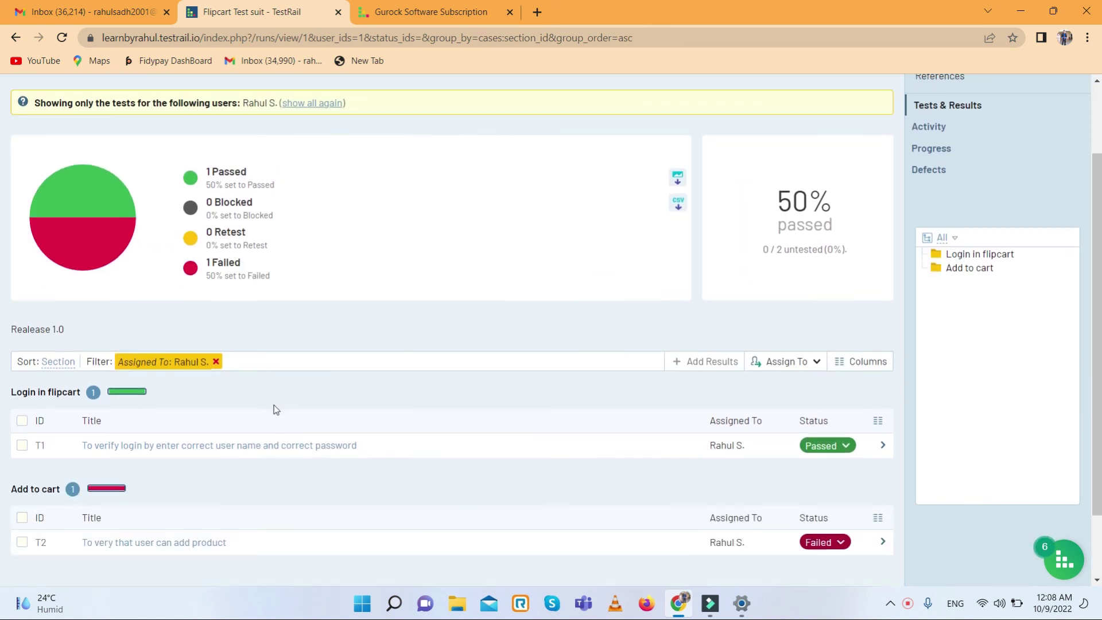
pyautogui.scroll(3, 273, 403)
pyautogui.scroll(-3, 271, 407)
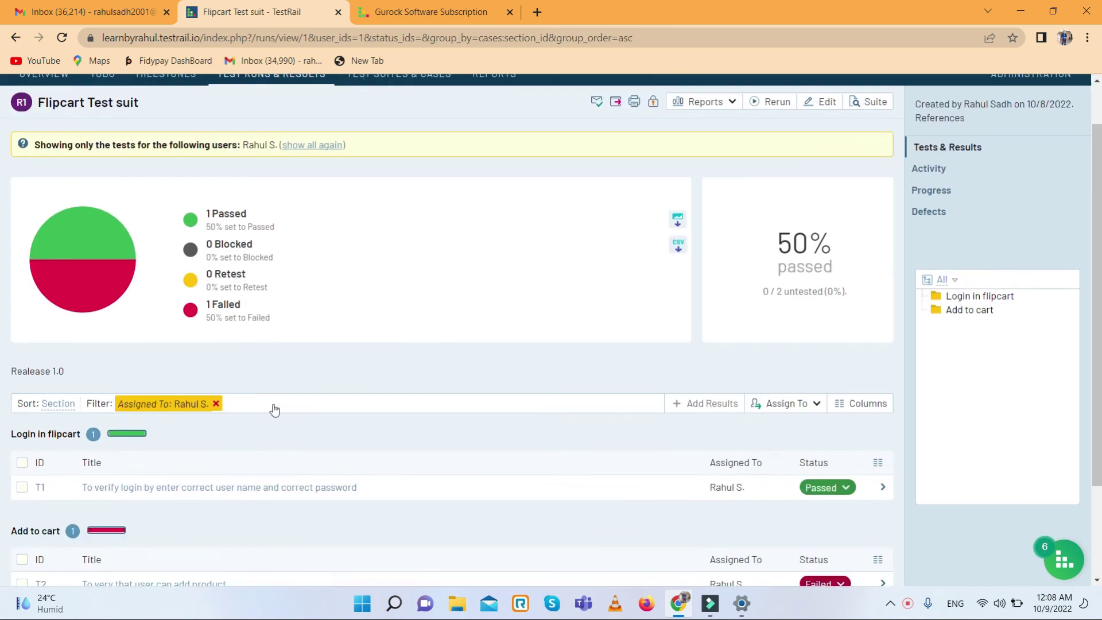
# - Select all tests in Login in flipcart and Add to cart, then show the assignment choices
pyautogui.click(22, 338)
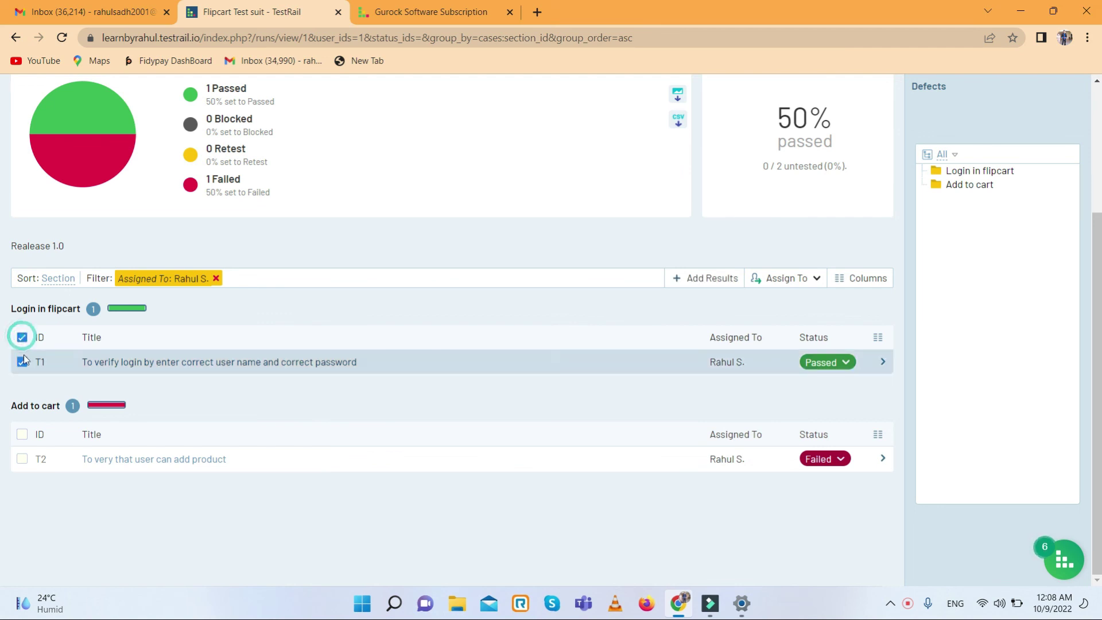
pyautogui.click(23, 434)
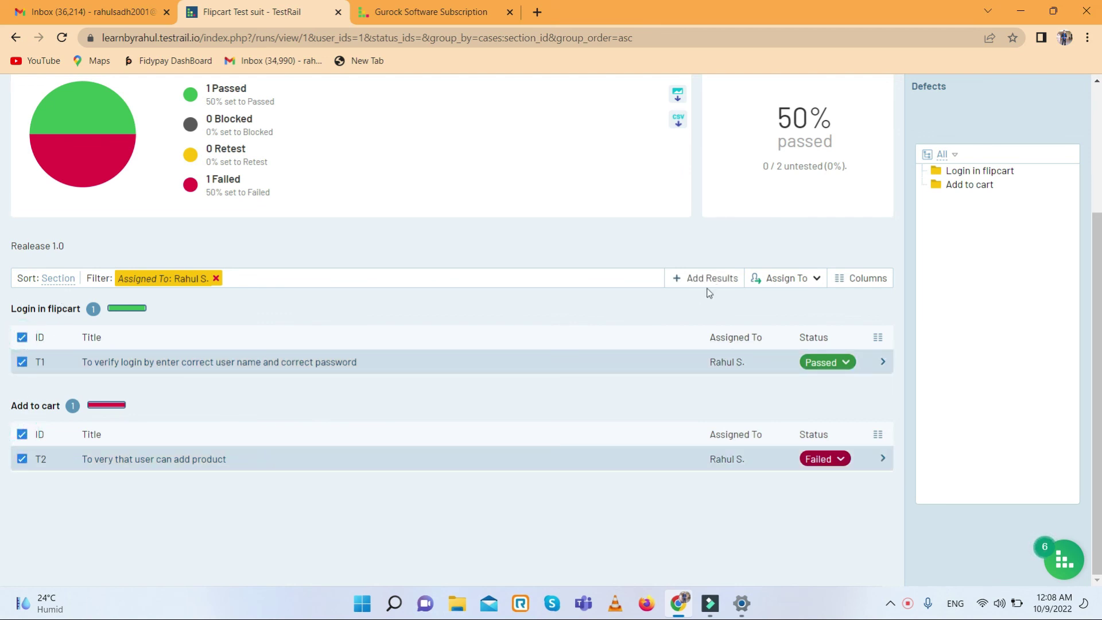
pyautogui.click(806, 280)
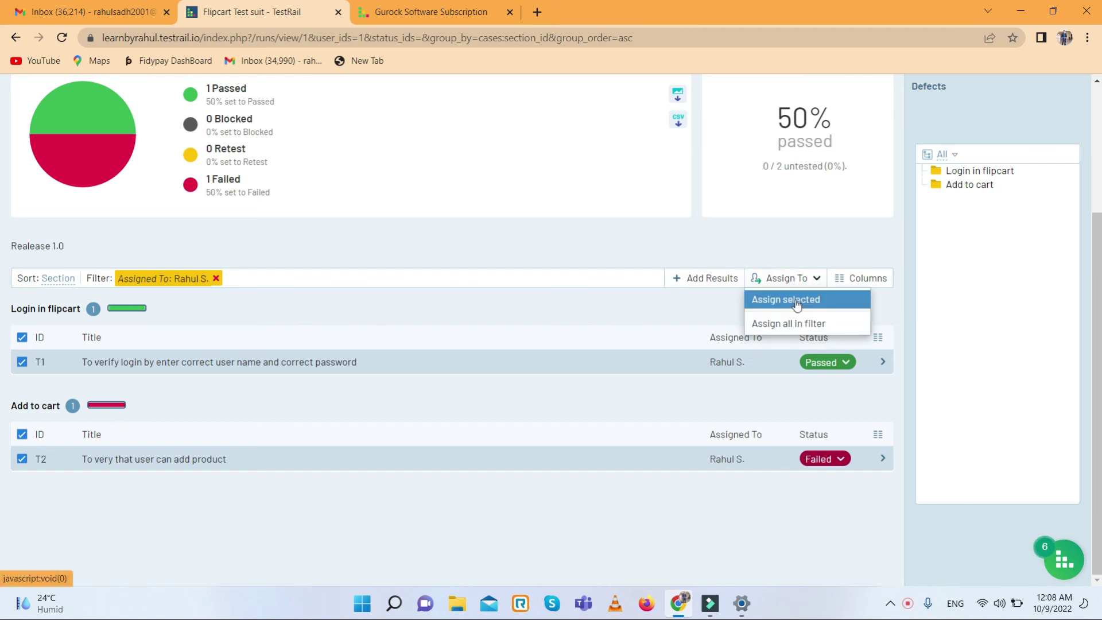
# - Assign selected tests T1 and T2 to the other team member, leaving the comment empty
pyautogui.click(794, 301)
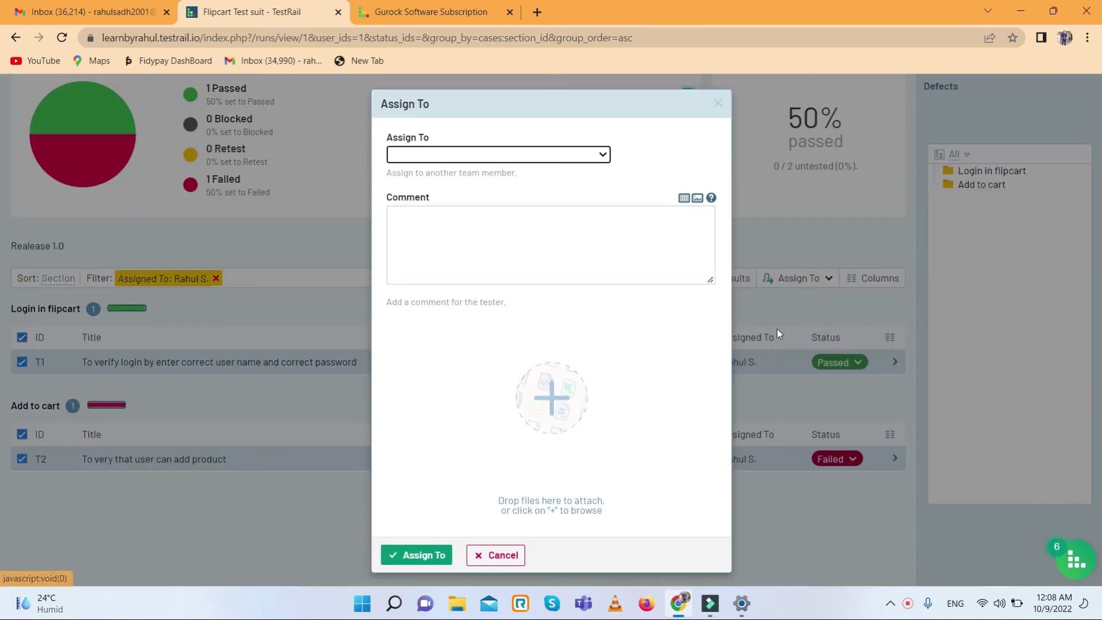
pyautogui.click(595, 156)
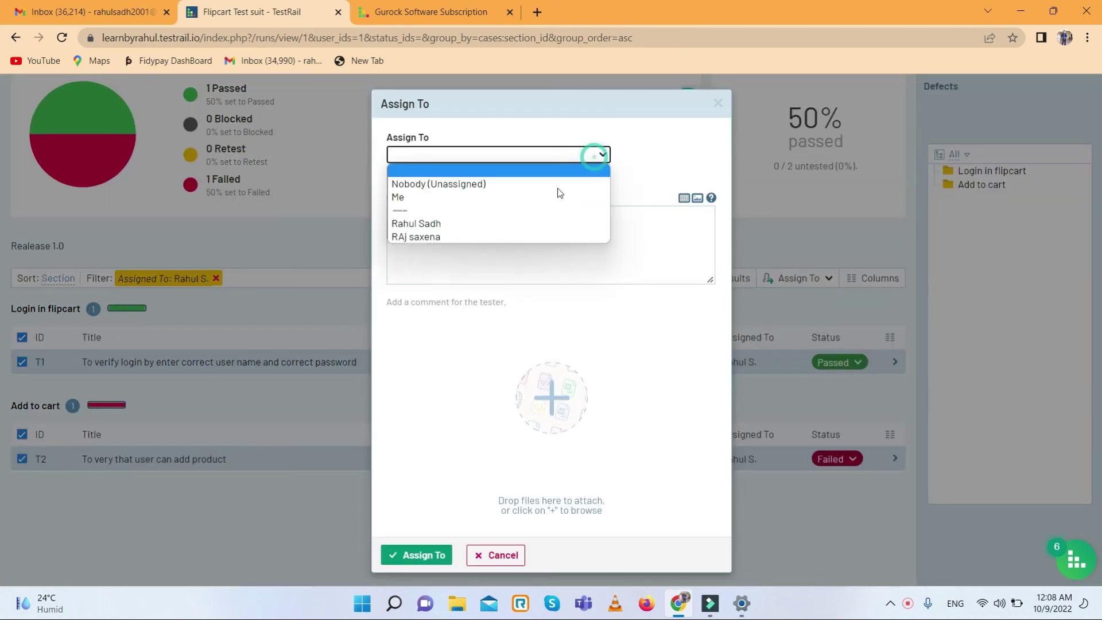
pyautogui.click(414, 238)
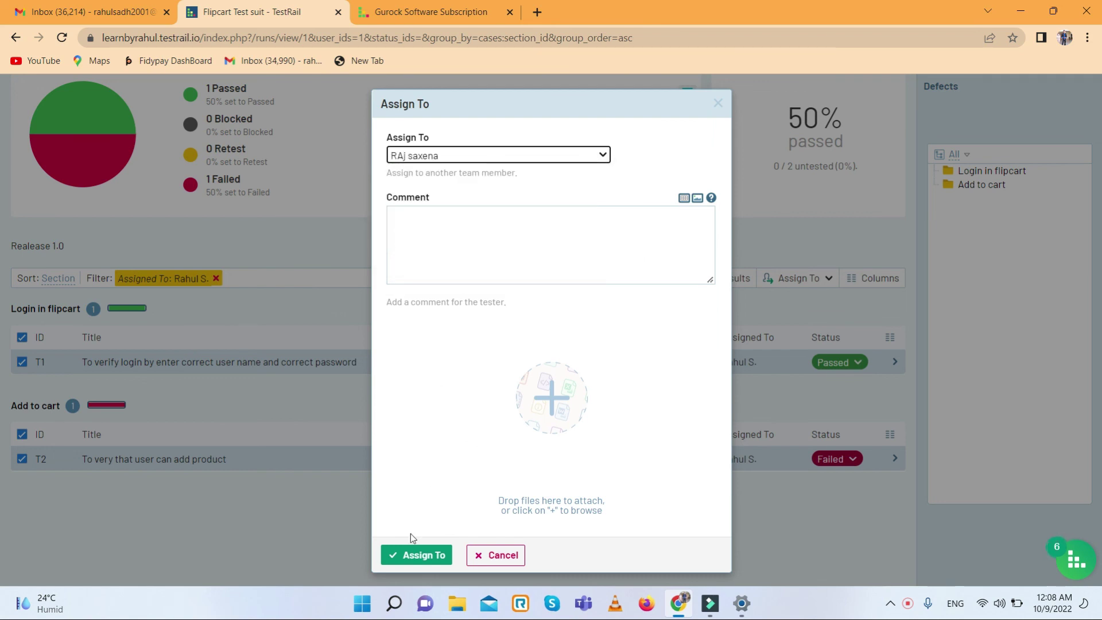
pyautogui.click(481, 241)
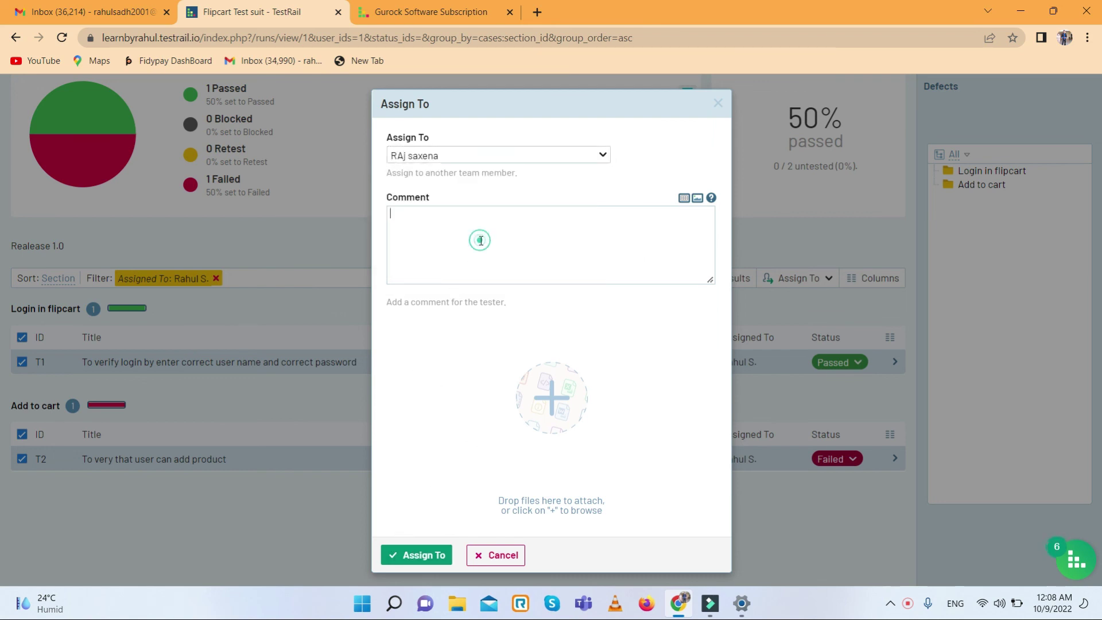
pyautogui.hotkey('alt', 'f')
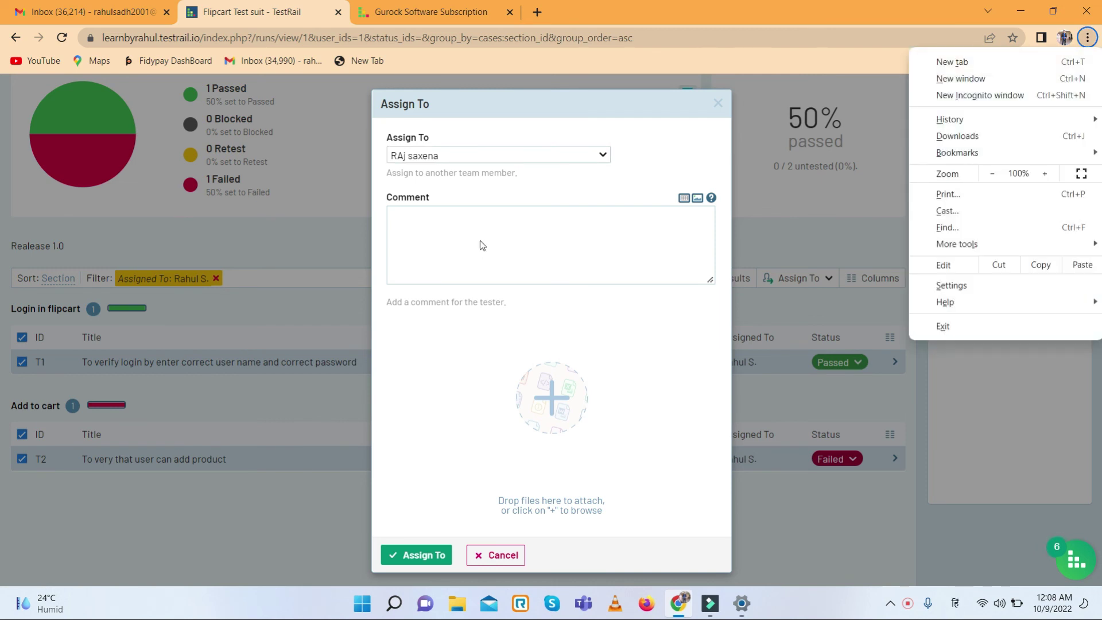
pyautogui.click(480, 240)
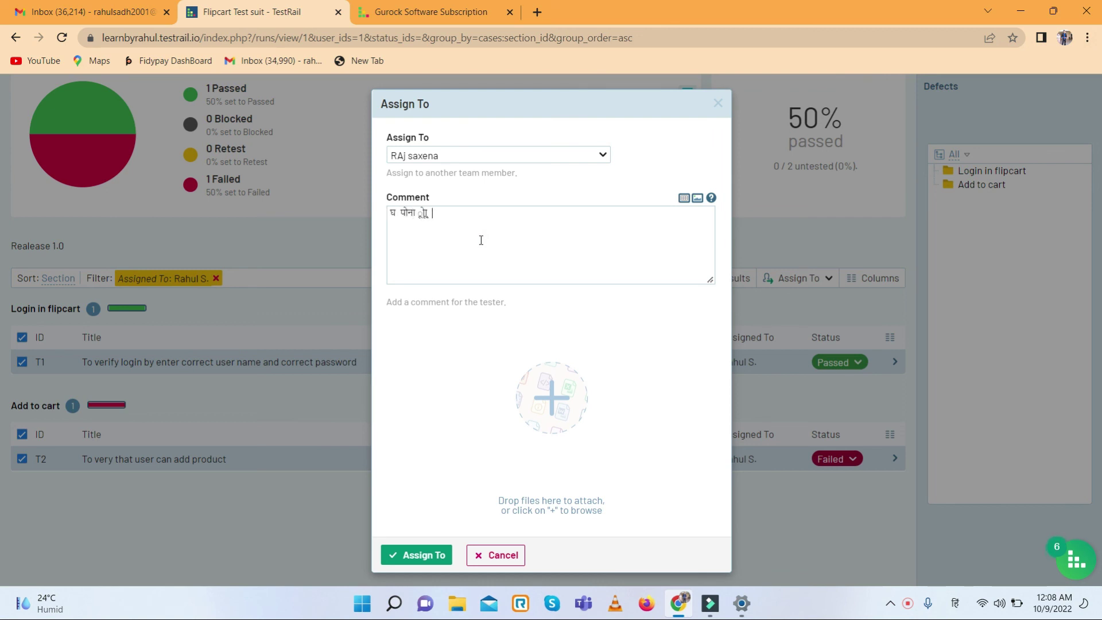
pyautogui.tripleClick(495, 222)
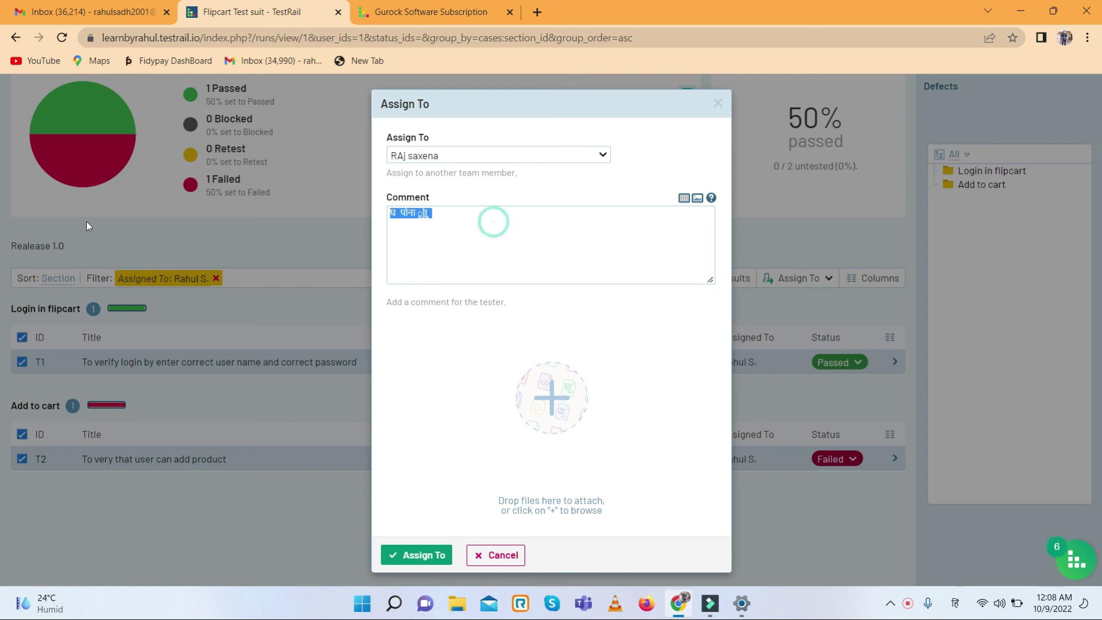
pyautogui.press('BackSpace')
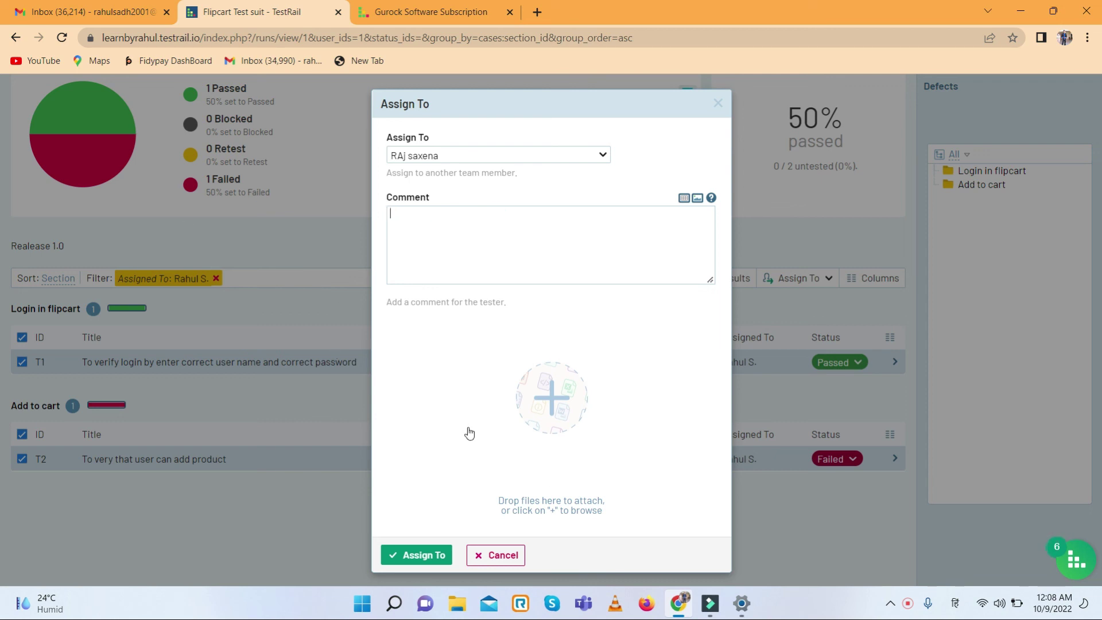
pyautogui.click(423, 555)
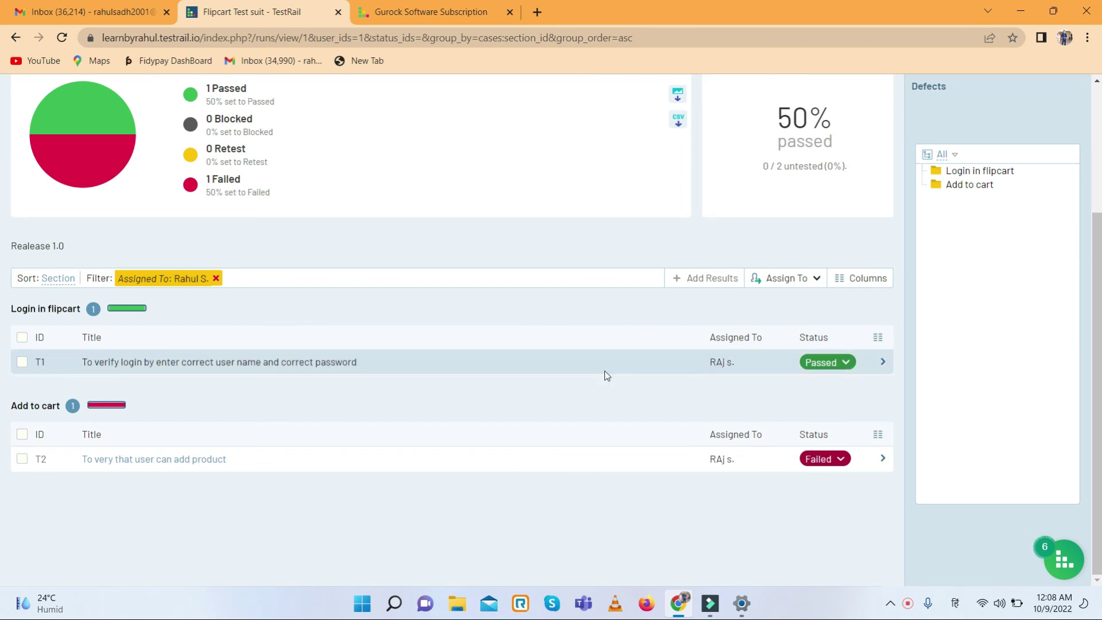
# - Confirm the Todo list shows no remaining todos after the reassignment
pyautogui.scroll(3, 607, 376)
pyautogui.scroll(-3, 549, 382)
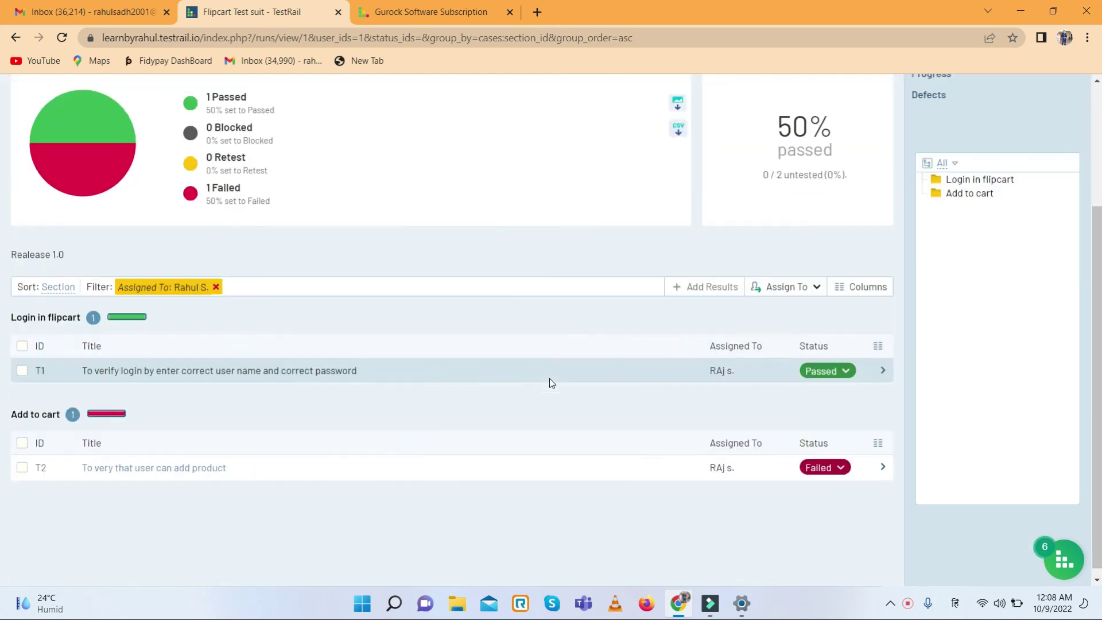
pyautogui.scroll(3, 545, 381)
pyautogui.click(102, 128)
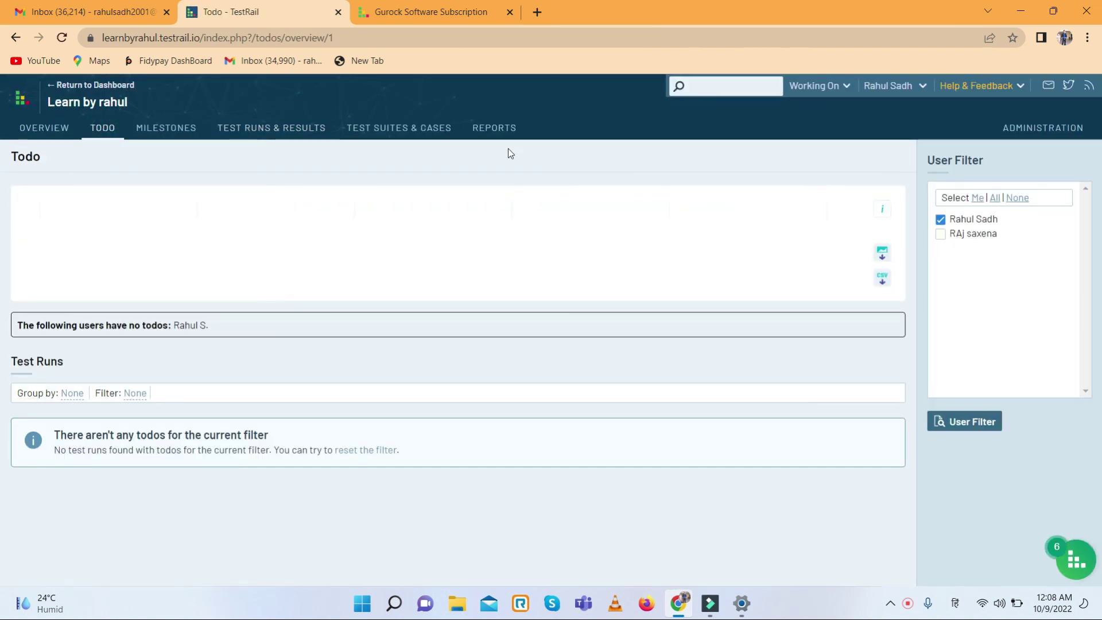
pyautogui.click(65, 128)
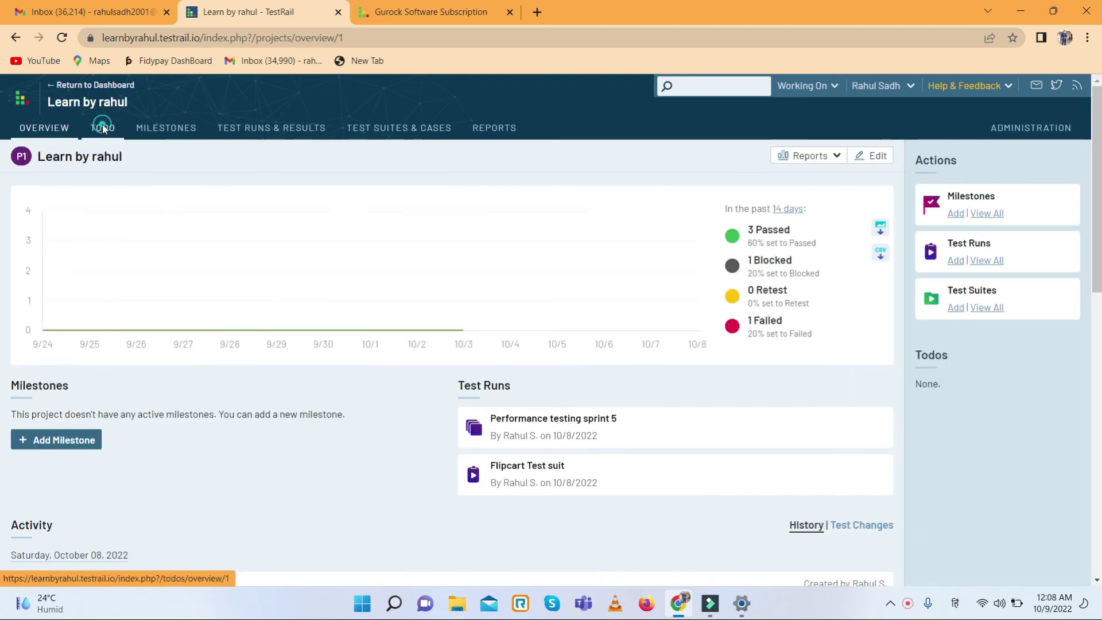
pyautogui.click(104, 129)
# - Step through the Milestones, Test Runs & Results, Test Suites & Cases and Reports pages
pyautogui.click(161, 124)
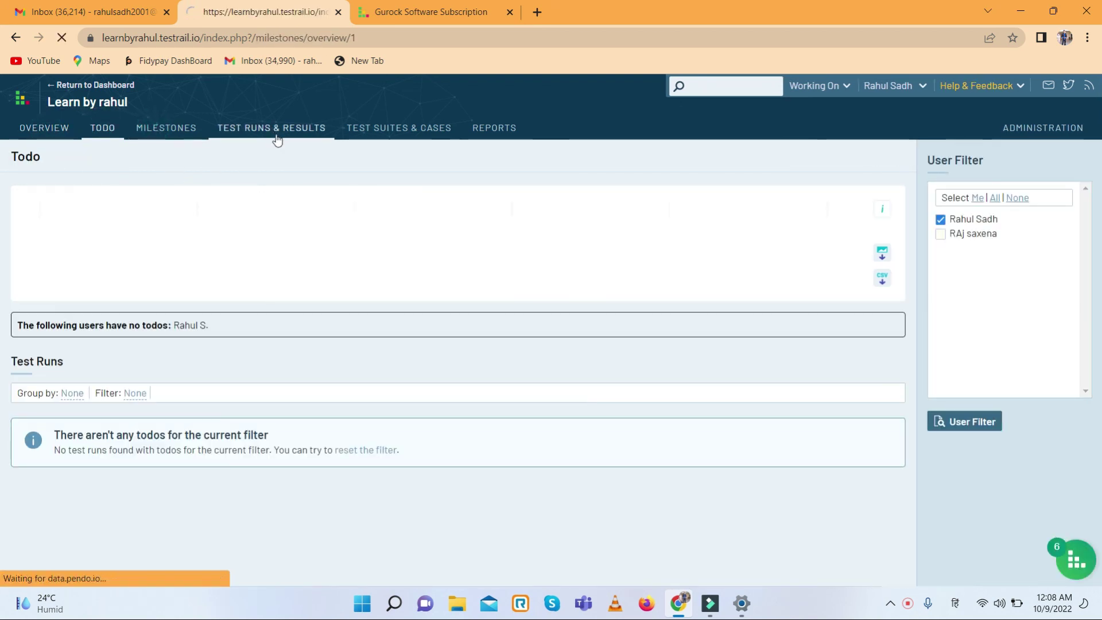
pyautogui.click(280, 129)
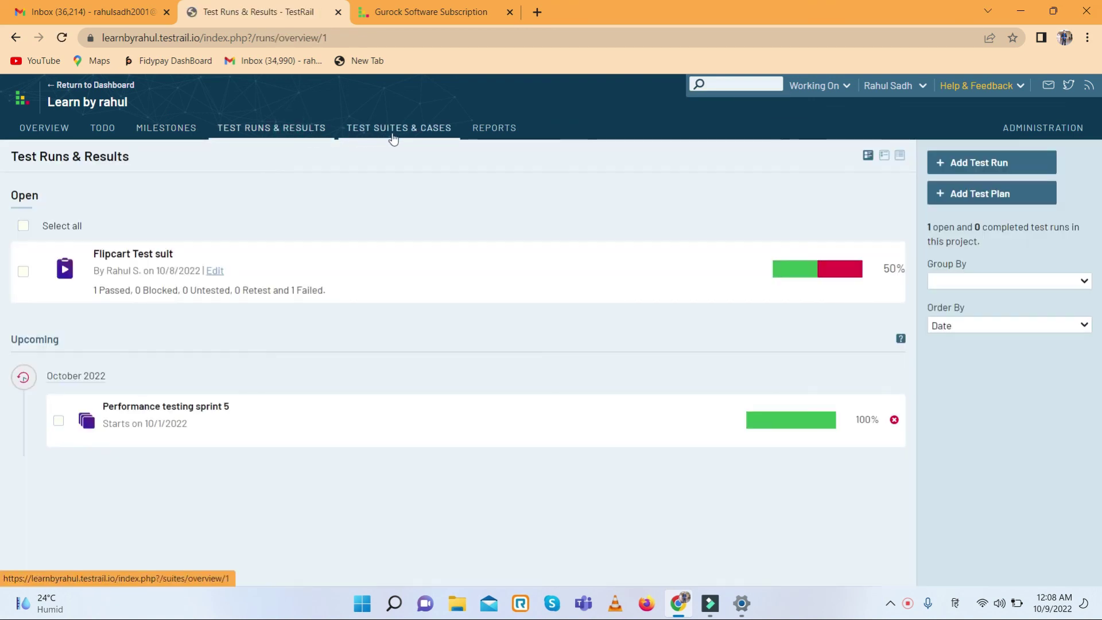
pyautogui.click(393, 137)
pyautogui.click(497, 129)
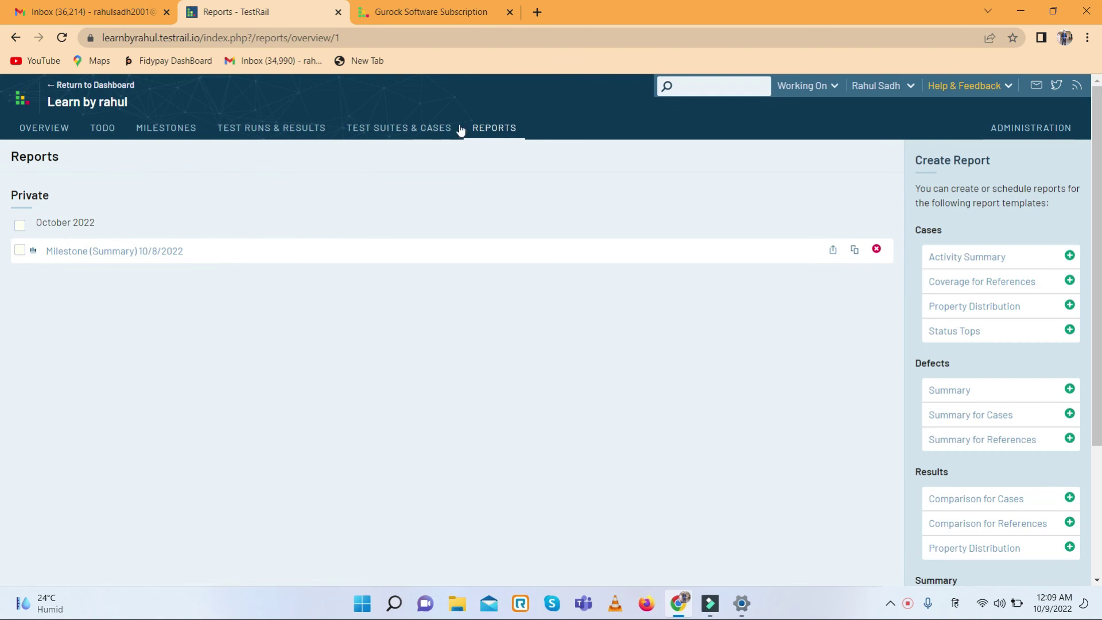